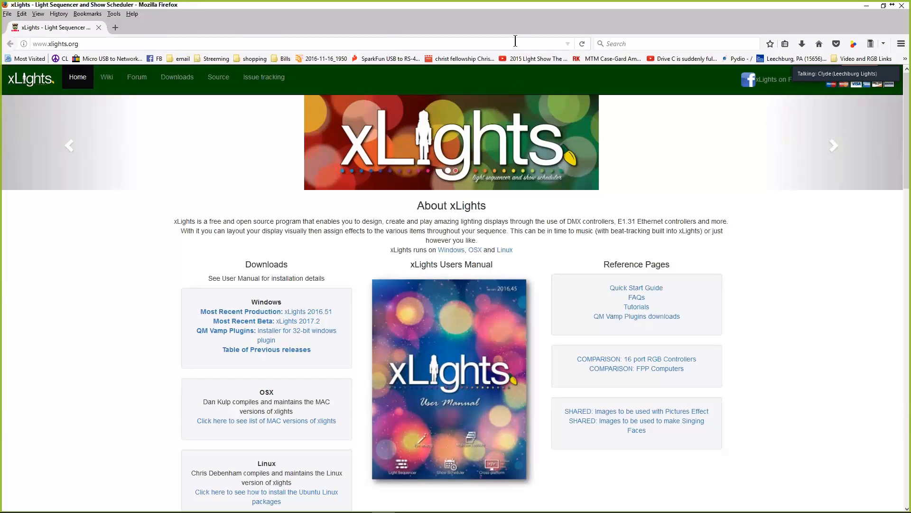
View the xLights PayPal donation page, and dismiss the browser to switch to the xLights sequencer.
{"action": "key", "text": "F5"}
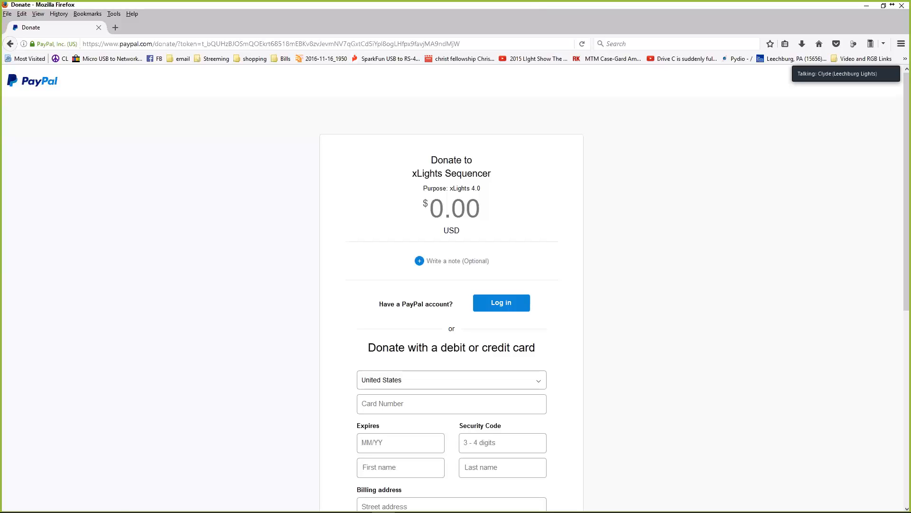
{"action": "left_click", "coordinate": [900, 5]}
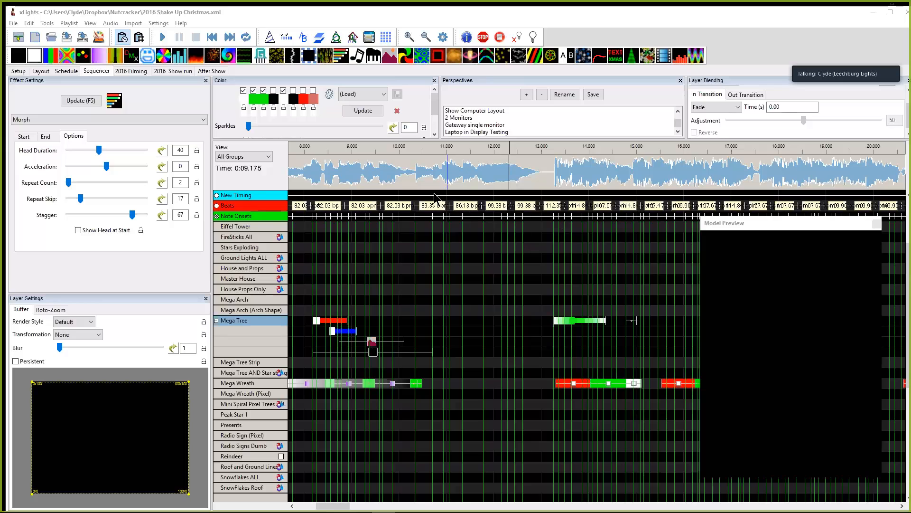
Select an empty stretch of the Mega Tree row from about 3.3 to 3.9 seconds.
{"action": "left_click", "coordinate": [418, 183]}
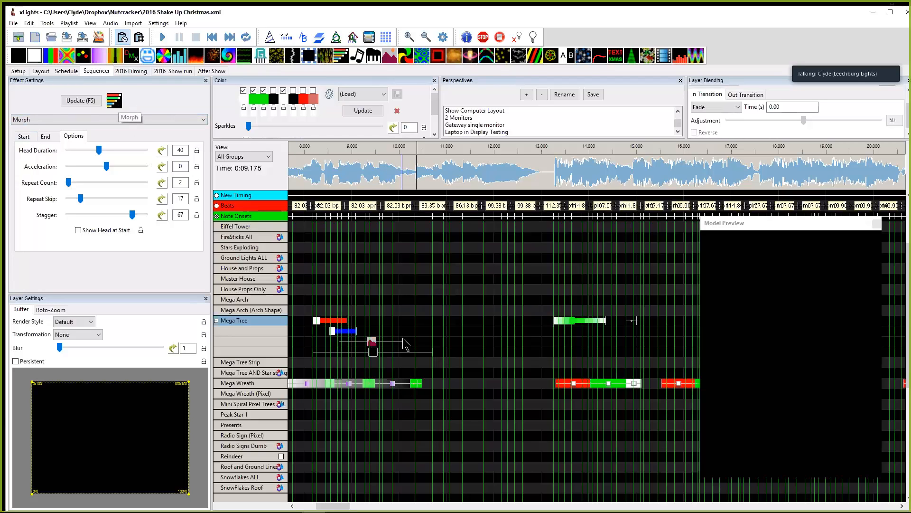
{"action": "left_click", "coordinate": [447, 318]}
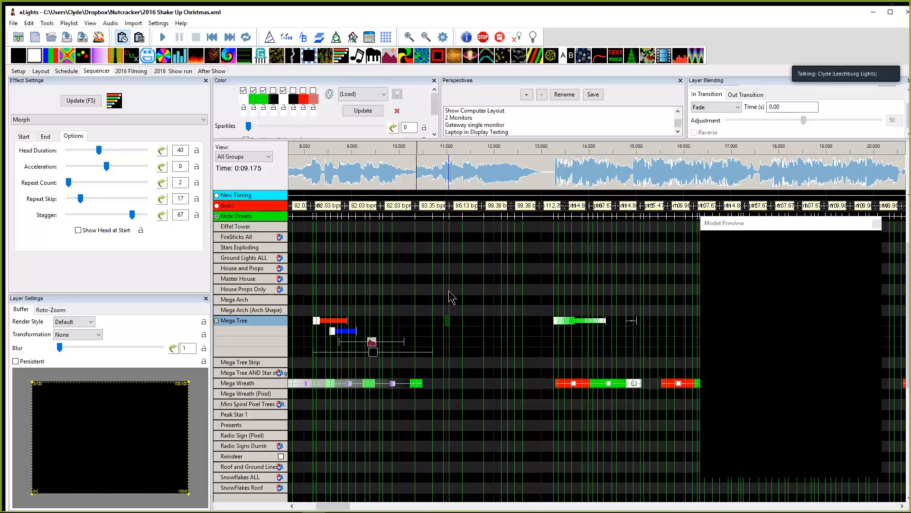
{"action": "mouse_move", "coordinate": [722, 509]}
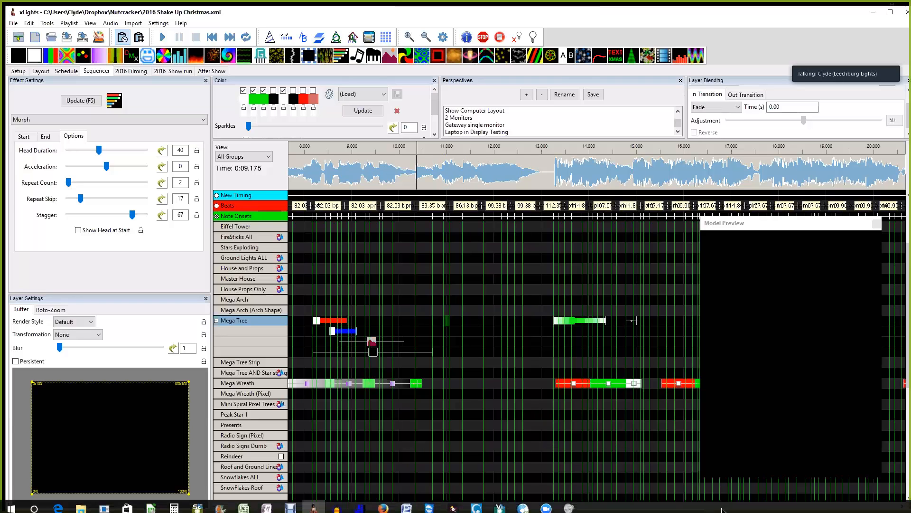
{"action": "mouse_move", "coordinate": [332, 506]}
{"action": "left_mouse_down"}
{"action": "mouse_move", "coordinate": [305, 507]}
{"action": "mouse_move", "coordinate": [317, 507]}
{"action": "left_mouse_up"}
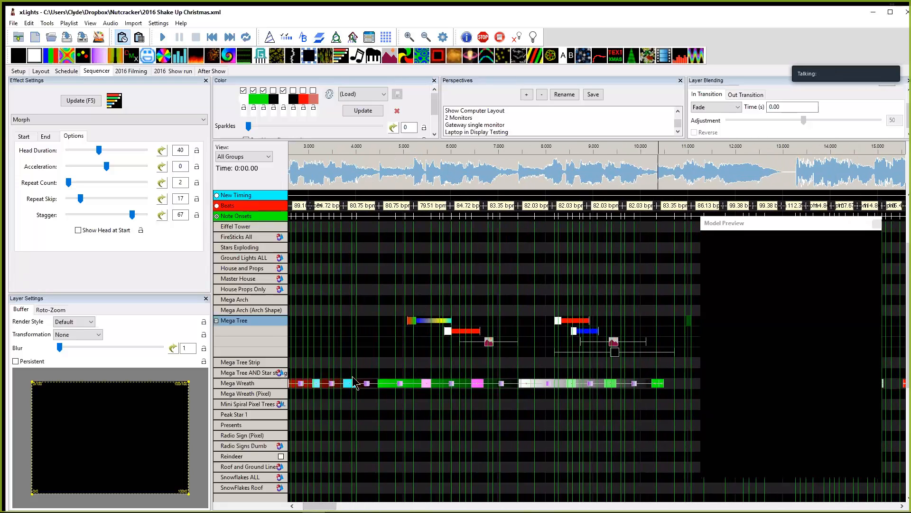
{"action": "left_click_drag", "start_coordinate": [323, 325], "coordinate": [349, 326]}
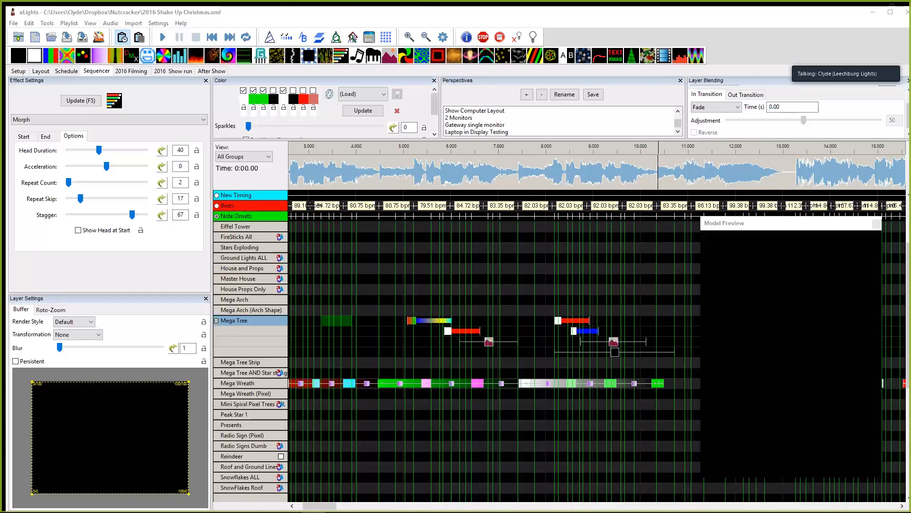
Open xlights_keybindings.xml from the Nutcracker show folder in Notepad++ using File Explorer.
{"action": "key", "text": "super+e"}
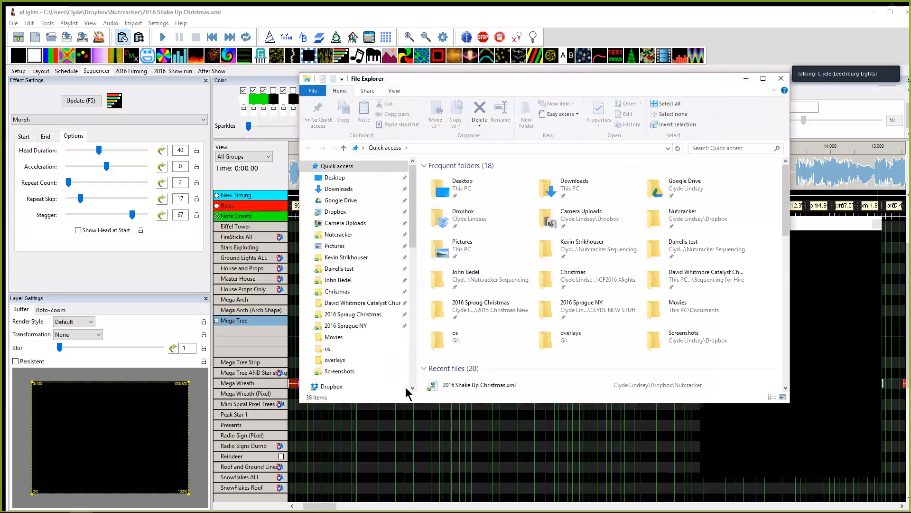
{"action": "left_click", "coordinate": [339, 234]}
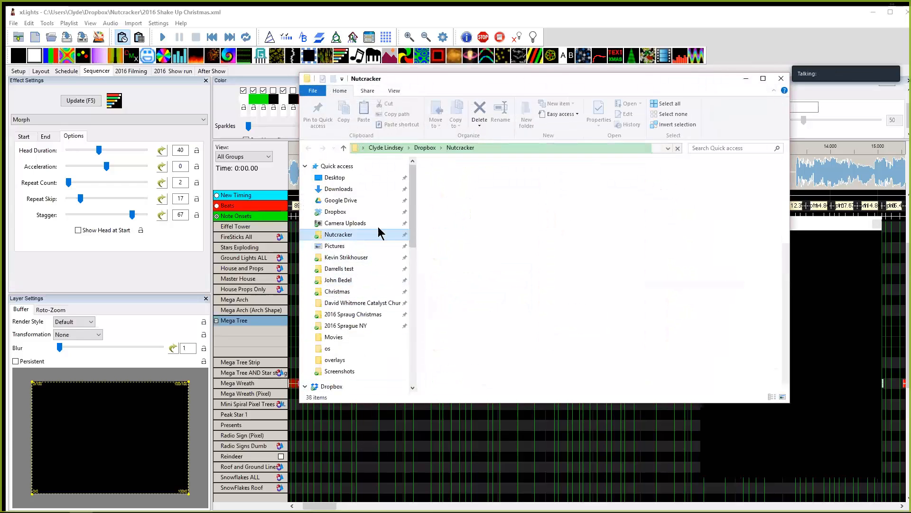
{"action": "scroll", "coordinate": [487, 304], "scroll_direction": "down", "scroll_amount": 4}
{"action": "scroll", "coordinate": [682, 337], "scroll_direction": "down", "scroll_amount": 15}
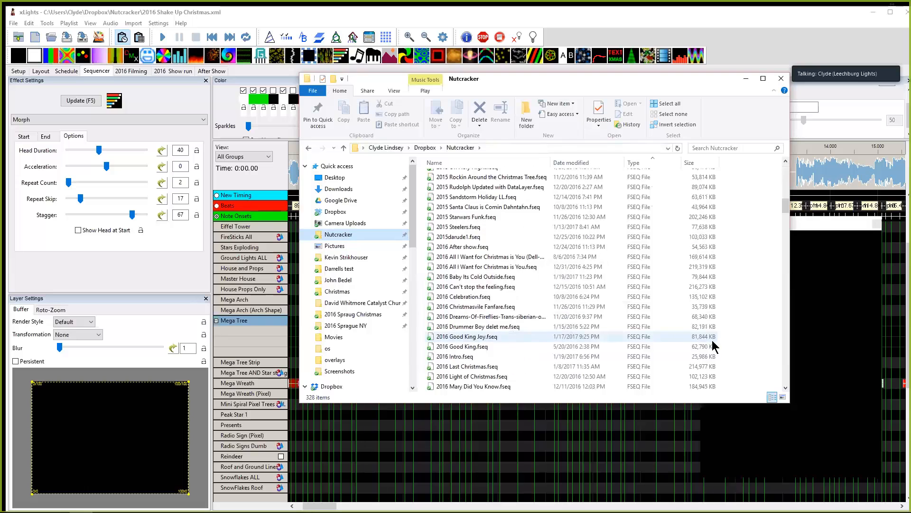
{"action": "left_click_drag", "start_coordinate": [786, 223], "coordinate": [786, 380]}
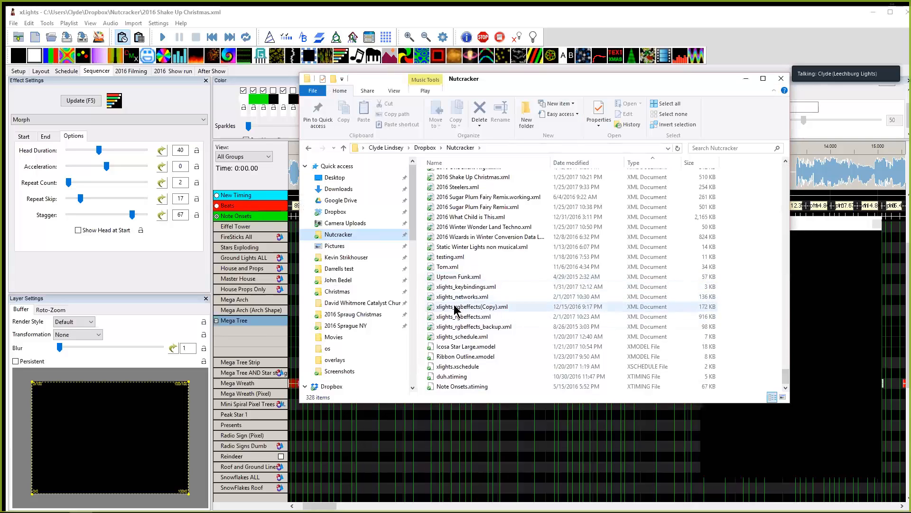
{"action": "left_click", "coordinate": [456, 290]}
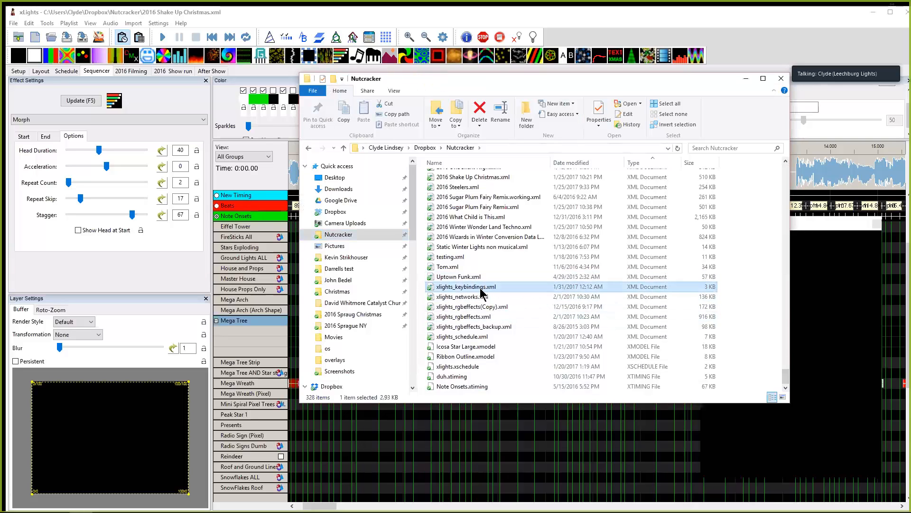
{"action": "right_click", "coordinate": [481, 289]}
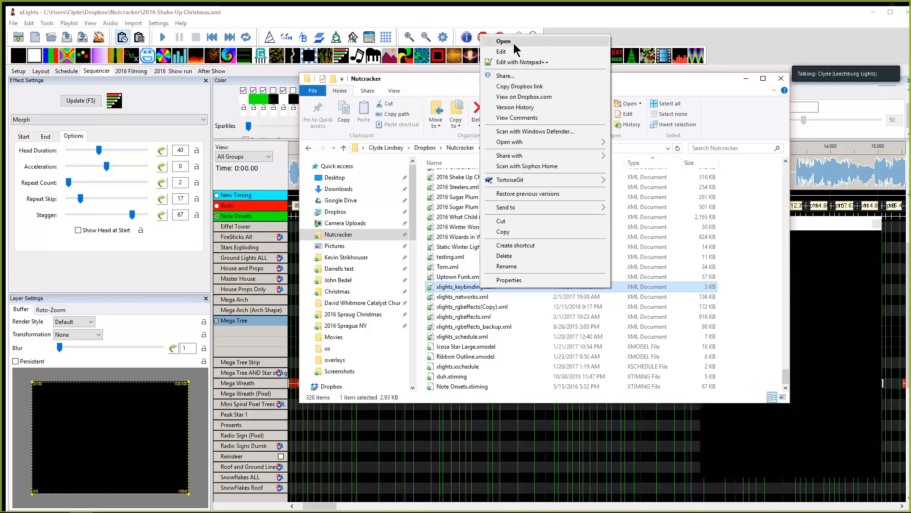
{"action": "left_click", "coordinate": [515, 63]}
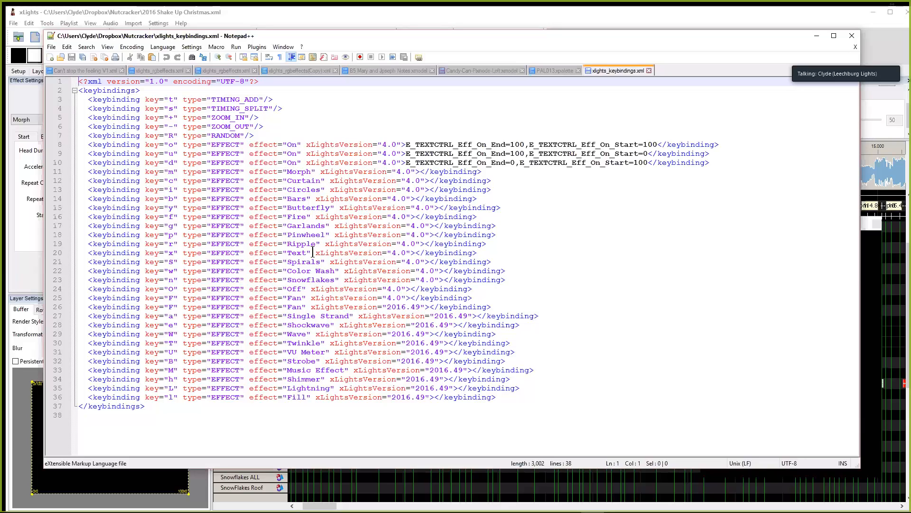
Examine the key bindings assigned to the Text, Spirals and following effects, and return to the xLights sequencer.
{"action": "left_click_drag", "start_coordinate": [309, 253], "coordinate": [282, 253]}
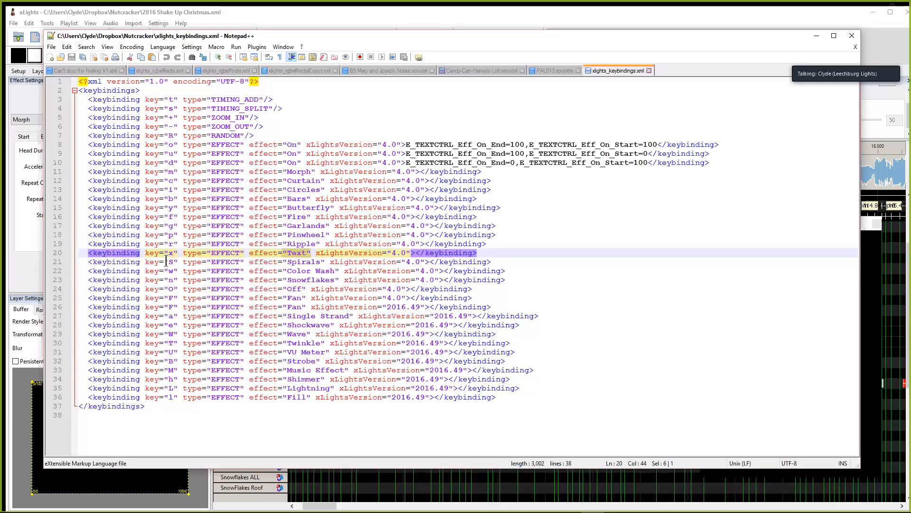
{"action": "left_click_drag", "start_coordinate": [170, 262], "coordinate": [360, 262]}
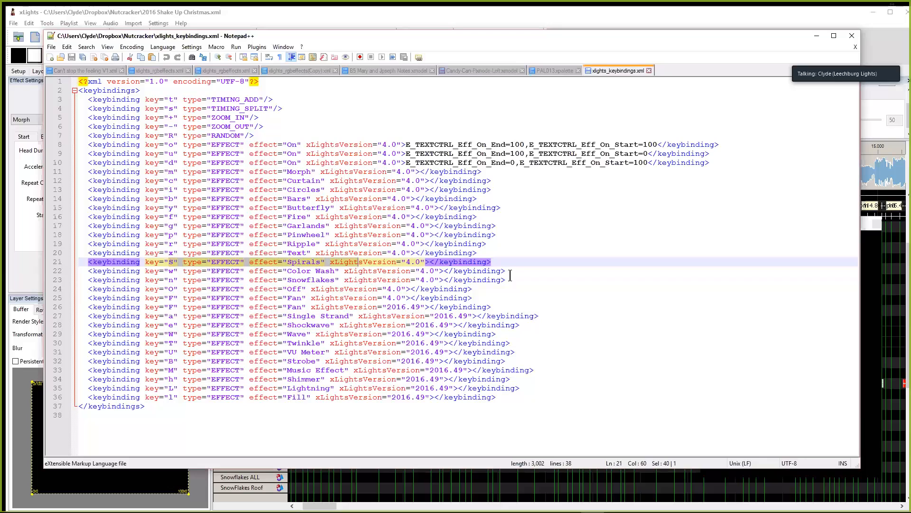
{"action": "left_click_drag", "start_coordinate": [512, 271], "coordinate": [227, 400]}
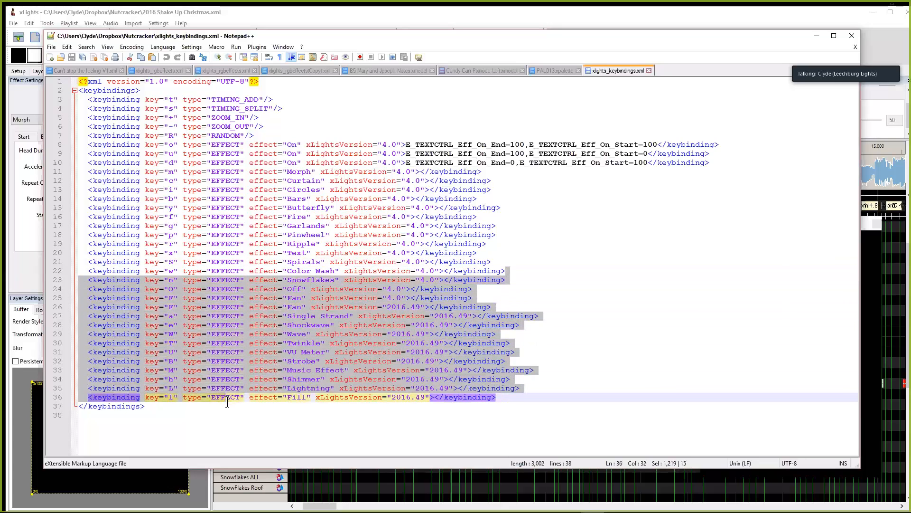
{"action": "left_click", "coordinate": [361, 271]}
{"action": "left_click", "coordinate": [334, 279]}
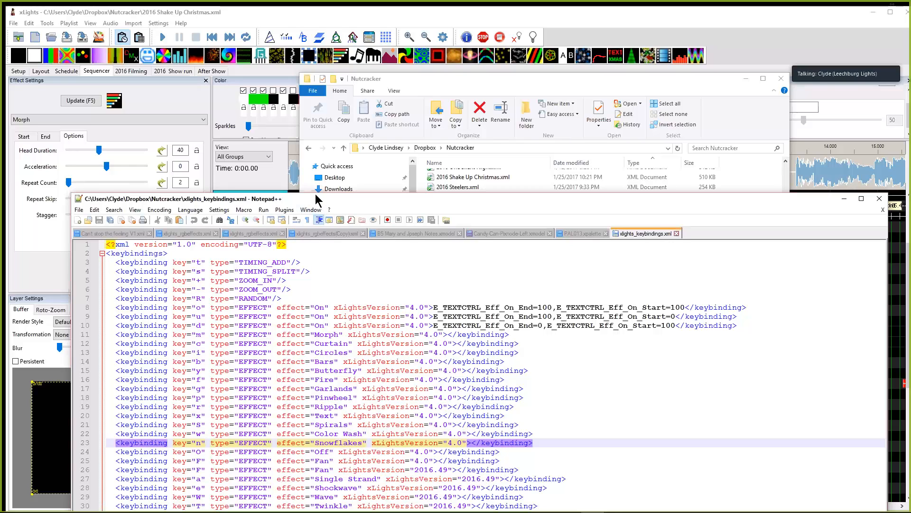
{"action": "left_click", "coordinate": [845, 199]}
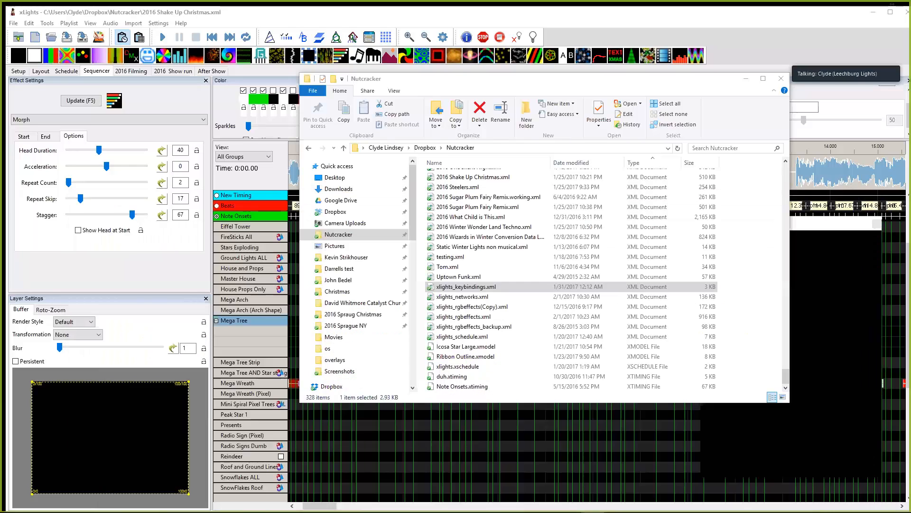
{"action": "left_click", "coordinate": [745, 80]}
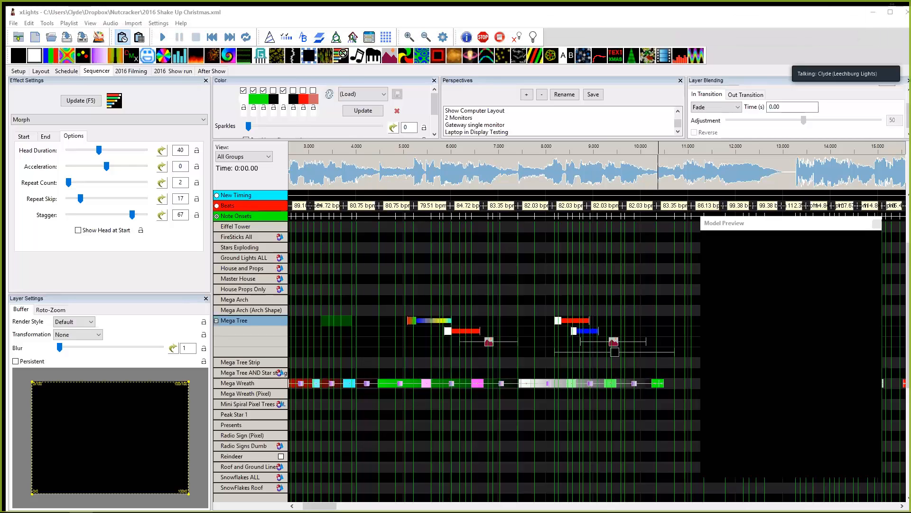
Place a Morph effect on the Mega Tree row at about 3 seconds and delete it.
{"action": "mouse_move", "coordinate": [340, 53]}
{"action": "left_mouse_down"}
{"action": "mouse_move", "coordinate": [341, 356]}
{"action": "mouse_move", "coordinate": [315, 342]}
{"action": "mouse_move", "coordinate": [305, 321]}
{"action": "mouse_move", "coordinate": [342, 329]}
{"action": "left_mouse_up"}
{"action": "key", "text": "Delete"}
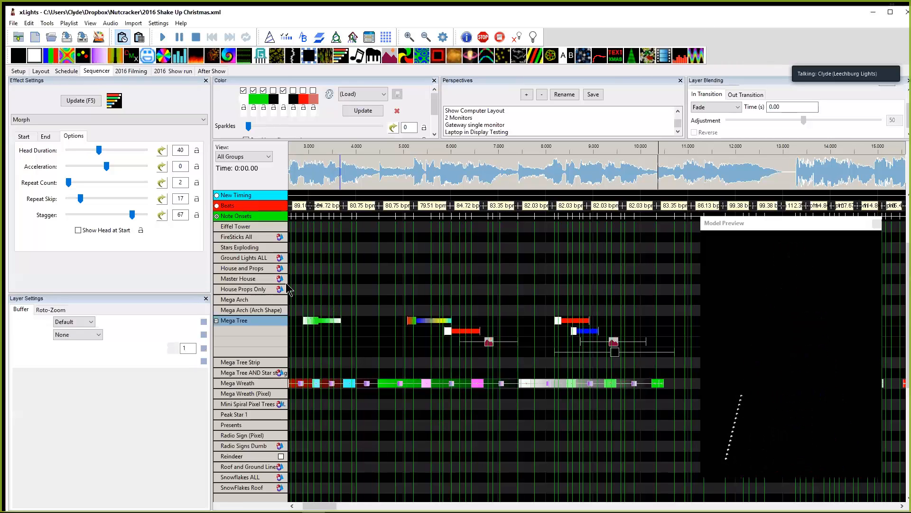
{"action": "key", "text": "Delete"}
Bring the Effect Assist window over the sequencer grid and load the red Morph effect from Mega Tree's second layer into it.
{"action": "left_click", "coordinate": [25, 136]}
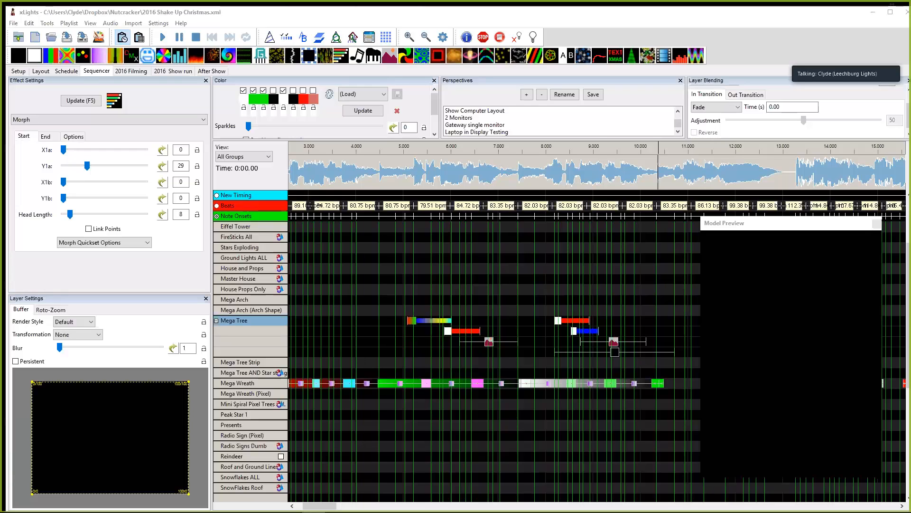
{"action": "left_click_drag", "start_coordinate": [892, 3], "coordinate": [553, 148]}
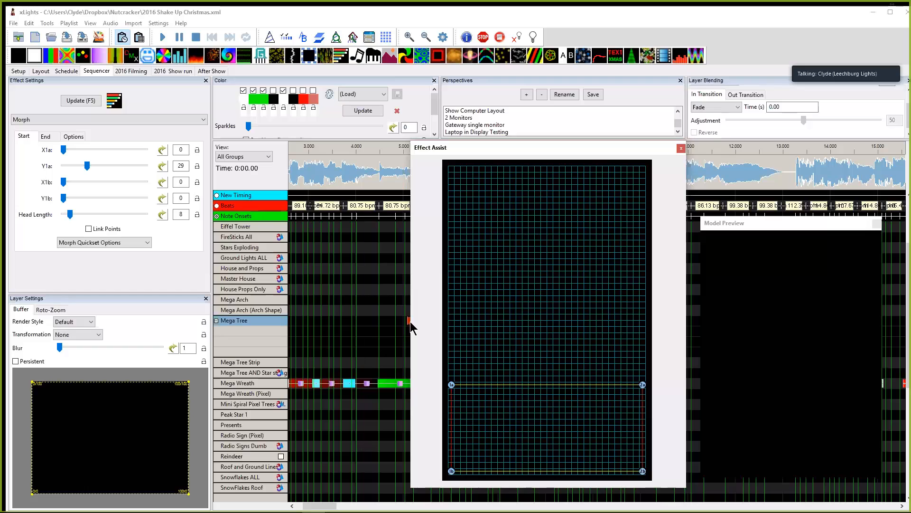
{"action": "left_click", "coordinate": [373, 322]}
{"action": "scroll", "coordinate": [373, 323], "scroll_direction": "right", "scroll_amount": 2}
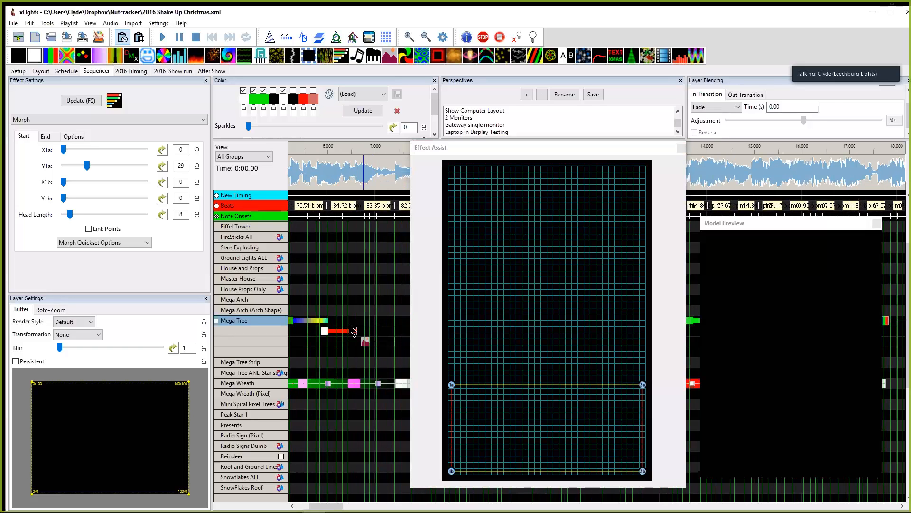
{"action": "left_click", "coordinate": [334, 330]}
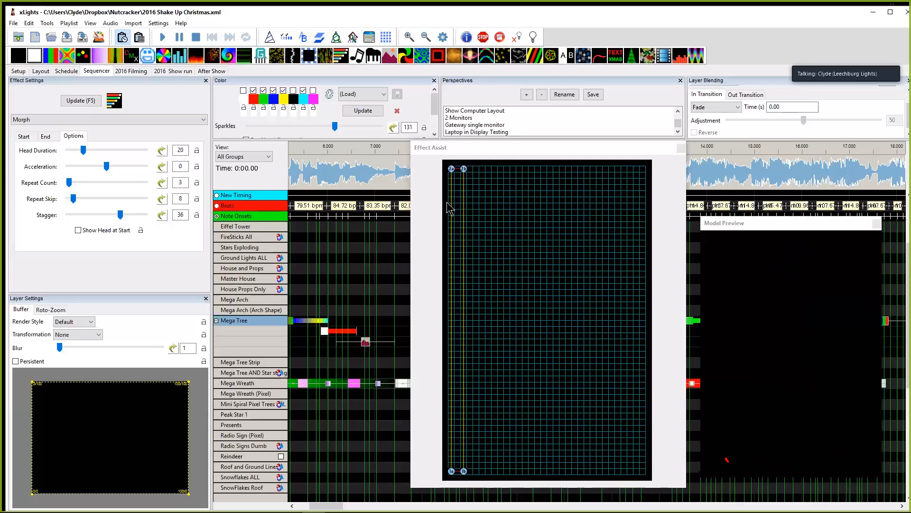
Copy the multicolour Morph near 5 seconds on Mega Tree into the empty stretch from about 4.0 to 4.5 seconds.
{"action": "scroll", "coordinate": [353, 333], "scroll_direction": "left", "scroll_amount": 3}
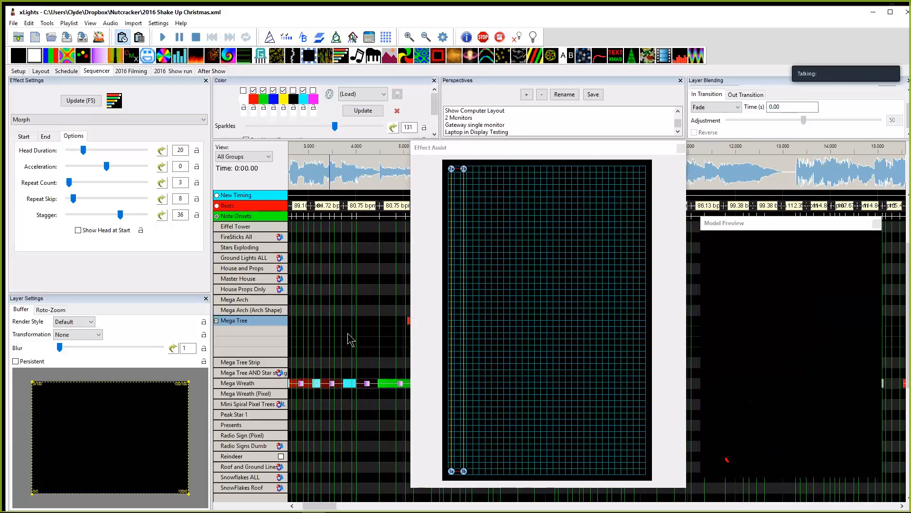
{"action": "scroll", "coordinate": [354, 334], "scroll_direction": "right", "scroll_amount": 2}
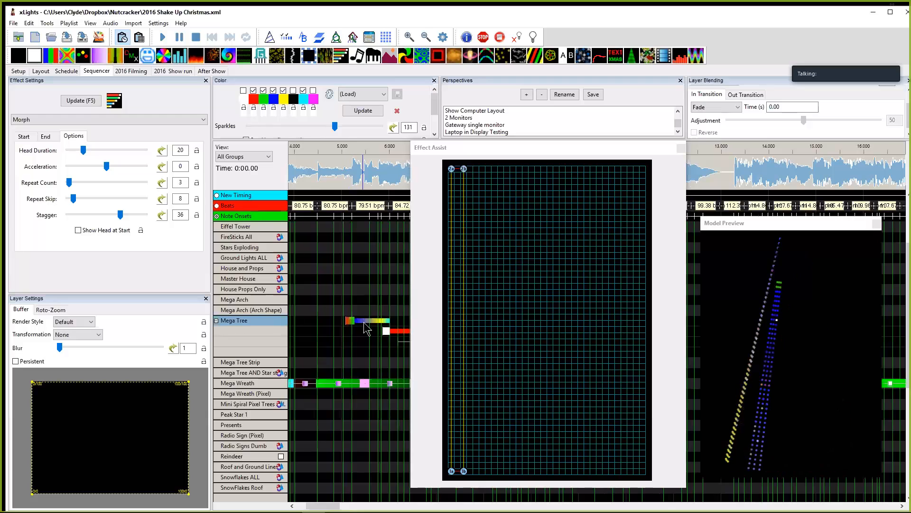
{"action": "left_click", "coordinate": [331, 327]}
{"action": "left_click", "coordinate": [371, 322]}
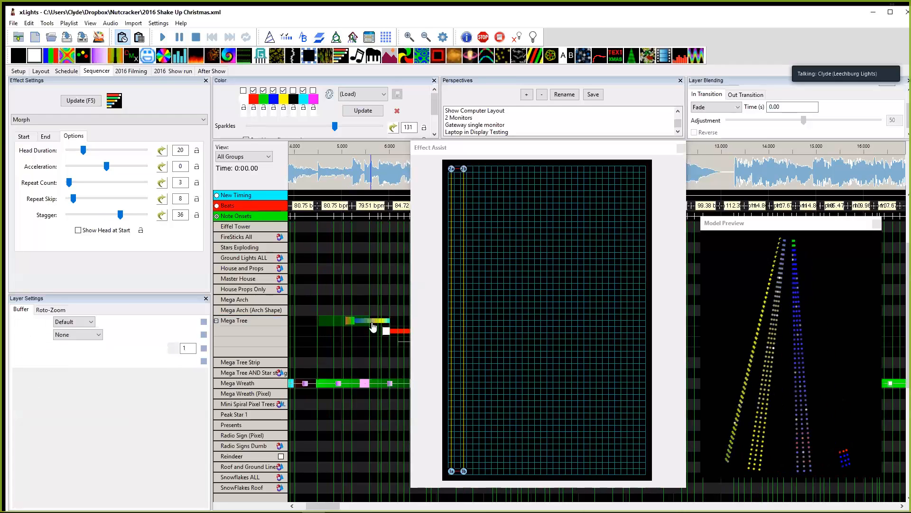
{"action": "left_click", "coordinate": [329, 322]}
{"action": "left_click", "coordinate": [300, 324]}
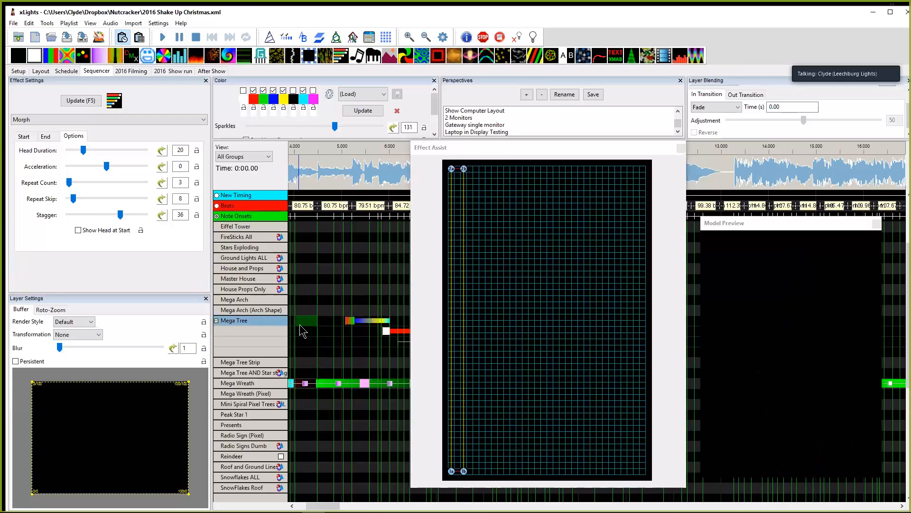
{"action": "key", "text": "ctrl+v"}
{"action": "scroll", "coordinate": [345, 321], "scroll_direction": "left", "scroll_amount": 1}
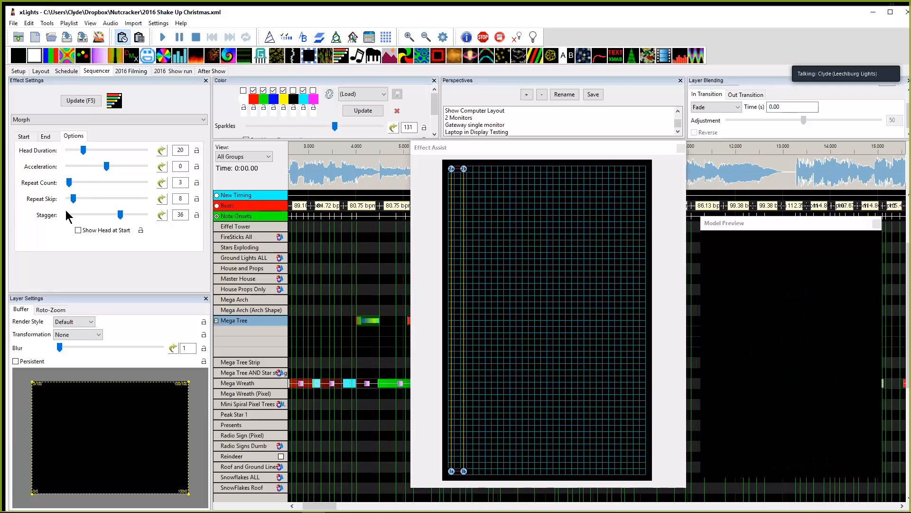
Set the copied Morph's repeat count to 0 and widen its start and end lines in Effect Assist.
{"action": "left_click_drag", "start_coordinate": [69, 182], "coordinate": [66, 183]}
{"action": "left_click_drag", "start_coordinate": [464, 472], "coordinate": [526, 472]}
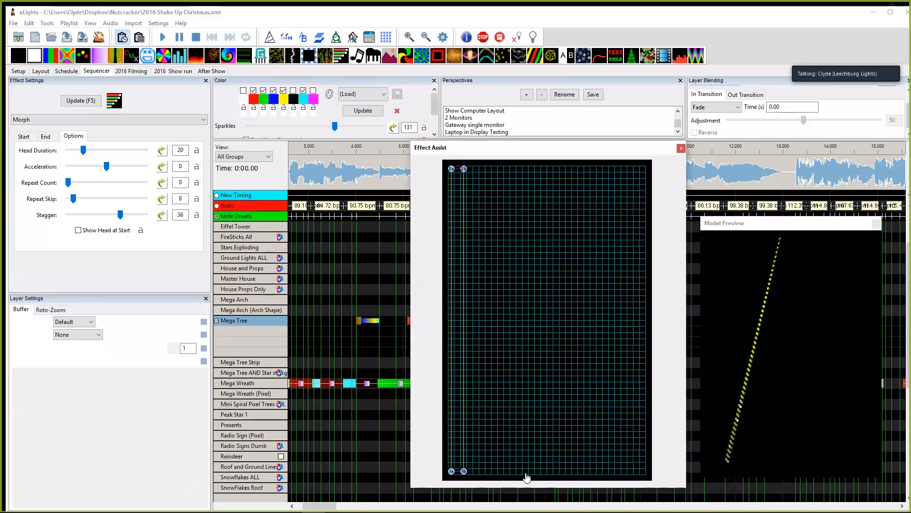
{"action": "left_click_drag", "start_coordinate": [464, 168], "coordinate": [551, 169]}
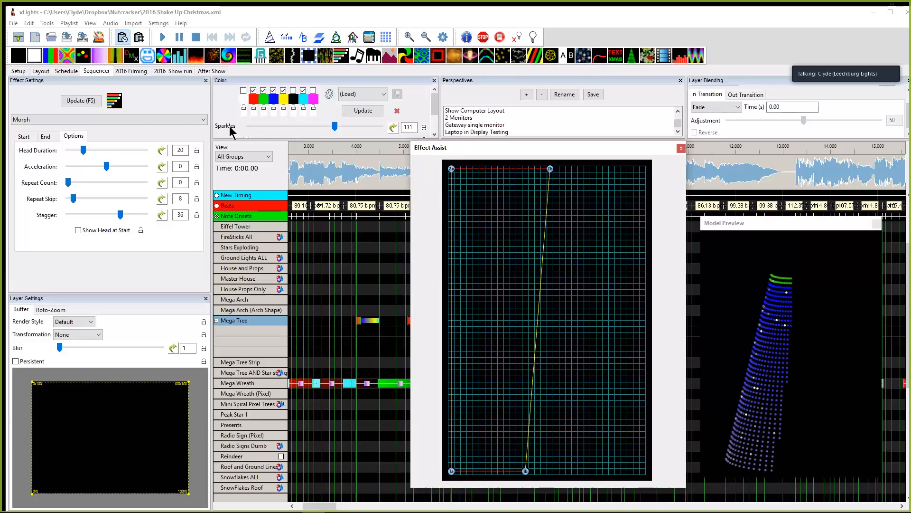
Hide the Effect Assist window.
{"action": "left_click", "coordinate": [90, 23]}
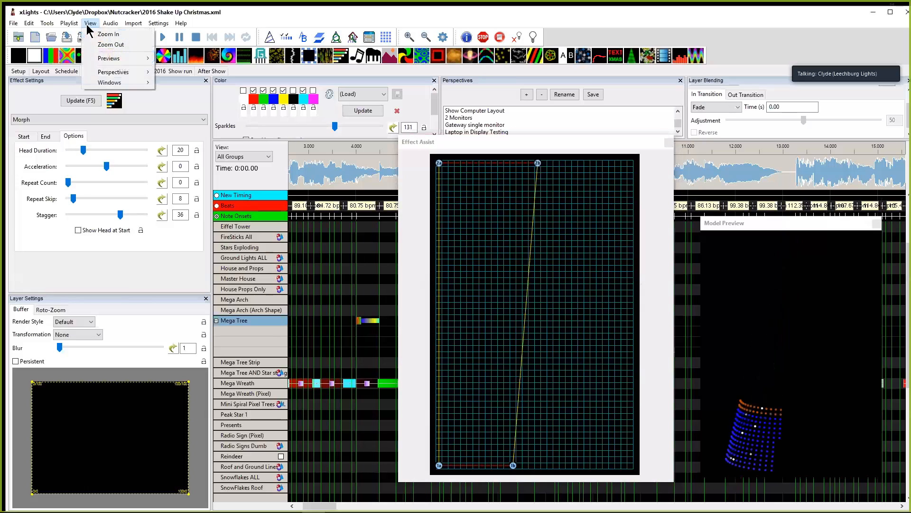
{"action": "mouse_move", "coordinate": [110, 83]}
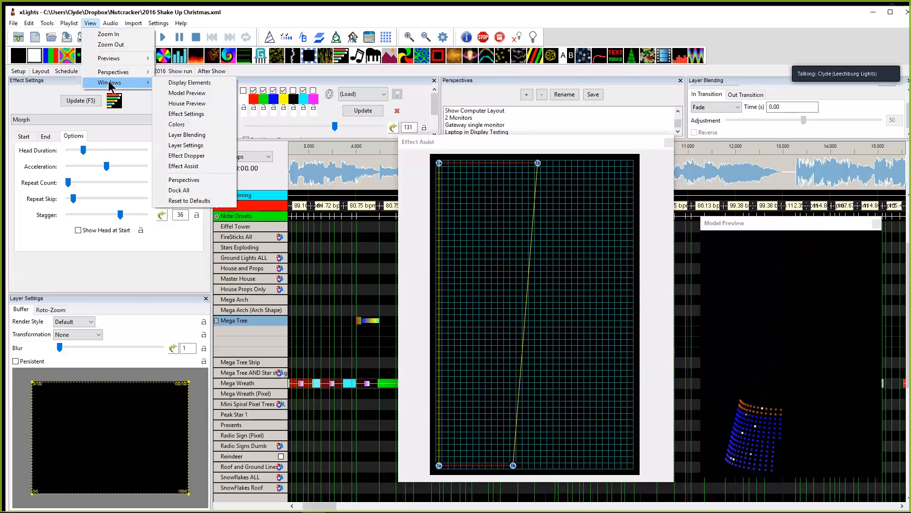
{"action": "left_click", "coordinate": [182, 167]}
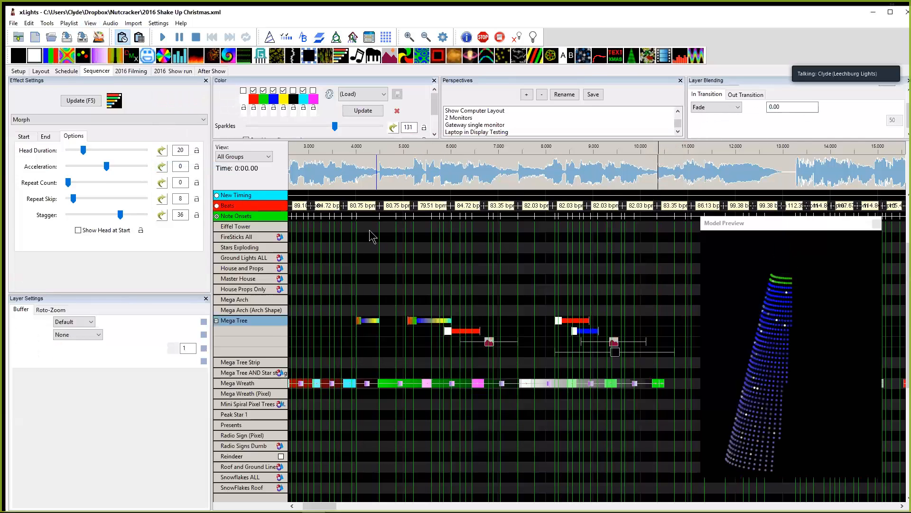
Show the Effect Assist window again and redraw the Morph's start line as a short horizontal line near the grid's lower-right corner.
{"action": "left_click", "coordinate": [69, 23]}
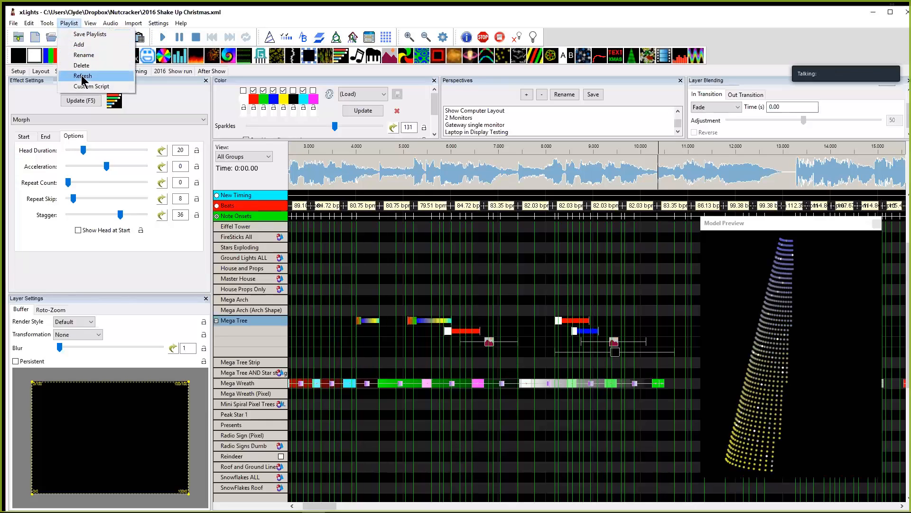
{"action": "left_click", "coordinate": [88, 25]}
{"action": "left_click", "coordinate": [89, 24]}
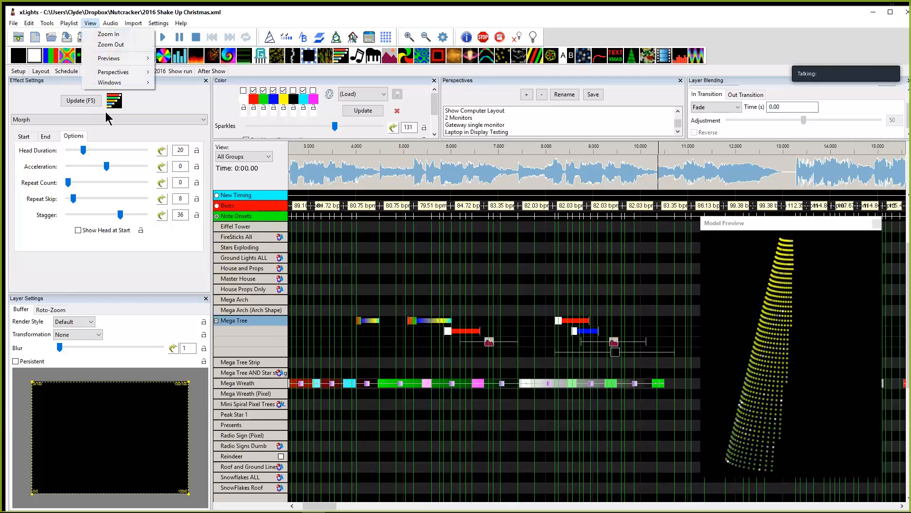
{"action": "mouse_move", "coordinate": [112, 83]}
{"action": "left_click", "coordinate": [184, 166]}
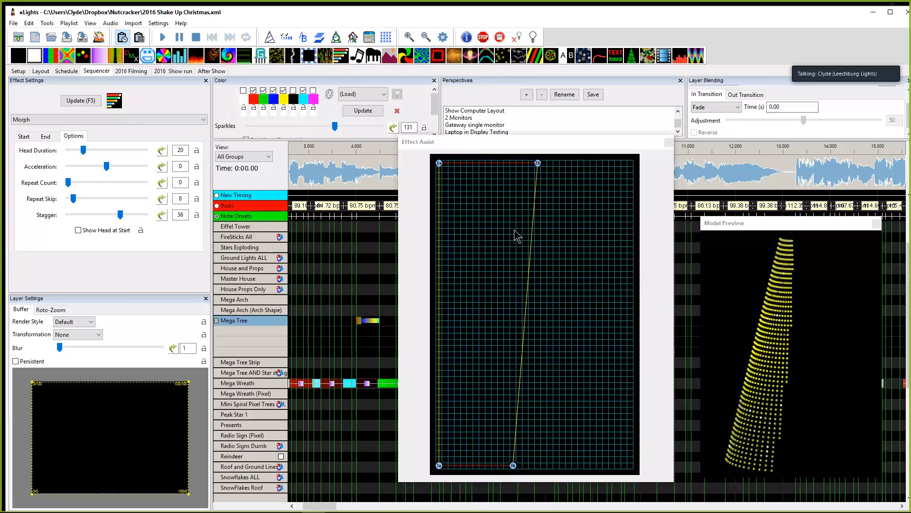
{"action": "left_click", "coordinate": [616, 422]}
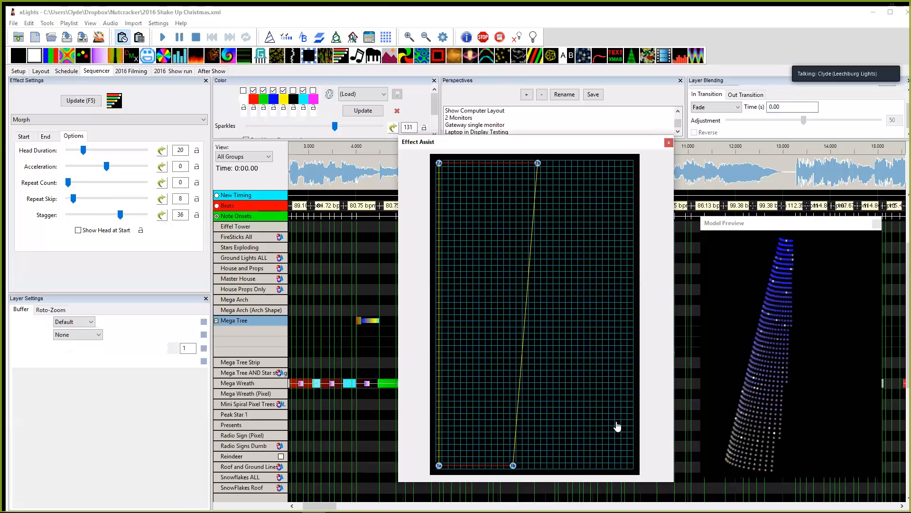
{"action": "left_click_drag", "start_coordinate": [617, 422], "coordinate": [630, 422]}
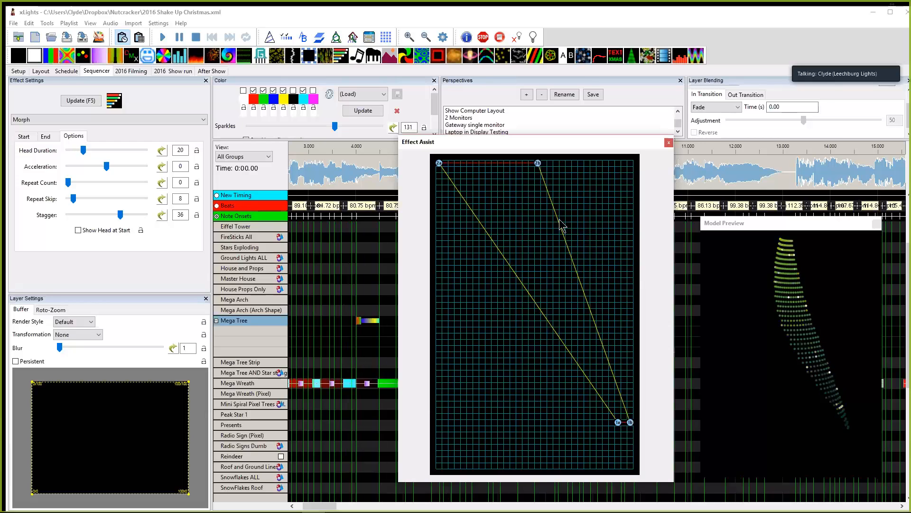
Copy the Mega Tree Morph onto the second layer directly beneath it, from about 4.0 to 4.5 seconds.
{"action": "left_click", "coordinate": [379, 322]}
{"action": "left_click", "coordinate": [363, 332]}
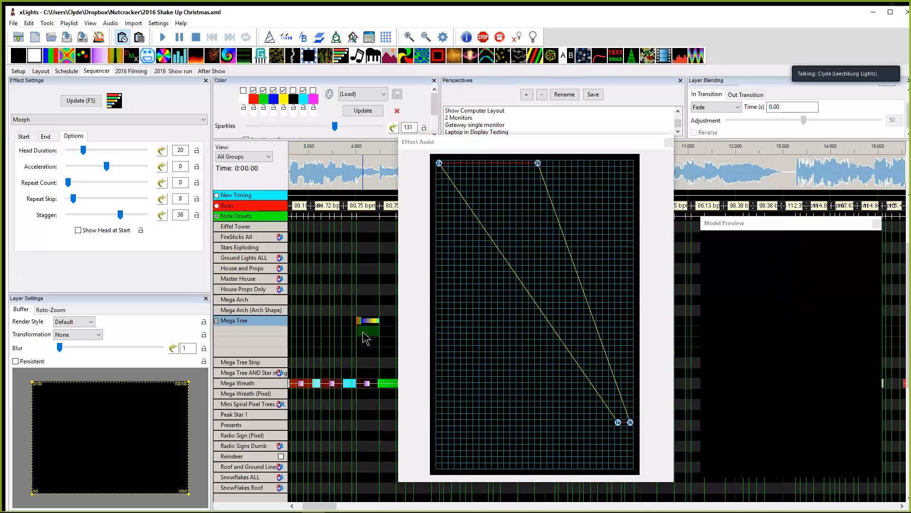
{"action": "key", "text": "ctrl+v"}
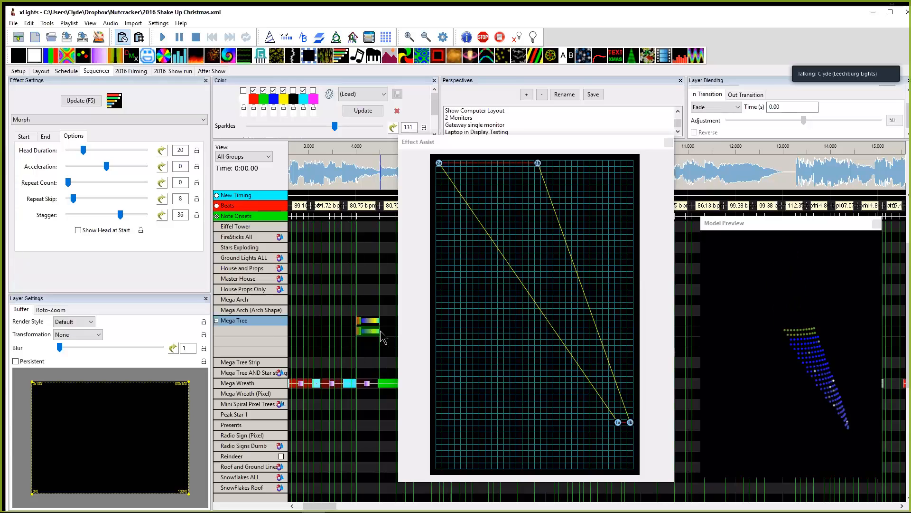
Reshape the second-layer Morph with a slanted start line at the grid's lower left and a slanted end line at the upper right.
{"action": "left_click", "coordinate": [379, 331]}
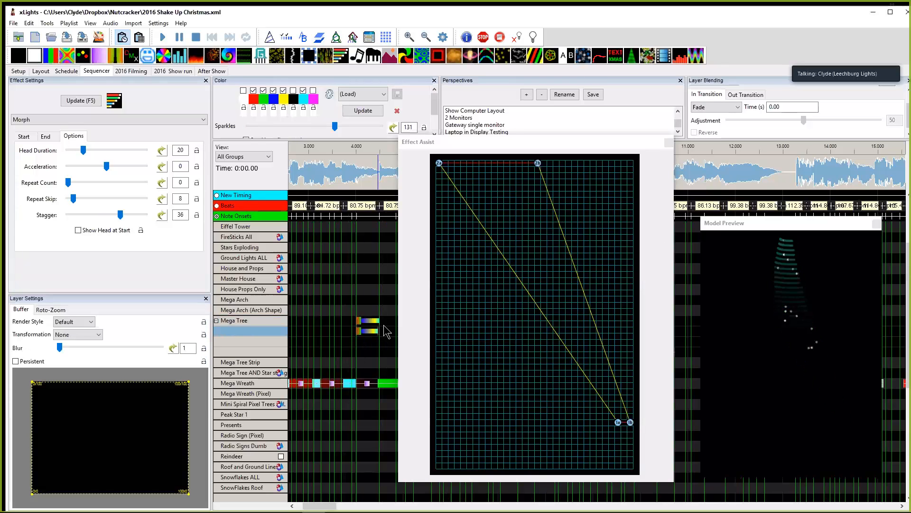
{"action": "left_click", "coordinate": [379, 332]}
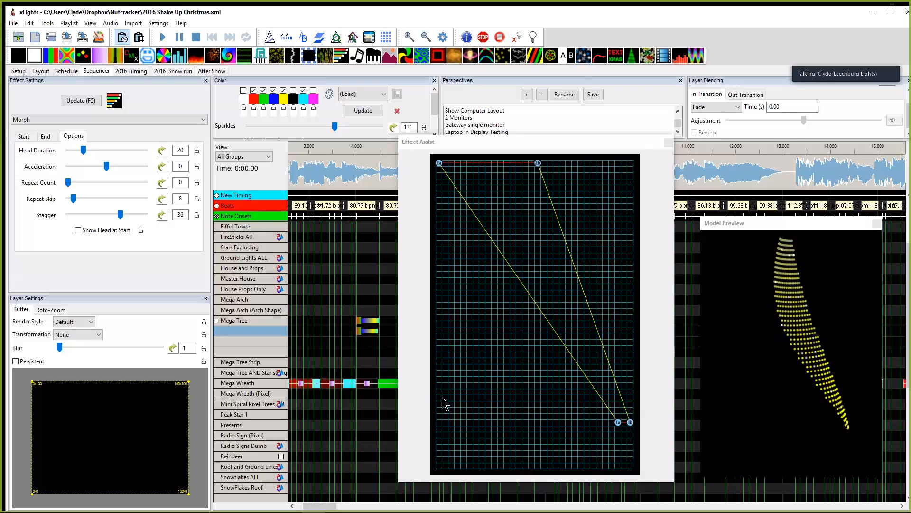
{"action": "left_click_drag", "start_coordinate": [438, 381], "coordinate": [459, 407]}
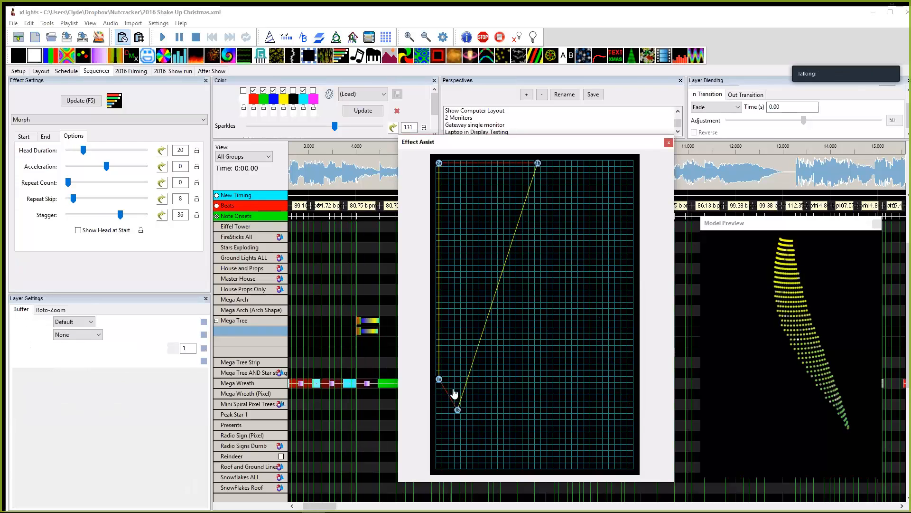
{"action": "left_click_drag", "start_coordinate": [612, 224], "coordinate": [575, 194]}
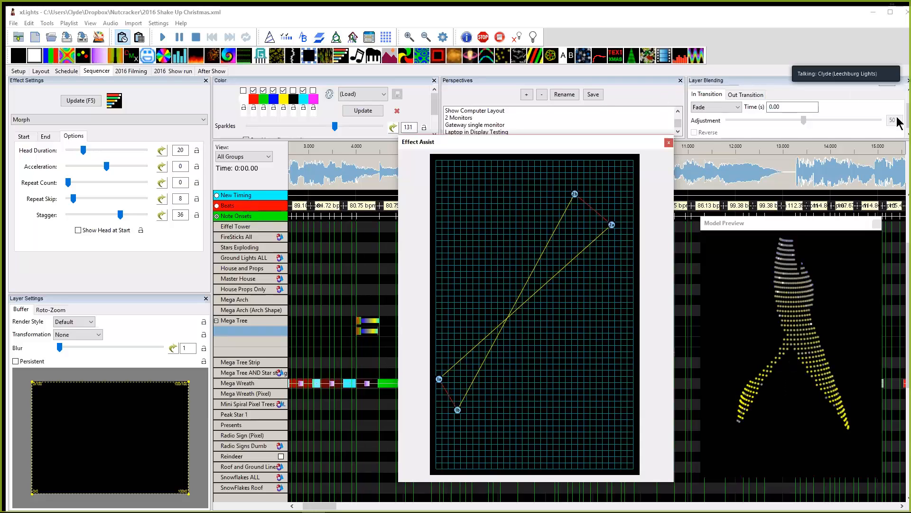
Examine the layer blending modes available for the second-layer Morph and leave the mode at Normal.
{"action": "left_click_drag", "start_coordinate": [909, 120], "coordinate": [909, 105]}
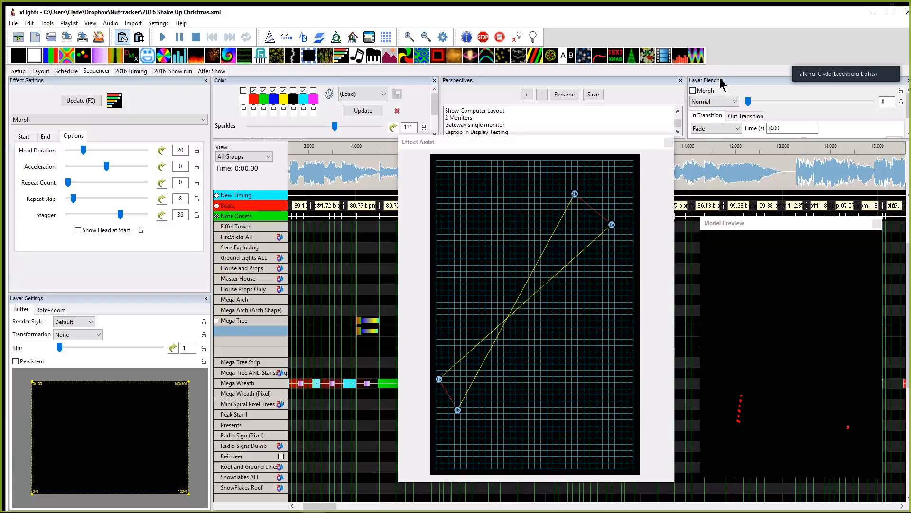
{"action": "left_click_drag", "start_coordinate": [715, 81], "coordinate": [753, 81]}
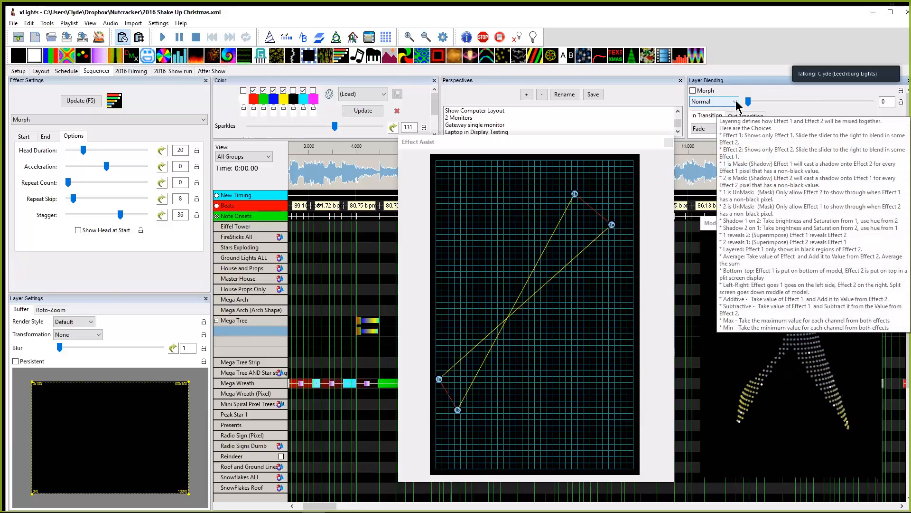
{"action": "left_click", "coordinate": [736, 101]}
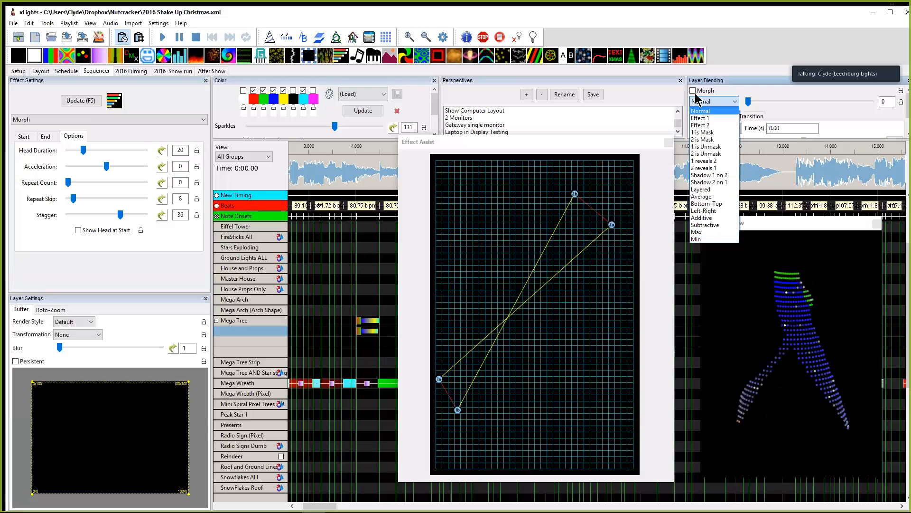
{"action": "left_click", "coordinate": [708, 102]}
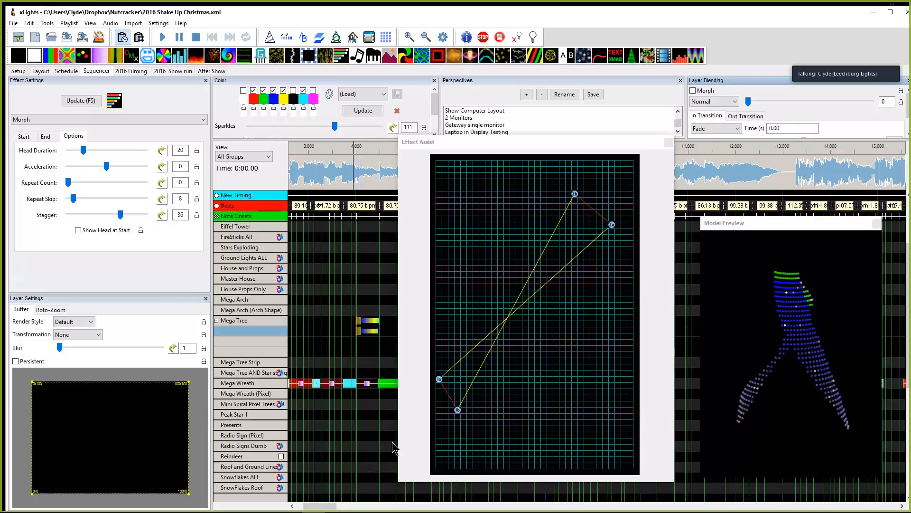
Extend the second-layer Morph's end to match the Morph above it and review its start, end and option settings.
{"action": "left_click_drag", "start_coordinate": [376, 331], "coordinate": [380, 331]}
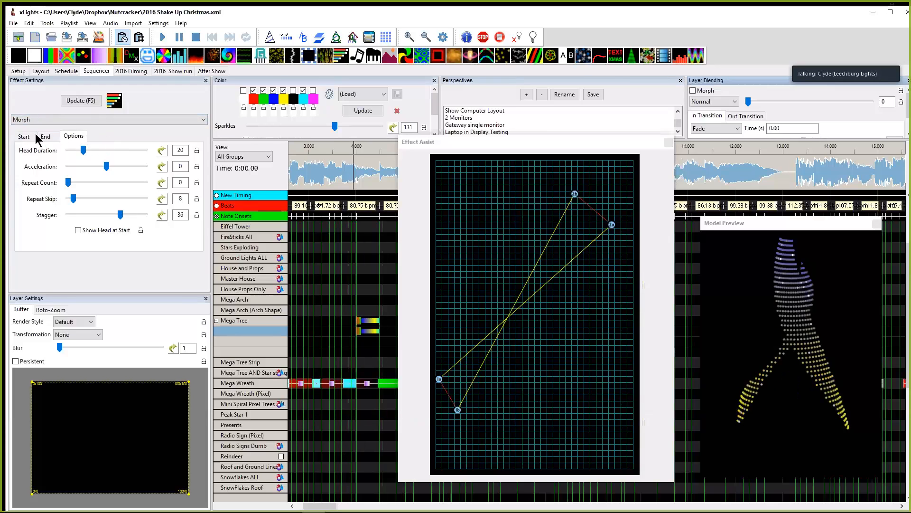
{"action": "left_click", "coordinate": [20, 137]}
{"action": "left_click", "coordinate": [52, 136]}
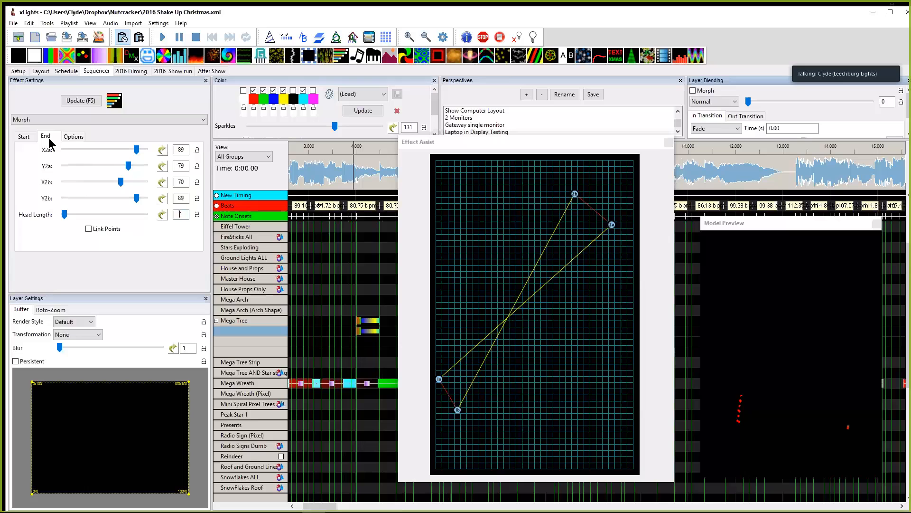
{"action": "left_click", "coordinate": [74, 138]}
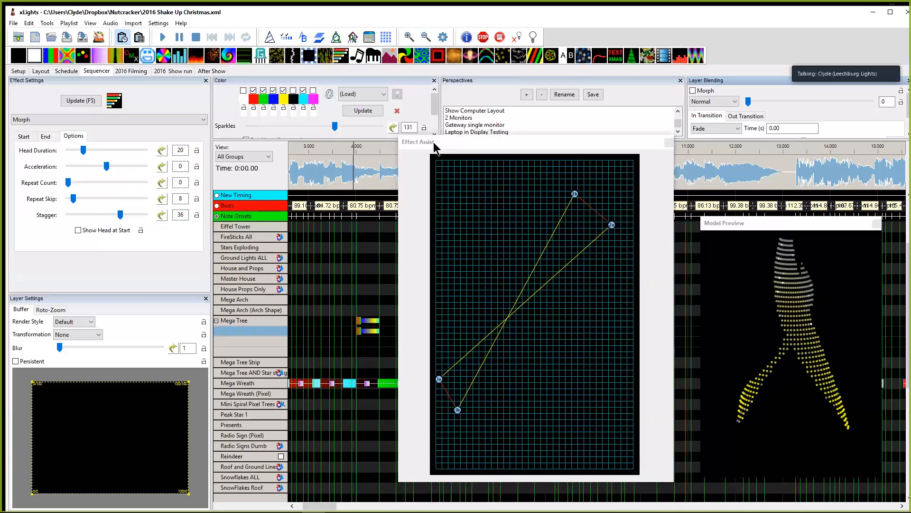
Try several single-point starts for the Morph in Effect Assist, followed by a wide slanted start line at the grid's lower left.
{"action": "left_click_drag", "start_coordinate": [434, 147], "coordinate": [326, 158]}
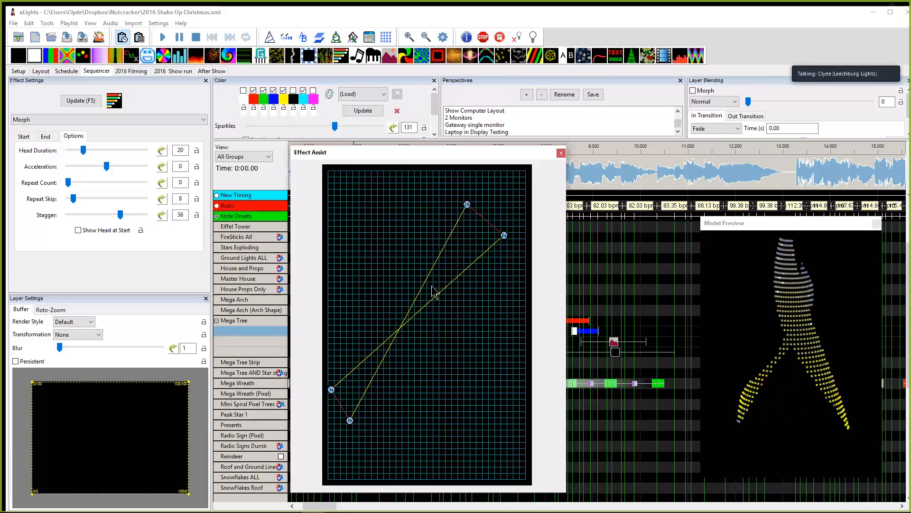
{"action": "left_click", "coordinate": [407, 422]}
{"action": "left_click", "coordinate": [407, 422]}
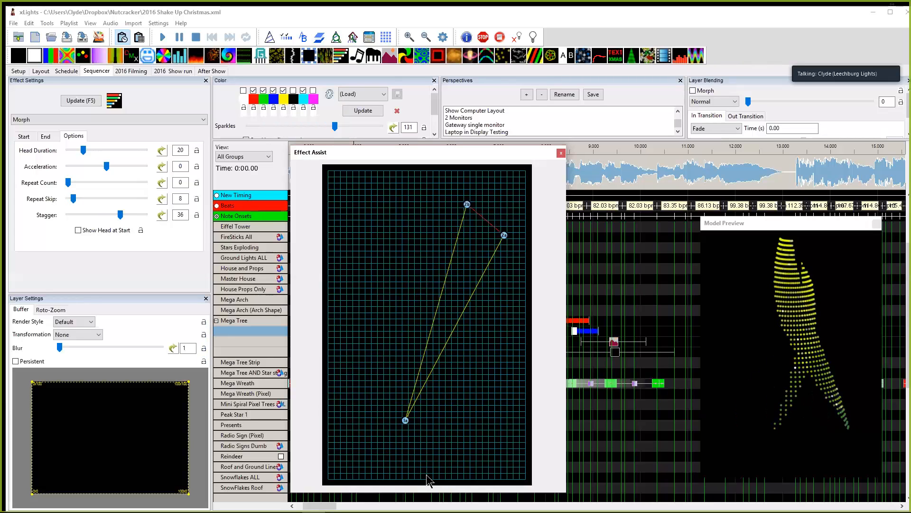
{"action": "left_click", "coordinate": [343, 261]}
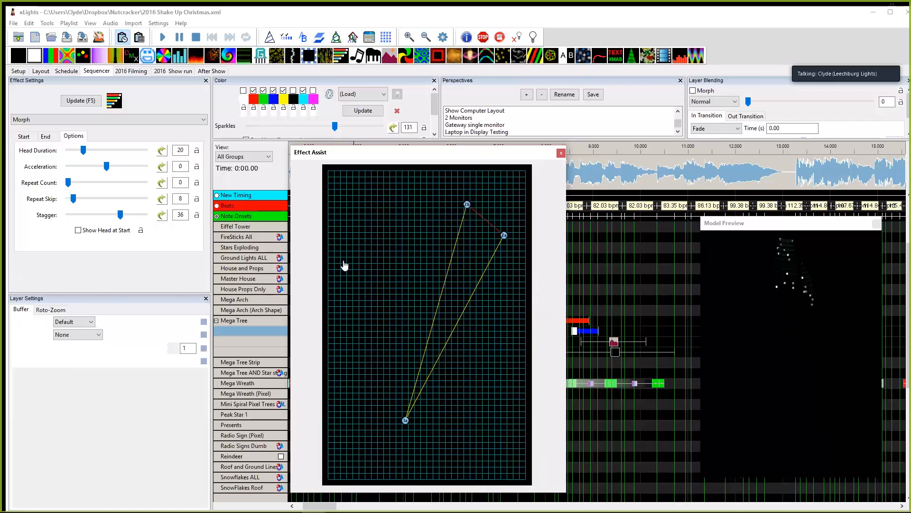
{"action": "left_click", "coordinate": [493, 423]}
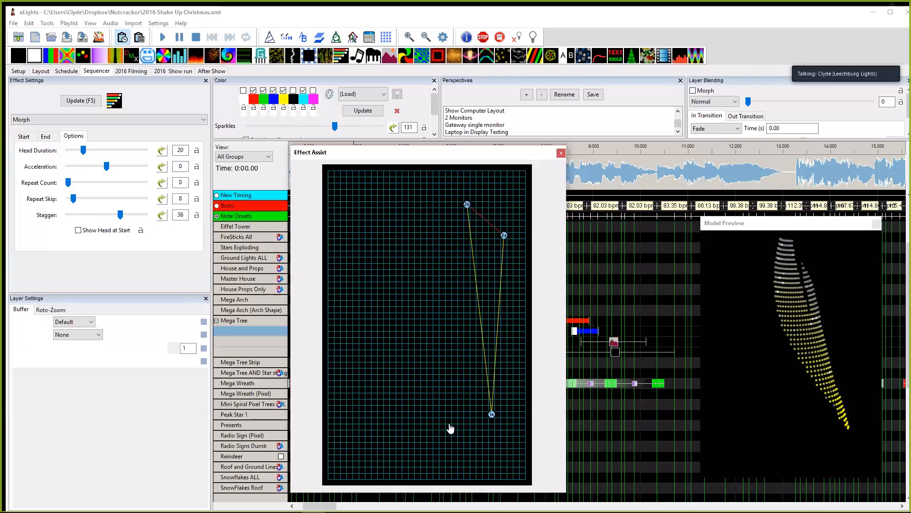
{"action": "left_click_drag", "start_coordinate": [450, 426], "coordinate": [471, 341]}
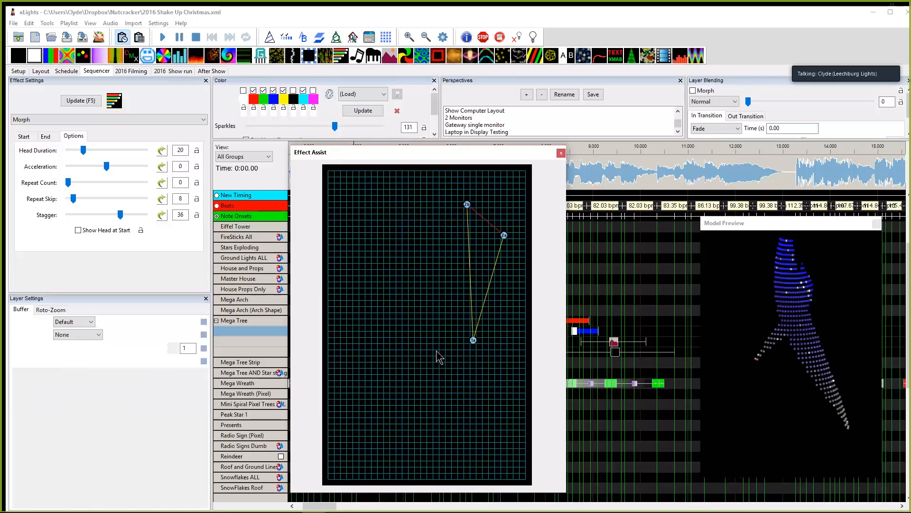
{"action": "left_click_drag", "start_coordinate": [350, 413], "coordinate": [411, 447]}
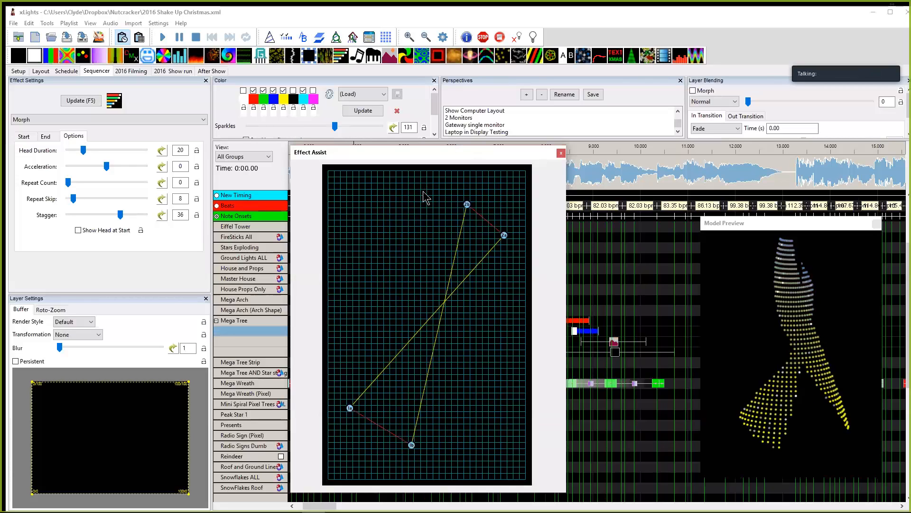
Try single-point ends for the Morph and align its start and end points vertically in the right half of the grid.
{"action": "left_click", "coordinate": [388, 193]}
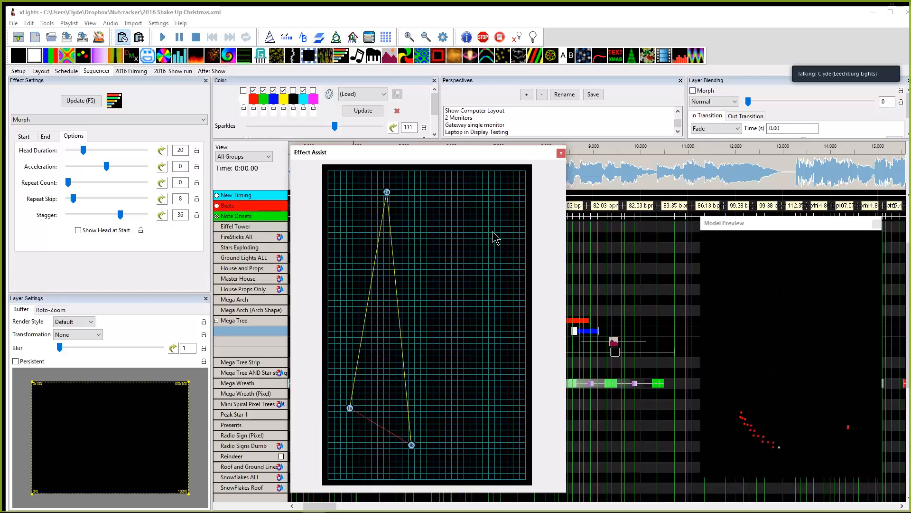
{"action": "left_click", "coordinate": [454, 444]}
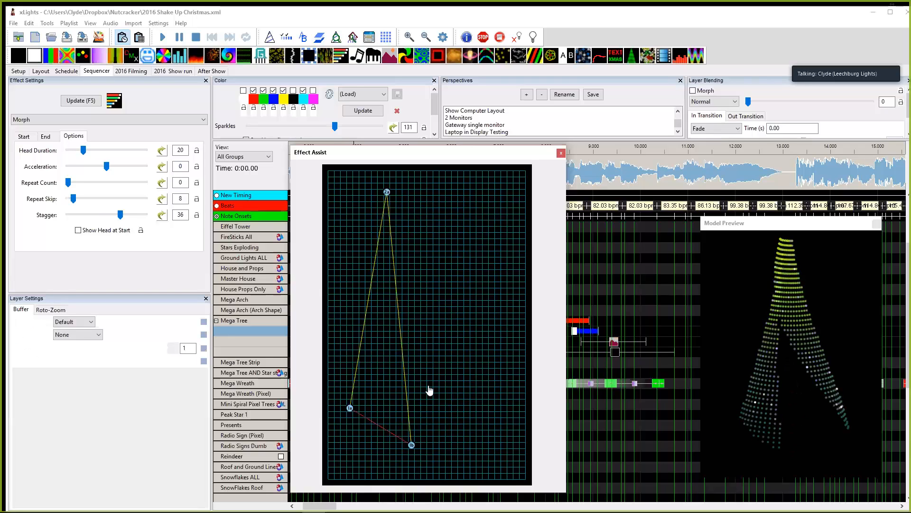
{"action": "left_click", "coordinate": [454, 199]}
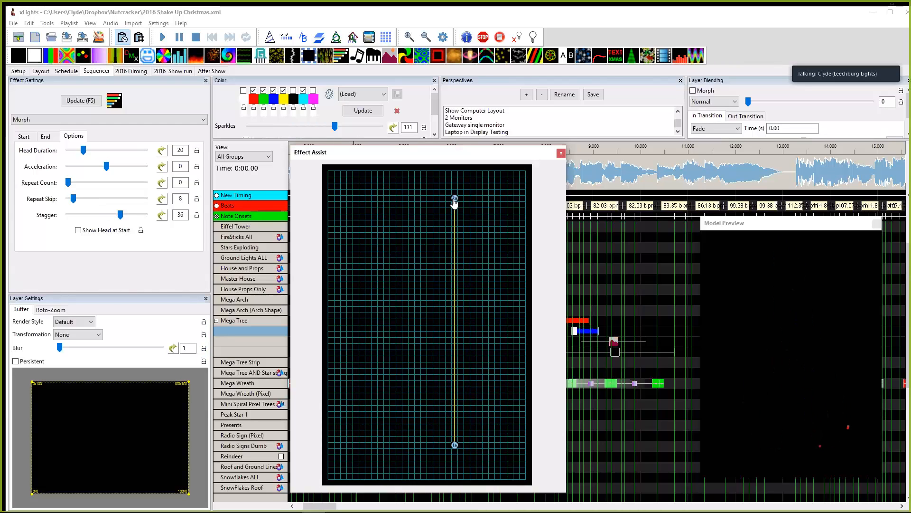
Move Effect Assist clear of the effects and delete Mega Tree's first-layer Morph from about 4.0 to 4.5 seconds.
{"action": "left_click_drag", "start_coordinate": [397, 157], "coordinate": [563, 174]}
{"action": "left_click", "coordinate": [377, 322]}
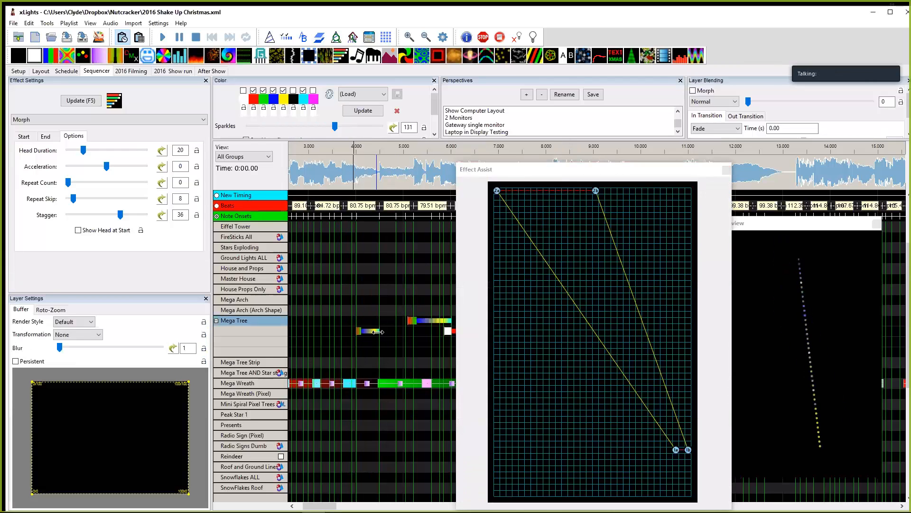
Set the remaining second-layer Morph to start at the grid's lower-left corner and end at its upper-left corner in Effect Assist.
{"action": "left_click", "coordinate": [371, 331]}
{"action": "left_click_drag", "start_coordinate": [526, 169], "coordinate": [392, 158]}
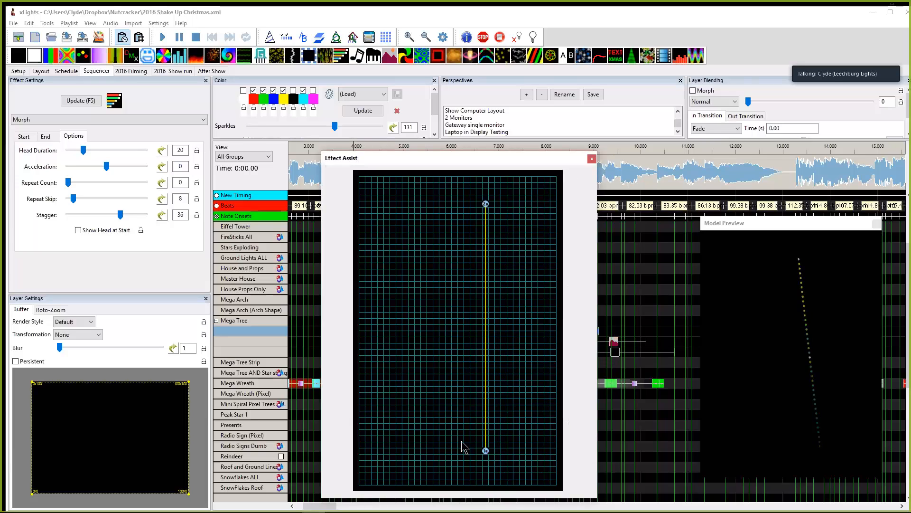
{"action": "left_click", "coordinate": [364, 483]}
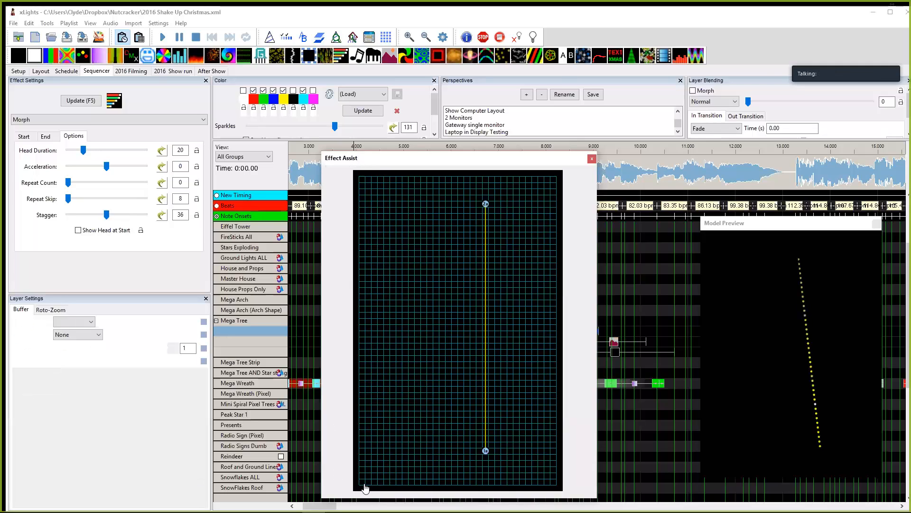
{"action": "left_click", "coordinate": [360, 179]}
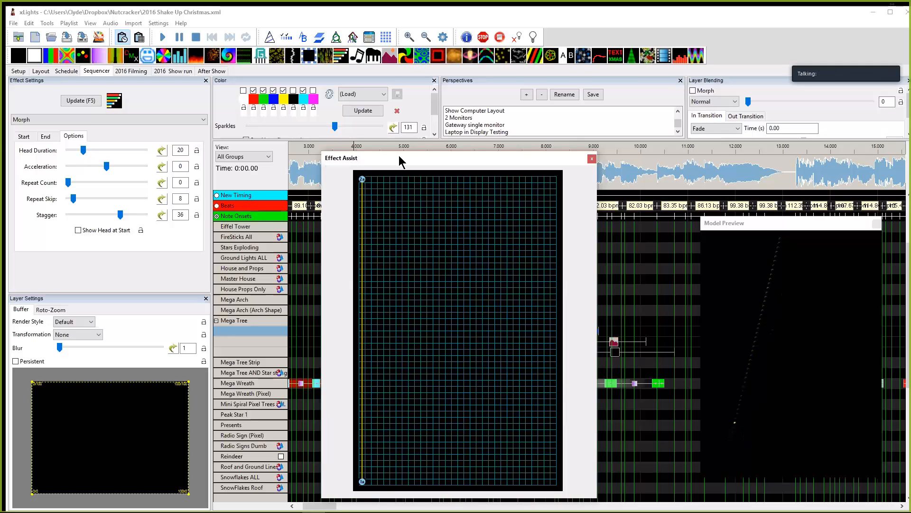
Move Effect Assist clear of Mega Tree's second-layer Morph and enlarge the timeline to show about 4 to 7 seconds.
{"action": "left_click_drag", "start_coordinate": [399, 161], "coordinate": [472, 164]}
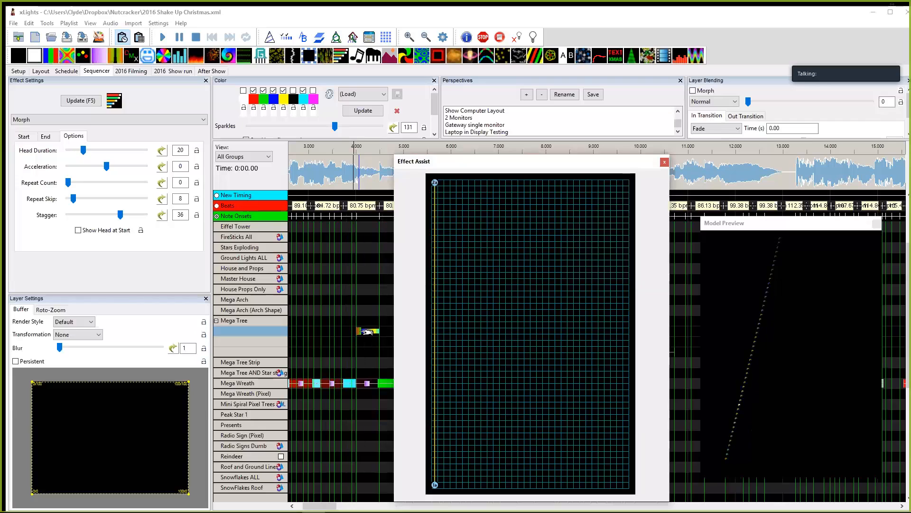
{"action": "left_click", "coordinate": [355, 314]}
{"action": "scroll", "coordinate": [334, 351], "scroll_direction": "up", "scroll_amount": 4, "text": "ctrl"}
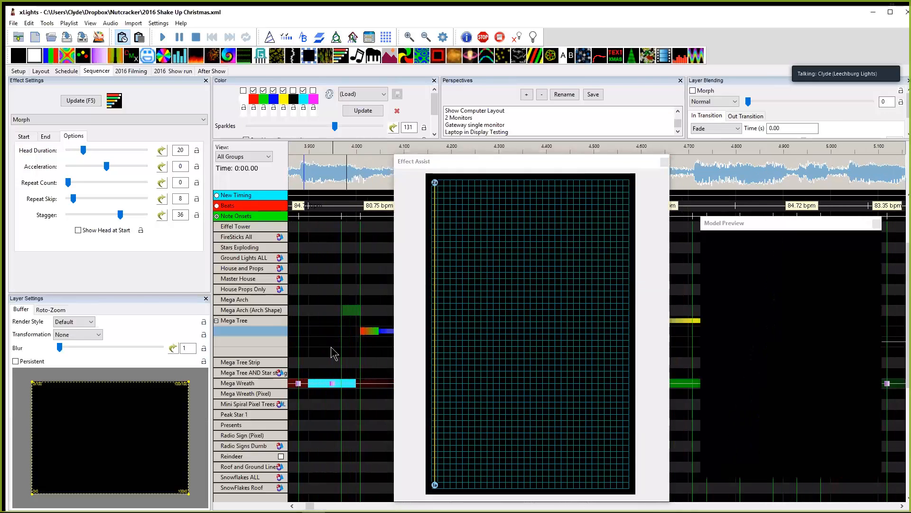
{"action": "scroll", "coordinate": [335, 351], "scroll_direction": "down", "scroll_amount": 2, "text": "ctrl"}
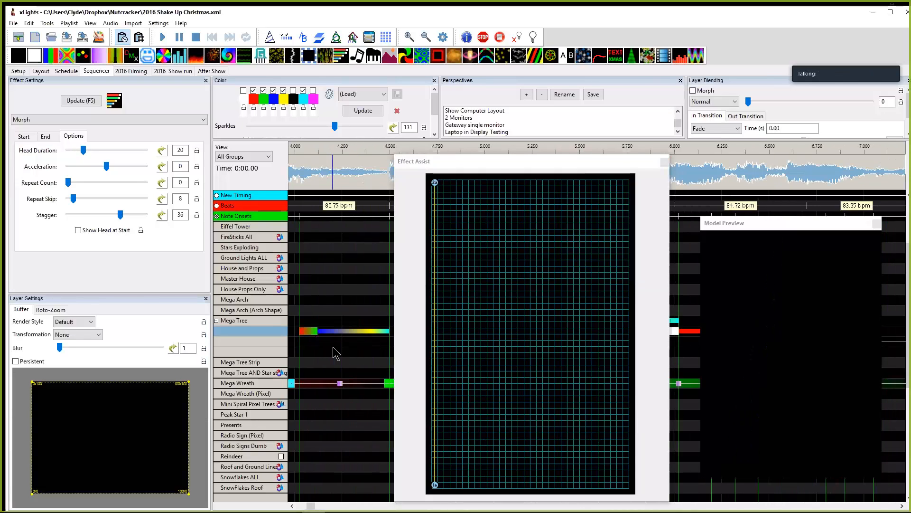
{"action": "left_click", "coordinate": [317, 344]}
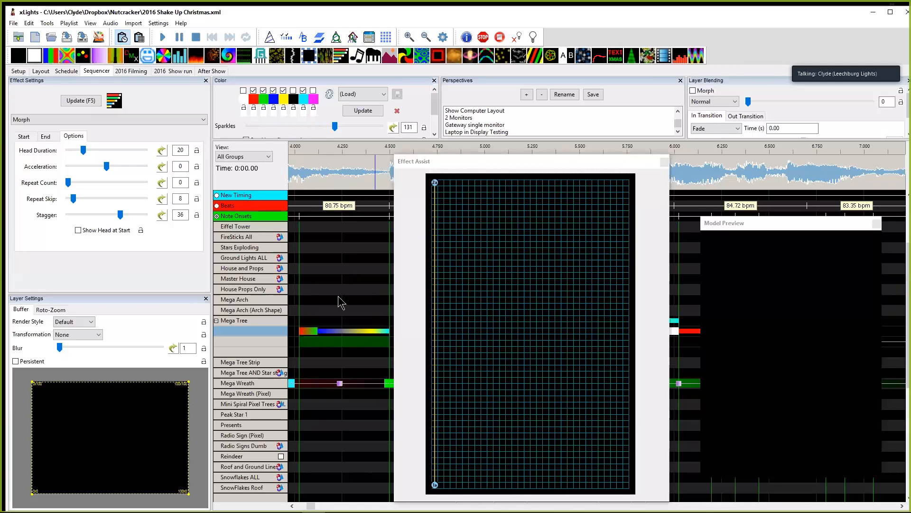
Try Head Durations of 59 and 78 on Mega Tree's second-layer Morph at about 4 seconds.
{"action": "left_click_drag", "start_coordinate": [92, 150], "coordinate": [116, 150]}
{"action": "left_click", "coordinate": [326, 331]}
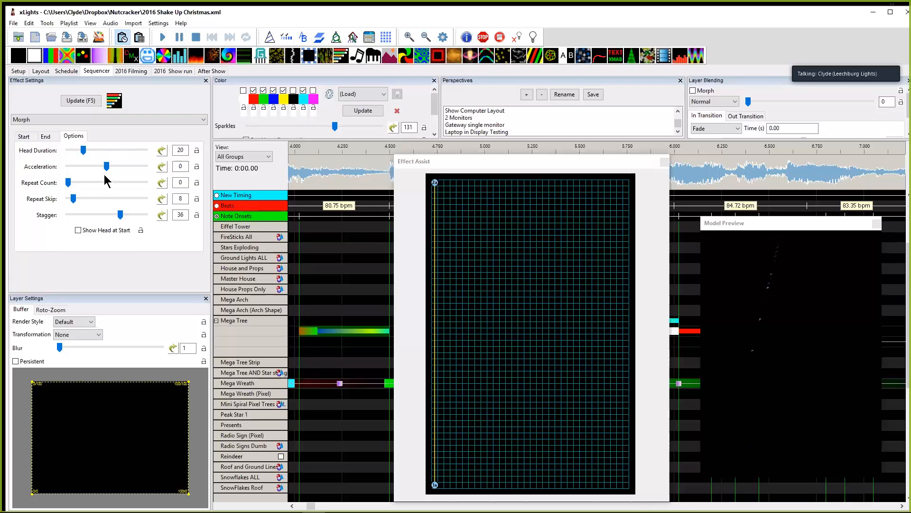
{"action": "left_click", "coordinate": [24, 137]}
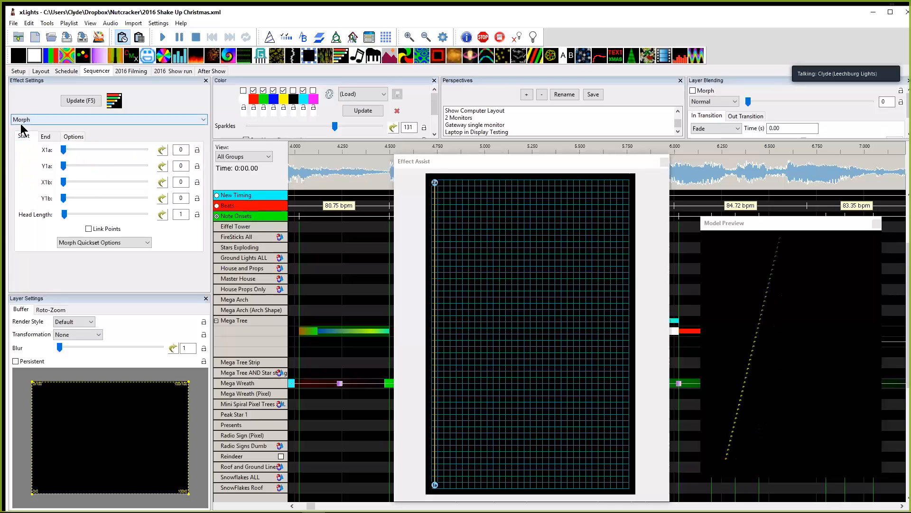
{"action": "left_click", "coordinate": [46, 137]}
{"action": "left_click", "coordinate": [24, 137]}
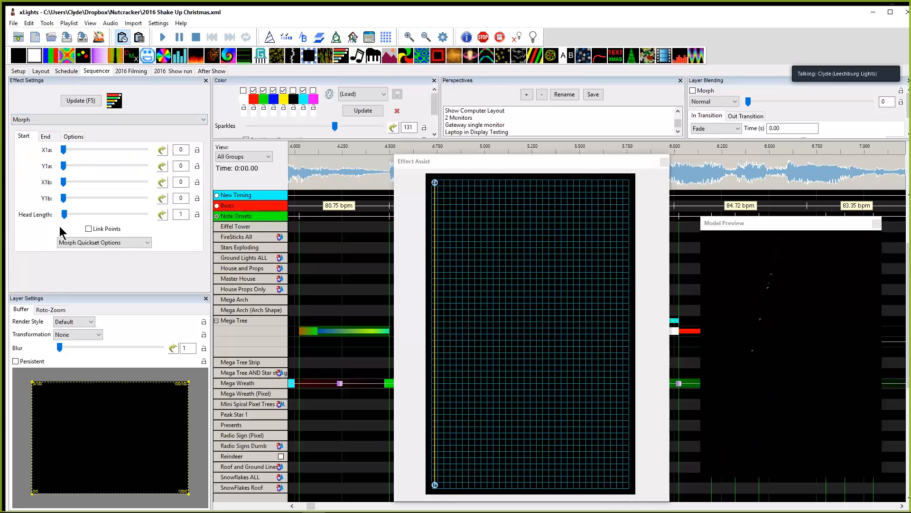
{"action": "left_click", "coordinate": [74, 136]}
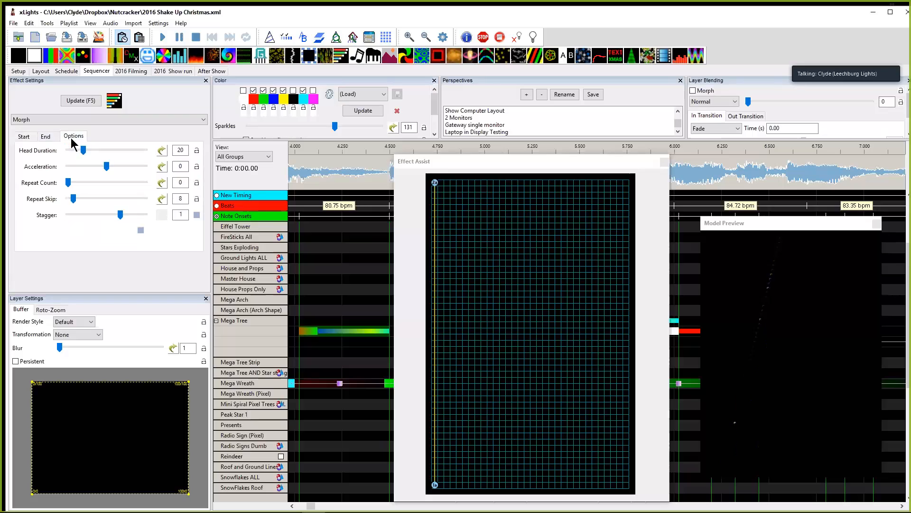
{"action": "left_click_drag", "start_coordinate": [84, 151], "coordinate": [114, 150]}
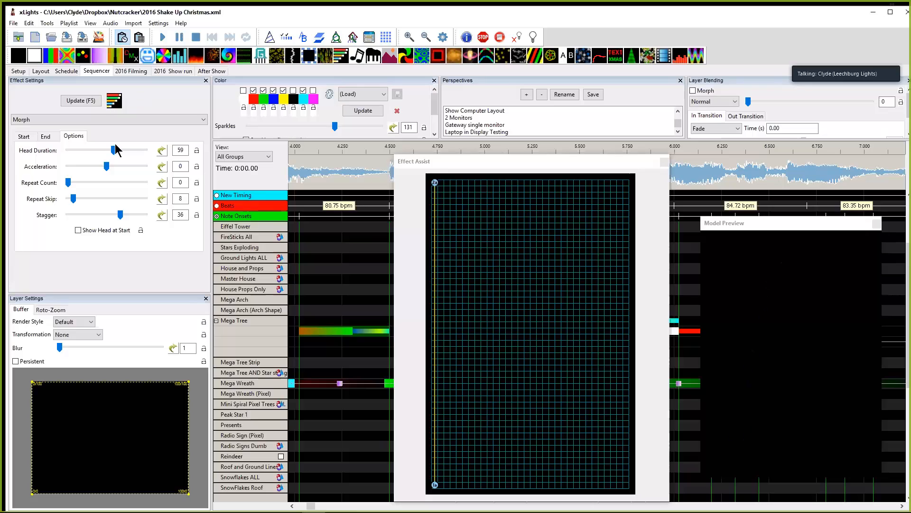
{"action": "left_click_drag", "start_coordinate": [115, 152], "coordinate": [128, 151]}
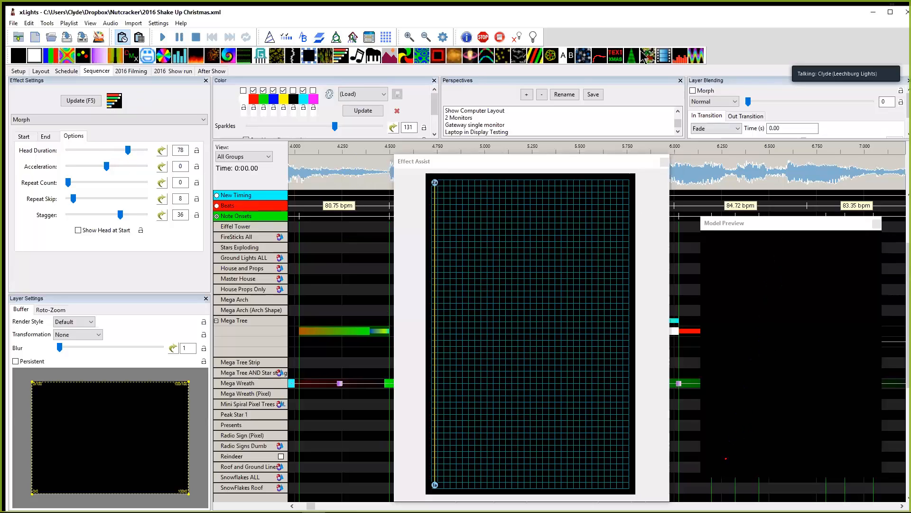
Look at the Morph's out transition and set its in transition fade time to 0 seconds.
{"action": "left_click", "coordinate": [746, 116]}
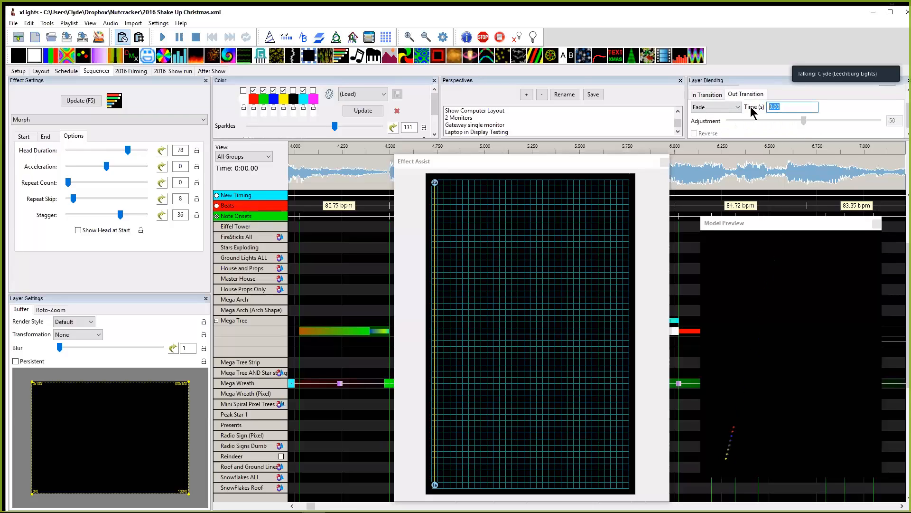
{"action": "left_click", "coordinate": [713, 96]}
{"action": "left_click_drag", "start_coordinate": [781, 109], "coordinate": [736, 110]}
{"action": "type", "text": "0"}
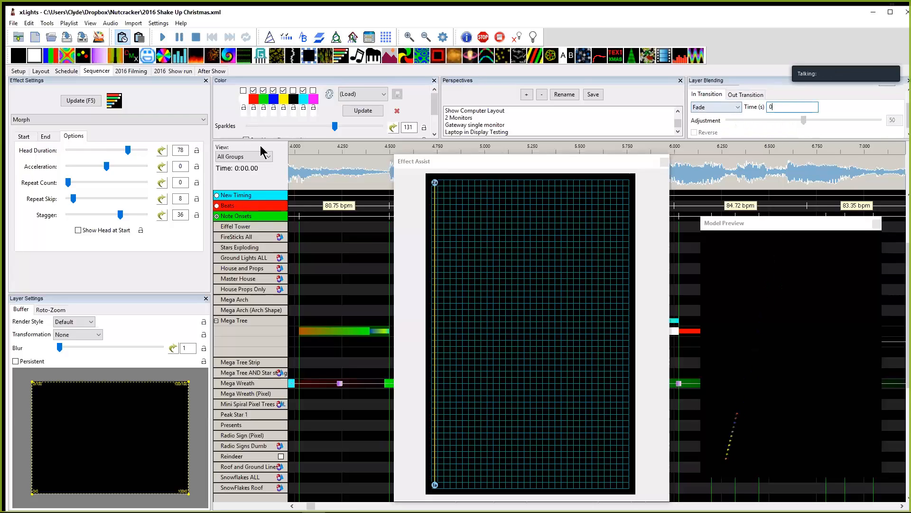
Load the saved blue, black and red palette for the Morph and turn off its white fifth and red seventh colors.
{"action": "left_click", "coordinate": [347, 331]}
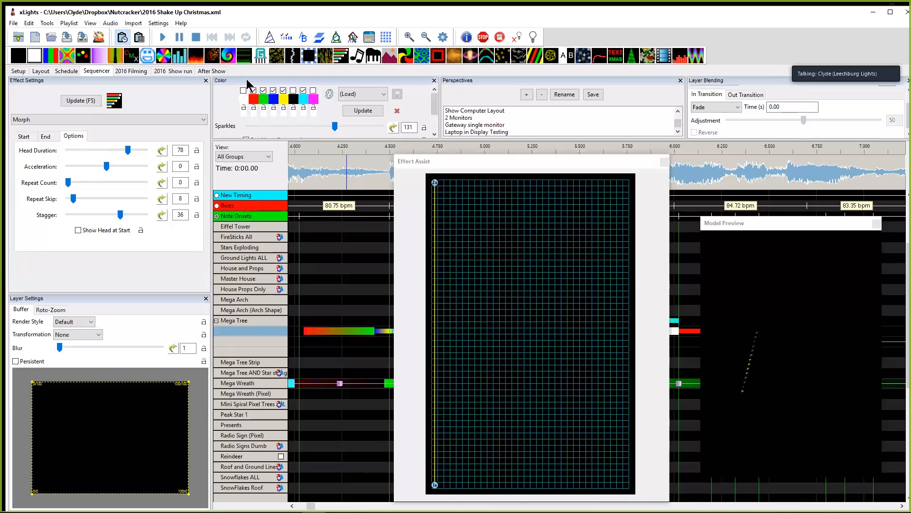
{"action": "left_click", "coordinate": [355, 94]}
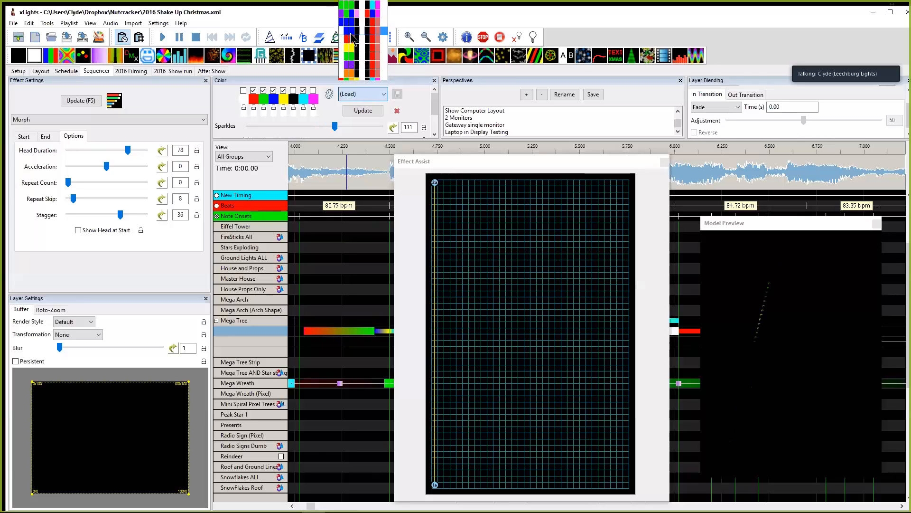
{"action": "left_click", "coordinate": [344, 86]}
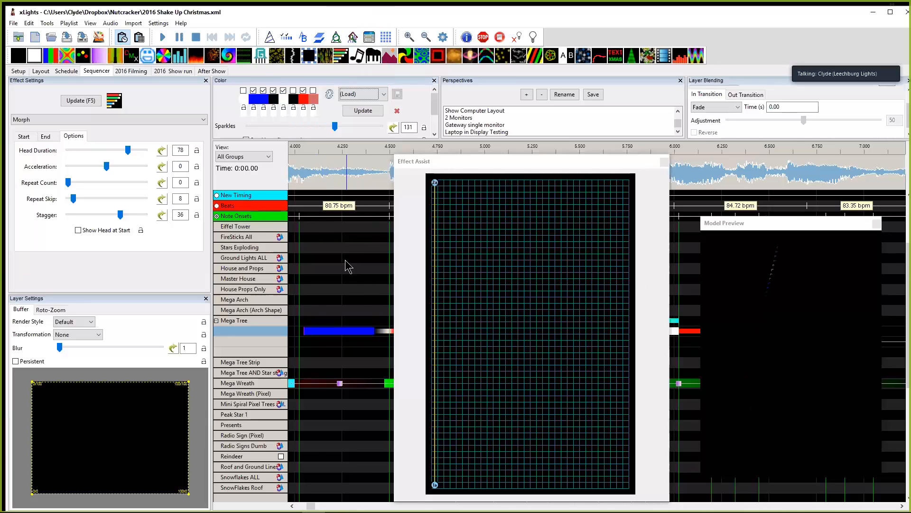
{"action": "left_click", "coordinate": [303, 91]}
{"action": "left_click", "coordinate": [303, 91]}
{"action": "left_click", "coordinate": [283, 91]}
Turn on the white first color and turn off the black fourth color of the Morph's palette.
{"action": "left_click", "coordinate": [273, 99]}
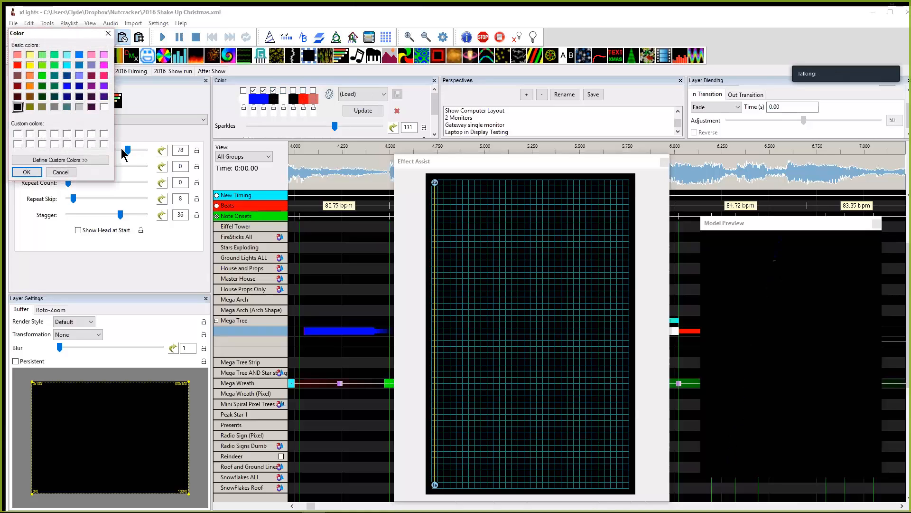
{"action": "left_click", "coordinate": [60, 173]}
{"action": "left_click", "coordinate": [243, 90]}
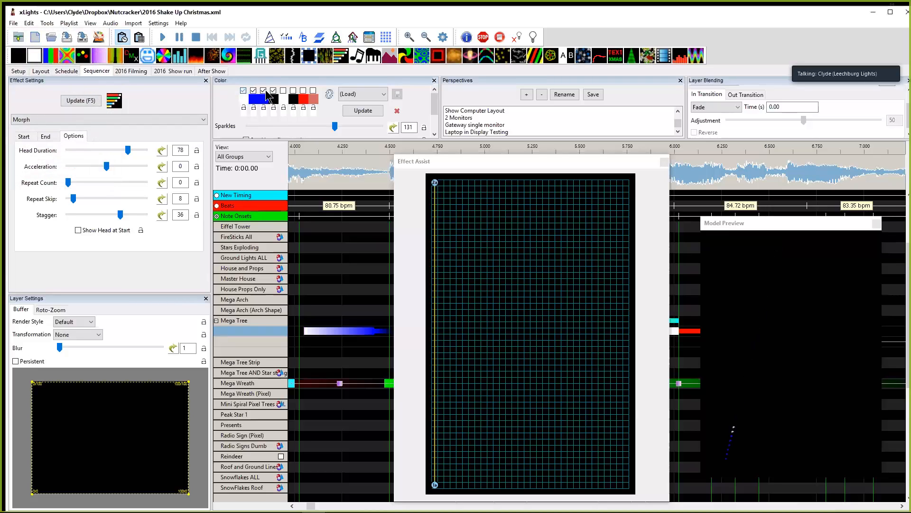
{"action": "left_click", "coordinate": [273, 90]}
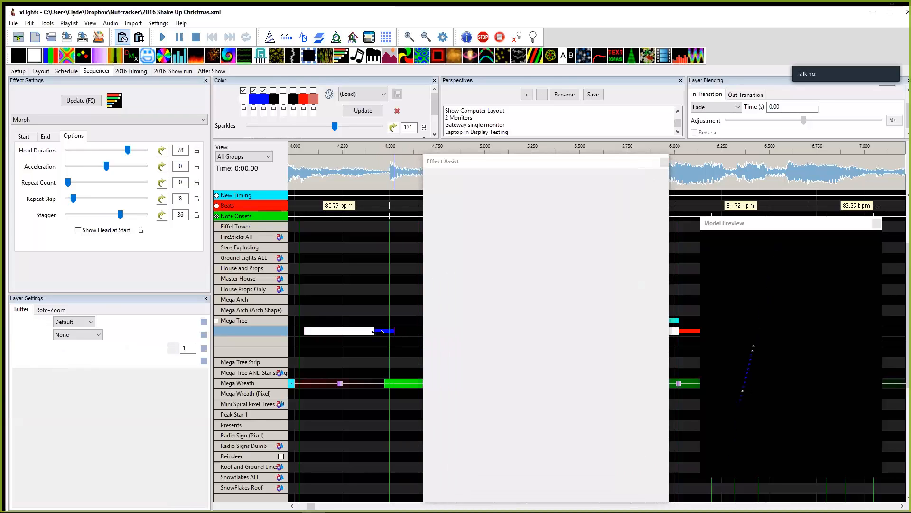
Shorten the Morph to end at about 4.35 seconds and set its Head Duration to 20.
{"action": "left_click_drag", "start_coordinate": [394, 332], "coordinate": [361, 331]}
{"action": "left_click_drag", "start_coordinate": [129, 153], "coordinate": [87, 149]}
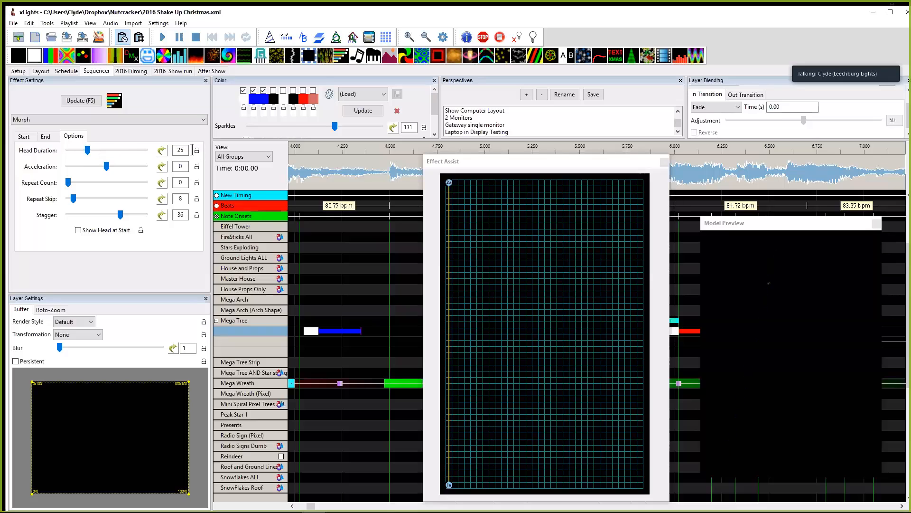
{"action": "left_click_drag", "start_coordinate": [185, 150], "coordinate": [162, 154]}
{"action": "type", "text": "20"}
Set the Morph's Sparkles to 0, Head Duration to 25 and start Head Length to 16.
{"action": "left_click_drag", "start_coordinate": [335, 127], "coordinate": [245, 127]}
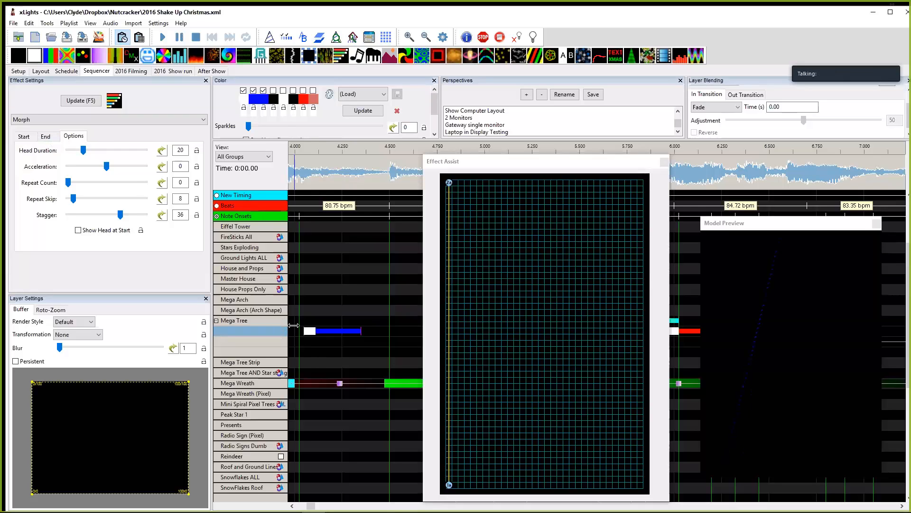
{"action": "mouse_move", "coordinate": [83, 150]}
{"action": "left_mouse_down"}
{"action": "mouse_move", "coordinate": [109, 154]}
{"action": "mouse_move", "coordinate": [88, 149]}
{"action": "left_mouse_up"}
{"action": "left_click", "coordinate": [29, 137]}
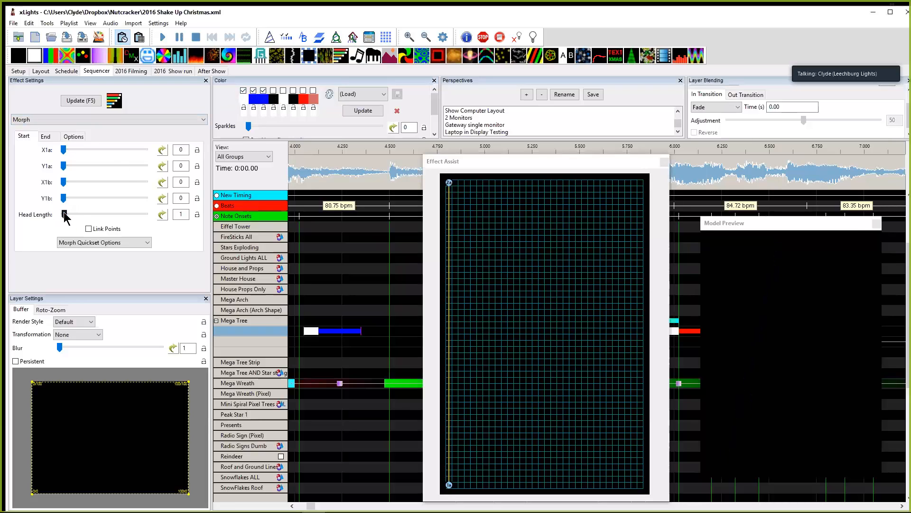
{"action": "left_click_drag", "start_coordinate": [64, 214], "coordinate": [76, 214]}
Extend the Morph to end at about 4.65 seconds and move Effect Assist off the effects grid.
{"action": "left_click_drag", "start_coordinate": [362, 332], "coordinate": [413, 339]}
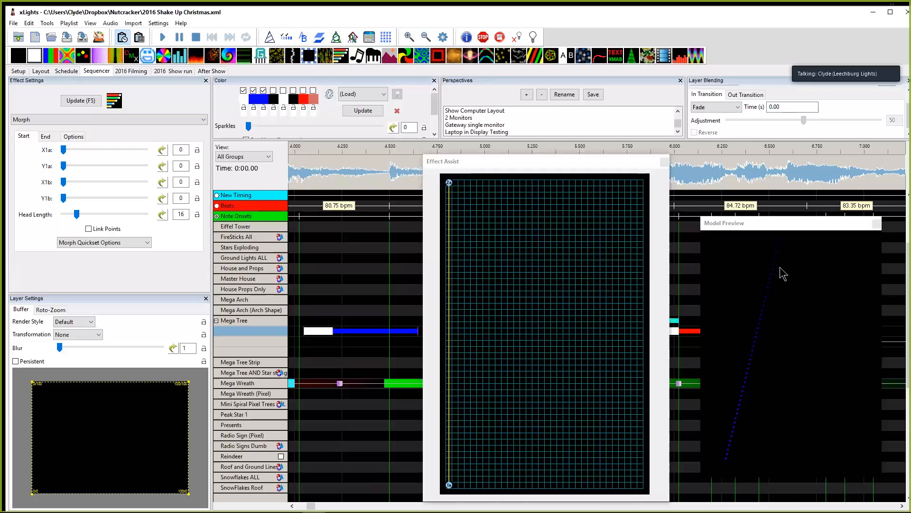
{"action": "left_click", "coordinate": [615, 163]}
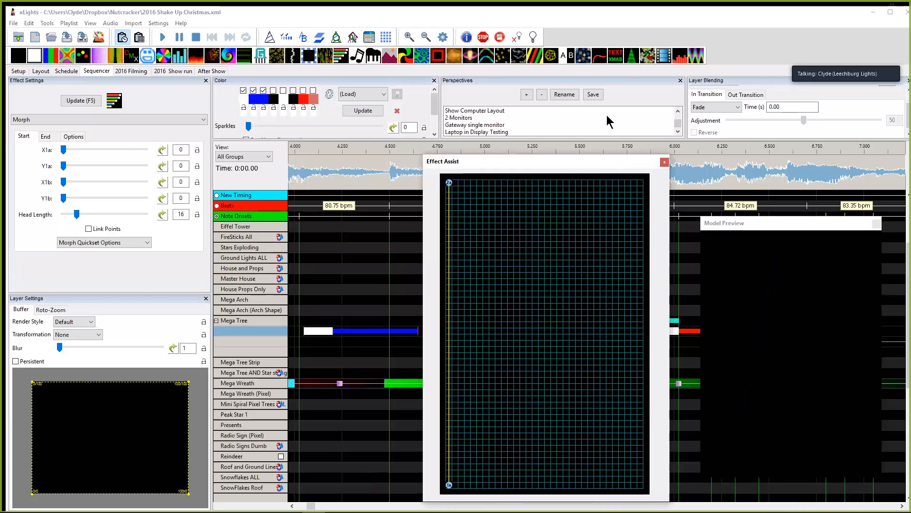
{"action": "left_click_drag", "start_coordinate": [606, 115], "coordinate": [587, 0]}
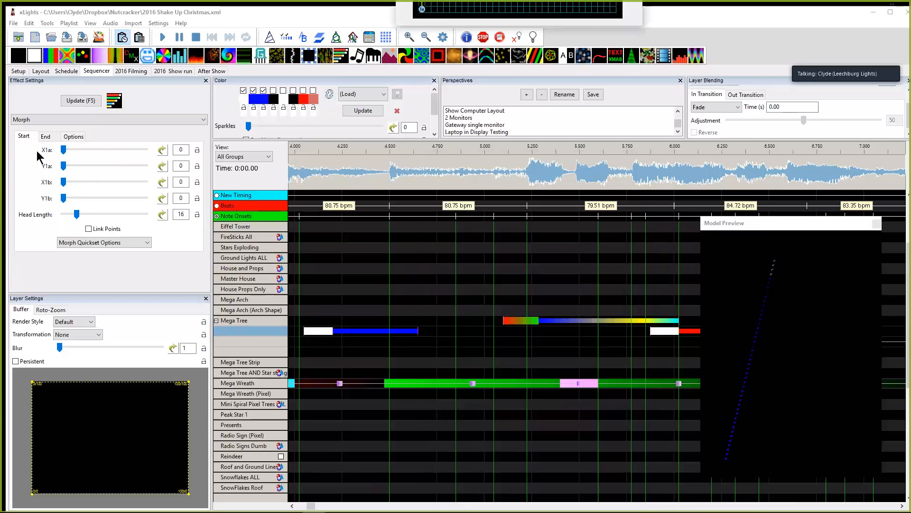
Set the Morph's end Head Length to 47 and its start Head Length to 12.
{"action": "left_click", "coordinate": [45, 136]}
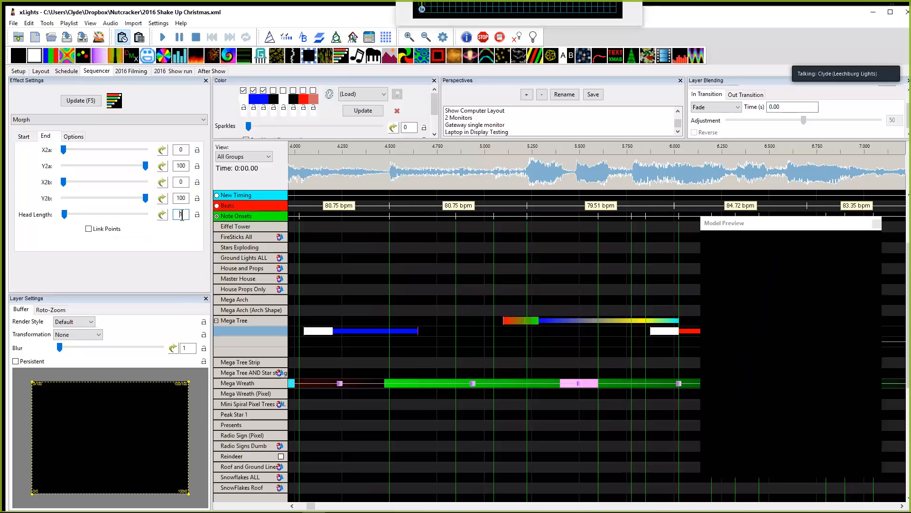
{"action": "left_click", "coordinate": [101, 216]}
{"action": "left_click", "coordinate": [24, 137]}
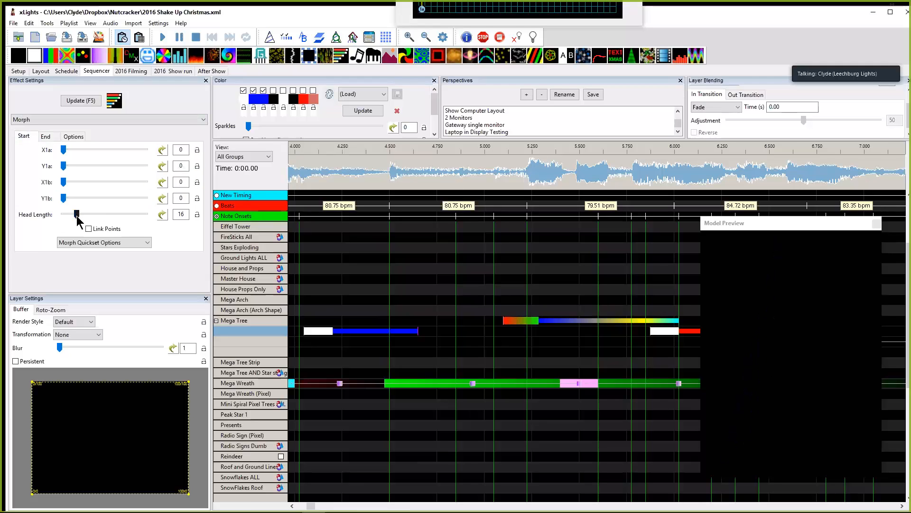
{"action": "left_click_drag", "start_coordinate": [77, 218], "coordinate": [73, 218]}
{"action": "left_click", "coordinate": [47, 136]}
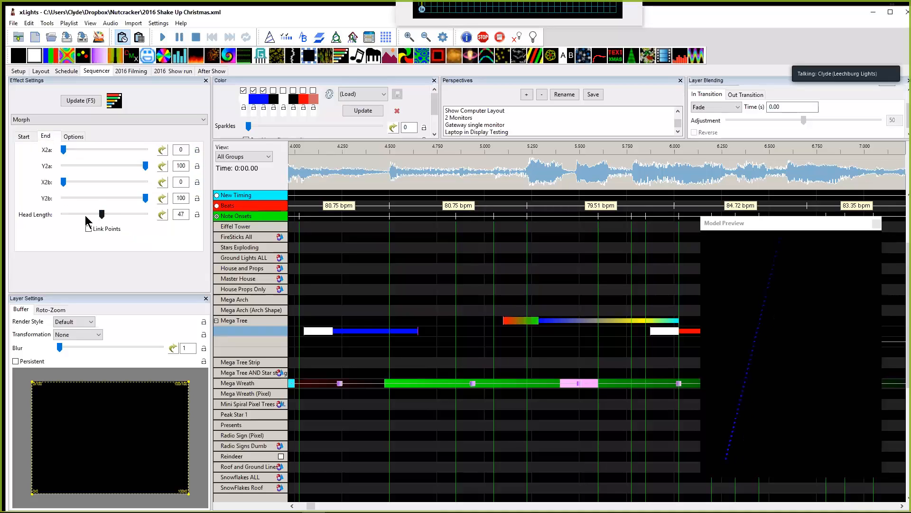
{"action": "left_click", "coordinate": [22, 137]}
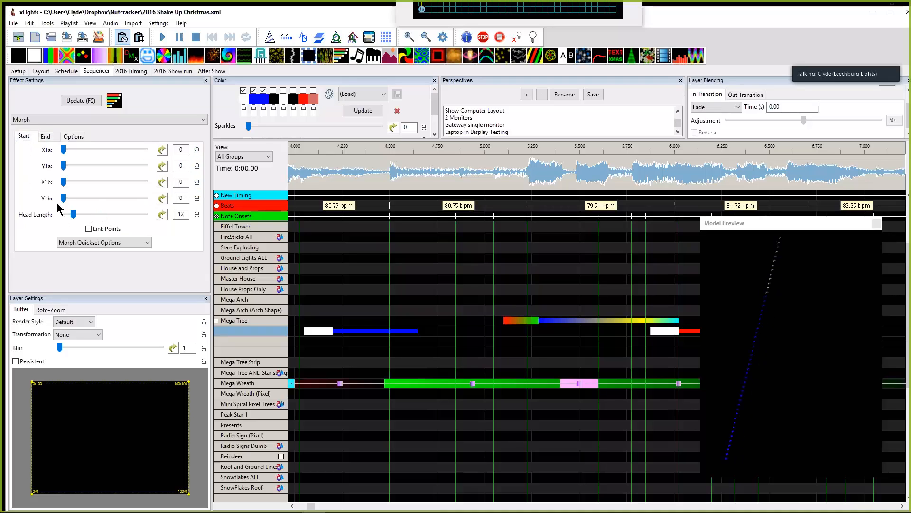
{"action": "left_click", "coordinate": [49, 137]}
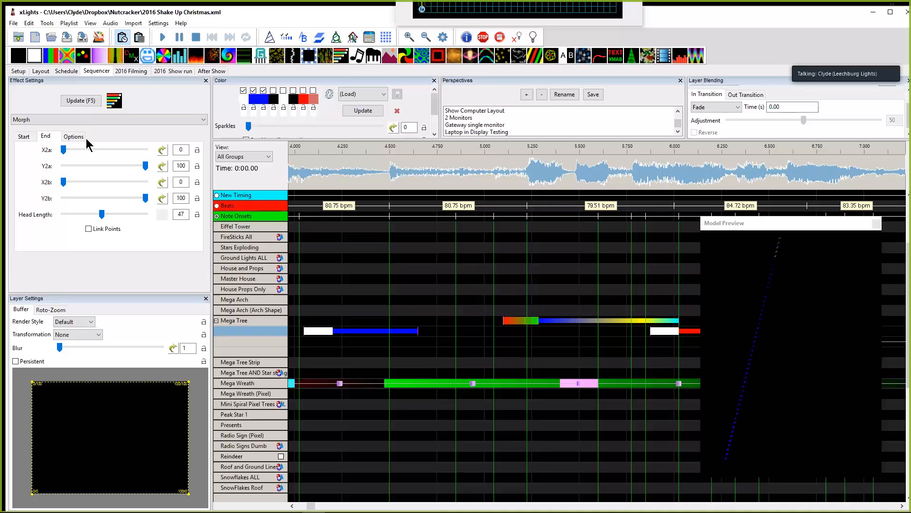
Try a Head Duration of 79 and above, turn off the second blue color, and settle on a Head Duration of 28.
{"action": "left_click", "coordinate": [73, 136]}
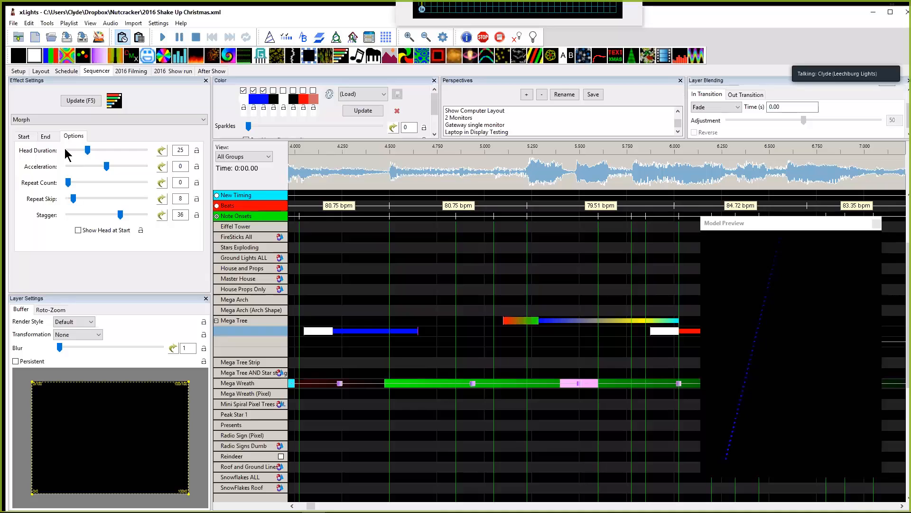
{"action": "left_click_drag", "start_coordinate": [87, 151], "coordinate": [129, 158]}
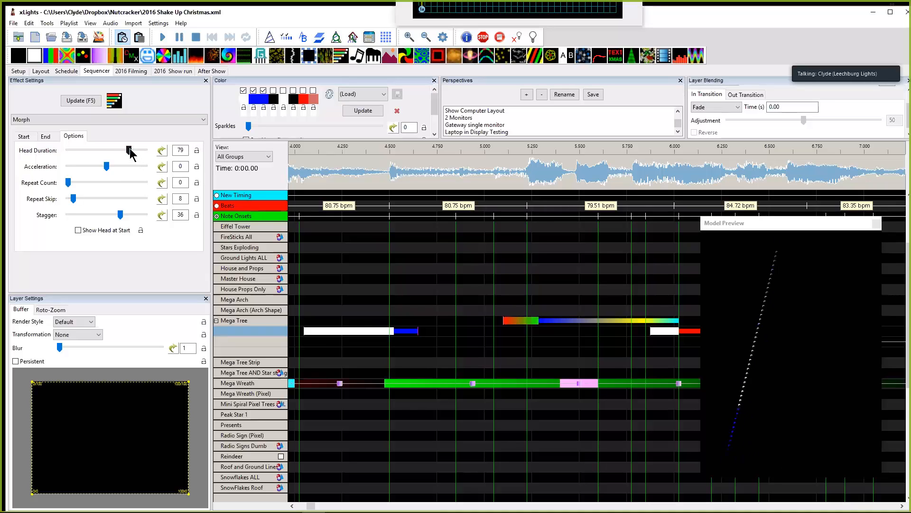
{"action": "left_click_drag", "start_coordinate": [131, 152], "coordinate": [142, 152]}
{"action": "left_click", "coordinate": [262, 90]}
{"action": "left_click_drag", "start_coordinate": [141, 150], "coordinate": [93, 160]}
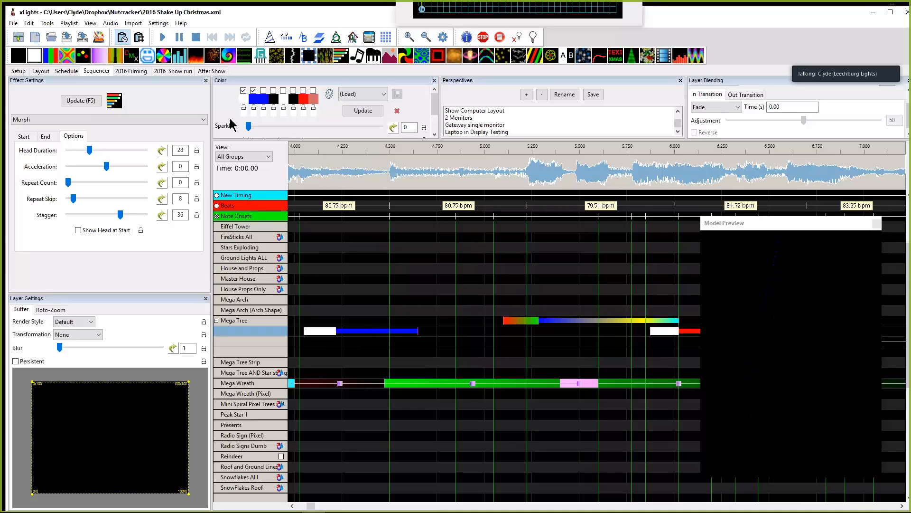
Toggle the second blue color on and off, and add the red seventh and light red eighth colors to the Morph's palette.
{"action": "left_click", "coordinate": [263, 90]}
{"action": "left_click", "coordinate": [263, 90]}
{"action": "left_click", "coordinate": [303, 91]}
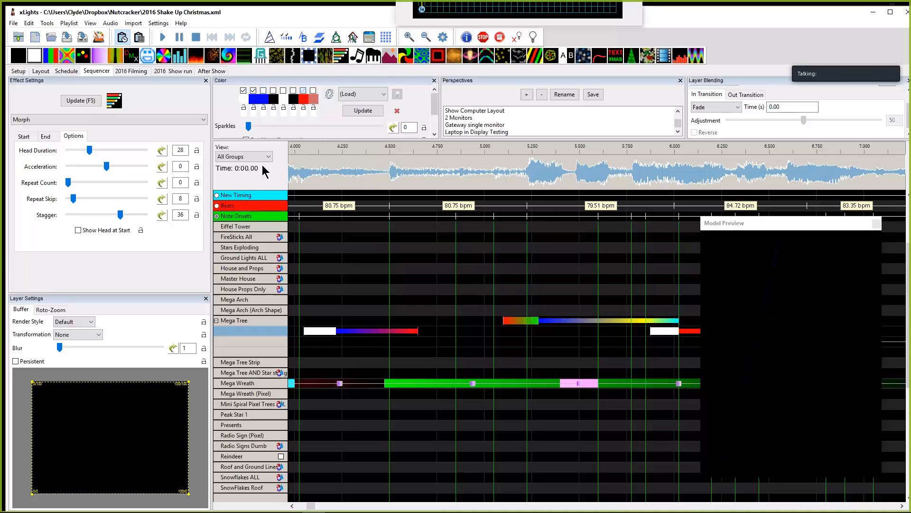
{"action": "left_click", "coordinate": [390, 336]}
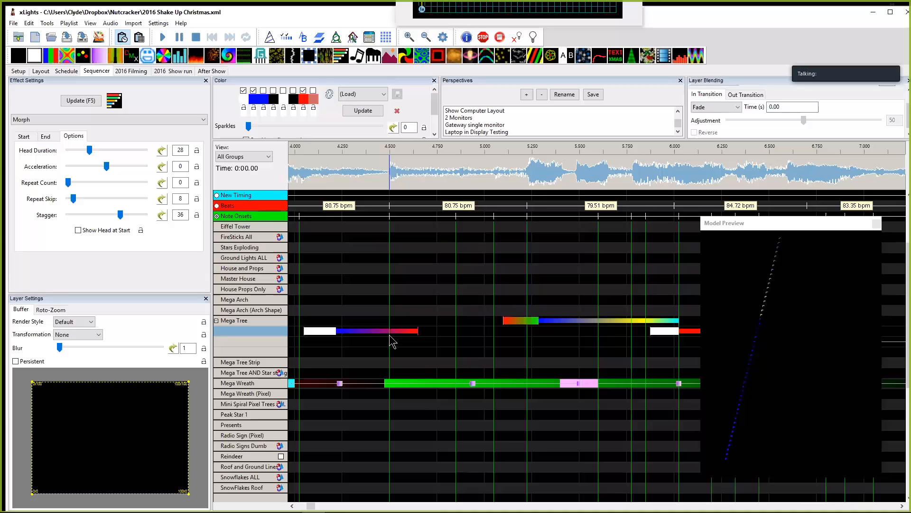
{"action": "left_click", "coordinate": [313, 91]}
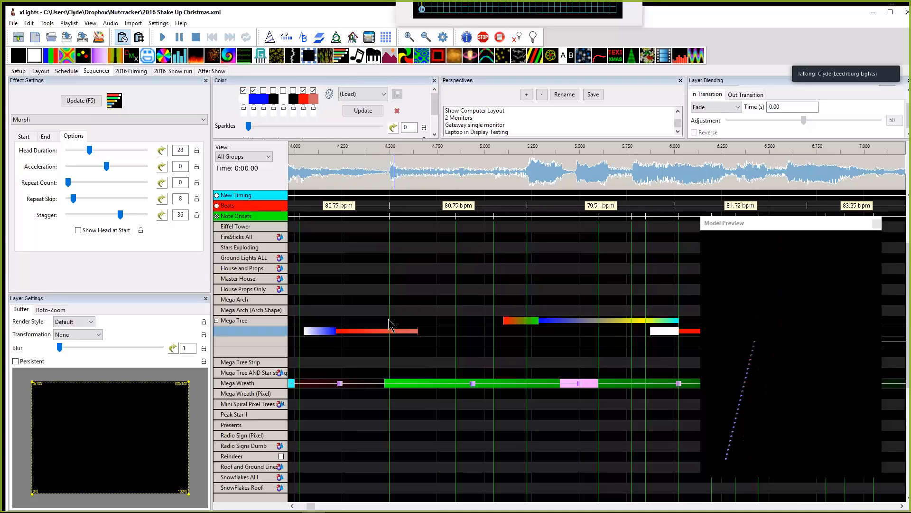
Restore the window down to fit the full saved-palette list, and load the green, cyan and magenta palette into the Morph.
{"action": "left_click", "coordinate": [380, 94]}
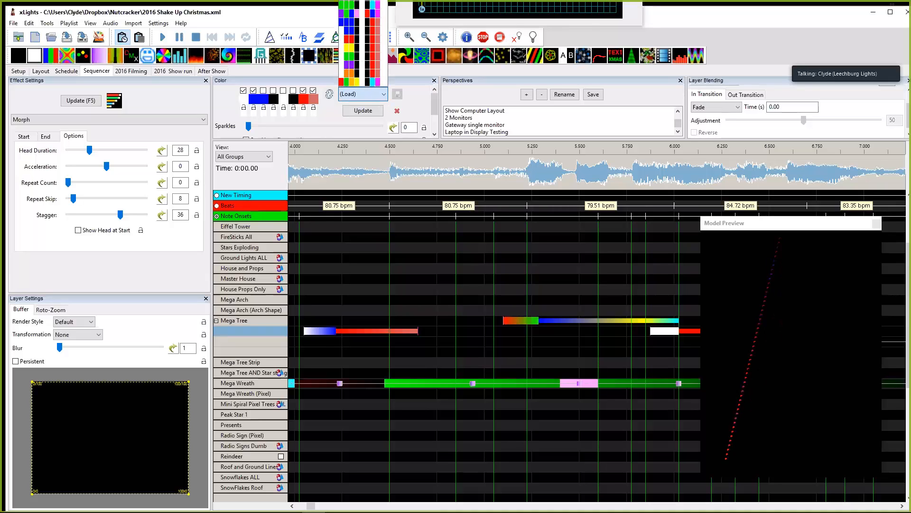
{"action": "left_click", "coordinate": [674, 19]}
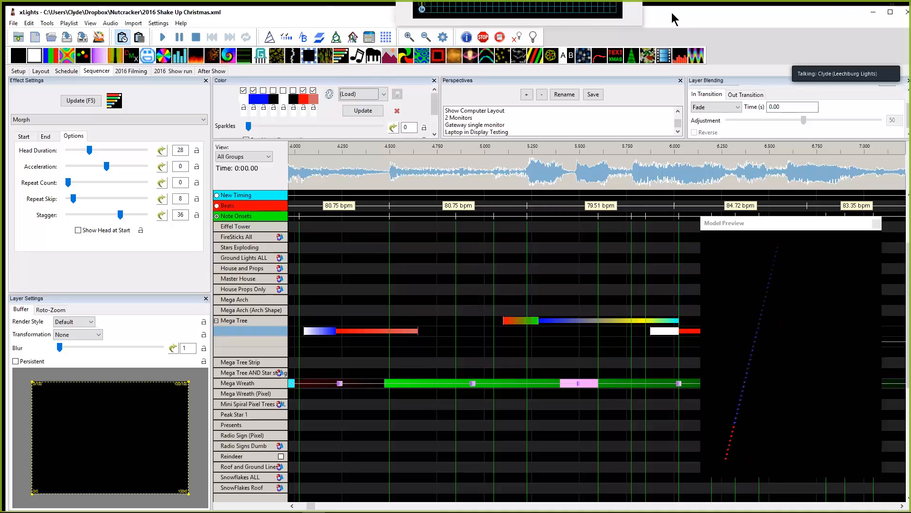
{"action": "left_click", "coordinate": [890, 12]}
{"action": "left_click", "coordinate": [883, 5]}
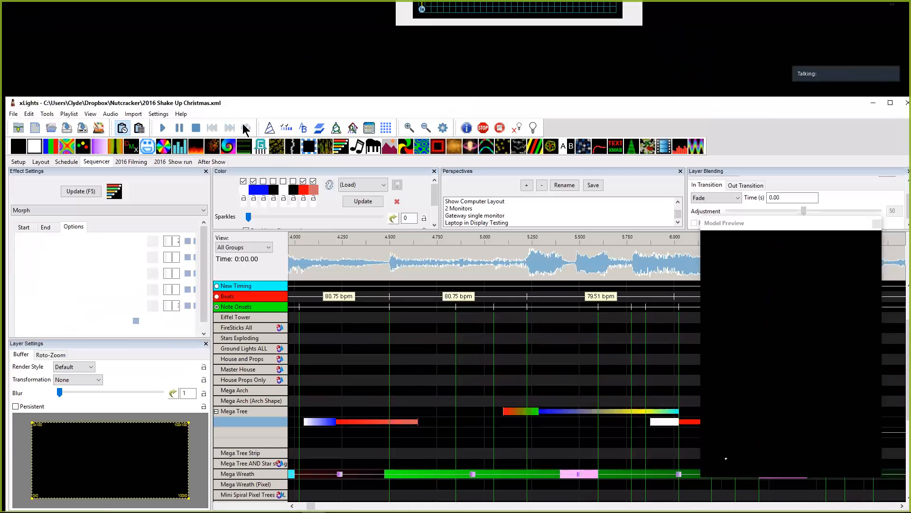
{"action": "left_click", "coordinate": [366, 185]}
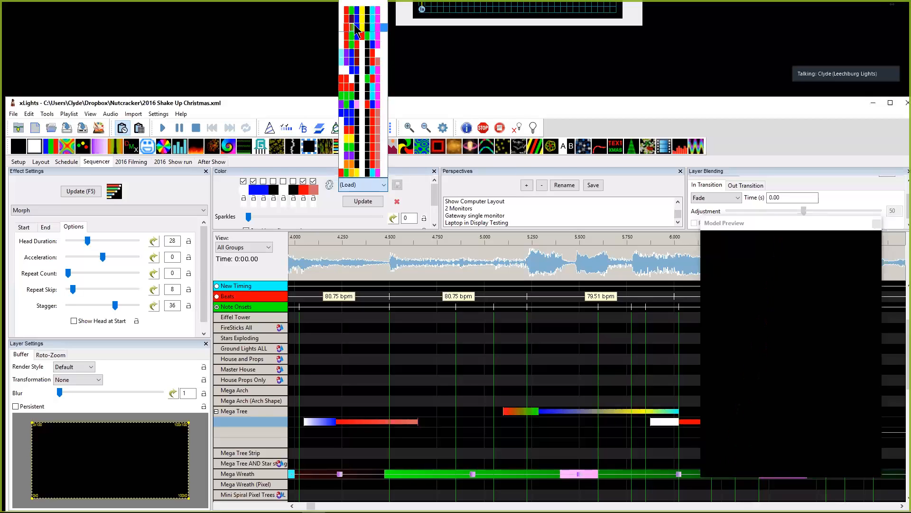
{"action": "left_click", "coordinate": [356, 99]}
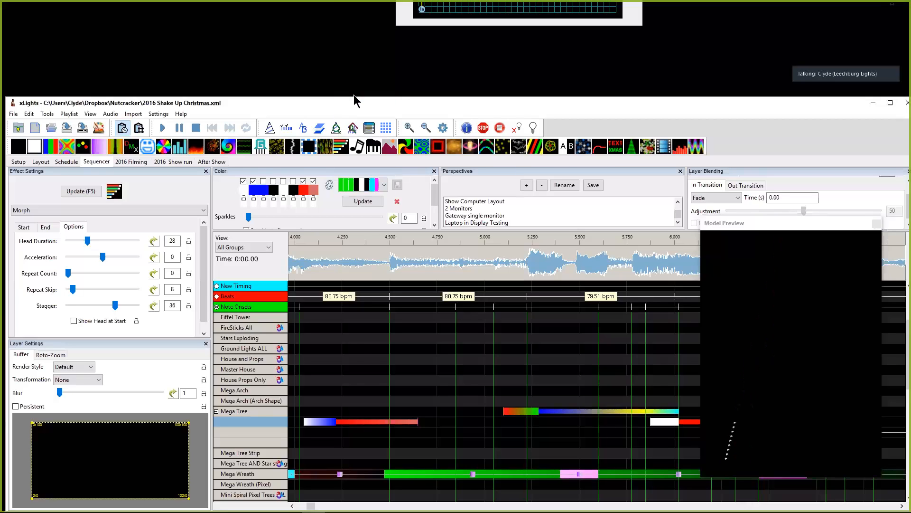
Load the saved white, purple and red palette into the Morph and turn off its red seventh and light red eighth colors.
{"action": "left_click", "coordinate": [361, 185]}
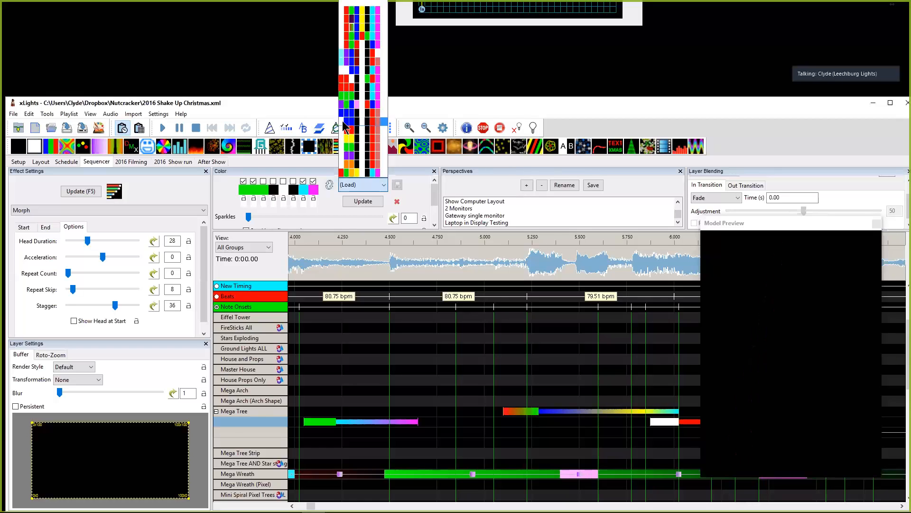
{"action": "left_click", "coordinate": [348, 161]}
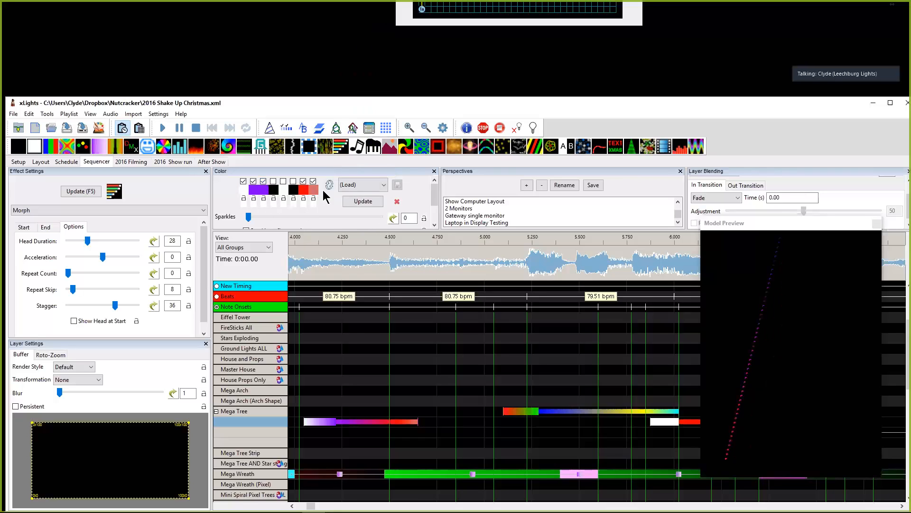
{"action": "left_click", "coordinate": [303, 182]}
{"action": "left_click", "coordinate": [313, 181]}
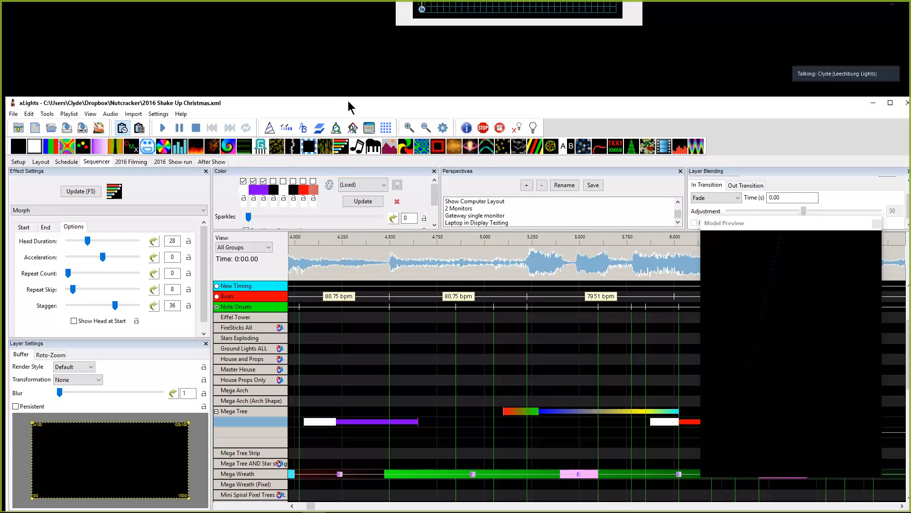
With the window maximized again, shorten the Morph to end at 4.50 seconds and move Effect Assist fully into view.
{"action": "double_click", "coordinate": [348, 101]}
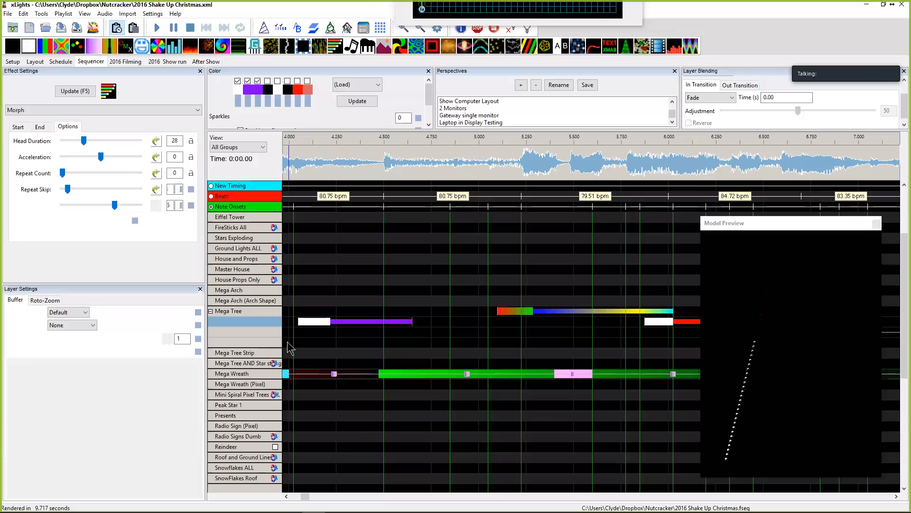
{"action": "left_click_drag", "start_coordinate": [413, 321], "coordinate": [384, 320]}
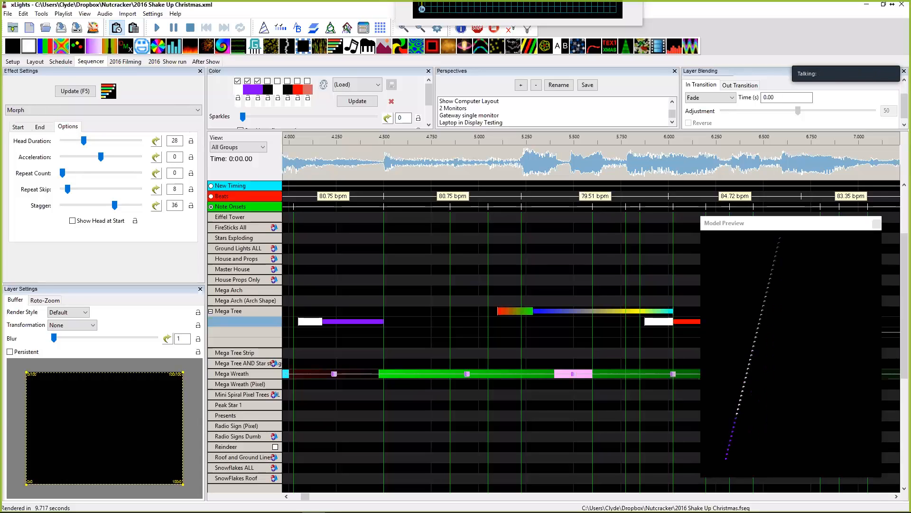
{"action": "left_click_drag", "start_coordinate": [487, 1], "coordinate": [524, 110]}
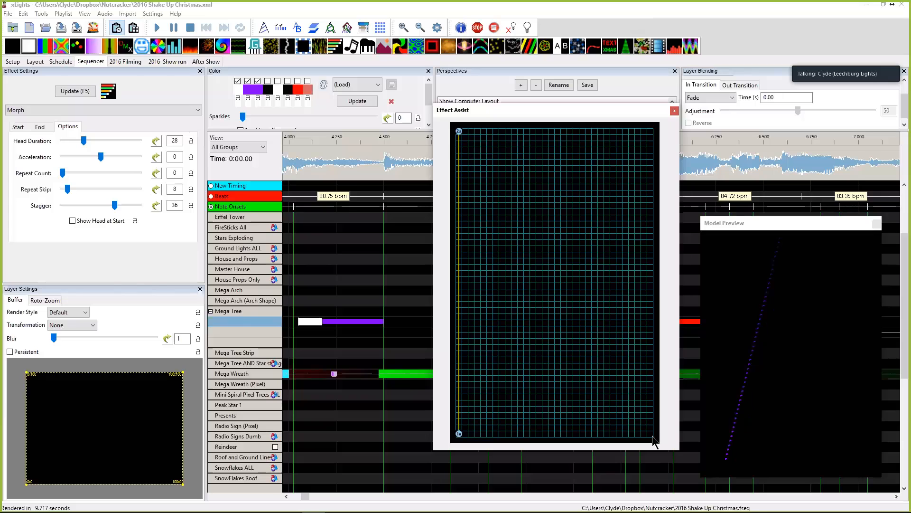
Try stretching the Morph's start and end lines across the tree's full width, and collapse them to single points near the first strand.
{"action": "left_click_drag", "start_coordinate": [653, 435], "coordinate": [459, 434]}
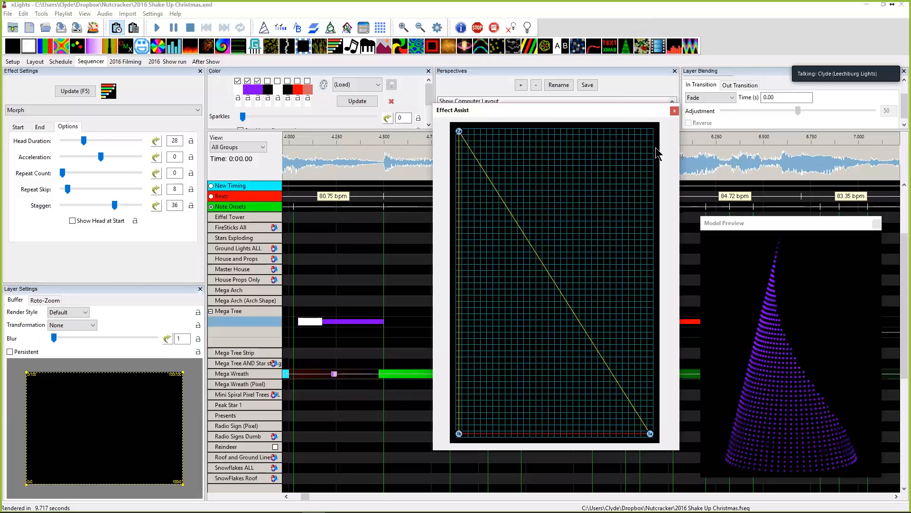
{"action": "left_click_drag", "start_coordinate": [652, 136], "coordinate": [452, 138]}
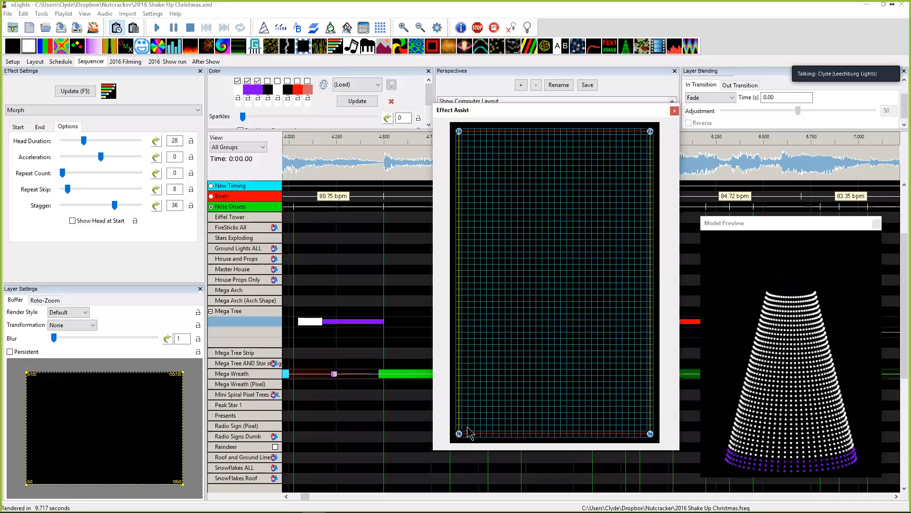
{"action": "left_click_drag", "start_coordinate": [467, 430], "coordinate": [468, 143]}
{"action": "double_click", "coordinate": [467, 139]}
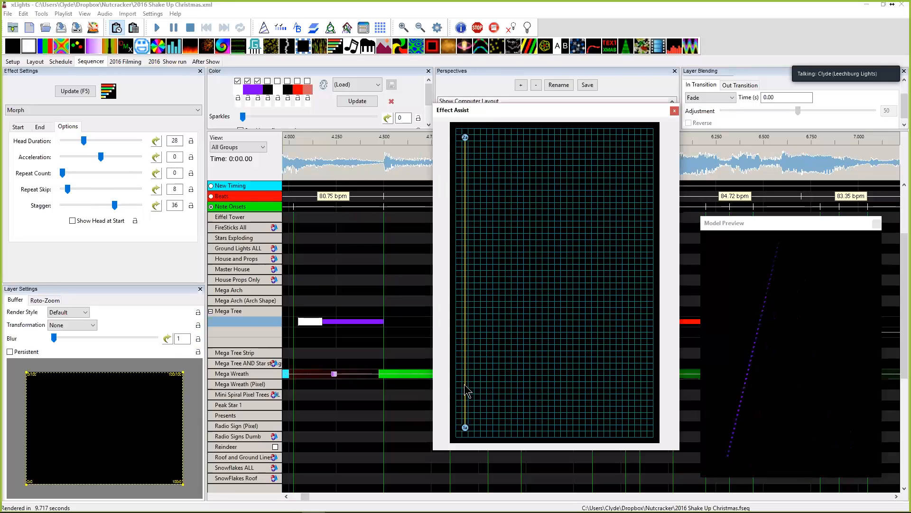
Expand the Mega Tree into its strands, add an On effect to Strand 2 at 4.50 seconds, and delete it.
{"action": "double_click", "coordinate": [265, 323]}
{"action": "scroll", "coordinate": [259, 375], "scroll_direction": "down", "scroll_amount": 2}
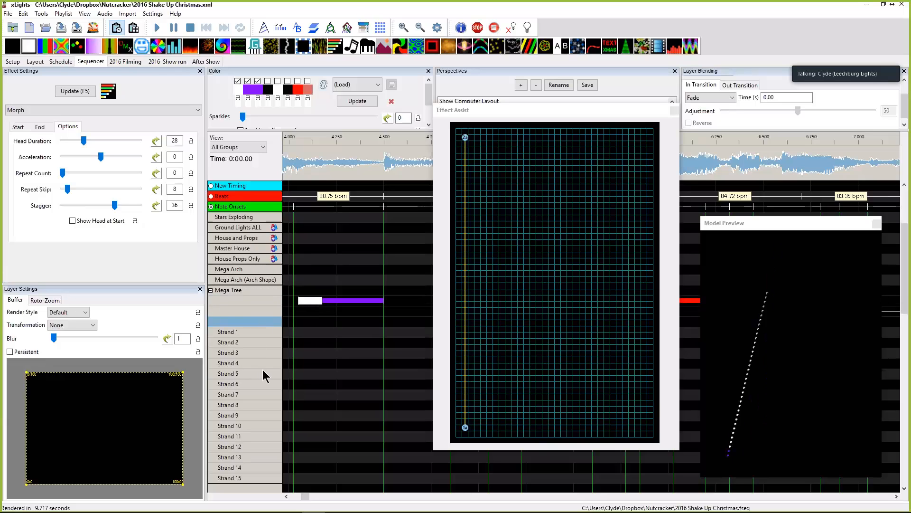
{"action": "left_click", "coordinate": [402, 344]}
{"action": "key", "text": "o"}
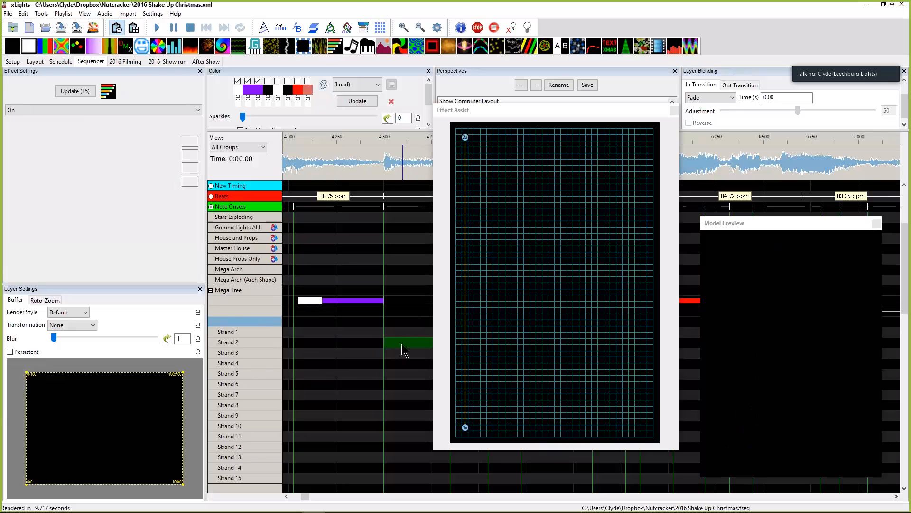
{"action": "left_click", "coordinate": [418, 345]}
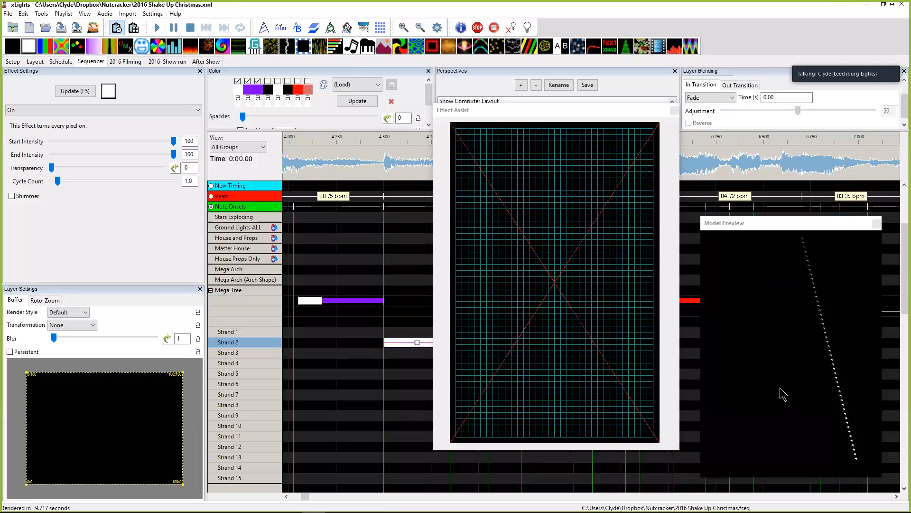
{"action": "key", "text": "Delete"}
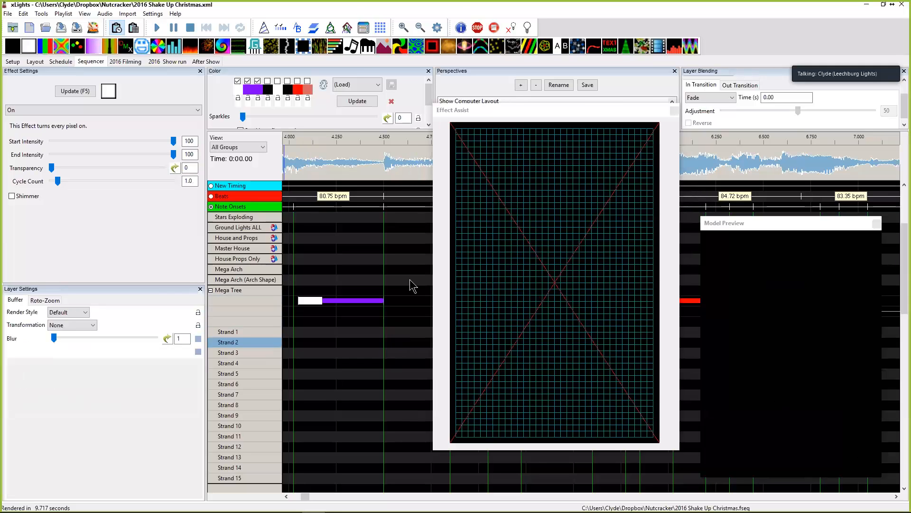
Collapse the Mega Tree's strands and move the Morph's end point and start point to the outermost column of the Effect Assist grid.
{"action": "left_click", "coordinate": [317, 304]}
{"action": "left_click", "coordinate": [386, 304]}
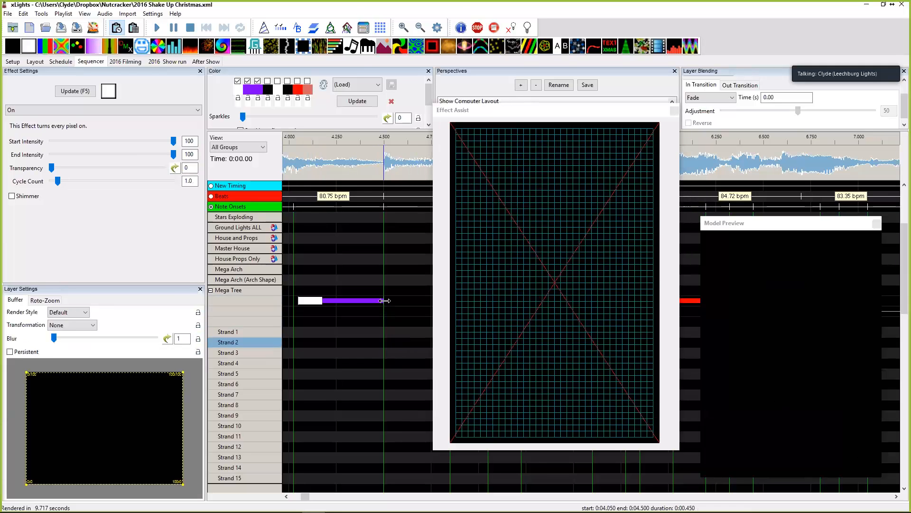
{"action": "double_click", "coordinate": [255, 307]}
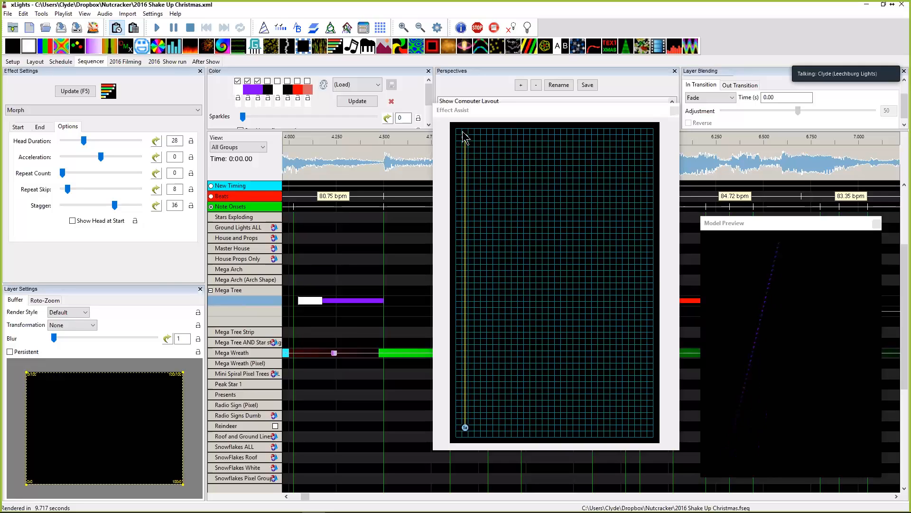
{"action": "left_click_drag", "start_coordinate": [465, 137], "coordinate": [457, 150]}
{"action": "left_click_drag", "start_coordinate": [465, 427], "coordinate": [458, 434]}
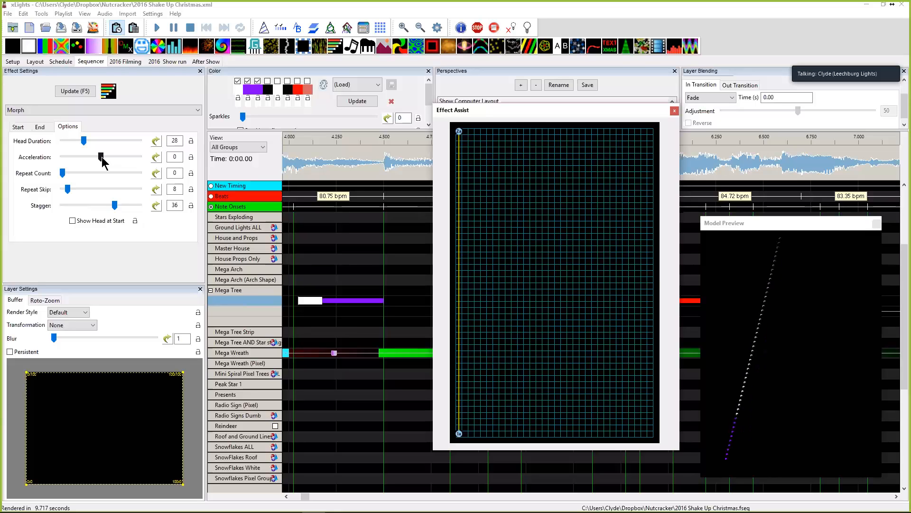
Try Morph Acceleration values of 3, 7 and below zero, and reset Acceleration to 0.
{"action": "mouse_move", "coordinate": [102, 161]}
{"action": "left_mouse_down"}
{"action": "mouse_move", "coordinate": [133, 162]}
{"action": "mouse_move", "coordinate": [117, 162]}
{"action": "left_mouse_up"}
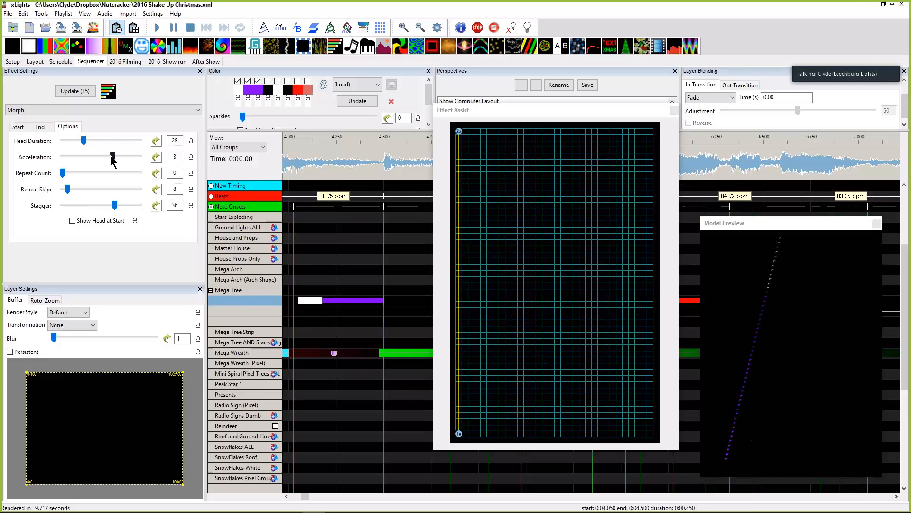
{"action": "left_click_drag", "start_coordinate": [112, 162], "coordinate": [127, 165]}
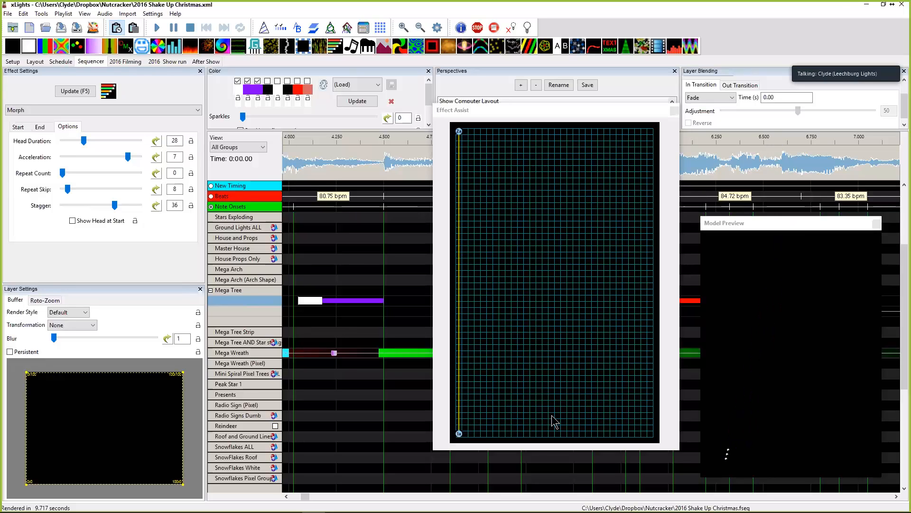
{"action": "left_click_drag", "start_coordinate": [127, 155], "coordinate": [67, 158]}
{"action": "left_click", "coordinate": [177, 156]}
{"action": "key", "text": "BackSpace"}
{"action": "key", "text": "BackSpace"}
{"action": "type", "text": "0"}
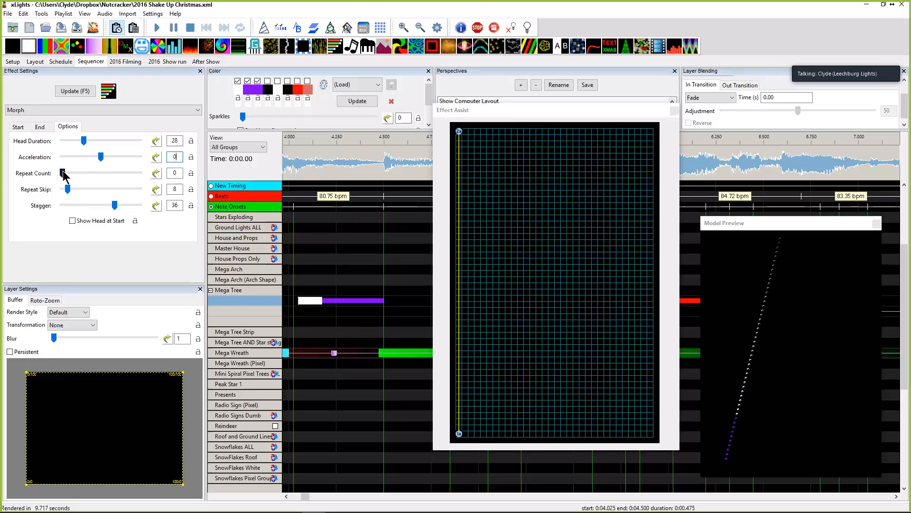
Set the Morph's Repeat Count to 2, Stagger to 0 and Repeat Skip to 1.
{"action": "left_click_drag", "start_coordinate": [63, 174], "coordinate": [64, 174]}
{"action": "left_click_drag", "start_coordinate": [180, 205], "coordinate": [143, 189]}
{"action": "type", "text": "0"}
{"action": "type", "text": "1"}
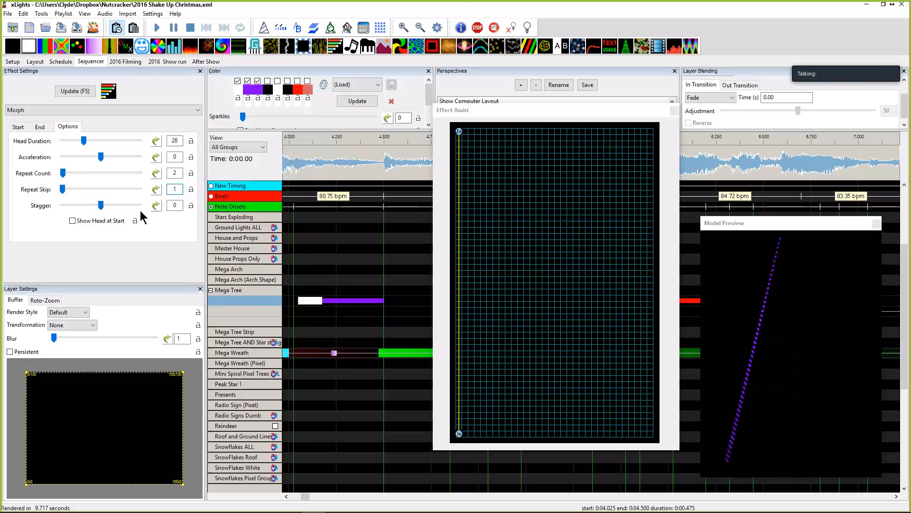
Try Repeat Count values of 29 and 31 to fill the tree with repeated Morph strands.
{"action": "left_click_drag", "start_coordinate": [61, 172], "coordinate": [59, 172]}
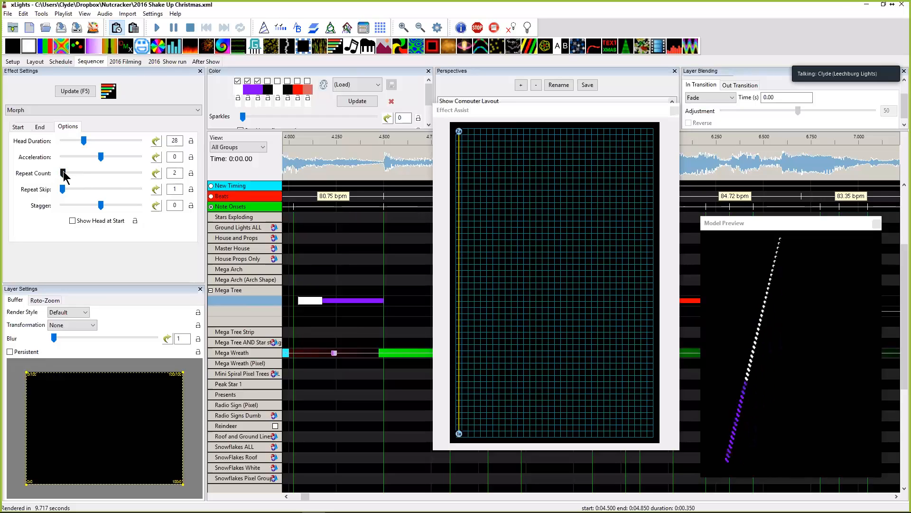
{"action": "left_click_drag", "start_coordinate": [63, 173], "coordinate": [66, 174]}
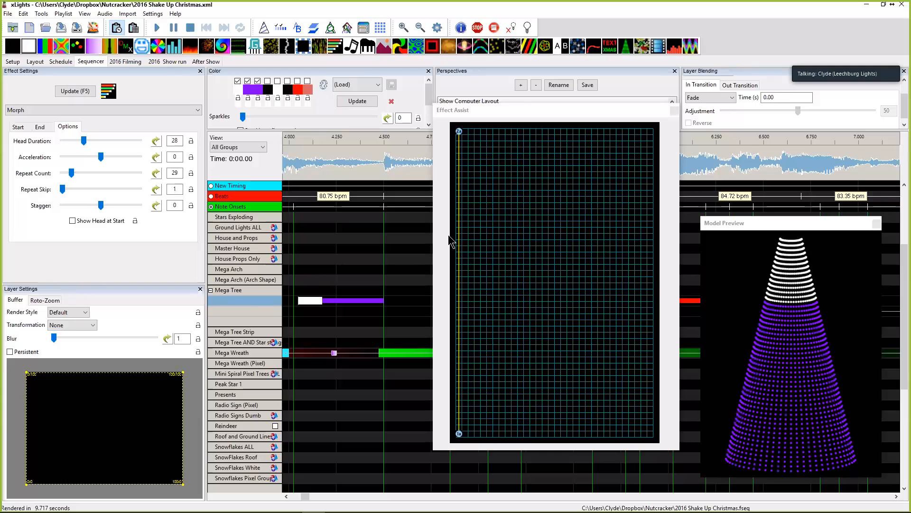
{"action": "left_click_drag", "start_coordinate": [72, 172], "coordinate": [75, 173]}
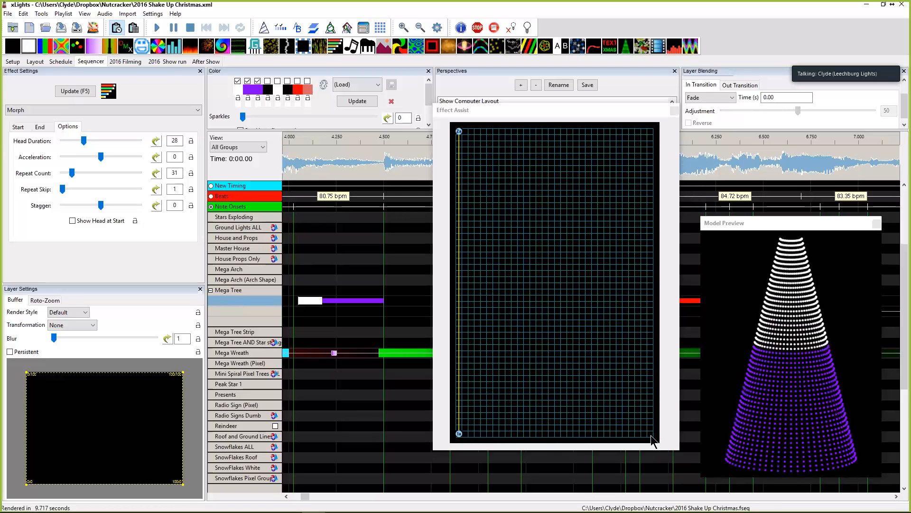
Stretch the Morph's start and end lines across the tree's full width and set Repeat Count to 0.
{"action": "left_click_drag", "start_coordinate": [651, 436], "coordinate": [458, 435]}
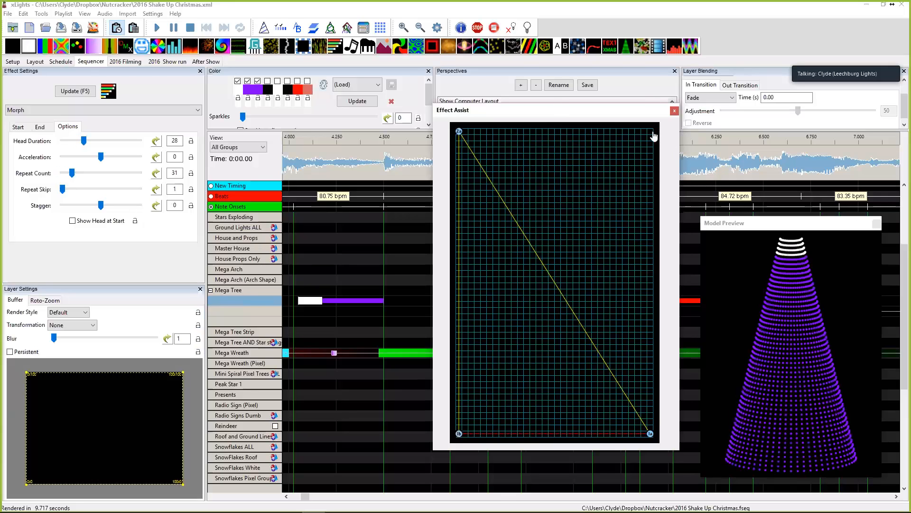
{"action": "left_click_drag", "start_coordinate": [651, 132], "coordinate": [457, 133]}
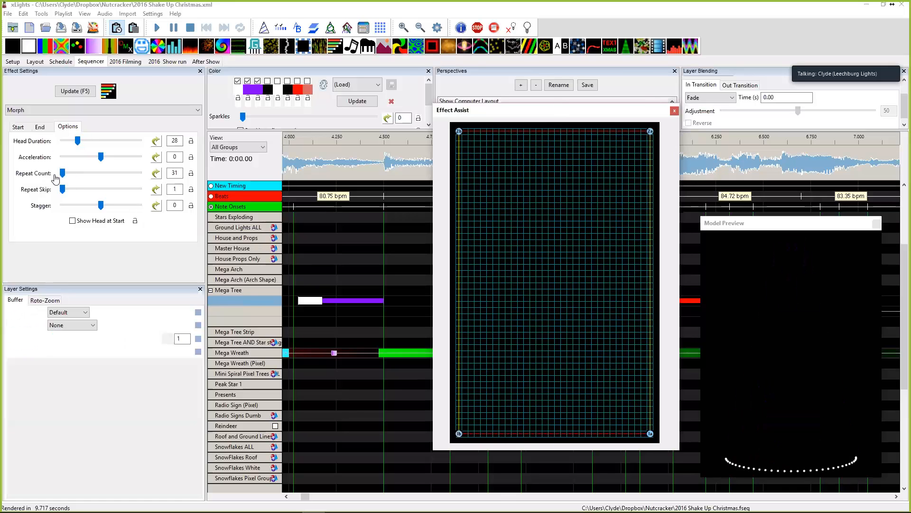
{"action": "left_click_drag", "start_coordinate": [72, 173], "coordinate": [61, 174]}
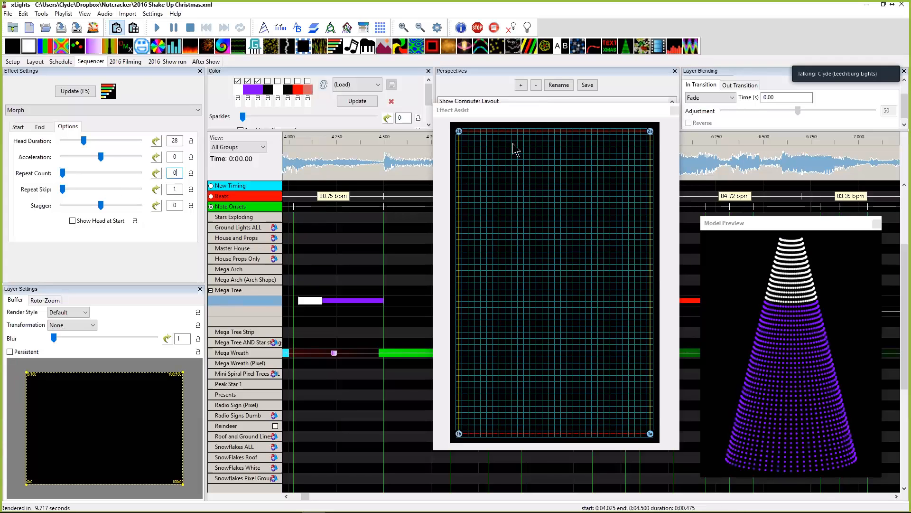
Collapse the Morph's start and end lines to points, placing the start at the tree's base and the end at its top on the first strand.
{"action": "left_click", "coordinate": [467, 137]}
{"action": "left_click", "coordinate": [467, 137]}
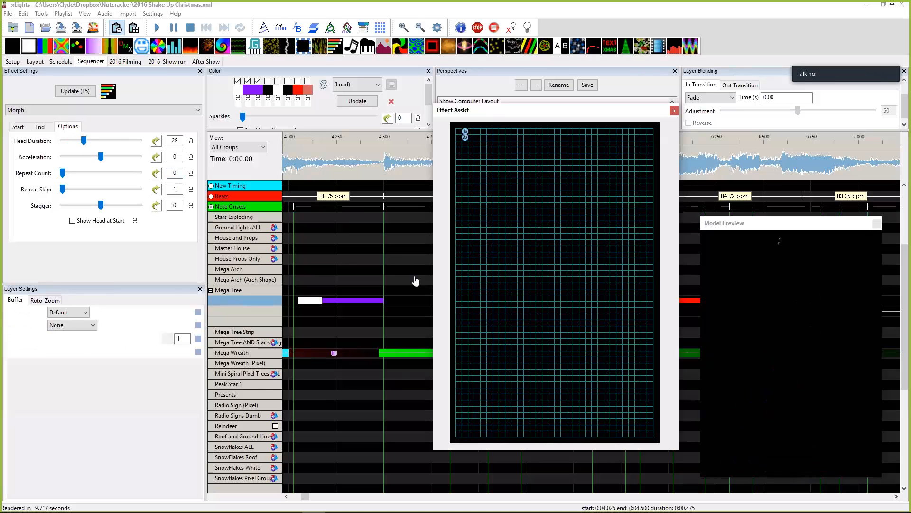
{"action": "left_click", "coordinate": [459, 433]}
{"action": "left_click", "coordinate": [459, 133]}
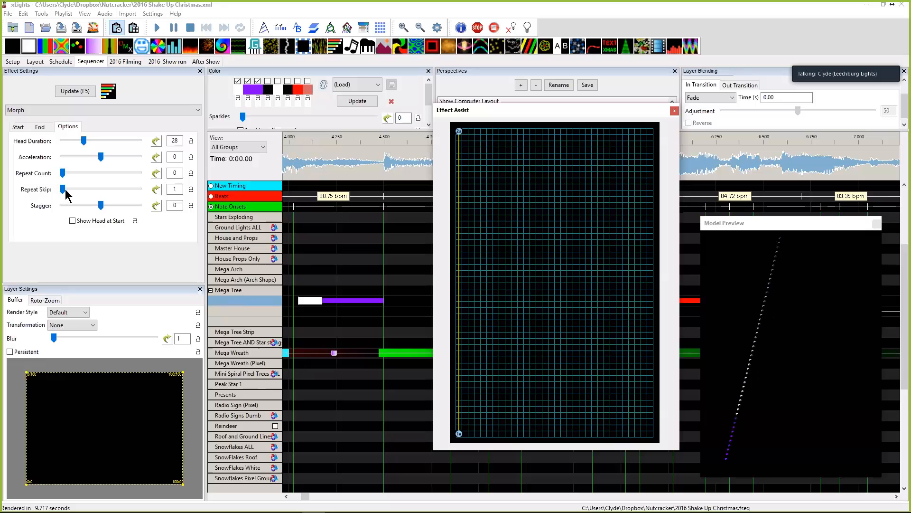
Set the Morph's Repeat Count to 3 and Repeat Skip to 8 to space the repeated strands around the tree.
{"action": "left_click_drag", "start_coordinate": [63, 172], "coordinate": [64, 174]}
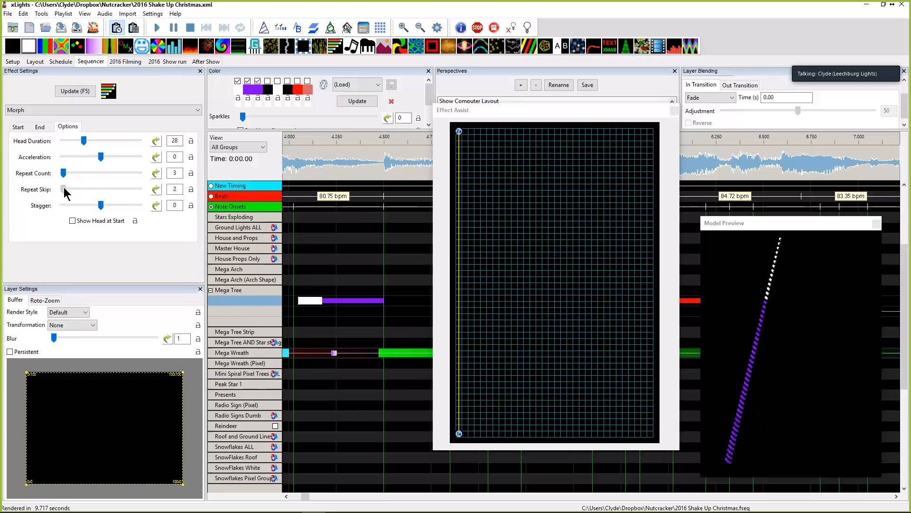
{"action": "left_click_drag", "start_coordinate": [65, 187], "coordinate": [66, 187]}
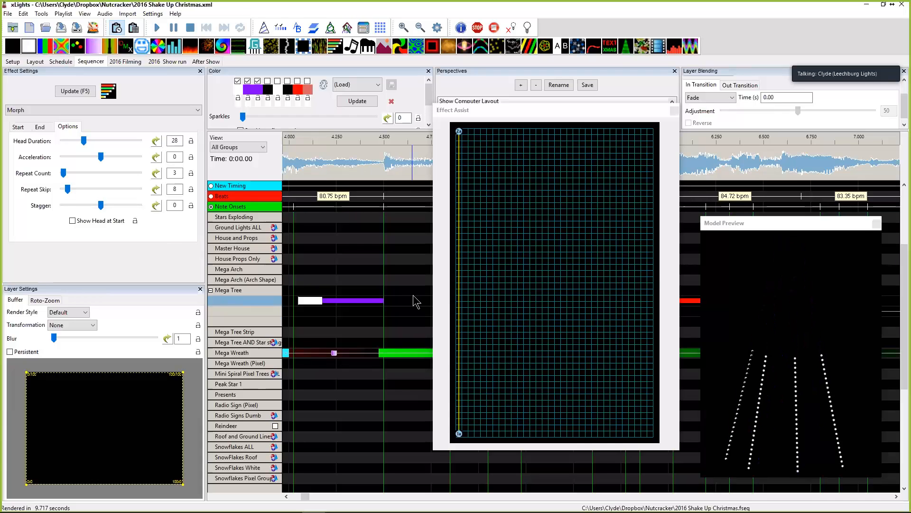
Set the purple Morph's Repeat Skip to 10 and its Stagger to 20.
{"action": "left_click_drag", "start_coordinate": [385, 300], "coordinate": [388, 300]}
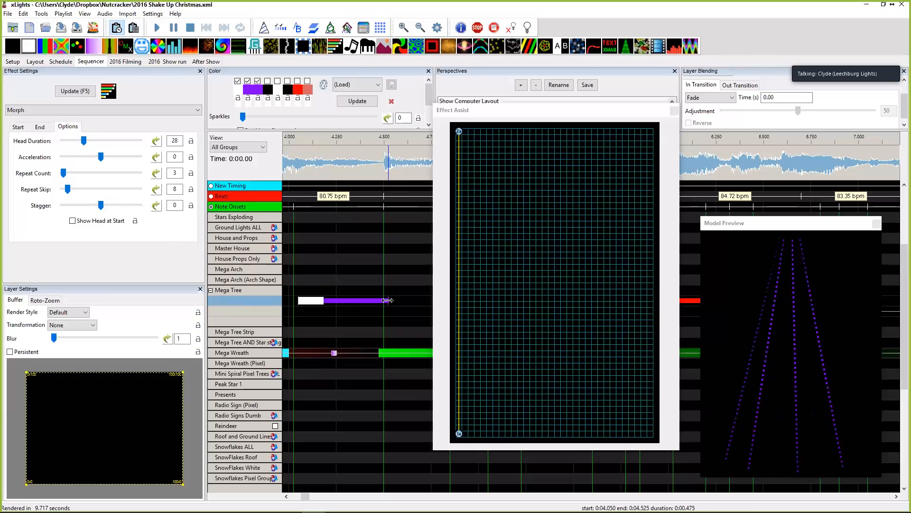
{"action": "left_click_drag", "start_coordinate": [72, 187], "coordinate": [71, 192]}
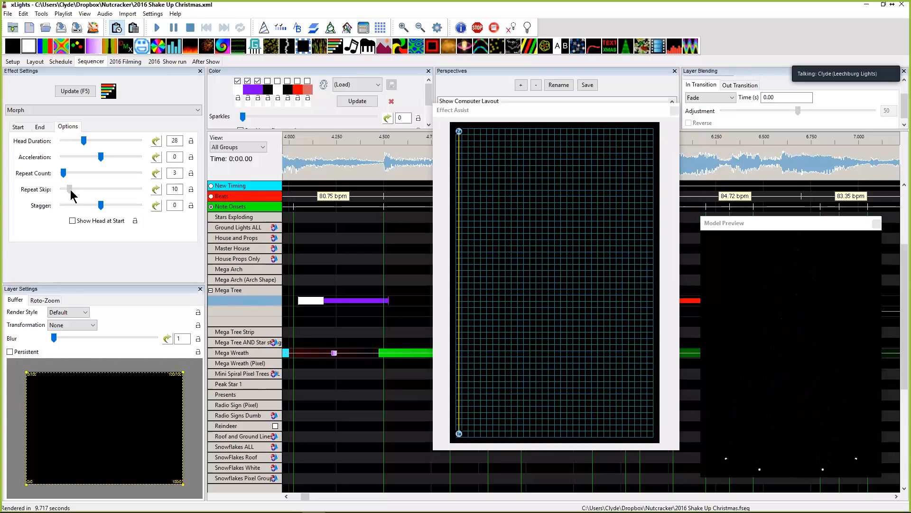
{"action": "left_click_drag", "start_coordinate": [71, 194], "coordinate": [73, 194]}
{"action": "mouse_move", "coordinate": [103, 207]}
{"action": "left_mouse_down"}
{"action": "mouse_move", "coordinate": [122, 208]}
{"action": "mouse_move", "coordinate": [114, 209]}
{"action": "left_mouse_up"}
{"action": "left_click_drag", "start_coordinate": [114, 204], "coordinate": [98, 204]}
{"action": "left_click_drag", "start_coordinate": [86, 205], "coordinate": [109, 209]}
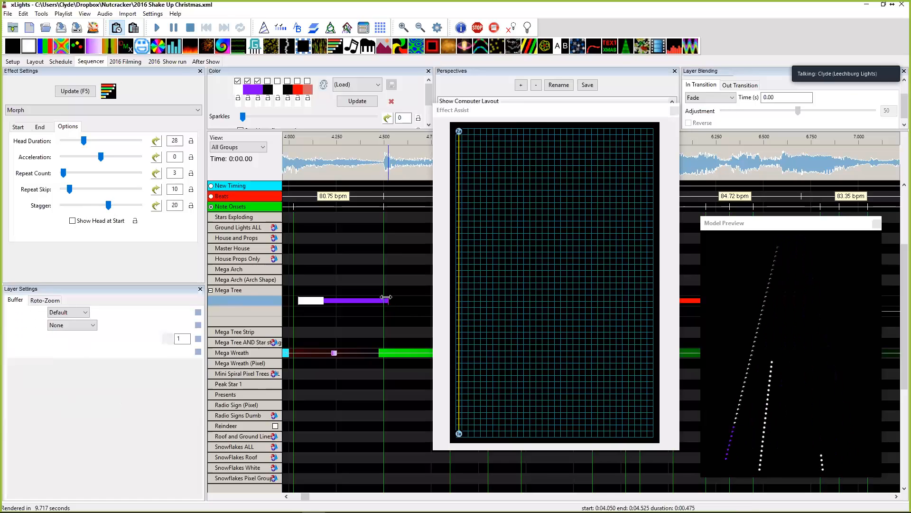
Resize the purple Morph on the Mega Tree's second layer to run from 4.025 to 4.500 seconds.
{"action": "left_click_drag", "start_coordinate": [387, 298], "coordinate": [383, 299]}
{"action": "left_click", "coordinate": [342, 312]}
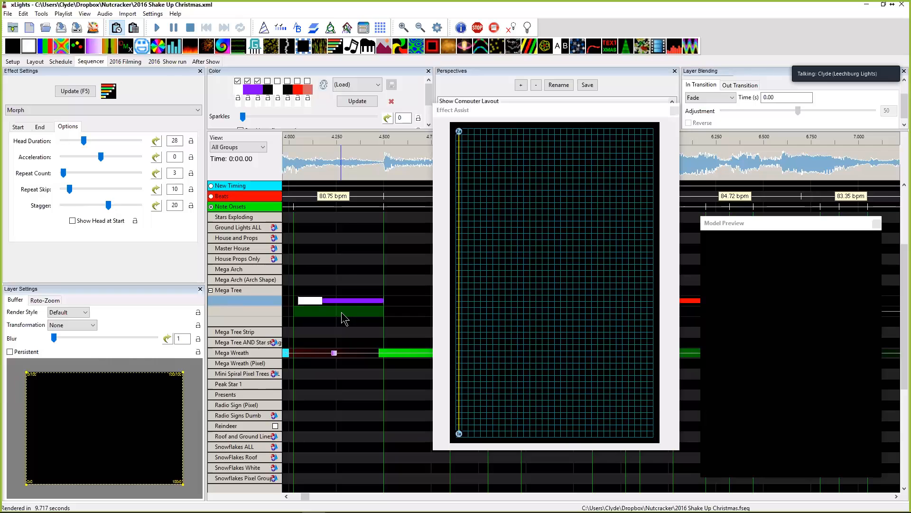
{"action": "left_click", "coordinate": [312, 301]}
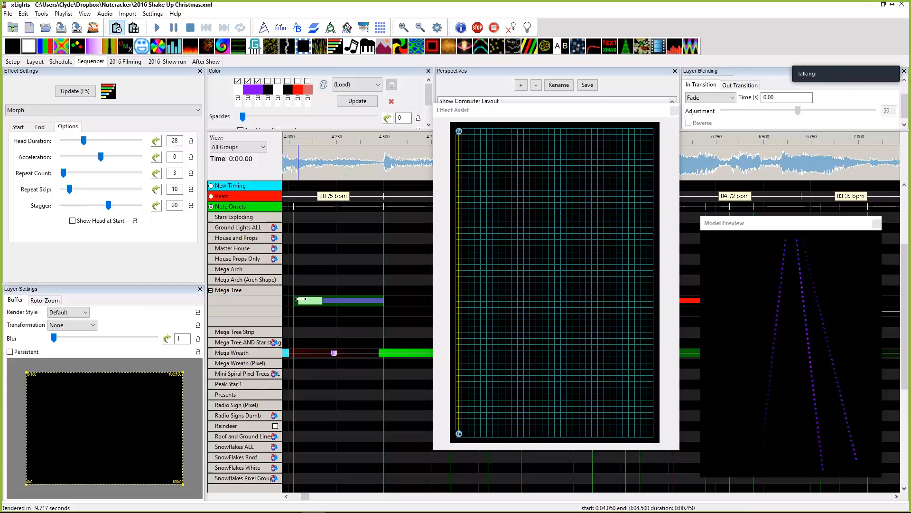
{"action": "left_click_drag", "start_coordinate": [298, 299], "coordinate": [294, 298]}
Try a red-palette copy of the Morph on the layer below with Stagger -20 and Repeat Skip 9, and delete that copy.
{"action": "left_click", "coordinate": [306, 312]}
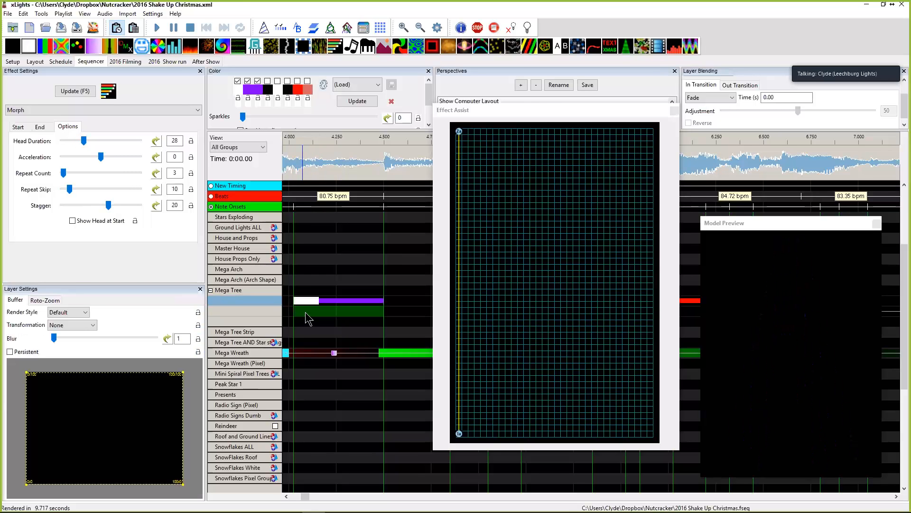
{"action": "key", "text": "ctrl+v"}
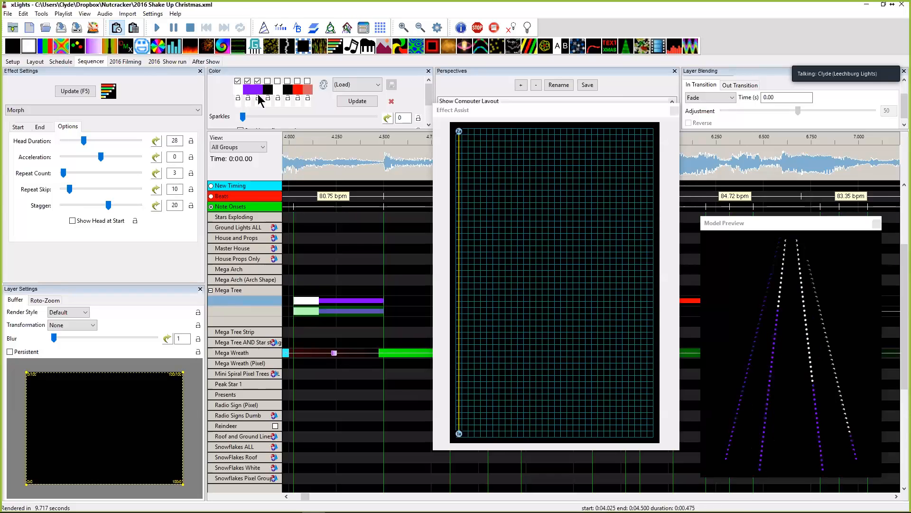
{"action": "left_click", "coordinate": [350, 79]}
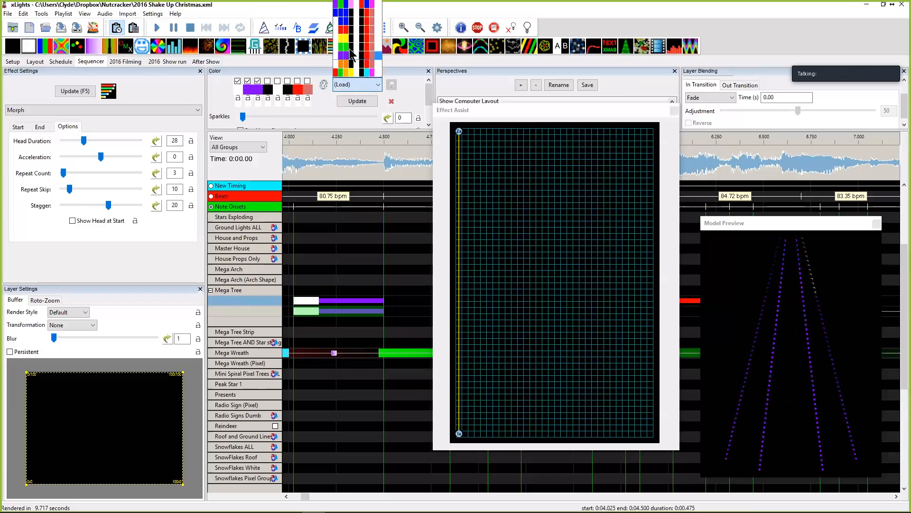
{"action": "left_click", "coordinate": [349, 37]}
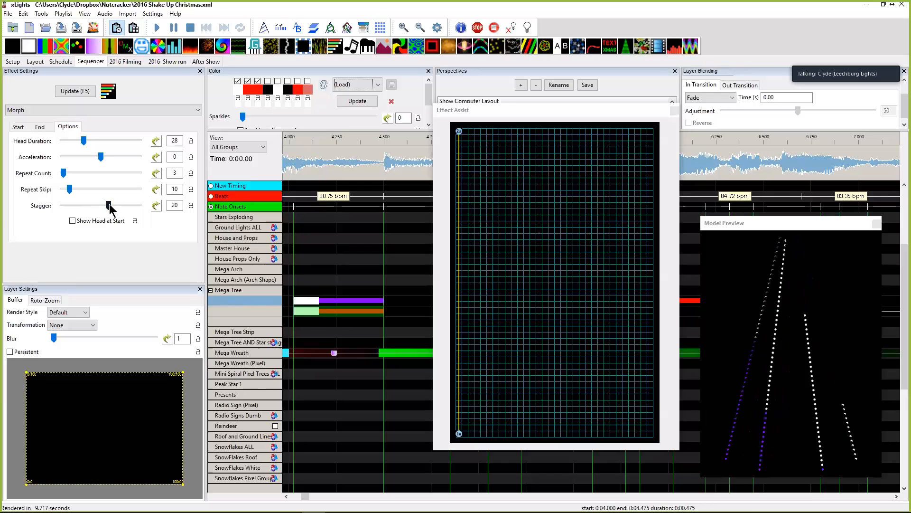
{"action": "left_click_drag", "start_coordinate": [109, 204], "coordinate": [94, 204]}
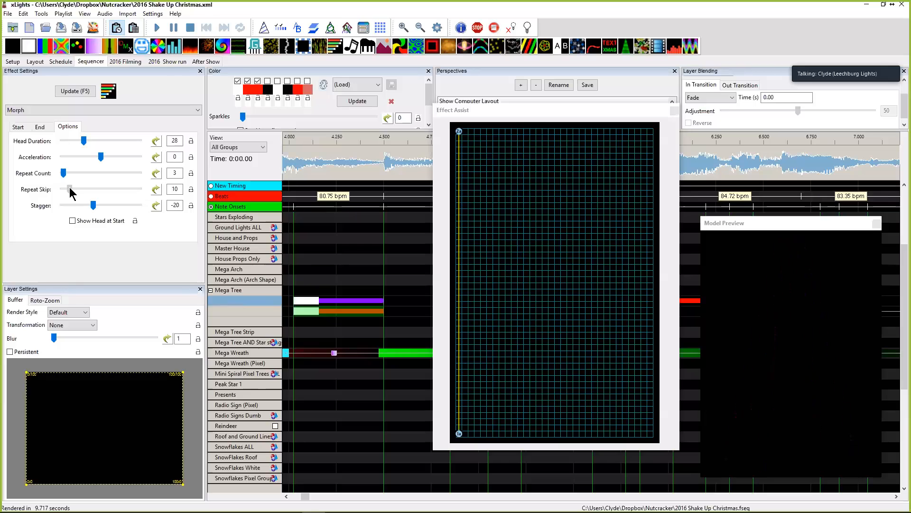
{"action": "left_click_drag", "start_coordinate": [70, 190], "coordinate": [69, 190]}
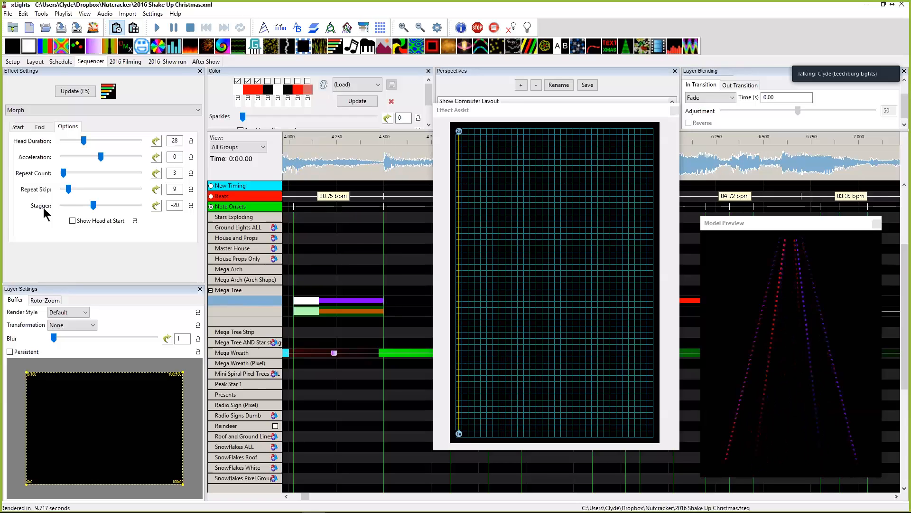
{"action": "left_click", "coordinate": [379, 314]}
{"action": "key", "text": "Delete"}
Set the purple Morph's Repeat Skip to 1, Repeat Count to 31 and Stagger to 19.
{"action": "left_click", "coordinate": [369, 304]}
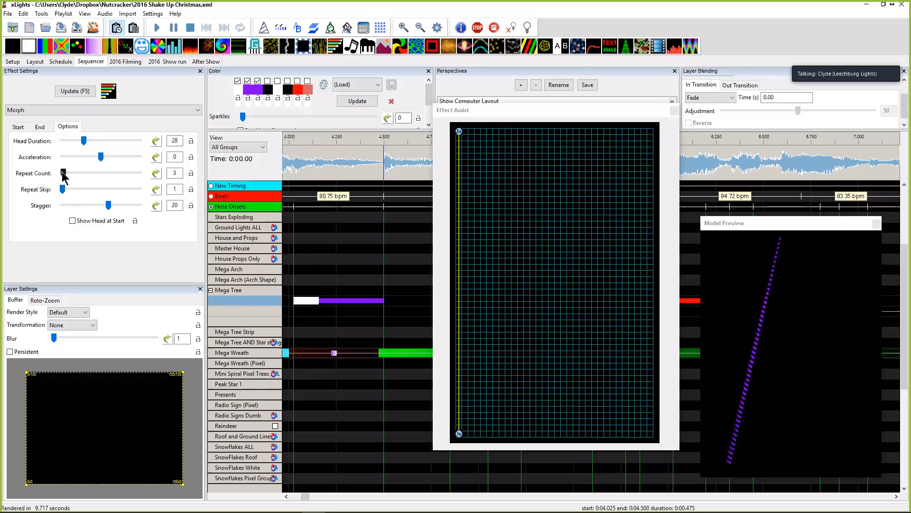
{"action": "left_click_drag", "start_coordinate": [64, 171], "coordinate": [66, 170]}
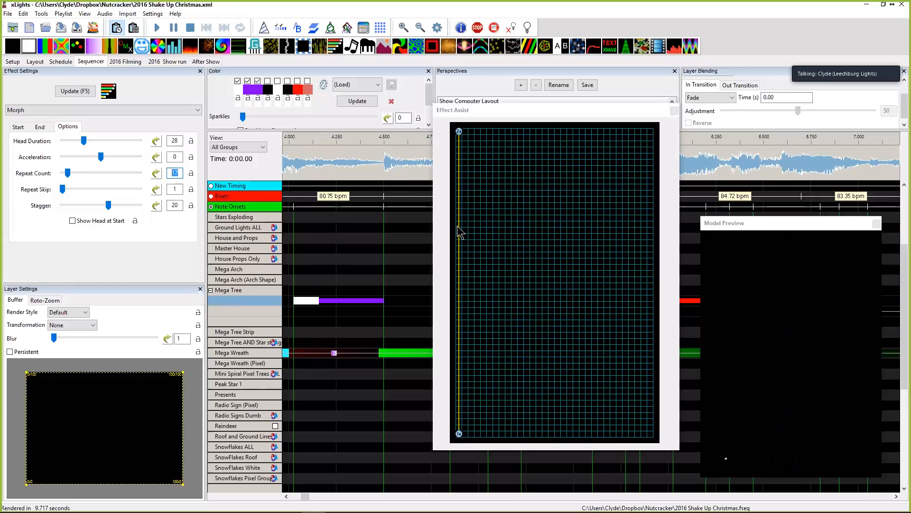
{"action": "type", "text": "31"}
{"action": "left_click_drag", "start_coordinate": [110, 208], "coordinate": [110, 208]}
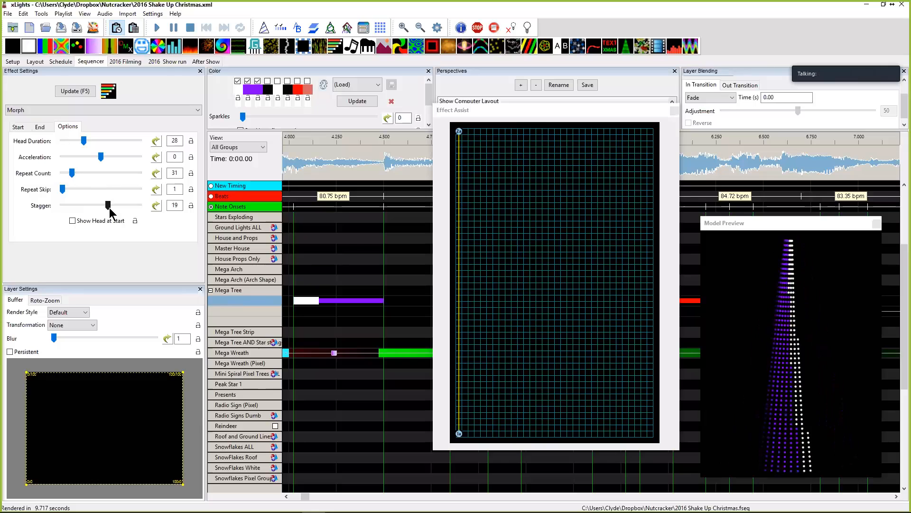
Extend the purple Morph's end to about 5.0 seconds, with Head Duration 25 and Repeat Skip 2.
{"action": "left_click", "coordinate": [387, 300]}
{"action": "left_click_drag", "start_coordinate": [388, 301], "coordinate": [483, 306]}
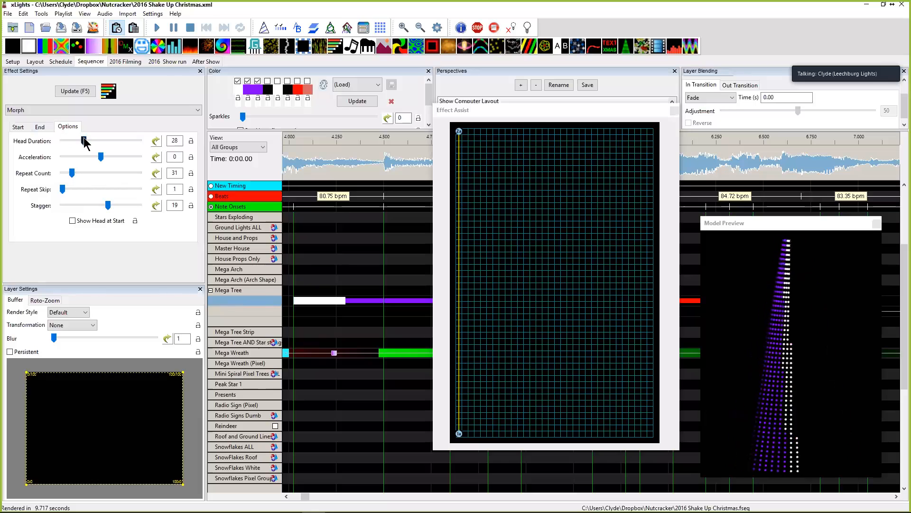
{"action": "mouse_move", "coordinate": [84, 141]}
{"action": "left_mouse_down"}
{"action": "mouse_move", "coordinate": [99, 143]}
{"action": "mouse_move", "coordinate": [83, 143]}
{"action": "left_mouse_up"}
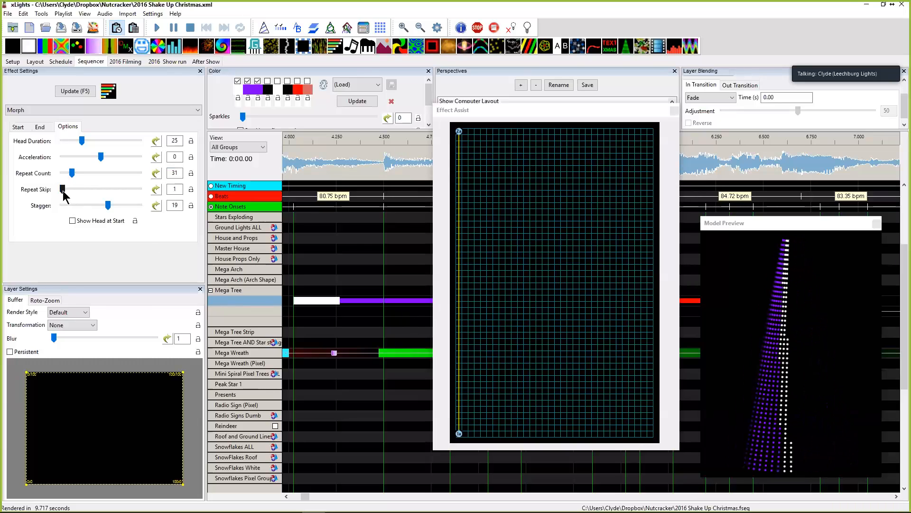
{"action": "left_click_drag", "start_coordinate": [63, 190], "coordinate": [65, 193]}
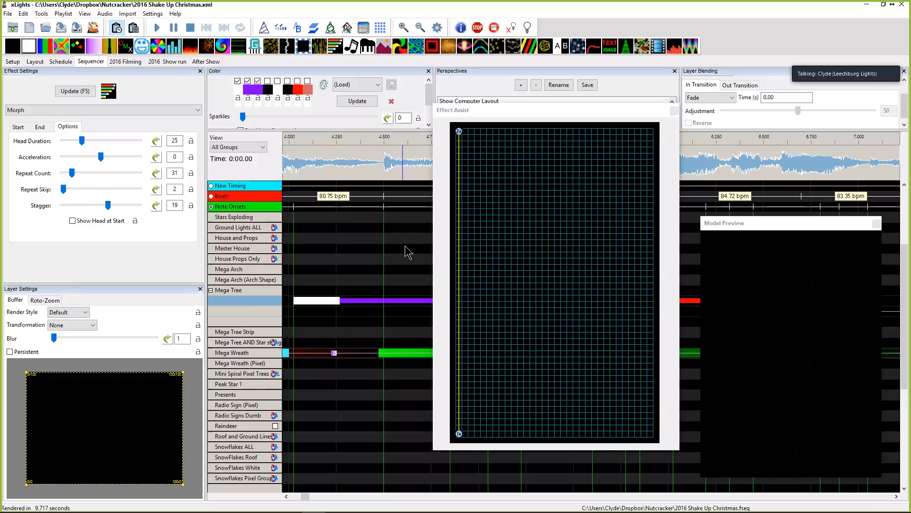
Look along the Mega Tree's timeline layers and review the layer commands offered for its bottom layer.
{"action": "left_click", "coordinate": [350, 316]}
{"action": "scroll", "coordinate": [350, 316], "scroll_direction": "right", "scroll_amount": 10}
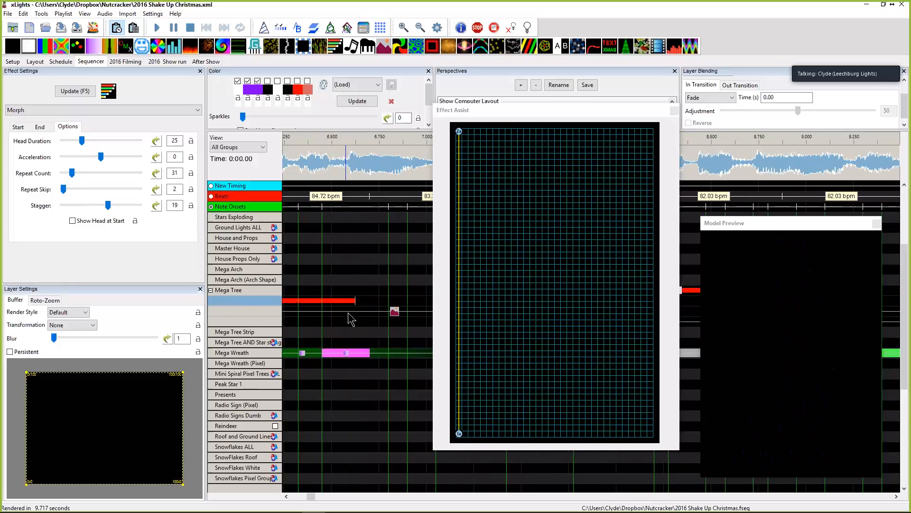
{"action": "scroll", "coordinate": [347, 314], "scroll_direction": "right", "scroll_amount": 4}
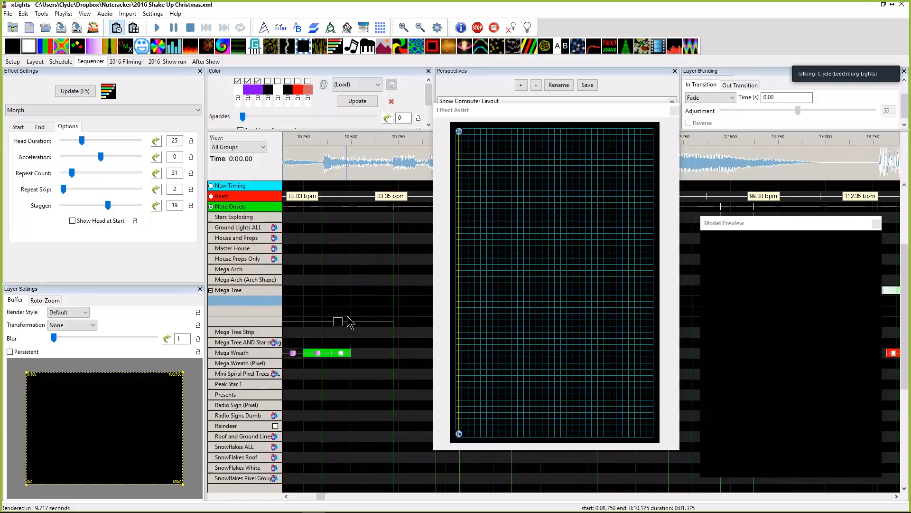
{"action": "scroll", "coordinate": [347, 316], "scroll_direction": "left", "scroll_amount": 9}
{"action": "scroll", "coordinate": [348, 318], "scroll_direction": "left", "scroll_amount": 4}
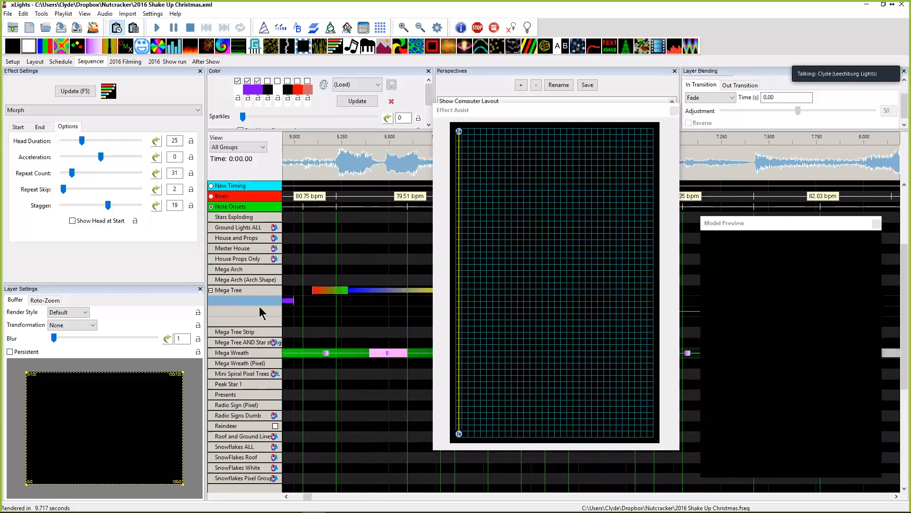
{"action": "left_click", "coordinate": [269, 322]}
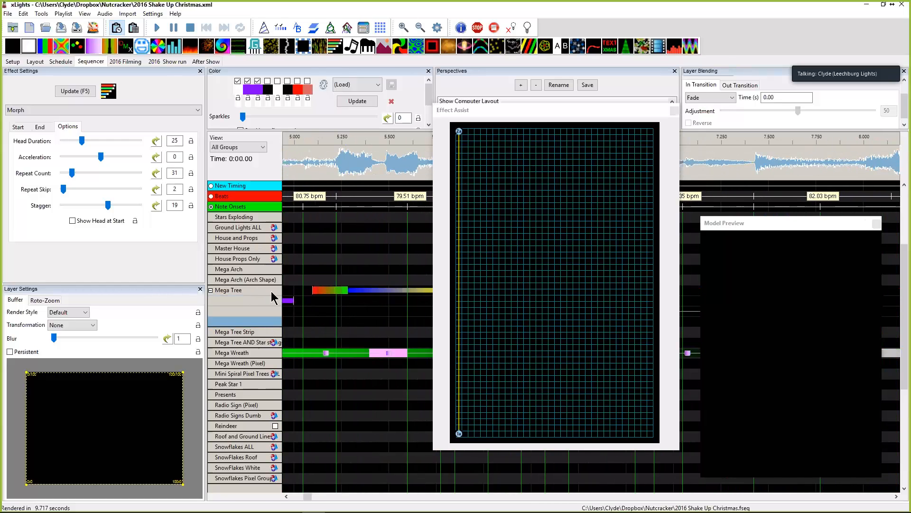
{"action": "right_click", "coordinate": [270, 327]}
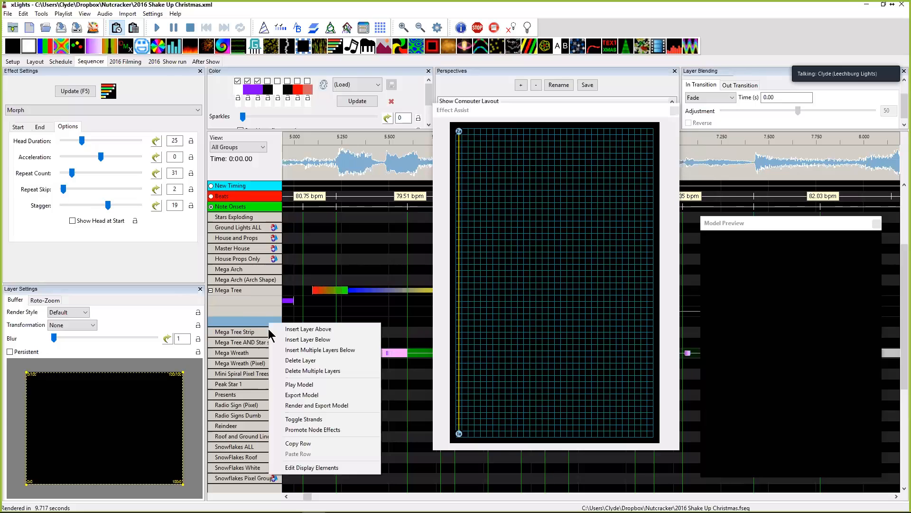
{"action": "left_click", "coordinate": [290, 312]}
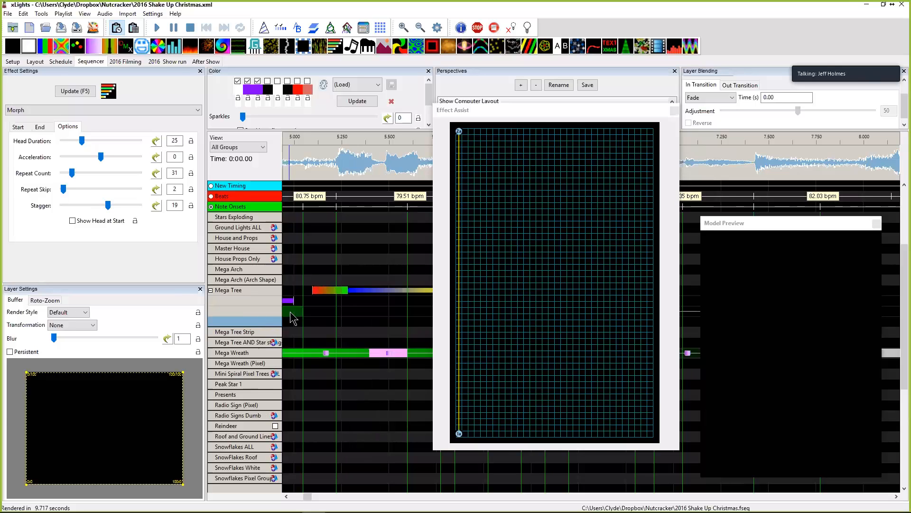
{"action": "scroll", "coordinate": [290, 311], "scroll_direction": "left", "scroll_amount": 3}
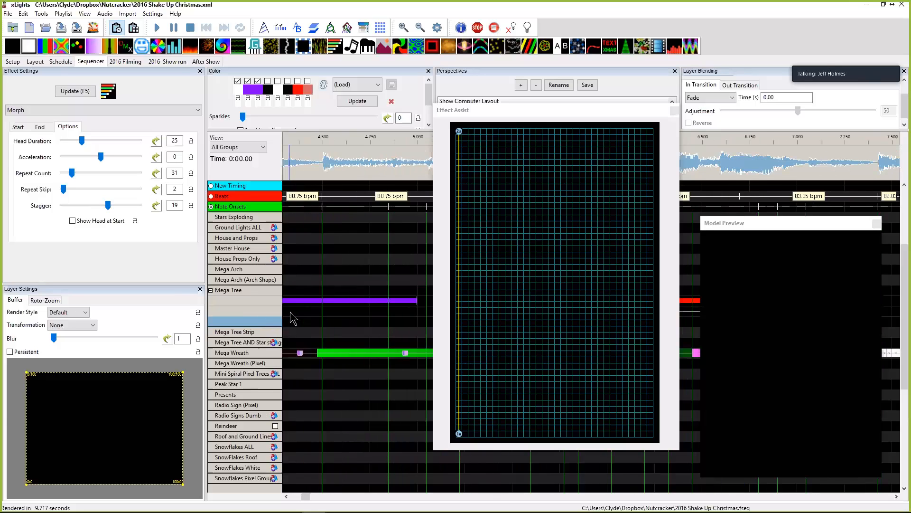
Resize the purple Morph to span from 4.025 to 5.050 seconds.
{"action": "left_click", "coordinate": [335, 300]}
{"action": "left_click_drag", "start_coordinate": [337, 306], "coordinate": [342, 306]}
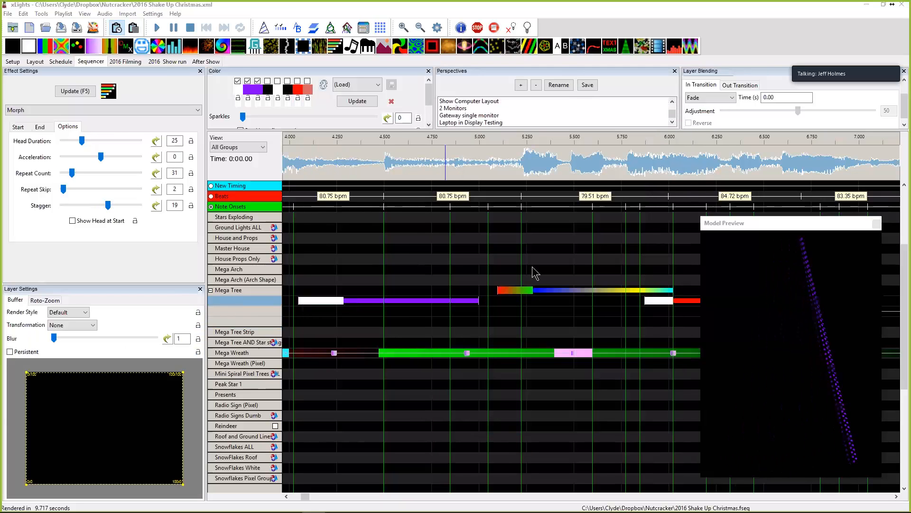
{"action": "left_click_drag", "start_coordinate": [312, 318], "coordinate": [295, 302]}
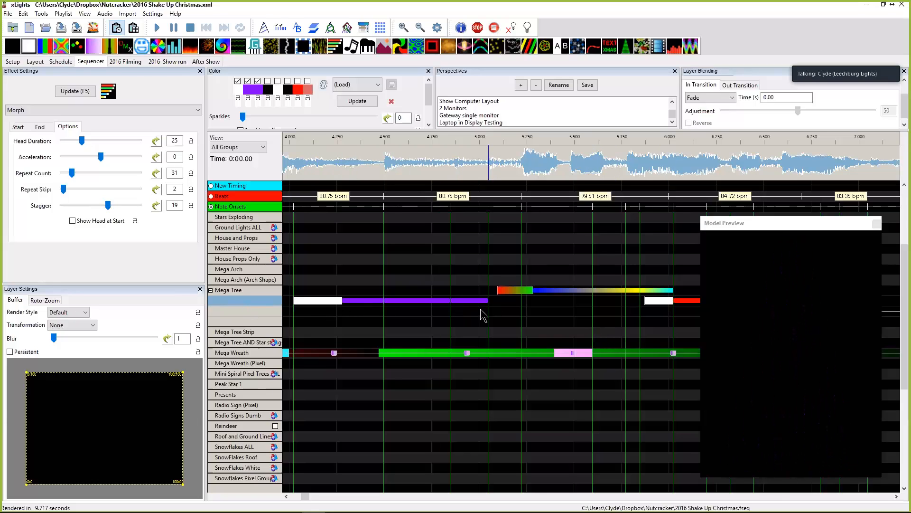
Add a copy of the purple Morph on the layer below it, using the white and green palette and a Stagger of -19.
{"action": "left_click_drag", "start_coordinate": [469, 318], "coordinate": [333, 318]}
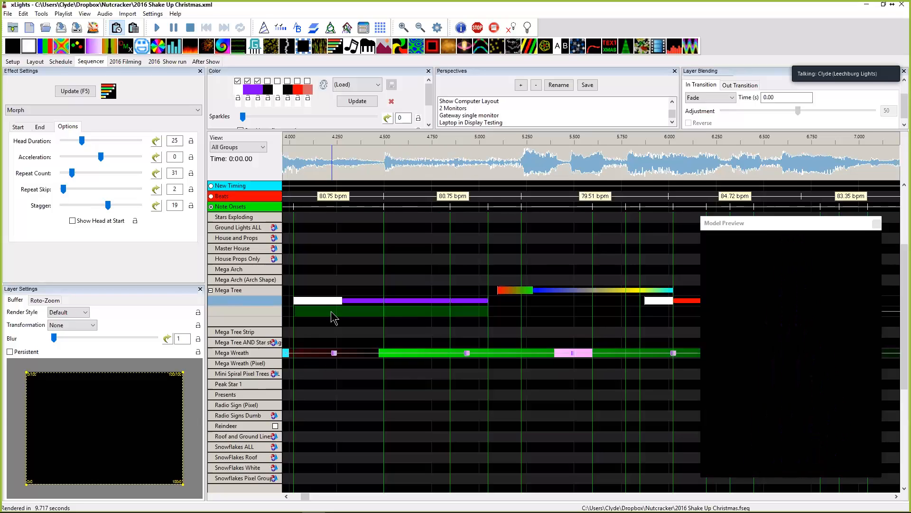
{"action": "key", "text": "ctrl+v"}
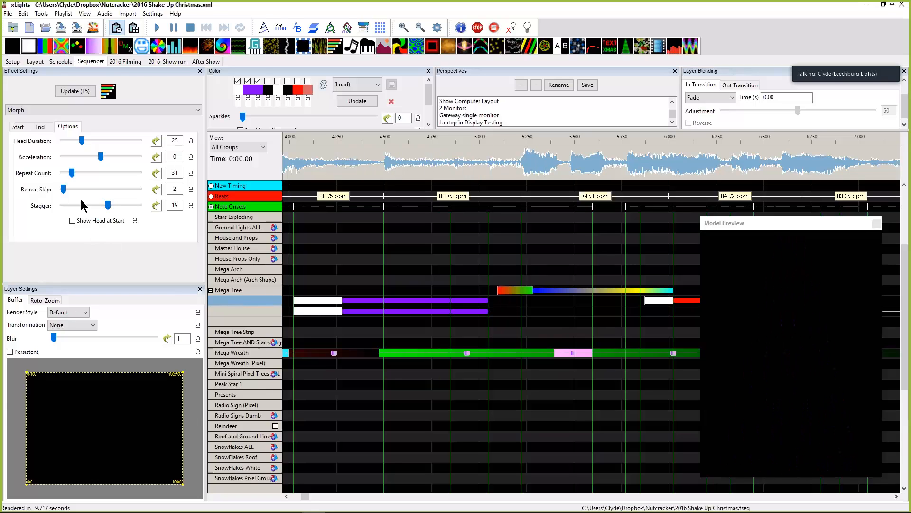
{"action": "left_click", "coordinate": [347, 84]}
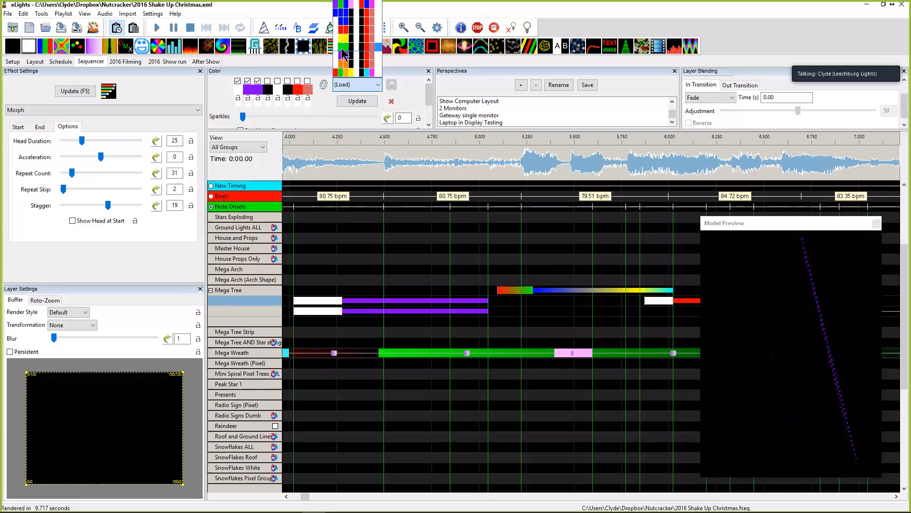
{"action": "left_click", "coordinate": [343, 50]}
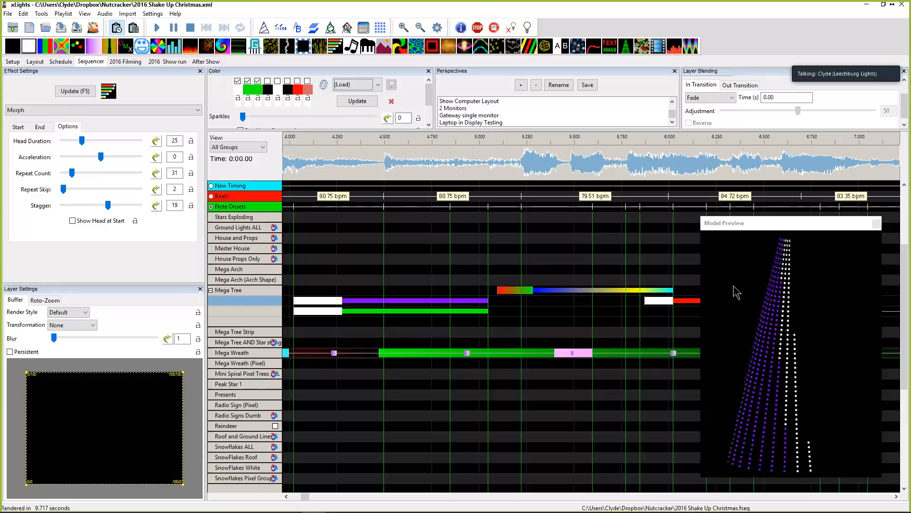
{"action": "left_click", "coordinate": [169, 207]}
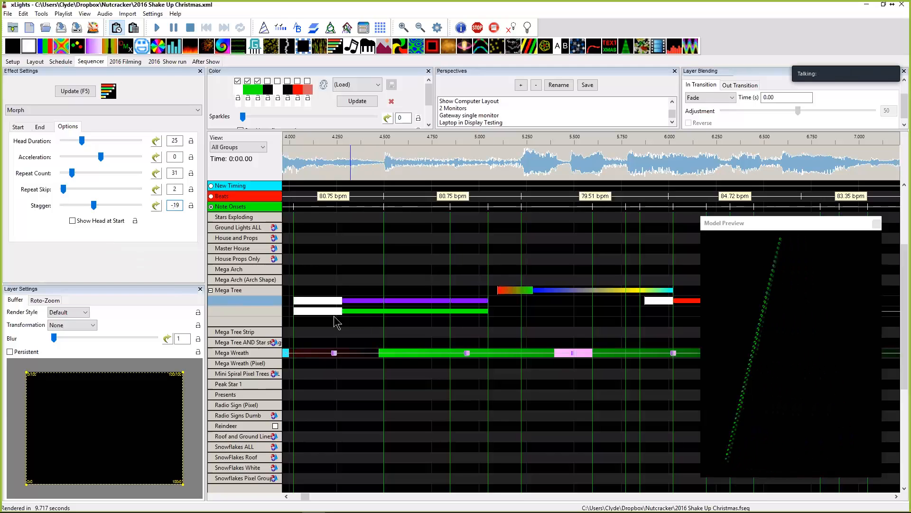
Set the green Morph's Repeat Skip to 3 and select the purple Morph above it.
{"action": "left_click", "coordinate": [488, 312]}
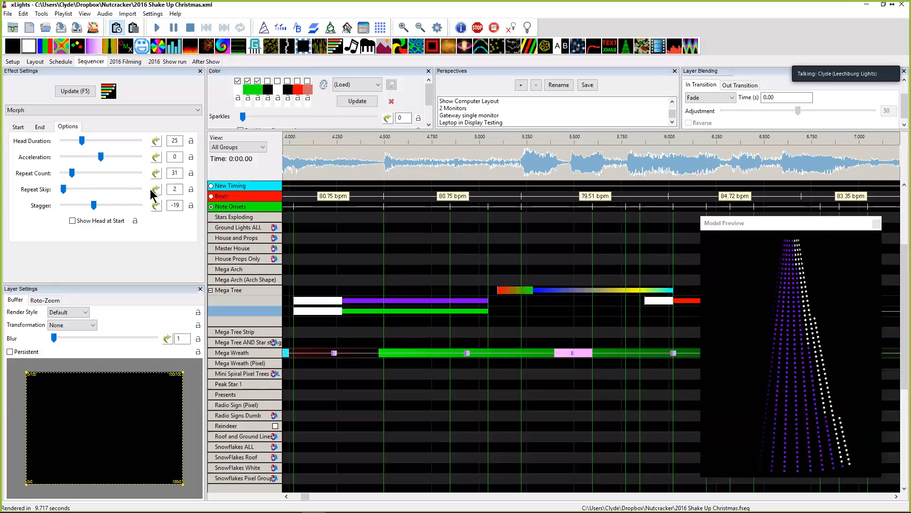
{"action": "left_click", "coordinate": [173, 190]}
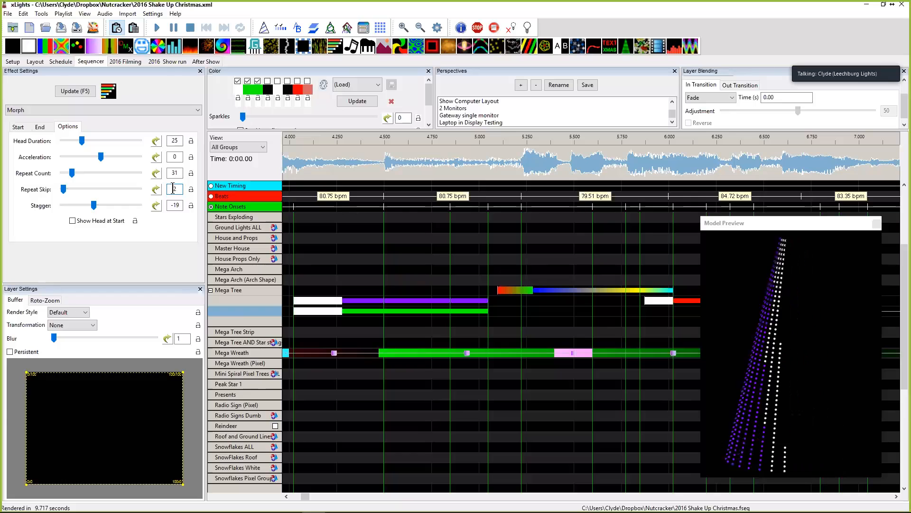
{"action": "type", "text": "3"}
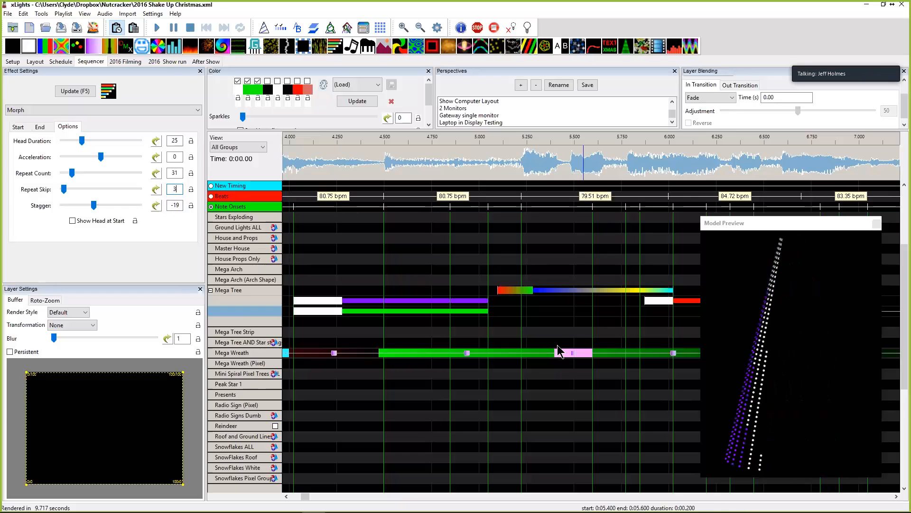
{"action": "left_click", "coordinate": [488, 301]}
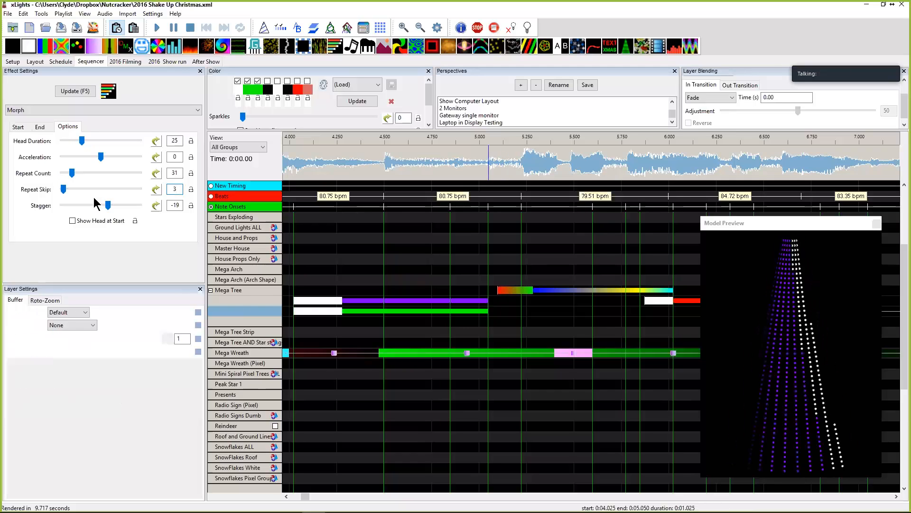
Shorten the green Morph to end at 4.800 seconds, and move it along its layer to start at 4.300 seconds.
{"action": "key", "text": "Delete"}
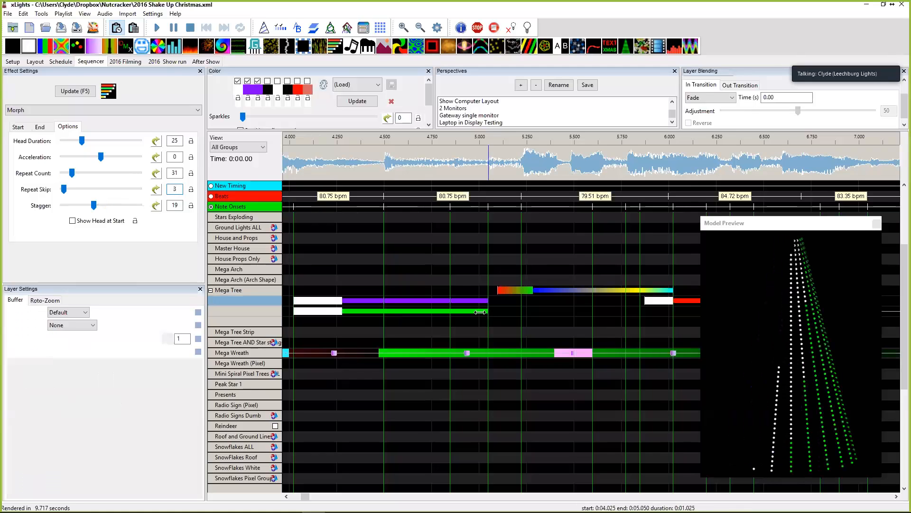
{"action": "left_click_drag", "start_coordinate": [488, 311], "coordinate": [440, 312]}
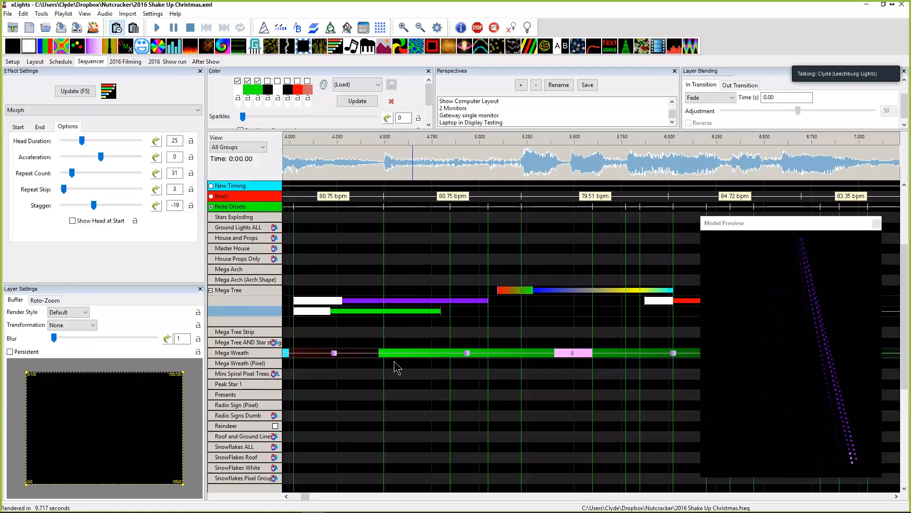
{"action": "left_click", "coordinate": [340, 312]}
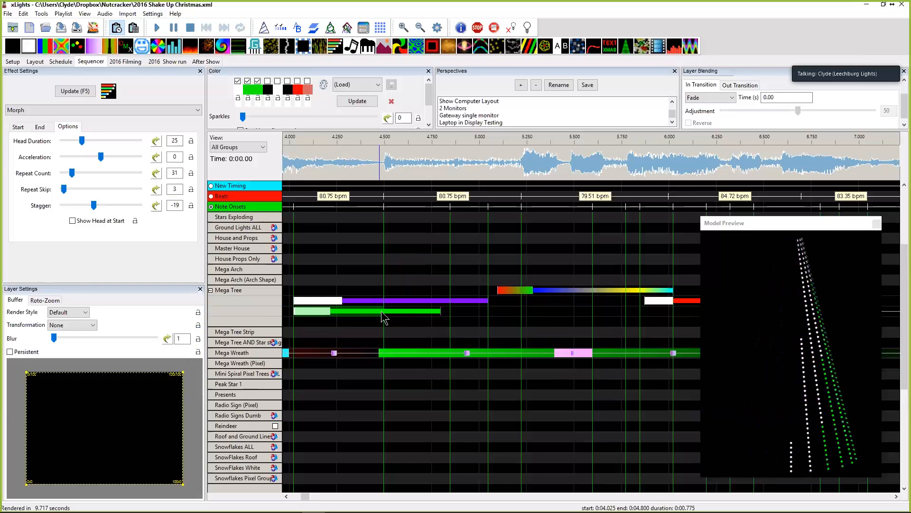
{"action": "left_click", "coordinate": [373, 311]}
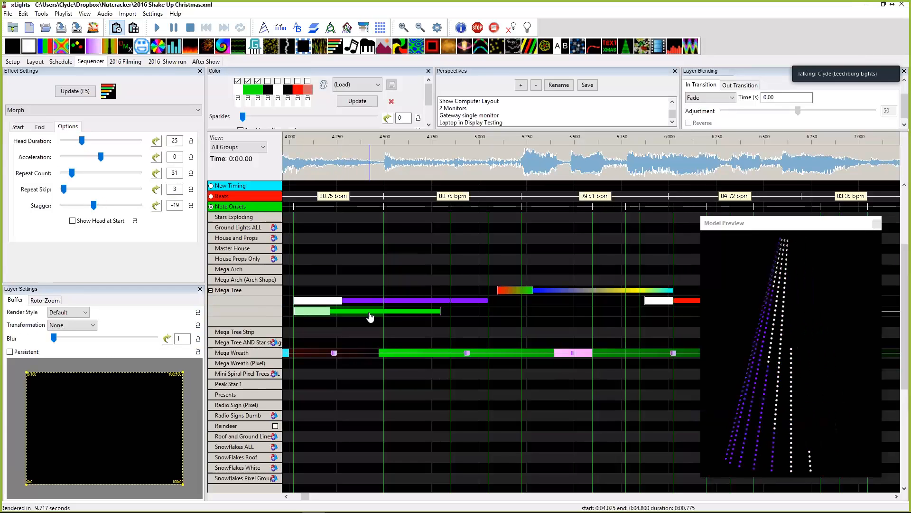
{"action": "left_click_drag", "start_coordinate": [370, 317], "coordinate": [423, 319]}
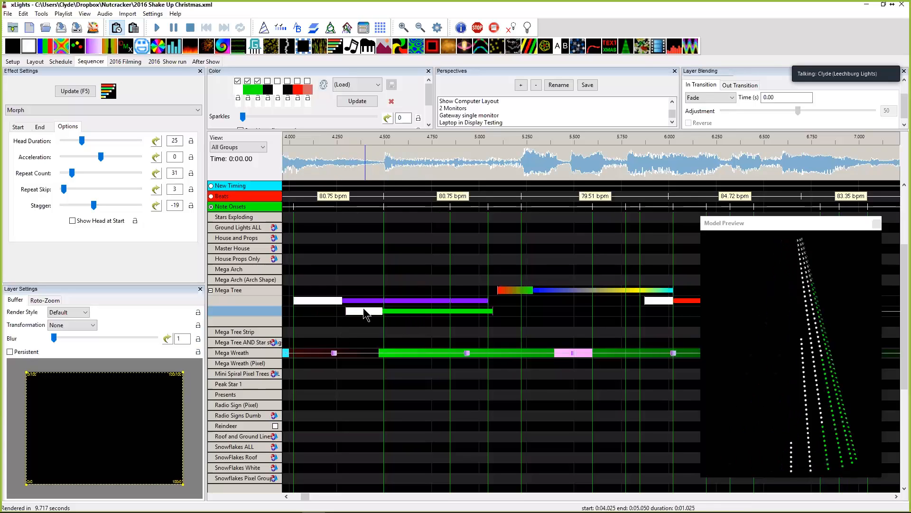
Place an Off effect on the Mega Tree layer below the green Morph, spanning 4.025 to 5.050 seconds.
{"action": "left_click_drag", "start_coordinate": [314, 327], "coordinate": [470, 327]}
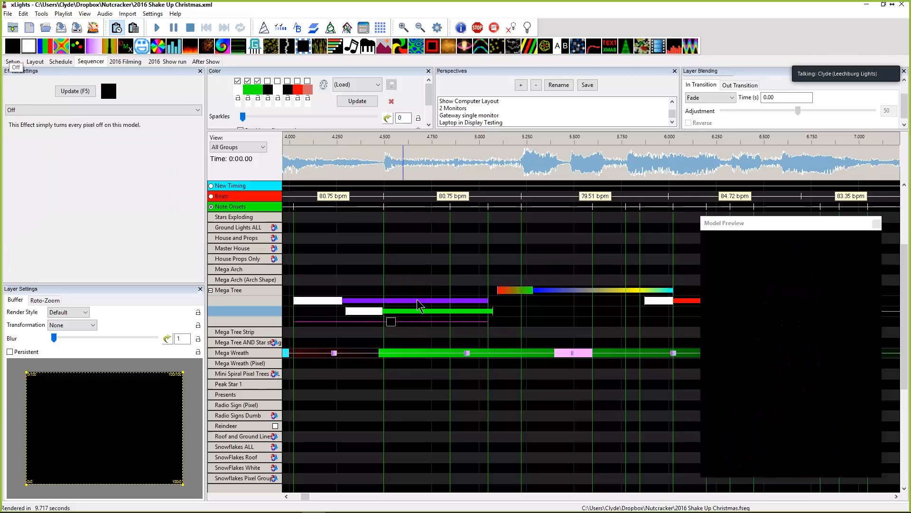
{"action": "left_click", "coordinate": [390, 323]}
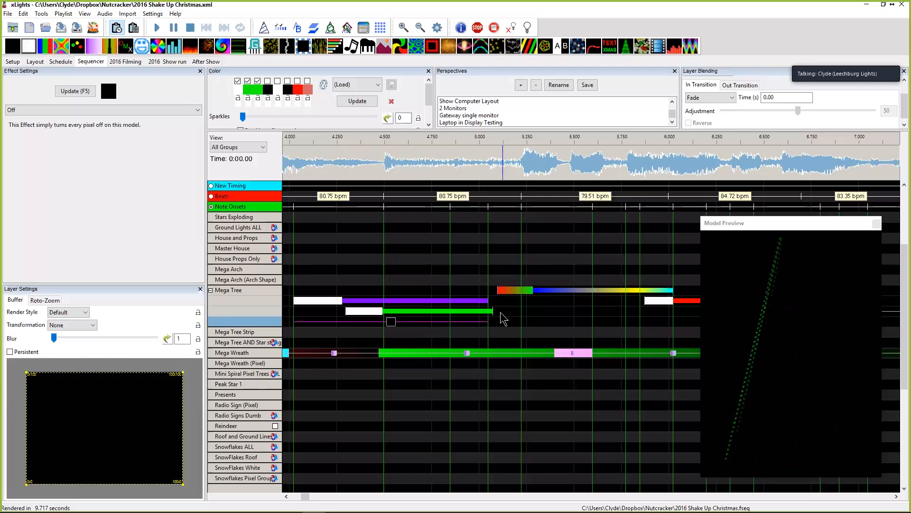
Trim the green Morph's end to 5.050 seconds and shorten the purple Morph to end at about 4.95 seconds.
{"action": "left_click", "coordinate": [487, 311]}
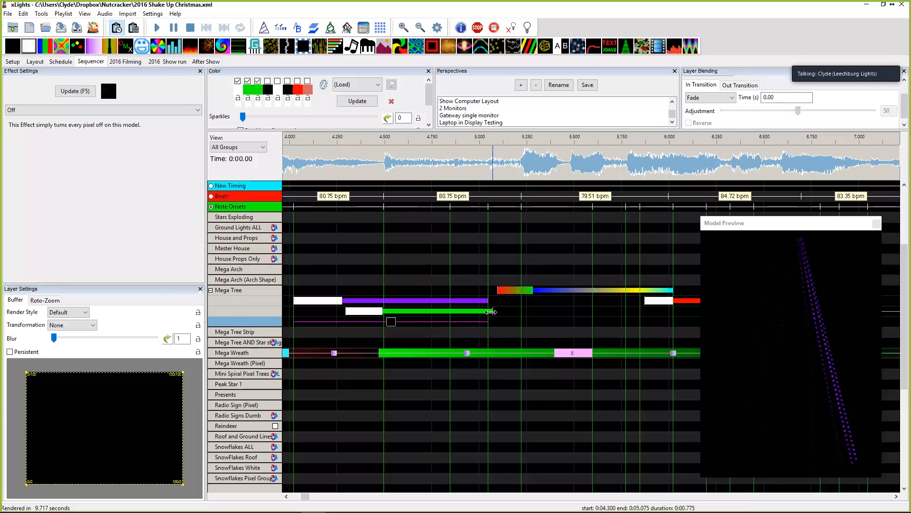
{"action": "left_click", "coordinate": [392, 323]}
{"action": "left_click_drag", "start_coordinate": [488, 300], "coordinate": [407, 301]}
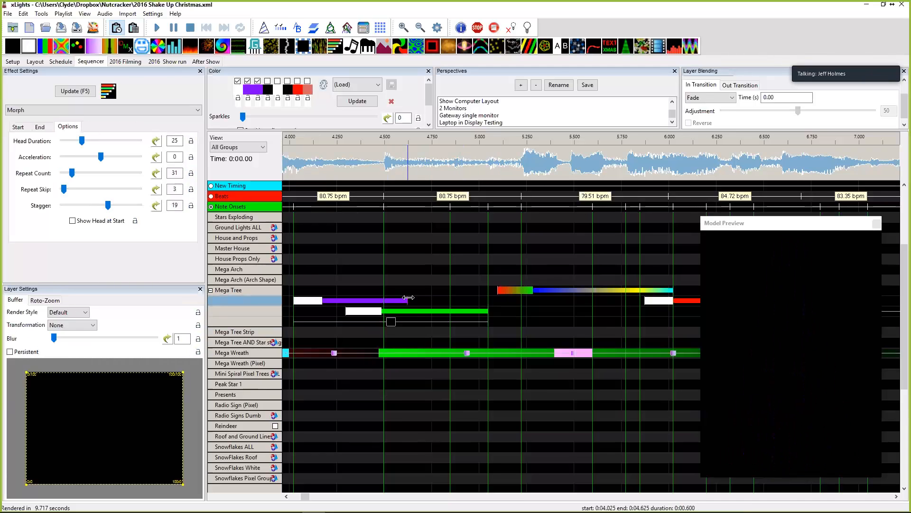
{"action": "left_click_drag", "start_coordinate": [409, 297], "coordinate": [469, 301]}
Insert a layer below the Mega Tree's Off effect layer, and add 20 more layers beneath that new one.
{"action": "left_click", "coordinate": [255, 323]}
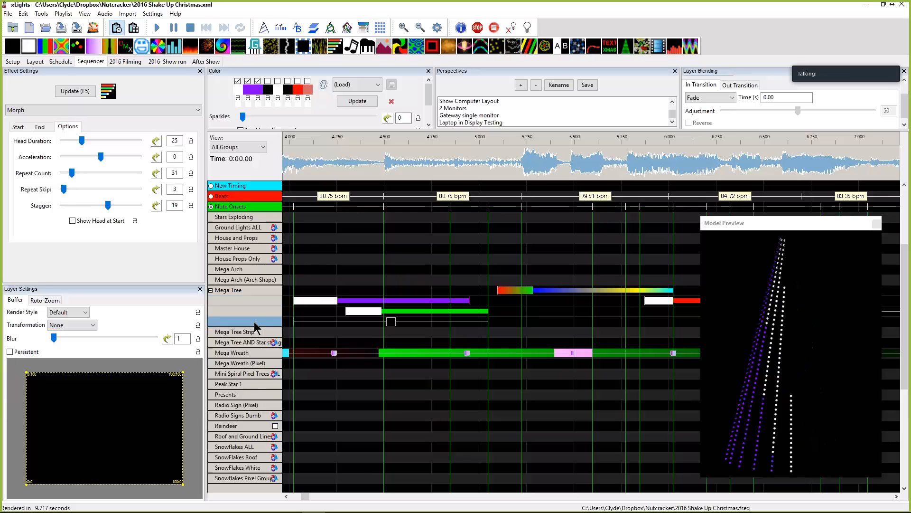
{"action": "right_click", "coordinate": [254, 326]}
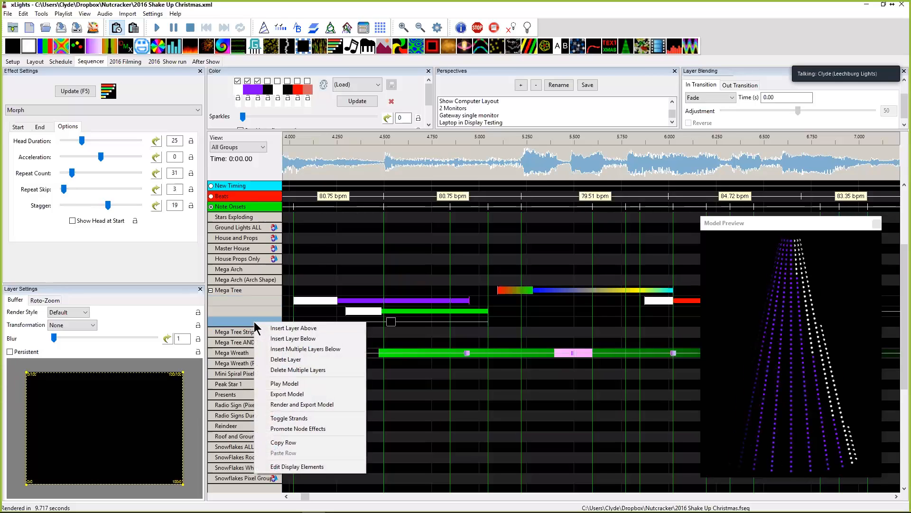
{"action": "left_click", "coordinate": [288, 339]}
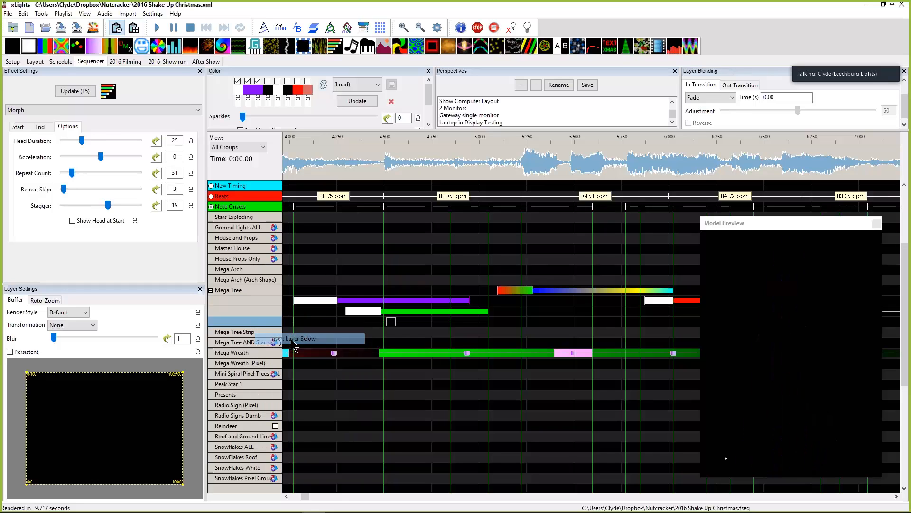
{"action": "right_click", "coordinate": [273, 332]}
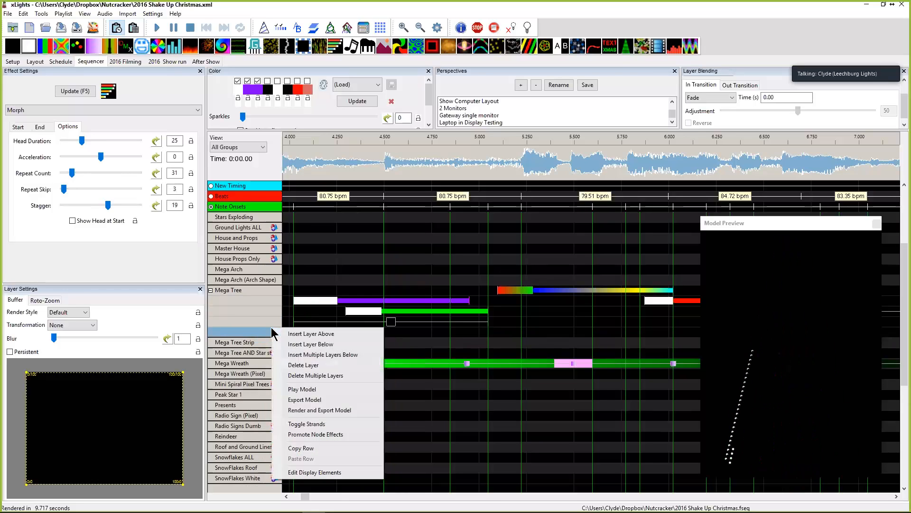
{"action": "left_click", "coordinate": [293, 355]}
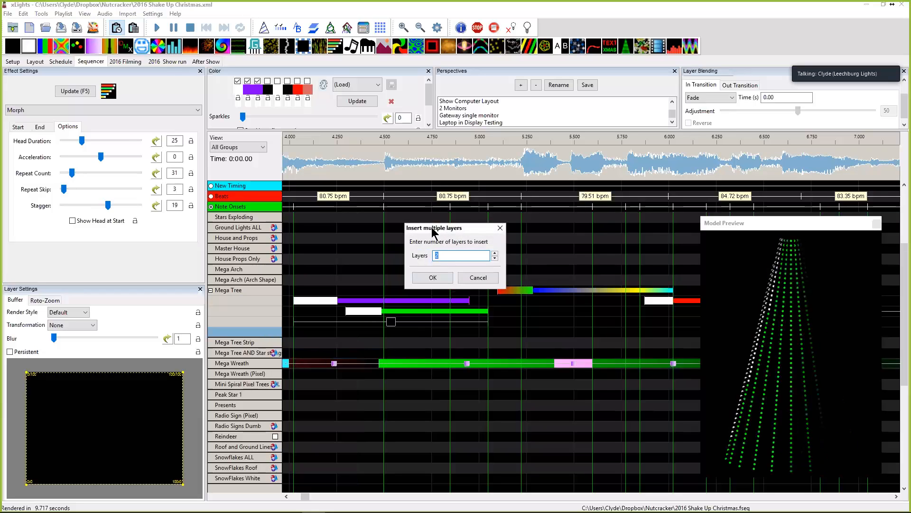
{"action": "type", "text": "20"}
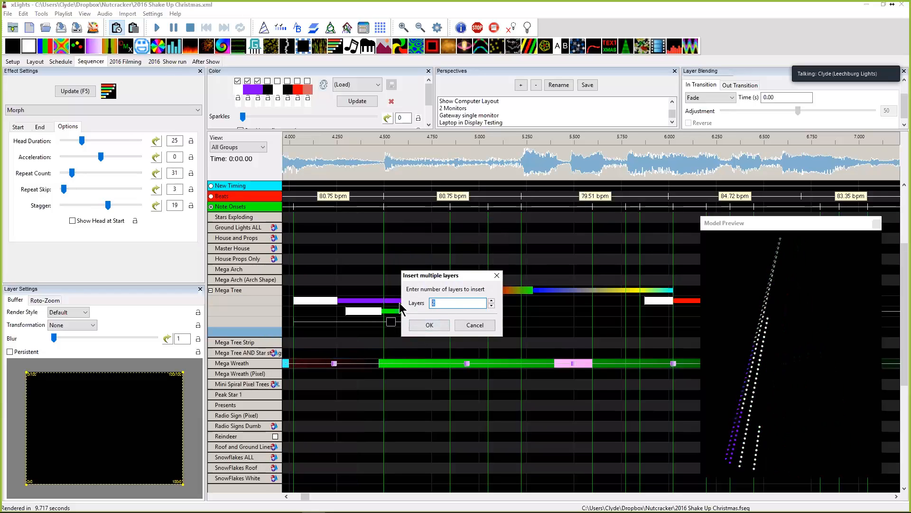
{"action": "key", "text": "Return"}
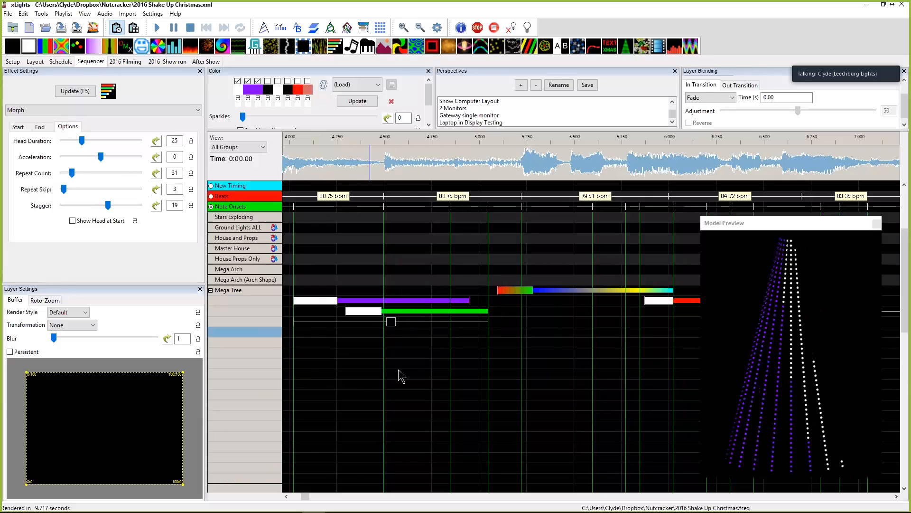
Open the effect presets from an empty Mega Tree stretch before 2 seconds, expand the Mega Tree group and widen the window to show full preset names.
{"action": "scroll", "coordinate": [380, 346], "scroll_direction": "left", "scroll_amount": 3}
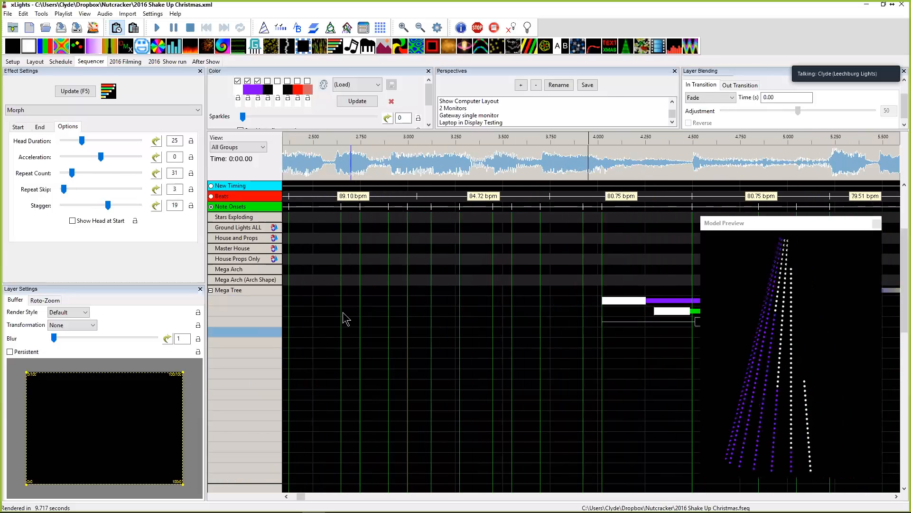
{"action": "scroll", "coordinate": [363, 328], "scroll_direction": "left", "scroll_amount": 1}
{"action": "left_click", "coordinate": [328, 290]}
{"action": "scroll", "coordinate": [328, 290], "scroll_direction": "left", "scroll_amount": 1}
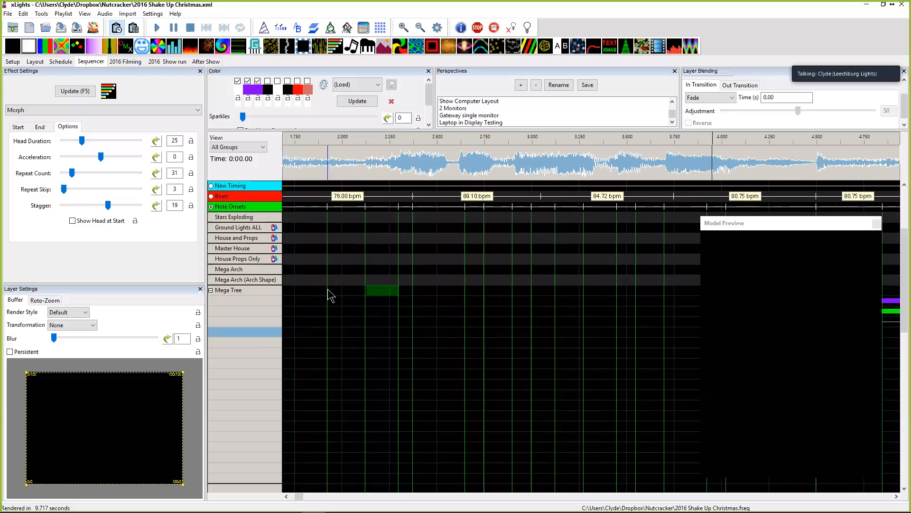
{"action": "right_click", "coordinate": [329, 291]}
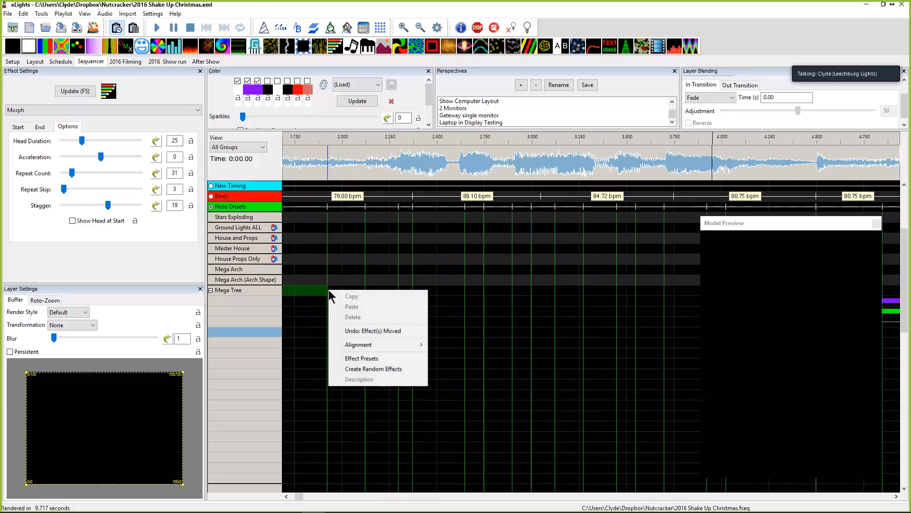
{"action": "left_click", "coordinate": [349, 359]}
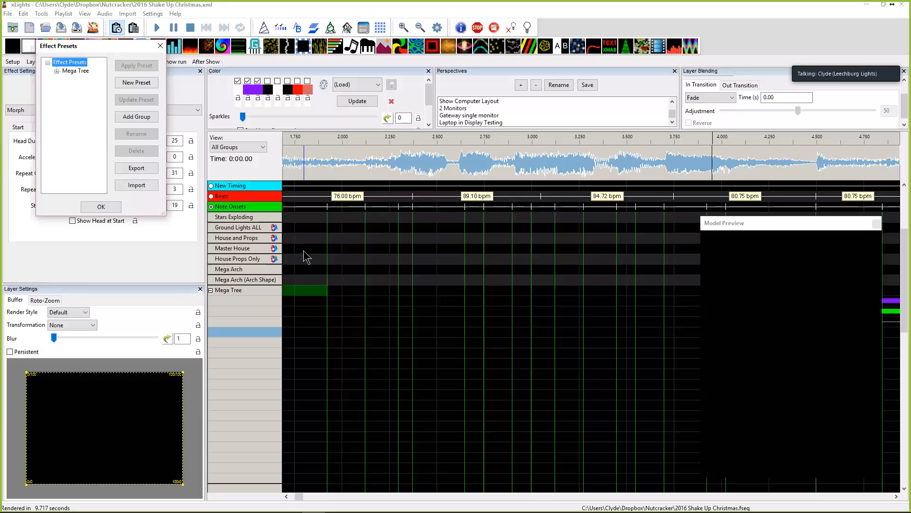
{"action": "left_click", "coordinate": [57, 71]}
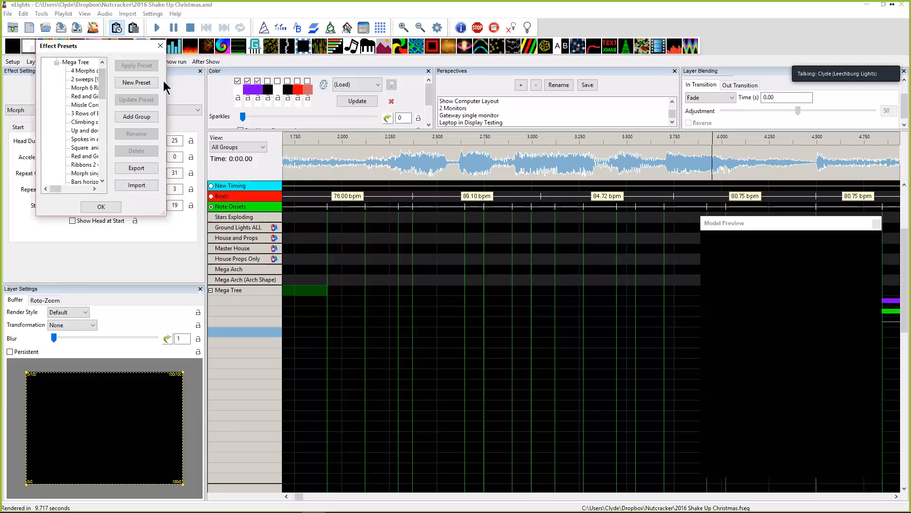
{"action": "left_click_drag", "start_coordinate": [165, 83], "coordinate": [239, 83]}
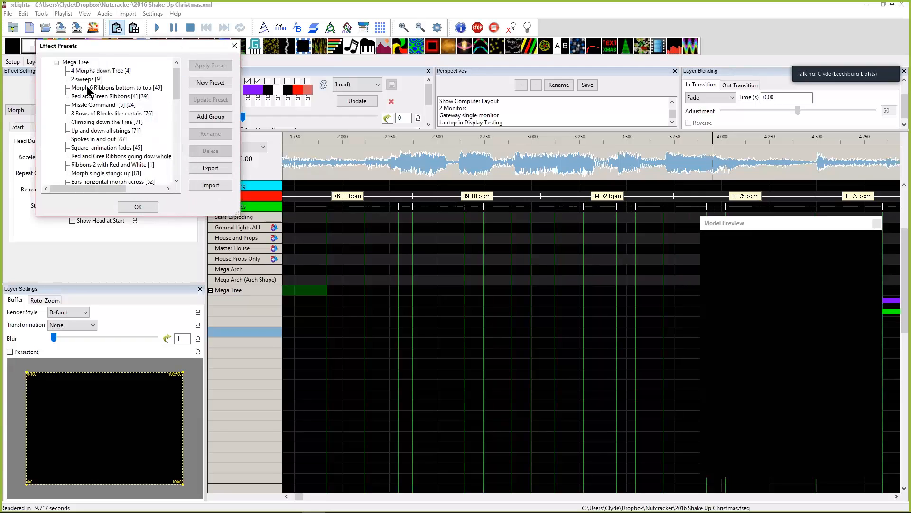
Apply the "Morph 6 Ribbons bottom to top" preset to the Mega Tree at 1.925 seconds and add an Off effect below it reaching about 3.27 seconds.
{"action": "left_click", "coordinate": [332, 291]}
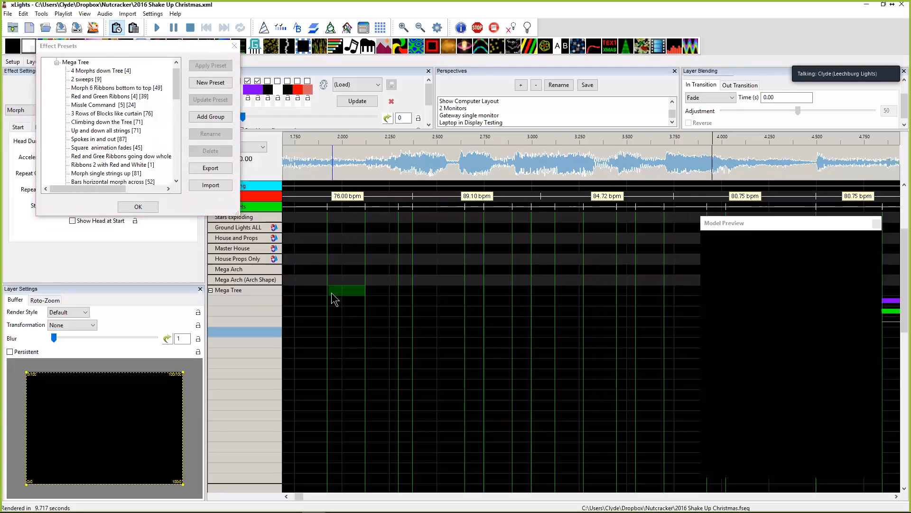
{"action": "left_click", "coordinate": [105, 89]}
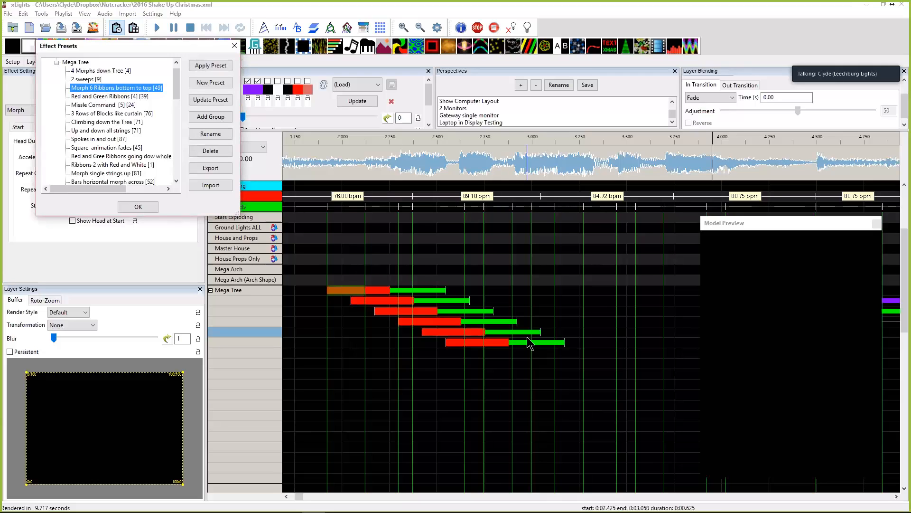
{"action": "left_click", "coordinate": [560, 342]}
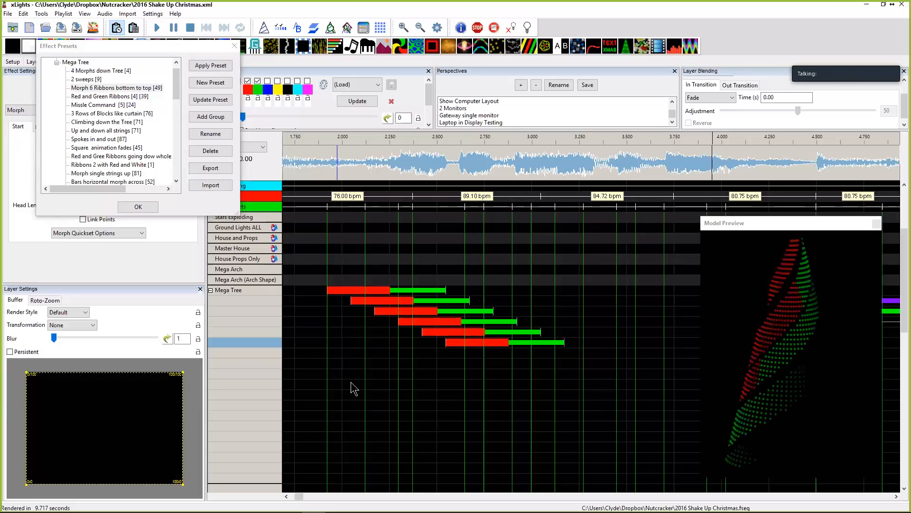
{"action": "left_click", "coordinate": [356, 353]}
{"action": "left_click_drag", "start_coordinate": [390, 363], "coordinate": [579, 356]}
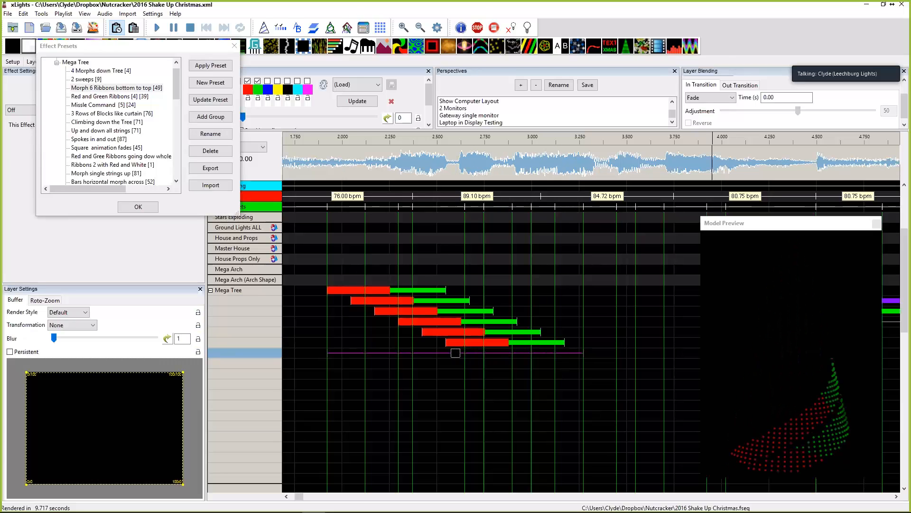
Preview the first two ribbon Morphs of the preset and examine the second one's path in Effect Assist.
{"action": "left_click", "coordinate": [444, 289]}
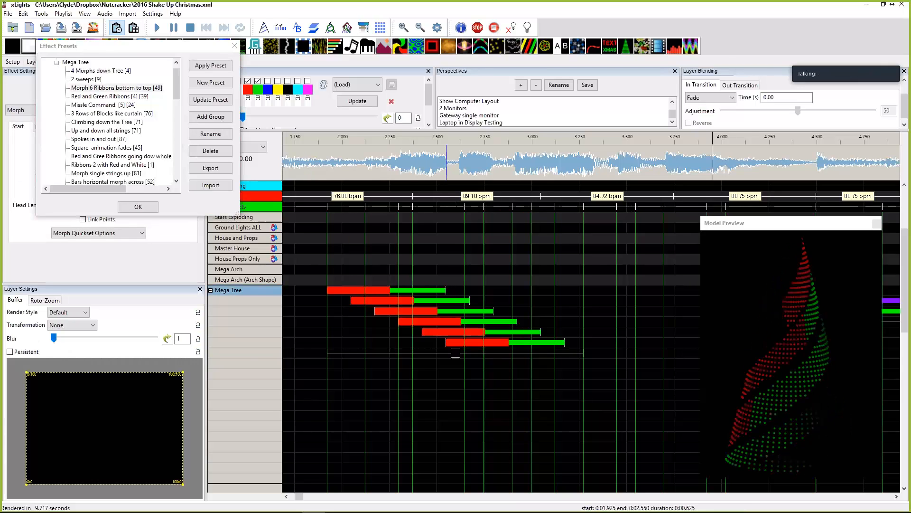
{"action": "left_click", "coordinate": [468, 298]}
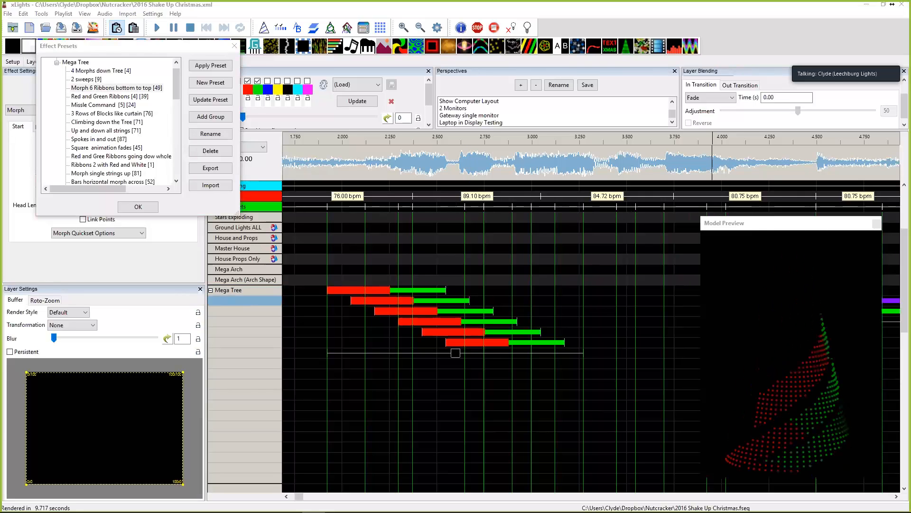
{"action": "left_click", "coordinate": [453, 301]}
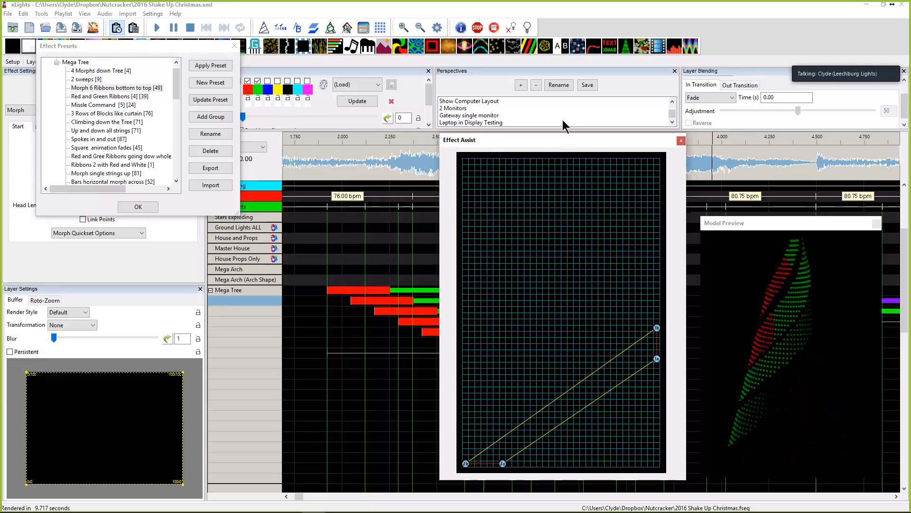
{"action": "left_click", "coordinate": [681, 141]}
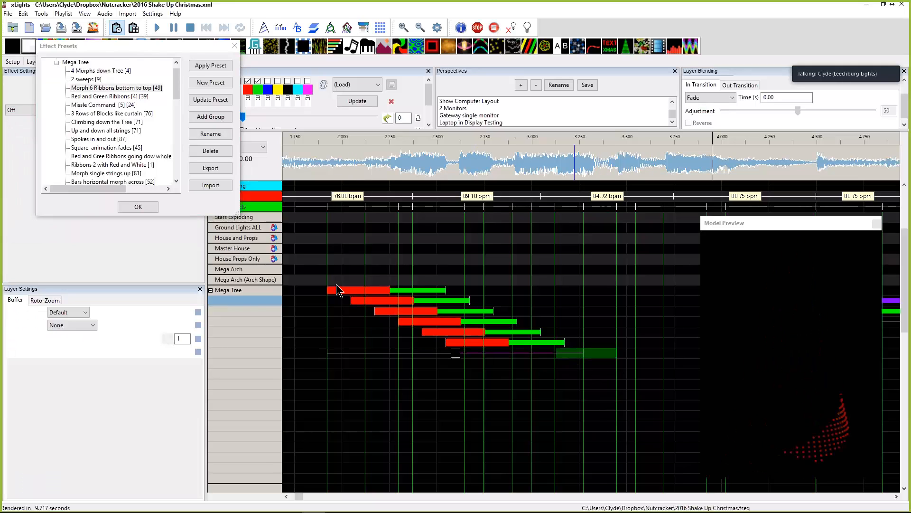
Delete the six ribbon Morphs and the Off effect below them from the Mega Tree.
{"action": "left_click_drag", "start_coordinate": [612, 357], "coordinate": [330, 288]}
{"action": "key", "text": "Delete"}
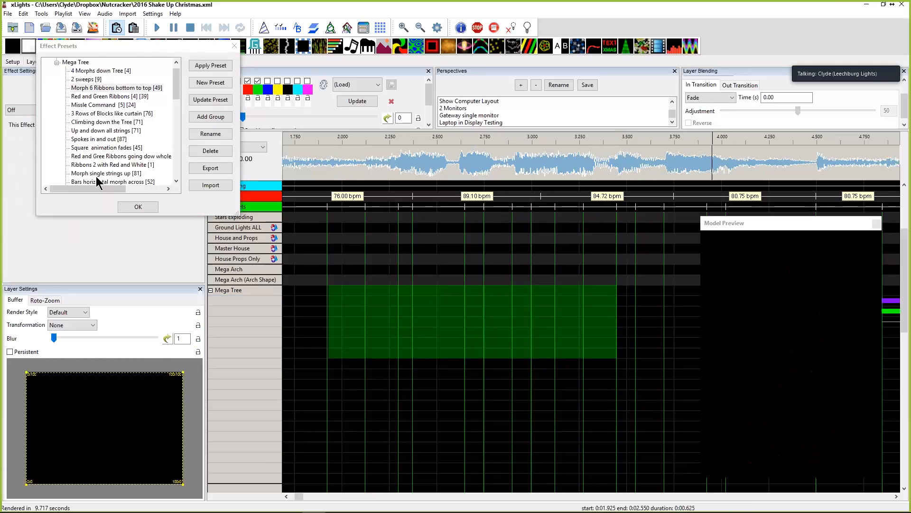
Try the "Red and Gree Ribbons going dow whole tree" preset on the Mega Tree at 1.925 seconds and undo it.
{"action": "left_click", "coordinate": [342, 290]}
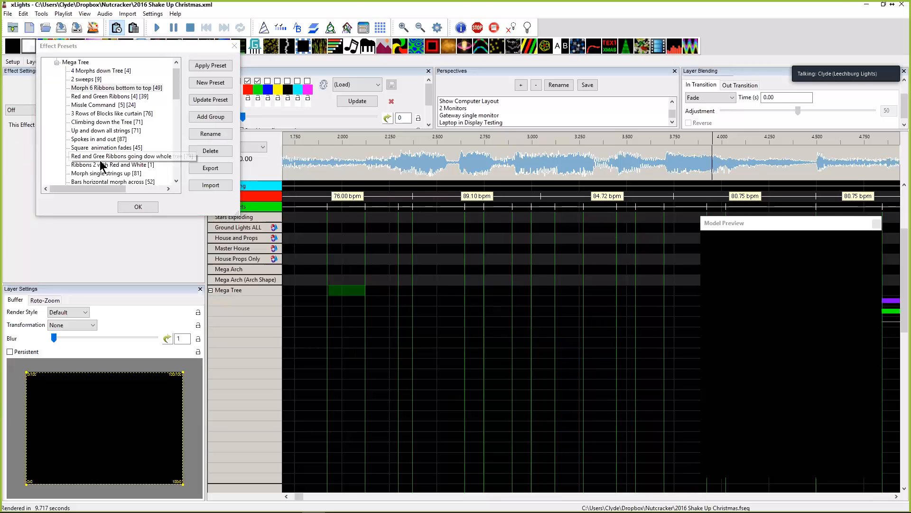
{"action": "scroll", "coordinate": [96, 161], "scroll_direction": "down", "scroll_amount": 1}
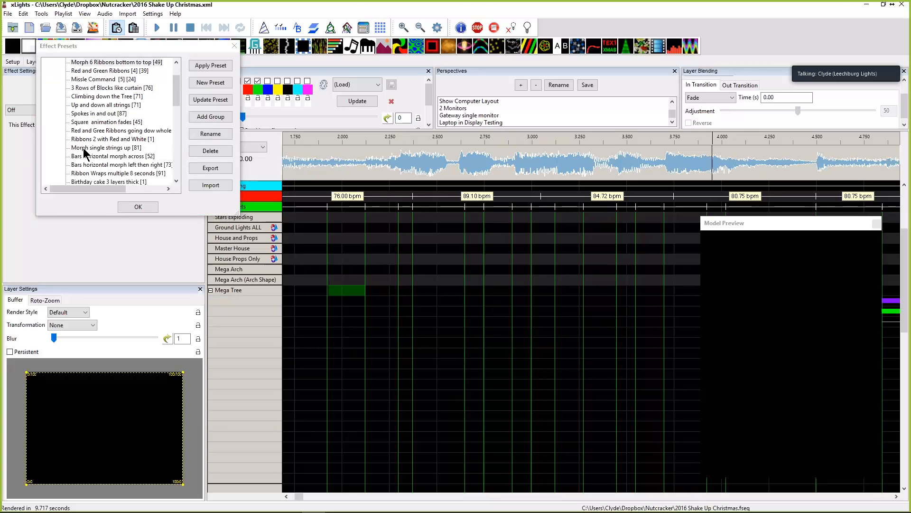
{"action": "double_click", "coordinate": [108, 132]}
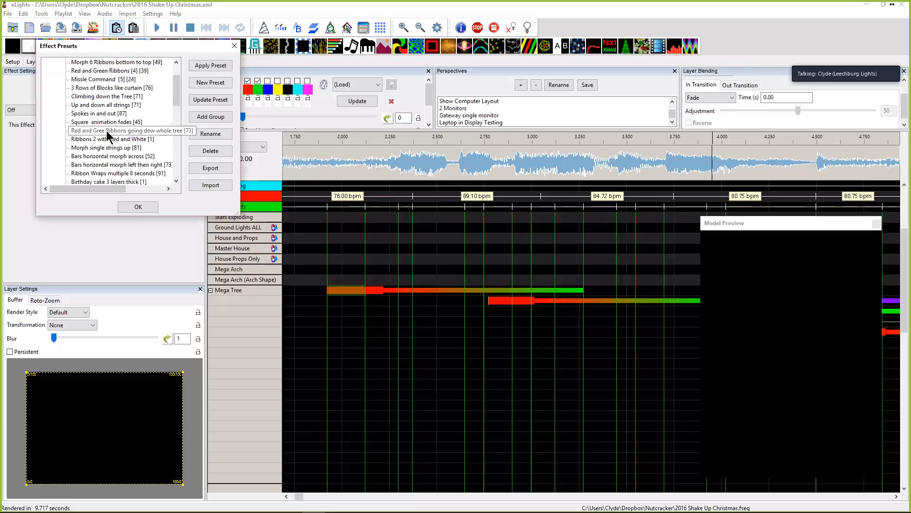
{"action": "left_click", "coordinate": [310, 332]}
{"action": "key", "text": "ctrl+z"}
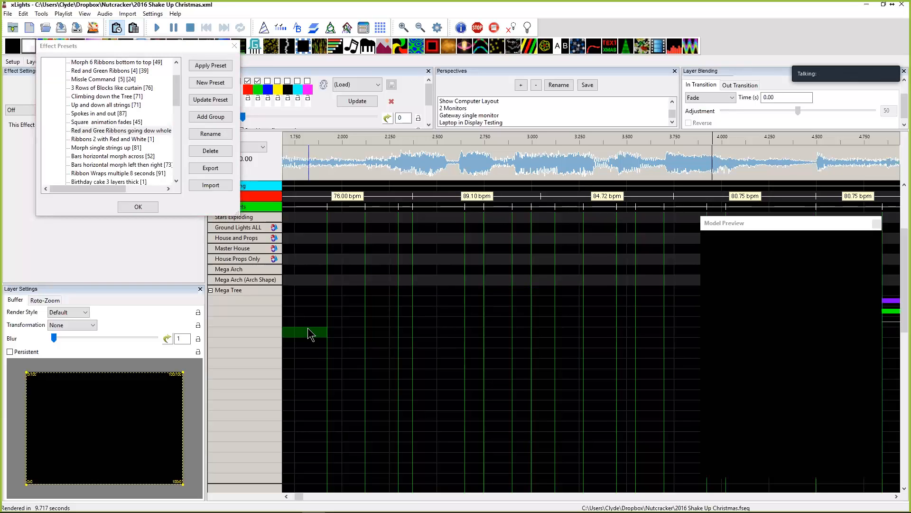
Try the "Spokes in and out" preset on the Mega Tree at 1.725 seconds and delete all its effects, including the stray Pictures effect.
{"action": "double_click", "coordinate": [88, 114]}
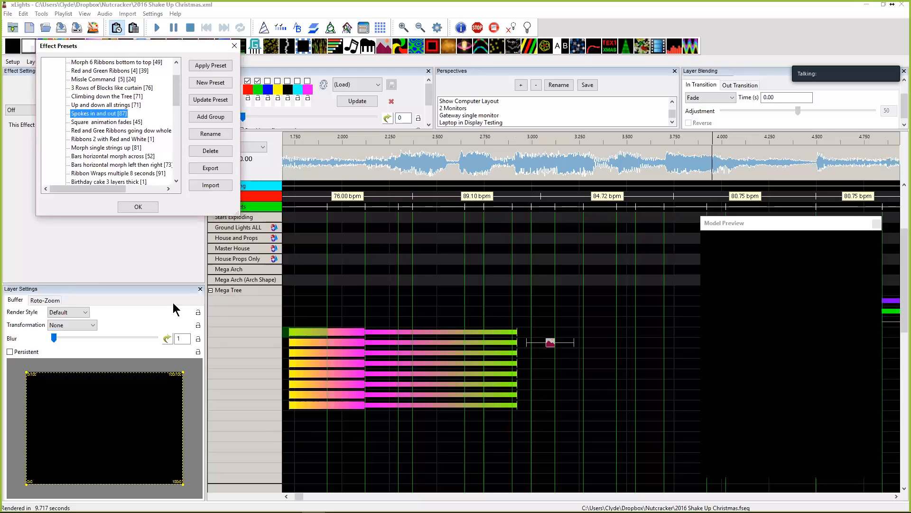
{"action": "left_click", "coordinate": [463, 371]}
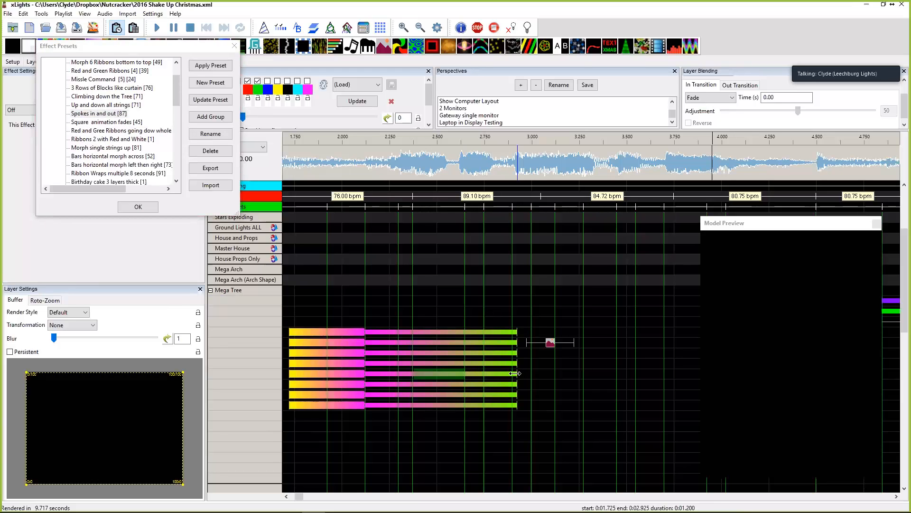
{"action": "left_click", "coordinate": [550, 345]}
{"action": "key", "text": "Delete"}
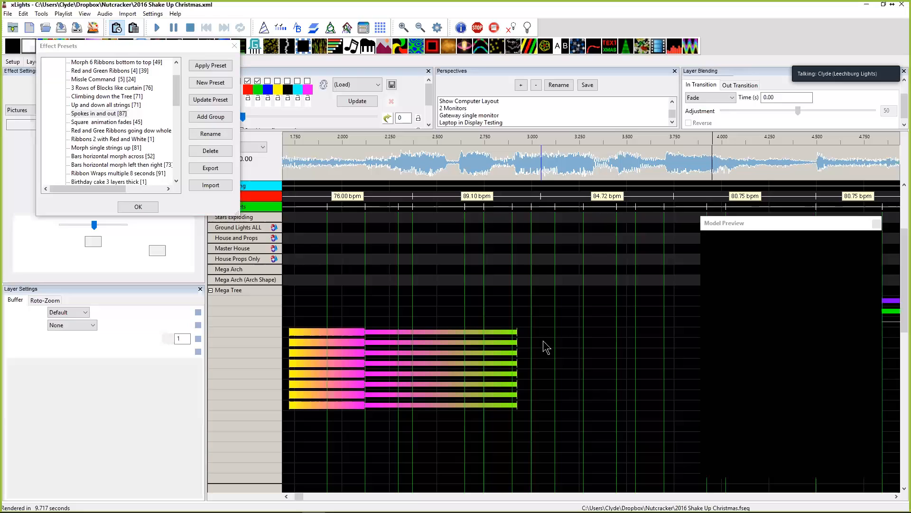
{"action": "left_click", "coordinate": [517, 343]}
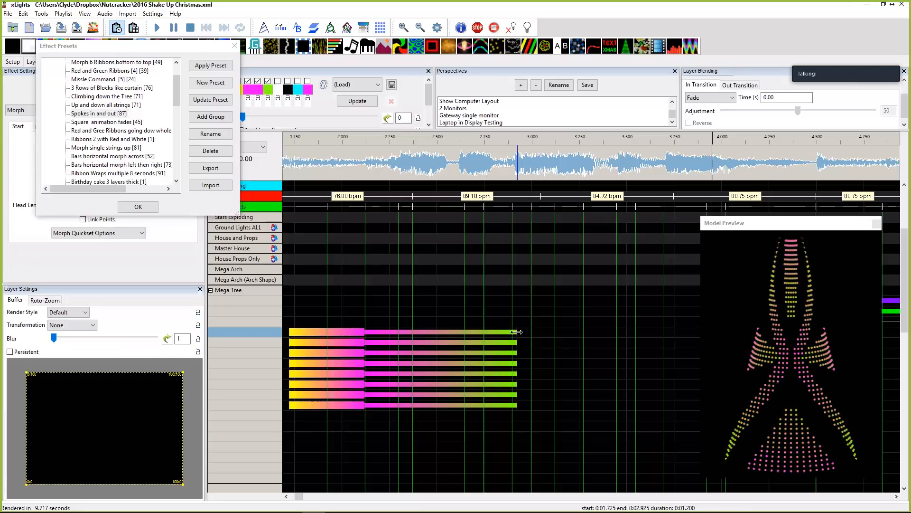
{"action": "left_click_drag", "start_coordinate": [535, 406], "coordinate": [300, 331]}
{"action": "key", "text": "Delete"}
Apply the "Birthday cake 3 layers thick" preset to the Mega Tree at 1.925 seconds.
{"action": "scroll", "coordinate": [134, 181], "scroll_direction": "down", "scroll_amount": 1}
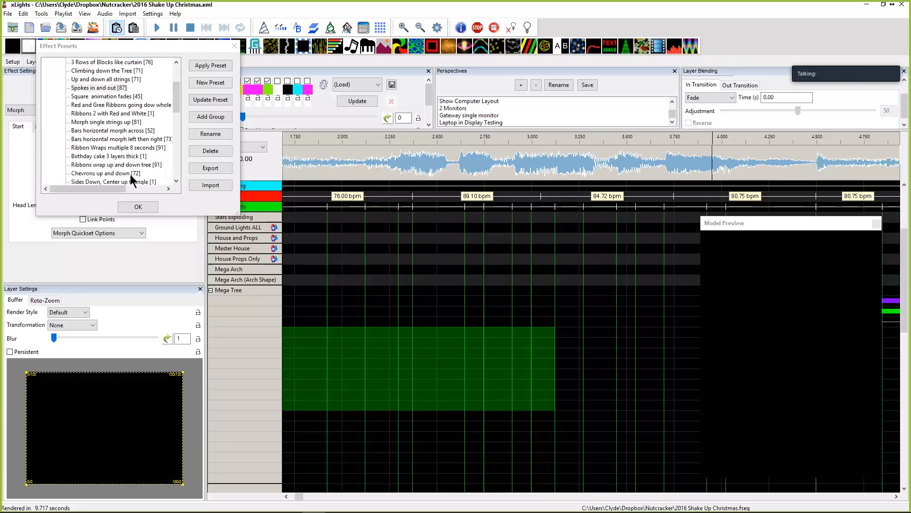
{"action": "left_click", "coordinate": [101, 157]}
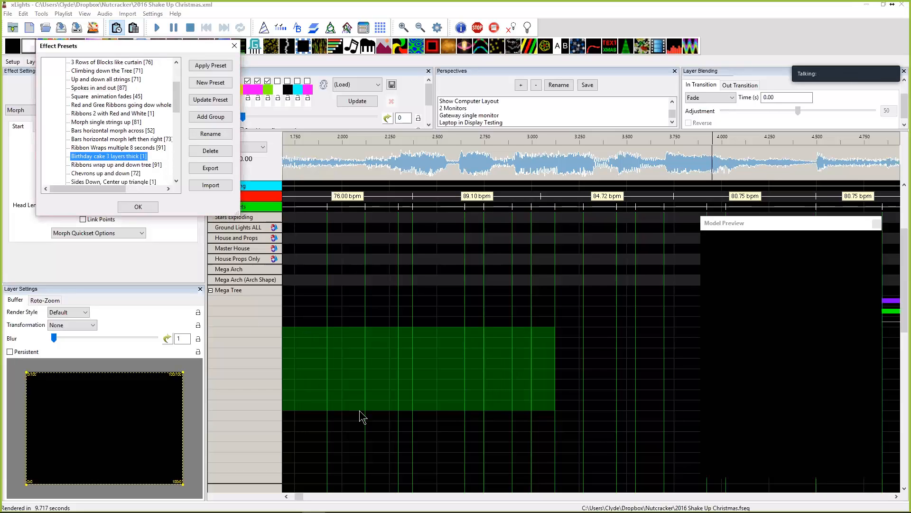
{"action": "left_click", "coordinate": [334, 342]}
{"action": "double_click", "coordinate": [133, 159]}
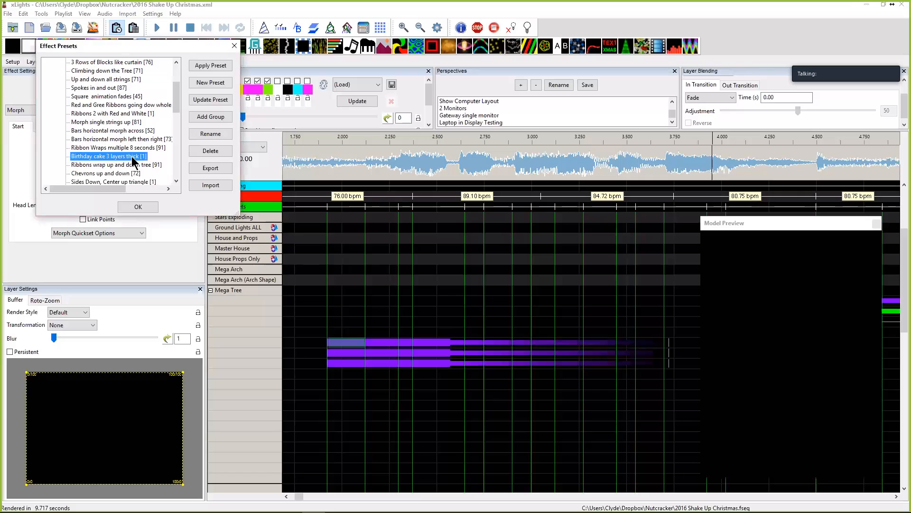
Preview the three purple Morph layers of the preset and examine each one's path in Effect Assist.
{"action": "left_click", "coordinate": [382, 353]}
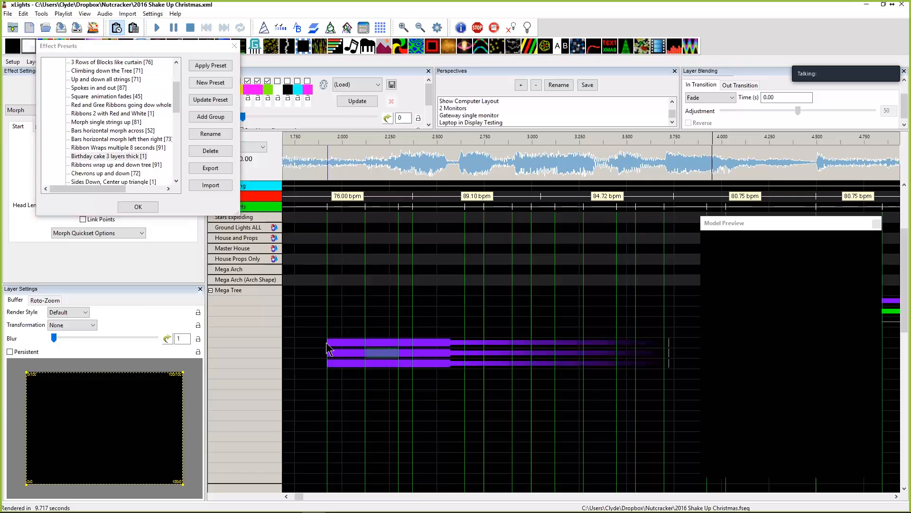
{"action": "left_click", "coordinate": [330, 343]}
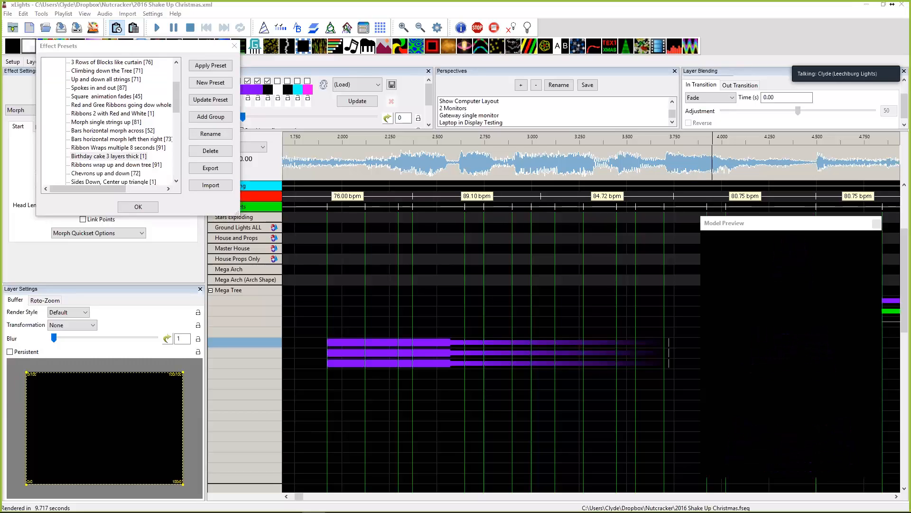
{"action": "left_click", "coordinate": [388, 351]}
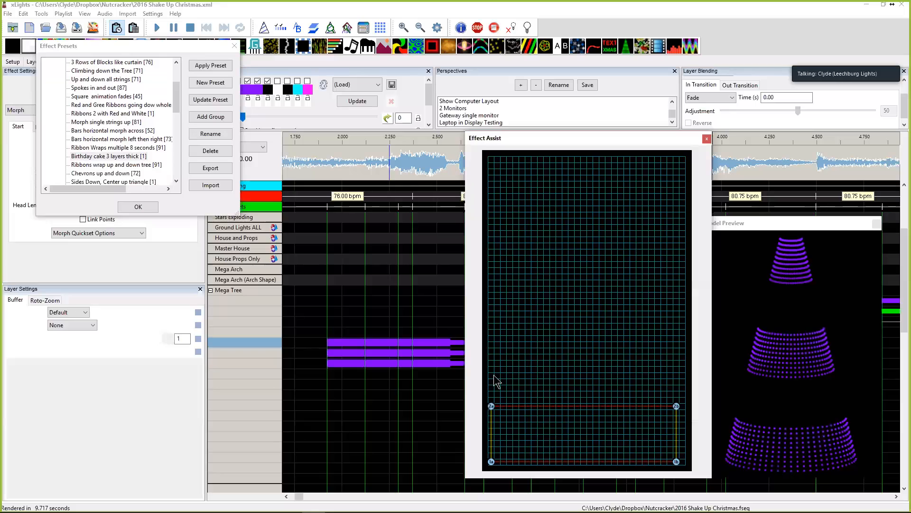
{"action": "left_click", "coordinate": [337, 353]}
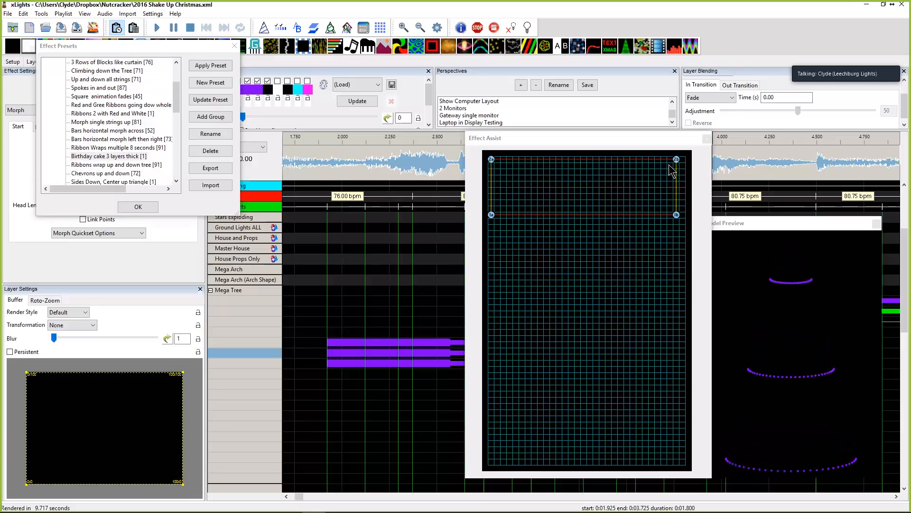
{"action": "left_click", "coordinate": [329, 363]}
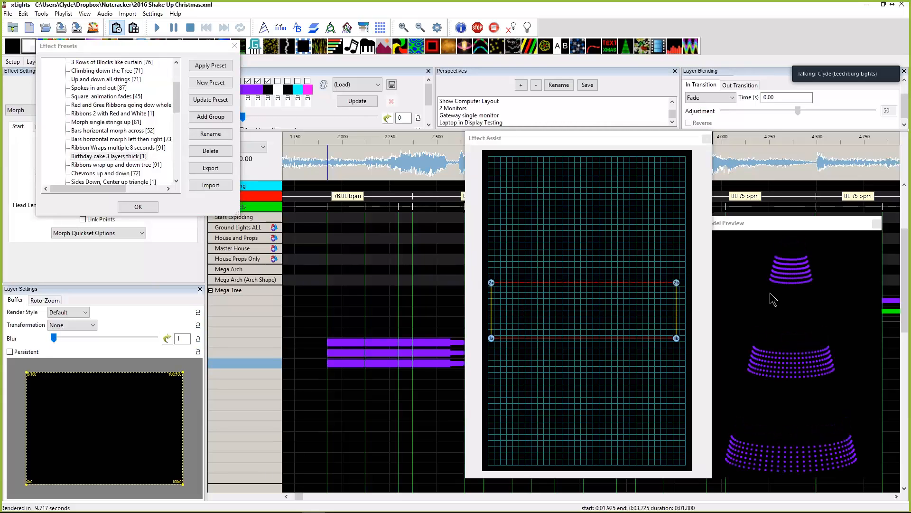
{"action": "left_click", "coordinate": [489, 143]}
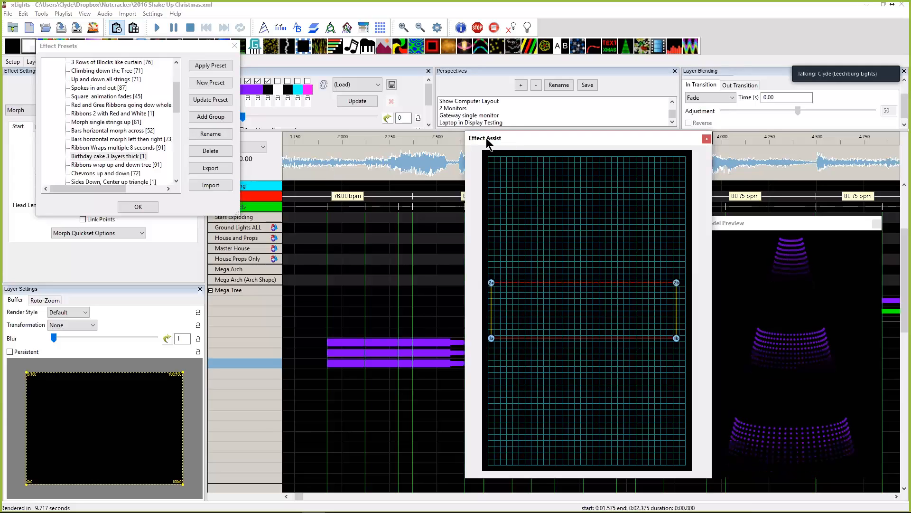
{"action": "left_click", "coordinate": [706, 139]}
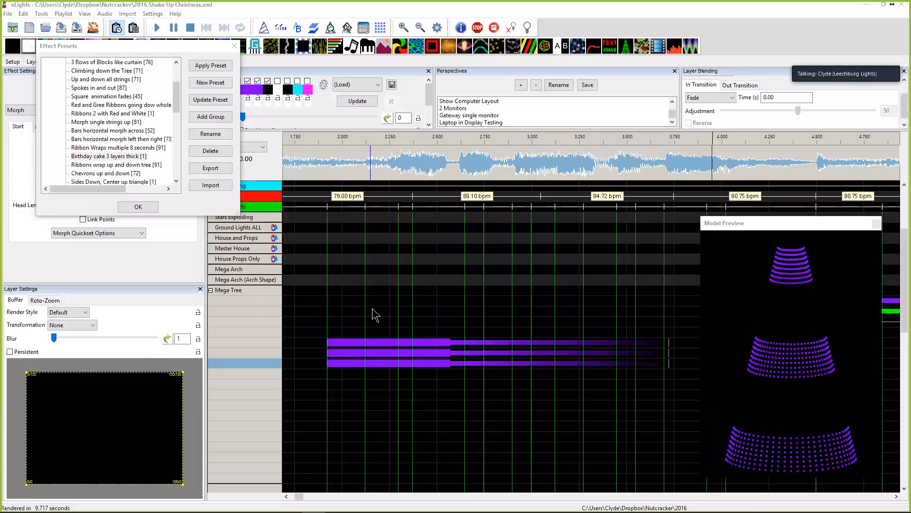
Shorten the first purple Morph layer to start at about 3.1 seconds and copy it.
{"action": "left_click", "coordinate": [328, 344]}
{"action": "left_click_drag", "start_coordinate": [328, 344], "coordinate": [568, 347]}
{"action": "right_click", "coordinate": [567, 341]}
{"action": "left_click", "coordinate": [583, 348]}
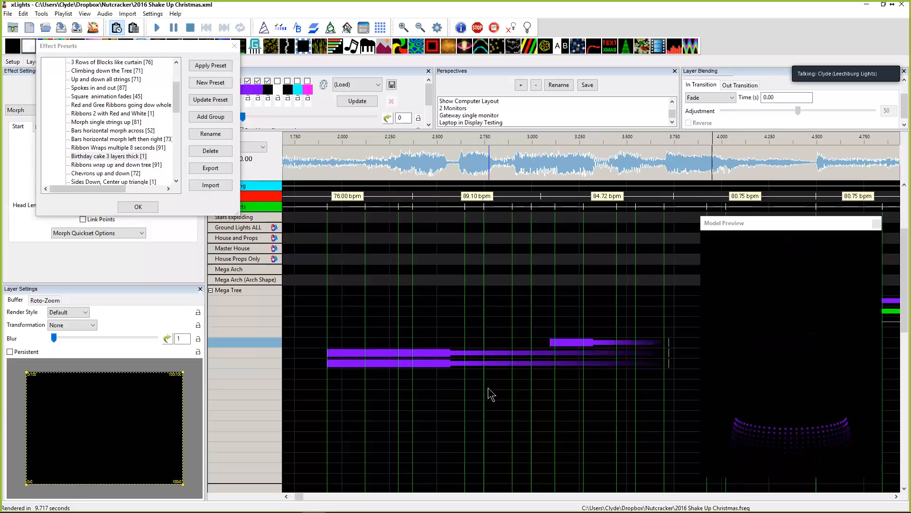
Delete the three purple Morphs and paste the copied short Morph on the Mega Tree at 1.925 seconds.
{"action": "left_click_drag", "start_coordinate": [307, 322], "coordinate": [625, 375]}
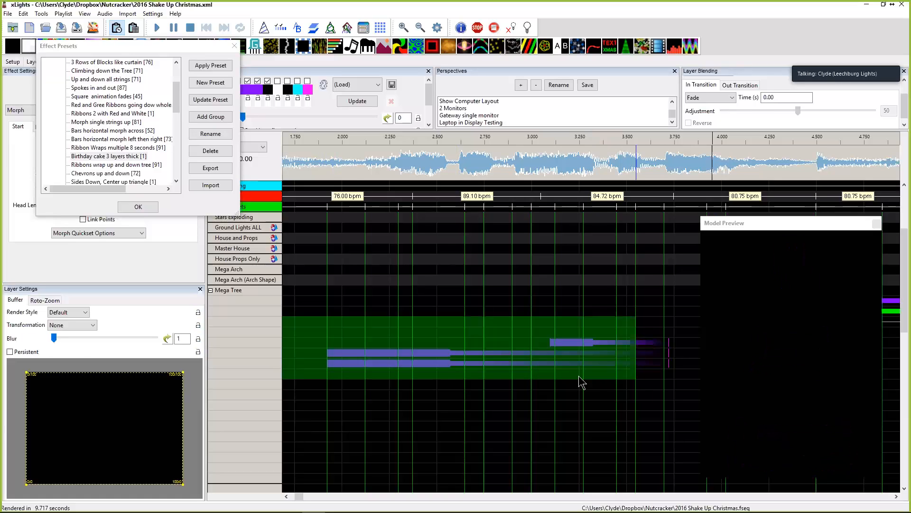
{"action": "key", "text": "Delete"}
{"action": "left_click", "coordinate": [359, 332]}
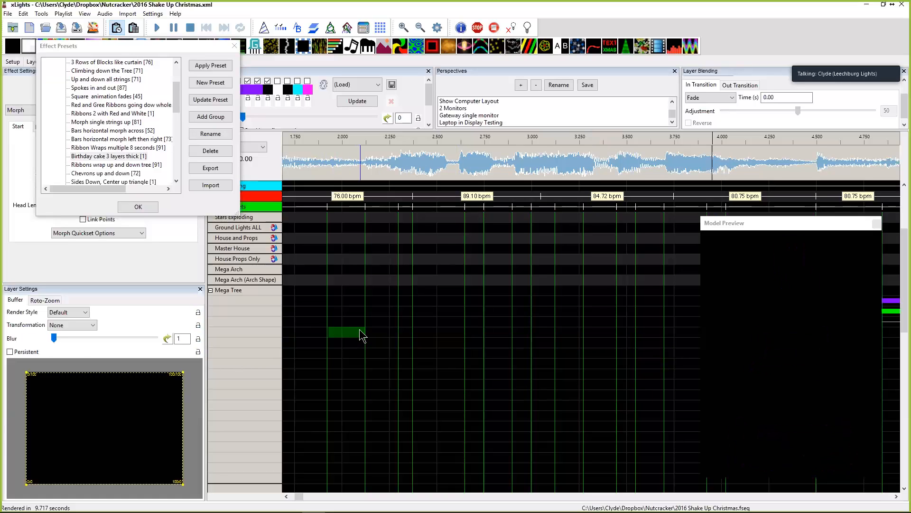
{"action": "key", "text": "ctrl+v"}
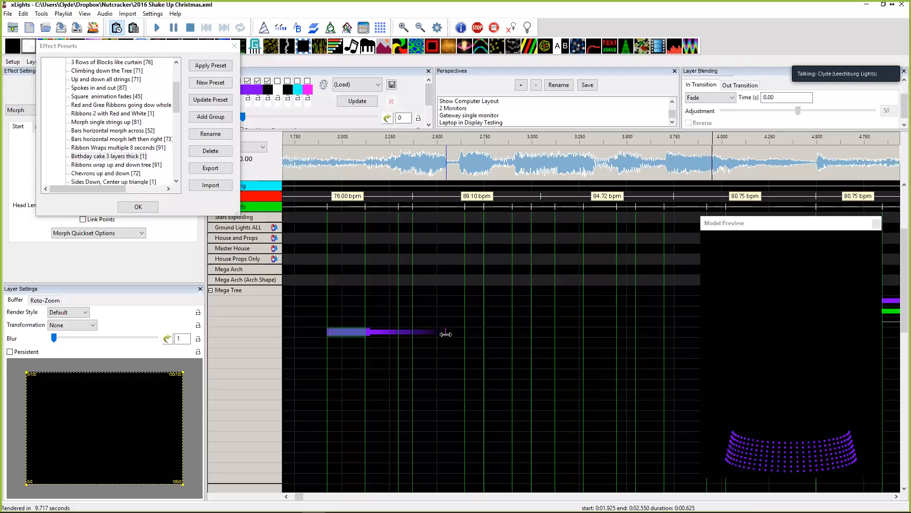
Shorten the pasted Morph to end at about 2.375 seconds and close the Effect Presets window.
{"action": "left_click_drag", "start_coordinate": [446, 332], "coordinate": [416, 333]}
{"action": "key", "text": "space"}
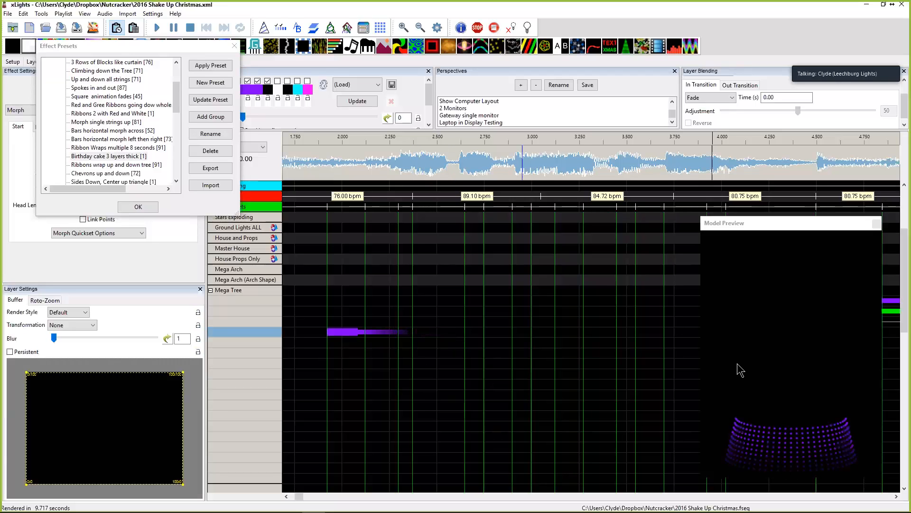
{"action": "left_click", "coordinate": [90, 45]}
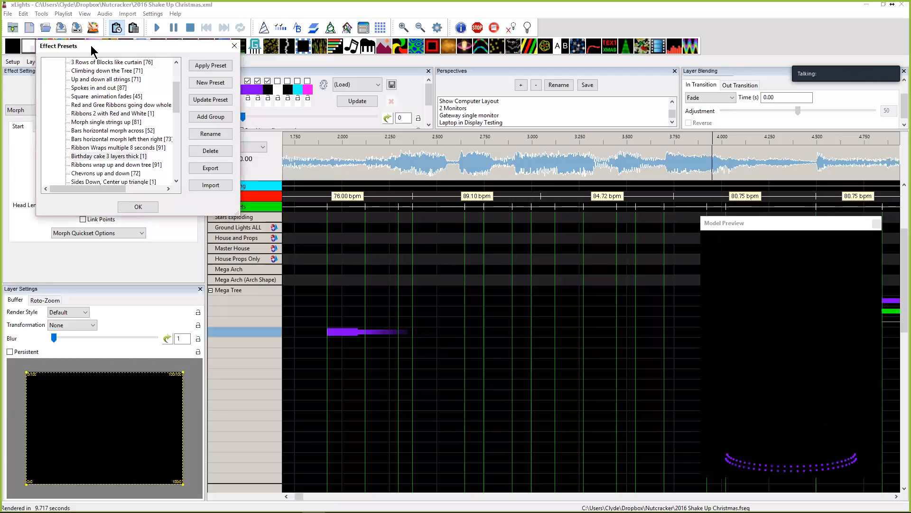
{"action": "left_click_drag", "start_coordinate": [90, 44], "coordinate": [352, 158]}
{"action": "left_click", "coordinate": [496, 161]}
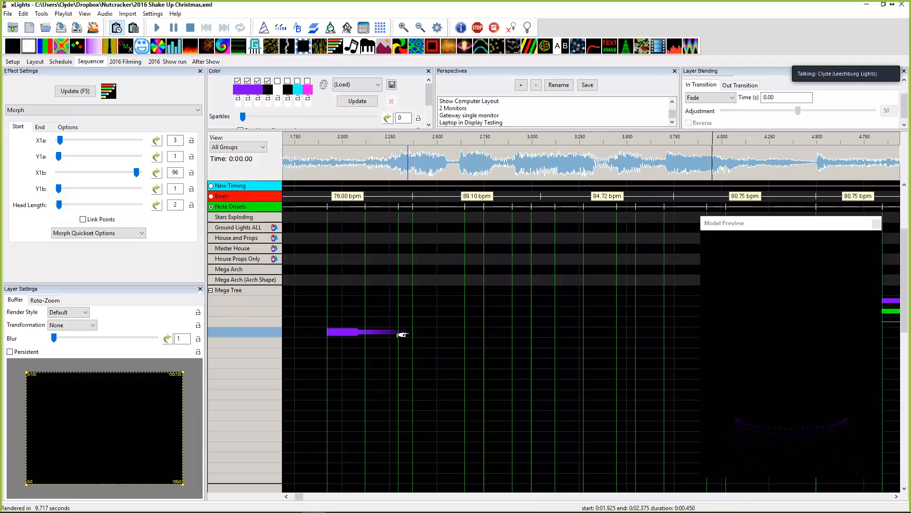
{"action": "left_click", "coordinate": [636, 430]}
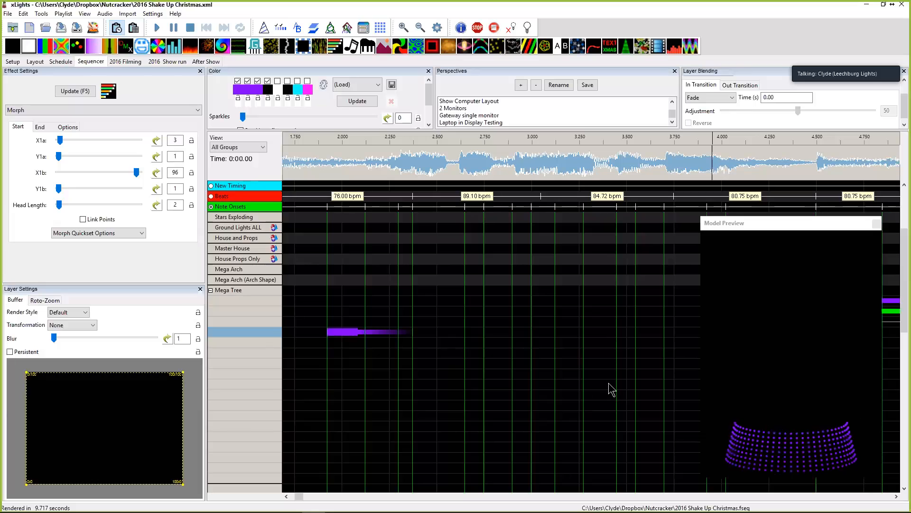
Try Repeat Skip values of 35 and 5 on the purple Mega Tree Morph.
{"action": "left_click", "coordinate": [67, 126]}
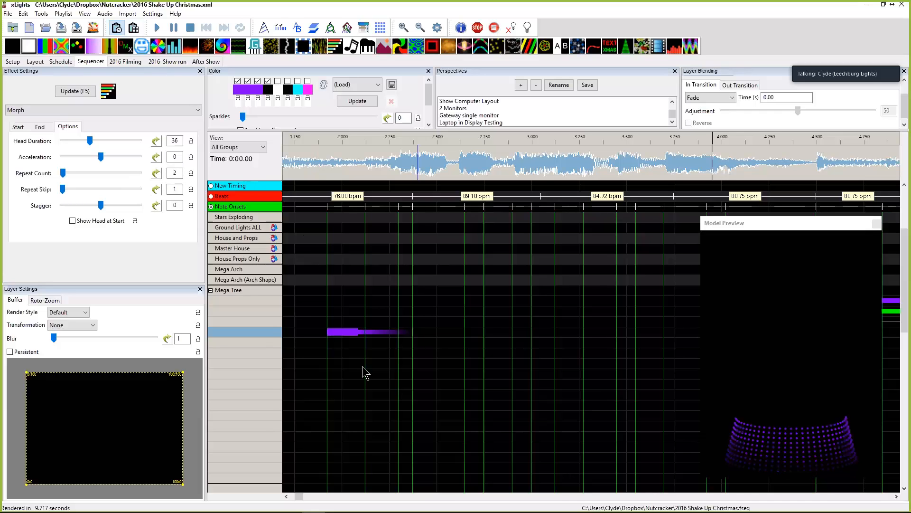
{"action": "left_click", "coordinate": [350, 334]}
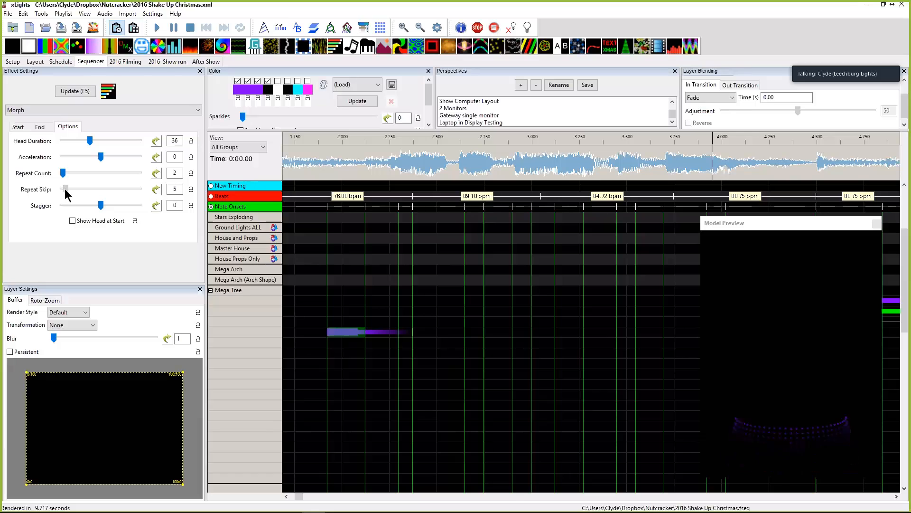
{"action": "left_click_drag", "start_coordinate": [68, 192], "coordinate": [89, 198]}
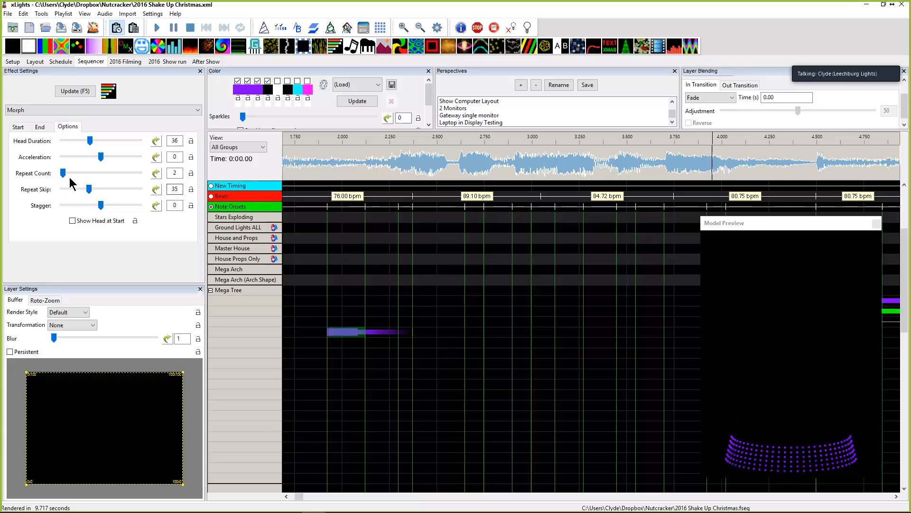
{"action": "left_click_drag", "start_coordinate": [88, 188], "coordinate": [72, 188]}
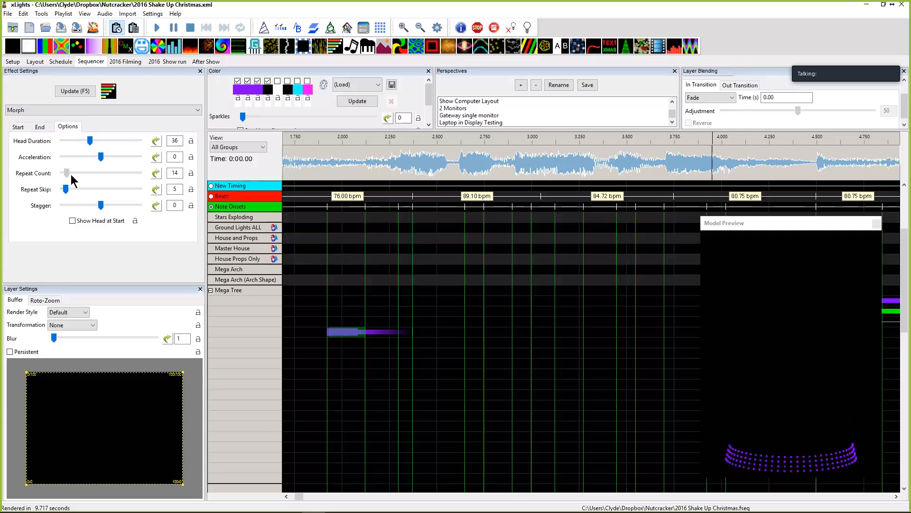
Set the Morph's Head Duration to 30 and try Repeat Counts of 66, 111 and 17 with a Repeat Skip of 14.
{"action": "left_click_drag", "start_coordinate": [72, 175], "coordinate": [84, 176]}
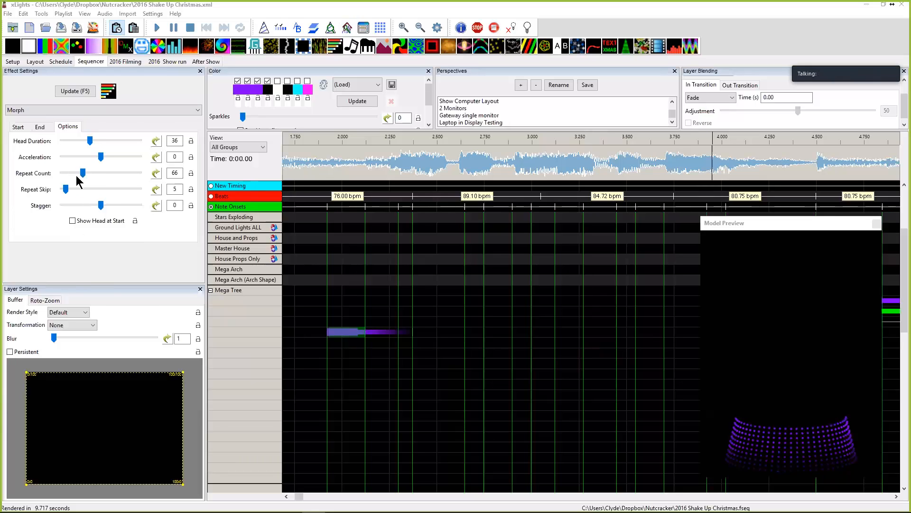
{"action": "left_click_drag", "start_coordinate": [84, 173], "coordinate": [99, 178]}
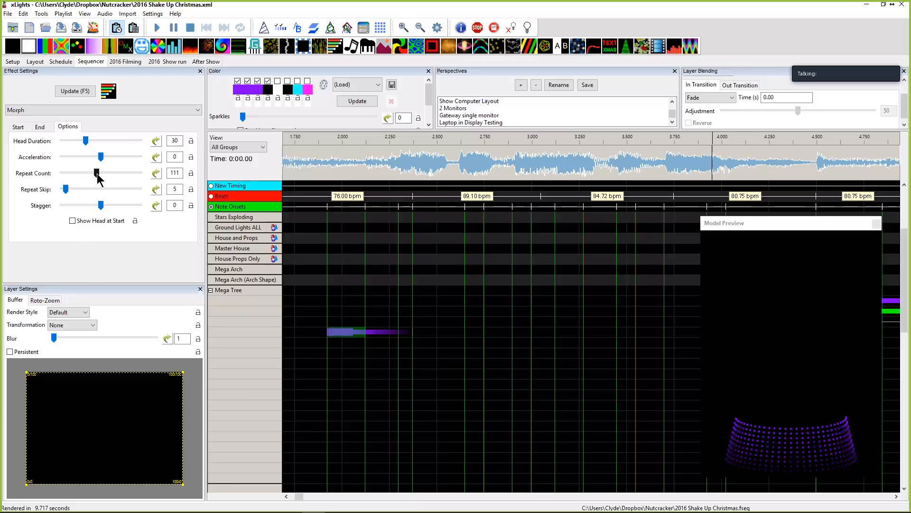
{"action": "left_click_drag", "start_coordinate": [98, 176], "coordinate": [78, 179]}
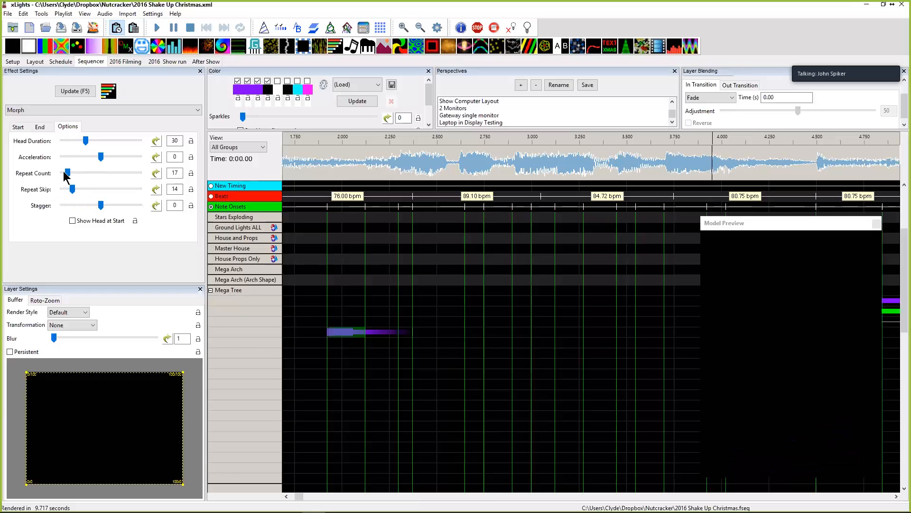
Set the Morph's Repeat Skip to 8 and its Repeat Count to 3, after trying a Repeat Count of 1.
{"action": "left_click_drag", "start_coordinate": [64, 173], "coordinate": [53, 173]}
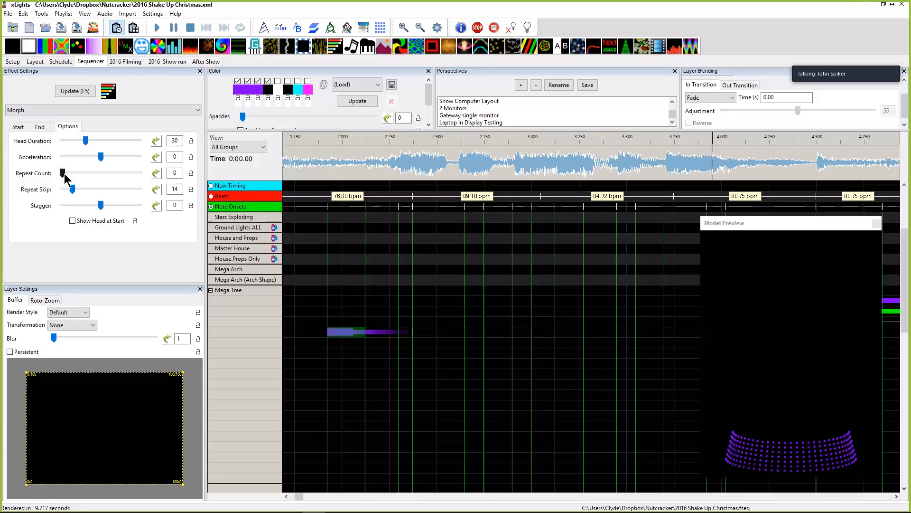
{"action": "type", "text": "1"}
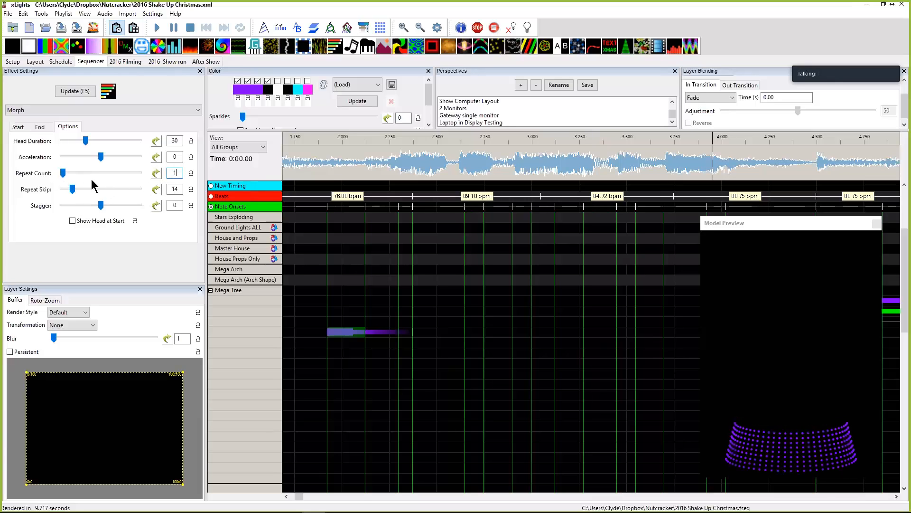
{"action": "left_click_drag", "start_coordinate": [73, 190], "coordinate": [70, 190]}
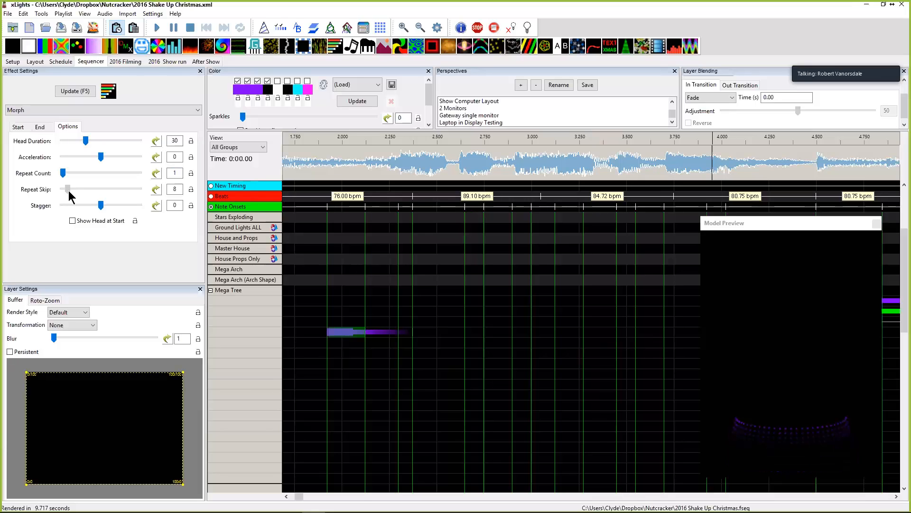
{"action": "left_click", "coordinate": [328, 331]}
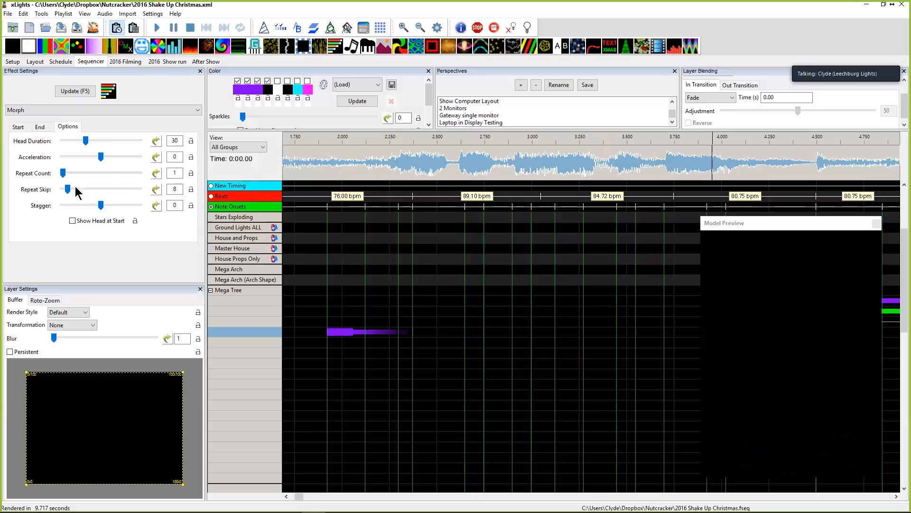
{"action": "left_click_drag", "start_coordinate": [72, 190], "coordinate": [67, 189]}
{"action": "left_click_drag", "start_coordinate": [67, 189], "coordinate": [68, 190]}
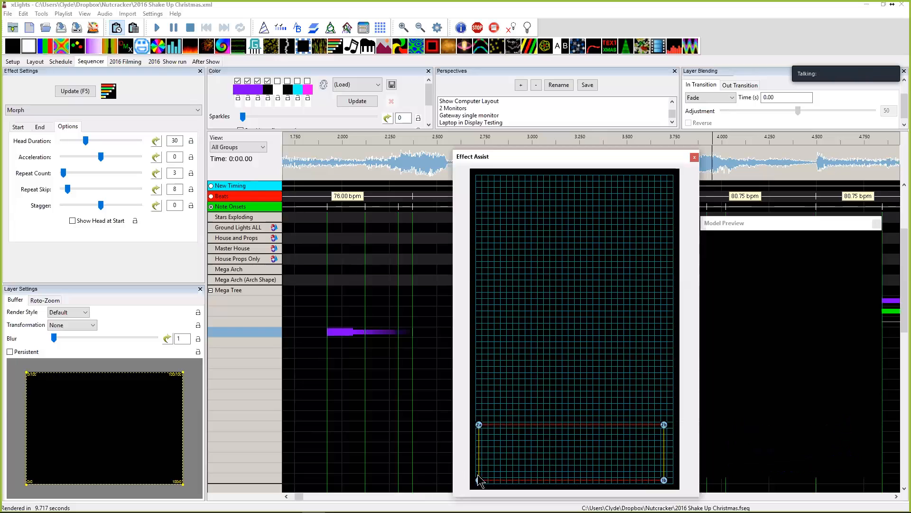
Redraw the Morph's start and end lines across the full grid width, with the start line along the base.
{"action": "left_click_drag", "start_coordinate": [632, 482], "coordinate": [672, 481]}
{"action": "left_click_drag", "start_coordinate": [590, 482], "coordinate": [477, 482]}
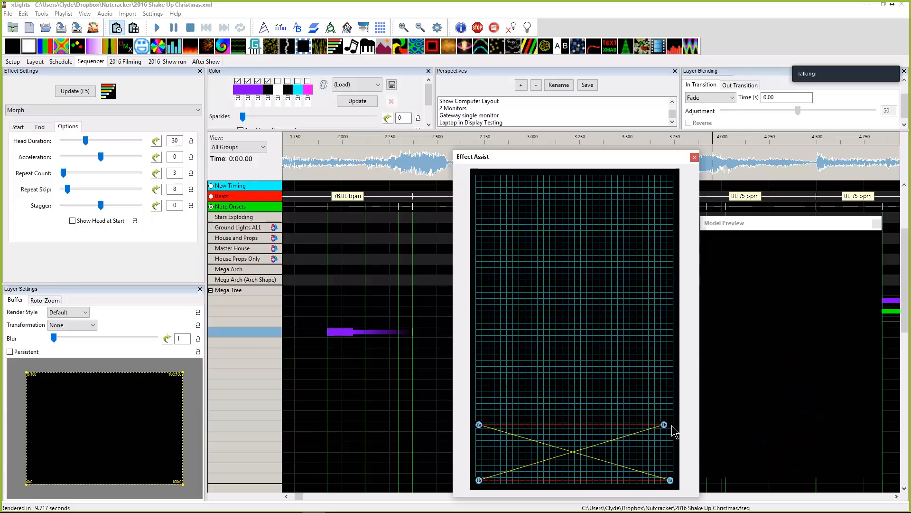
{"action": "left_click_drag", "start_coordinate": [665, 426], "coordinate": [480, 429]}
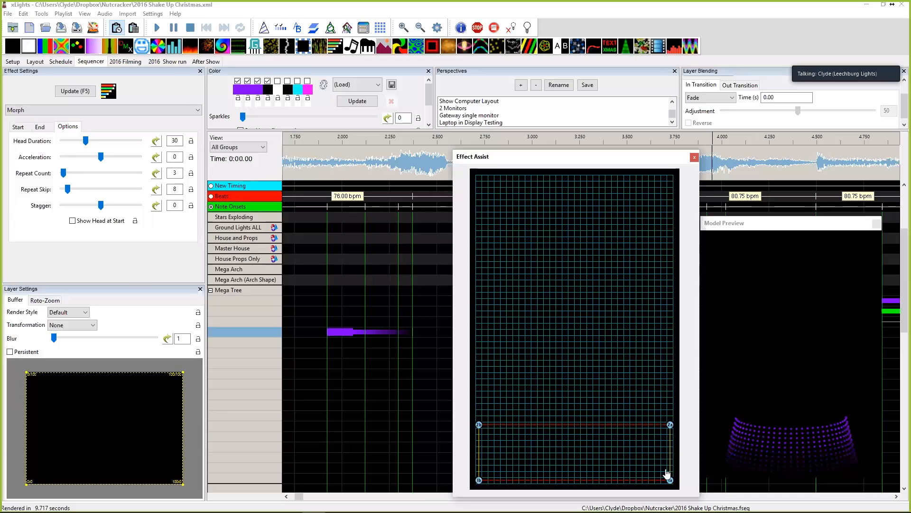
Try the end line closer to the base of the Morph grid and redraw the start line along the base.
{"action": "left_click_drag", "start_coordinate": [665, 470], "coordinate": [480, 464]}
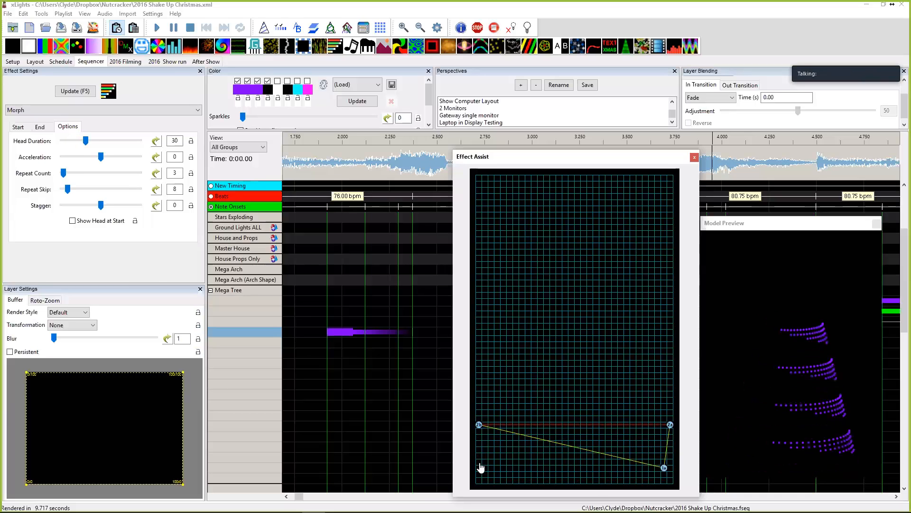
{"action": "left_click_drag", "start_coordinate": [479, 425], "coordinate": [479, 461]}
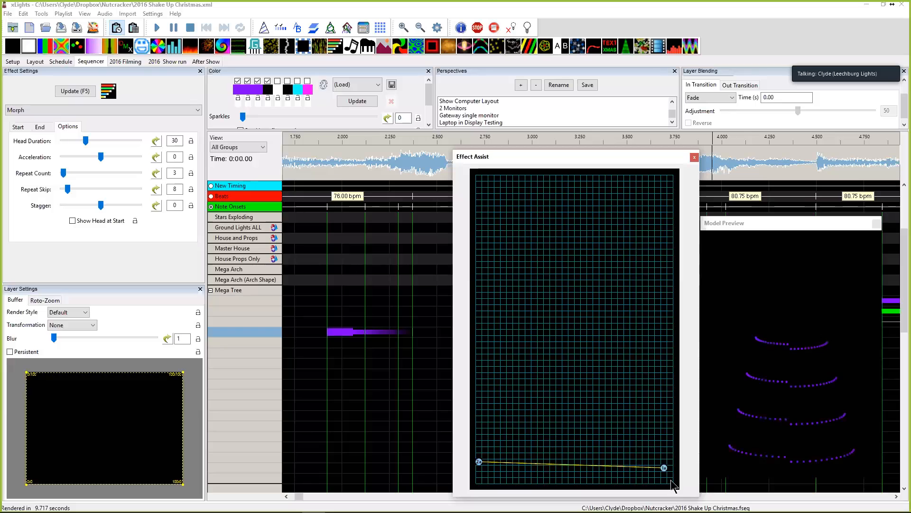
{"action": "left_click_drag", "start_coordinate": [667, 481], "coordinate": [477, 483]}
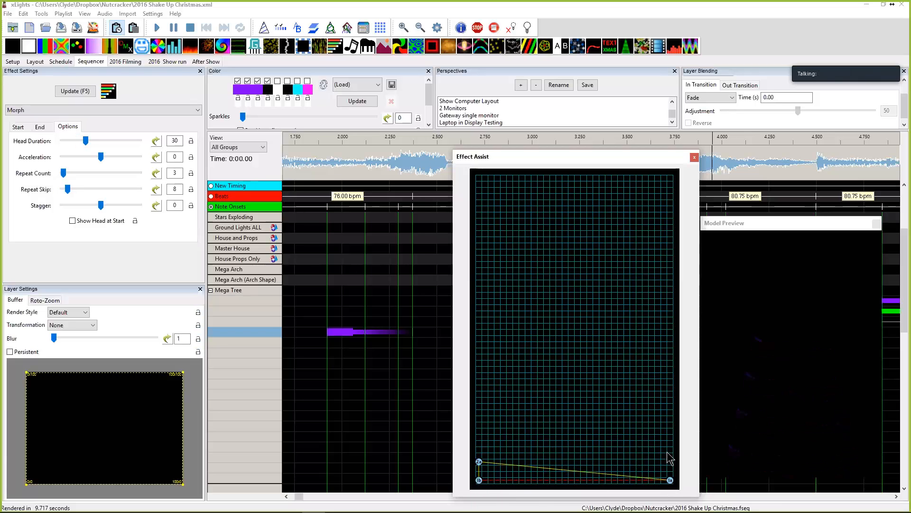
{"action": "left_click_drag", "start_coordinate": [479, 462], "coordinate": [479, 449]}
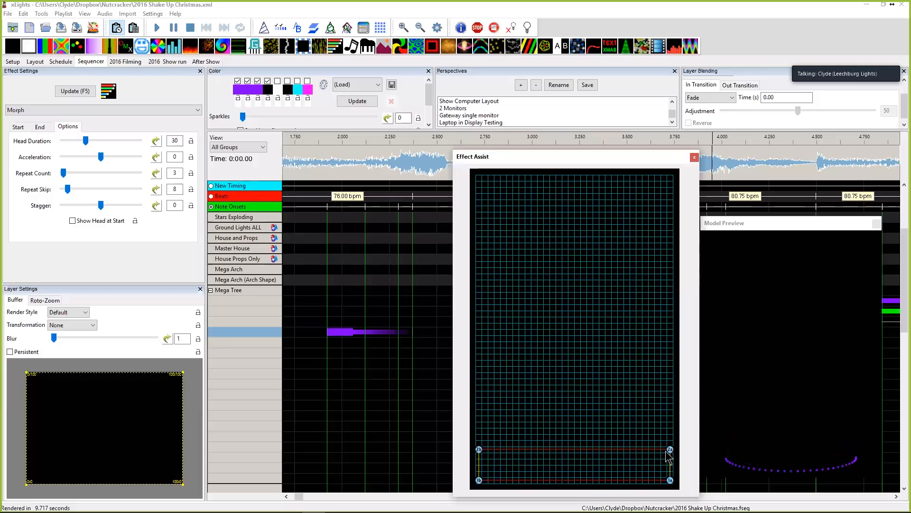
Slant the Morph's end line from two-thirds up the grid's left side to just above the lower-right corner, with Repeat Skip 1.
{"action": "left_click_drag", "start_coordinate": [670, 449], "coordinate": [670, 473]}
{"action": "left_click", "coordinate": [9, 507]}
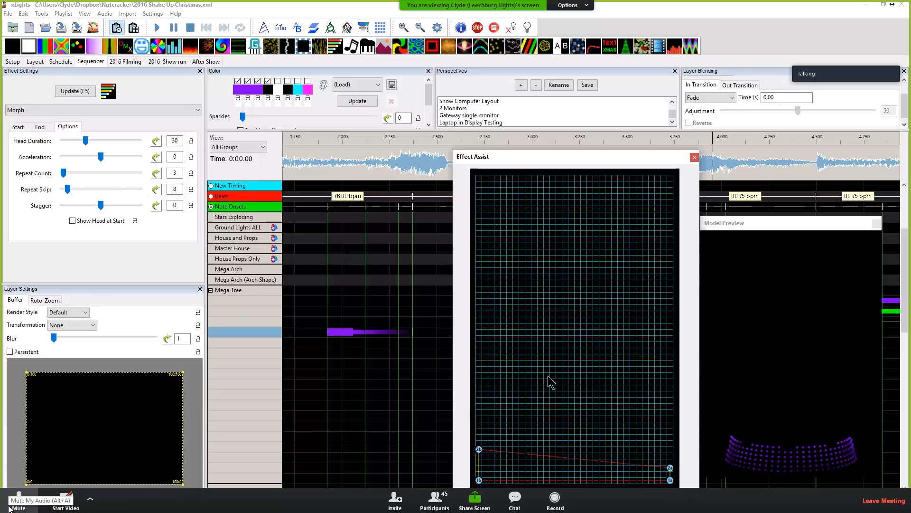
{"action": "left_click", "coordinate": [9, 507]}
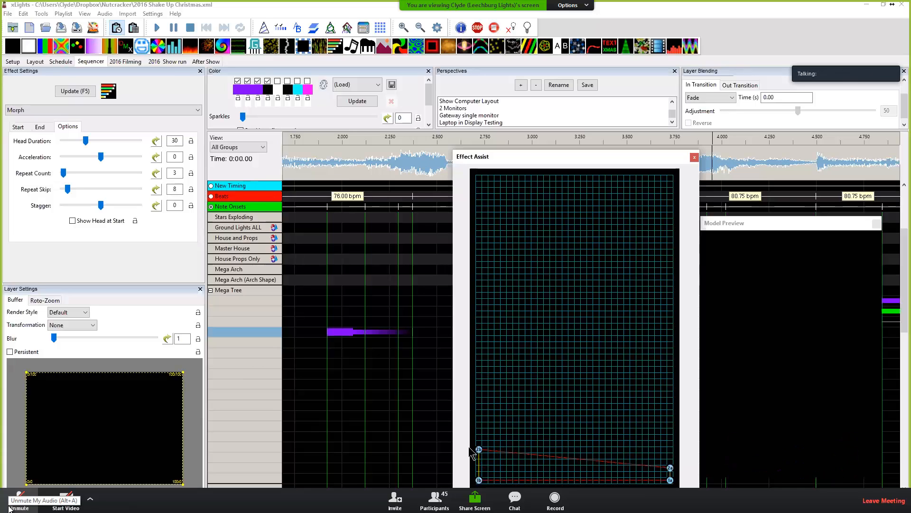
{"action": "left_click_drag", "start_coordinate": [670, 468], "coordinate": [670, 475]}
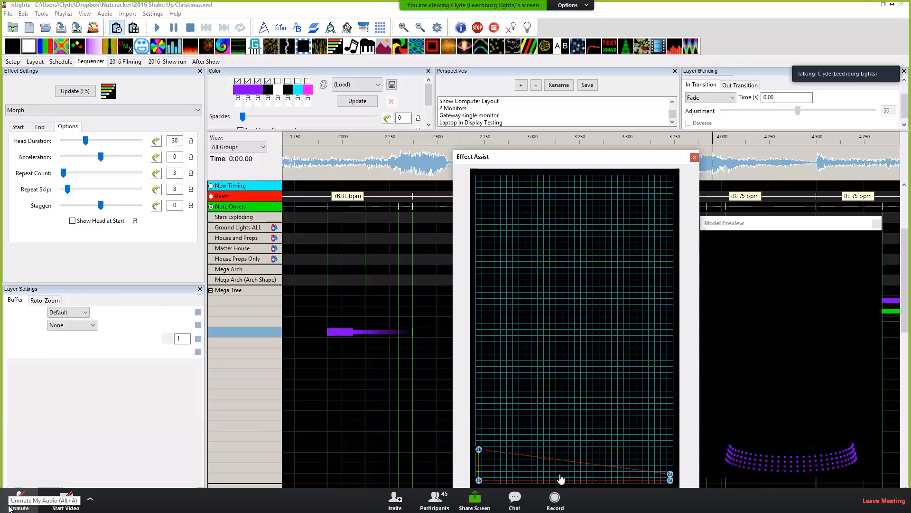
{"action": "left_click_drag", "start_coordinate": [479, 450], "coordinate": [479, 431]}
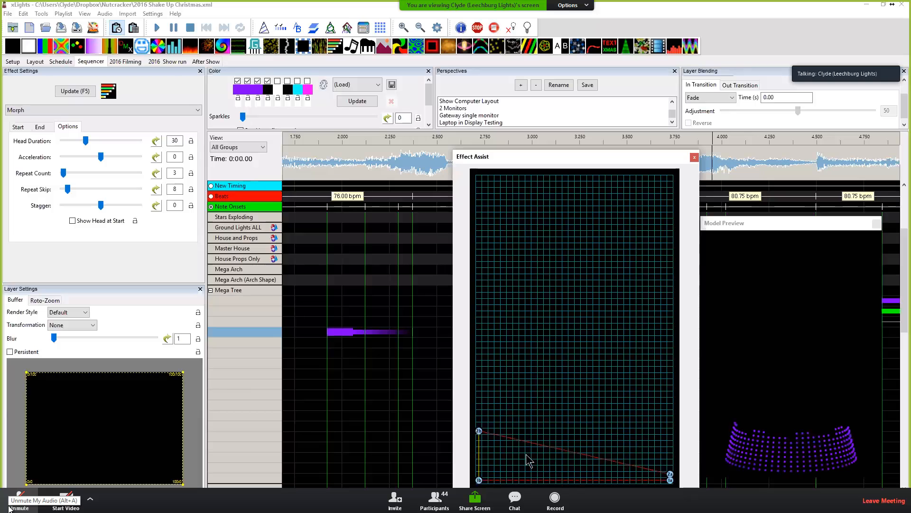
{"action": "left_click_drag", "start_coordinate": [479, 430], "coordinate": [479, 277]}
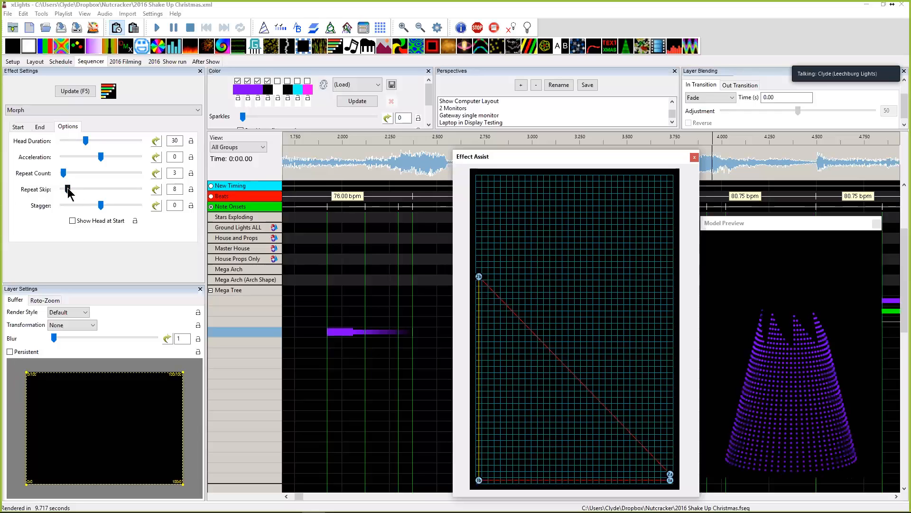
{"action": "left_click_drag", "start_coordinate": [67, 189], "coordinate": [61, 189]}
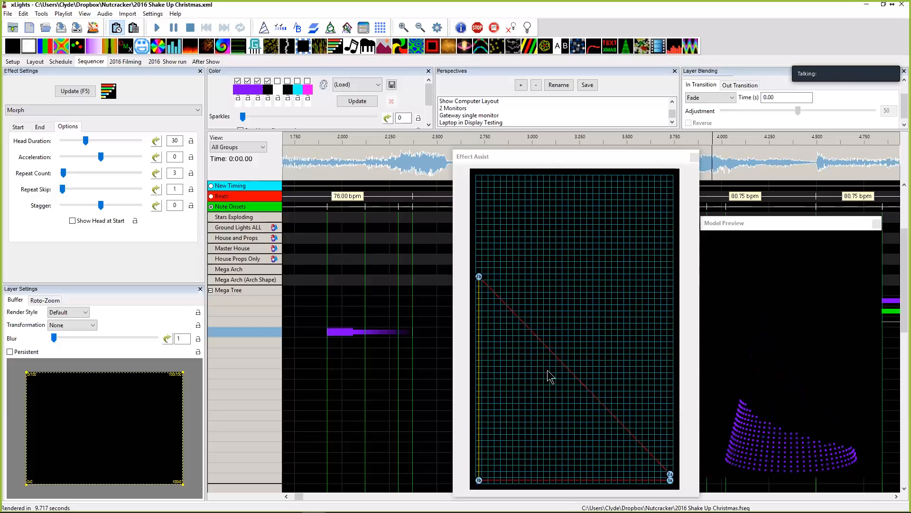
Redraw the Morph from the grid's lower-left corner to its right edge, with Repeat Count 37 and Repeat Skip 4.
{"action": "left_click_drag", "start_coordinate": [484, 456], "coordinate": [504, 480]}
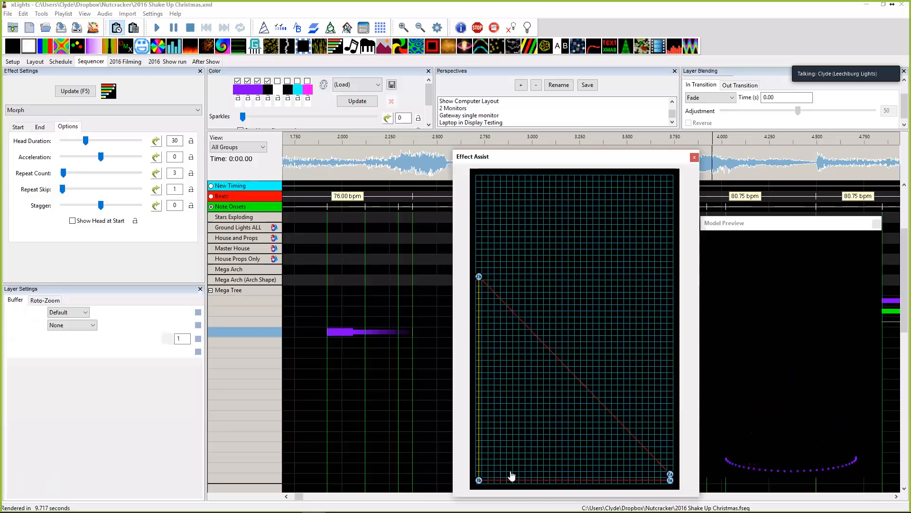
{"action": "left_click_drag", "start_coordinate": [670, 364], "coordinate": [666, 348]}
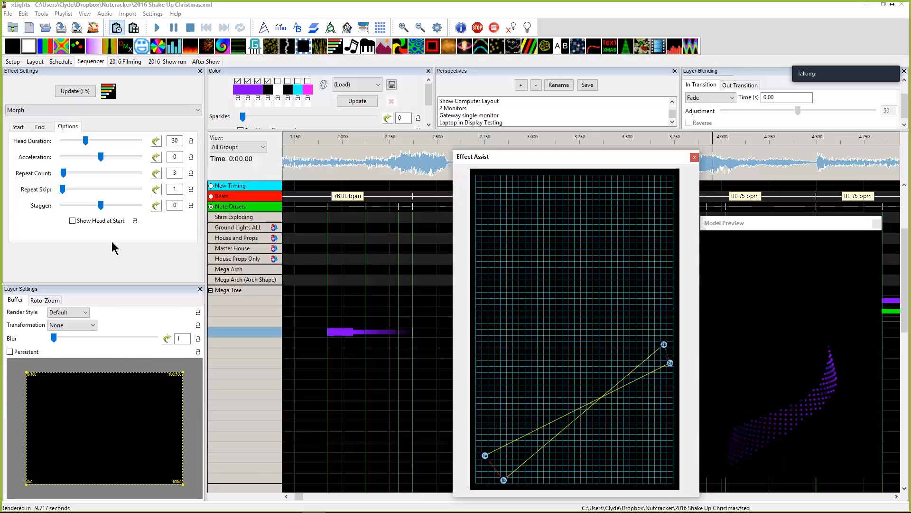
{"action": "left_click_drag", "start_coordinate": [63, 172], "coordinate": [74, 174]}
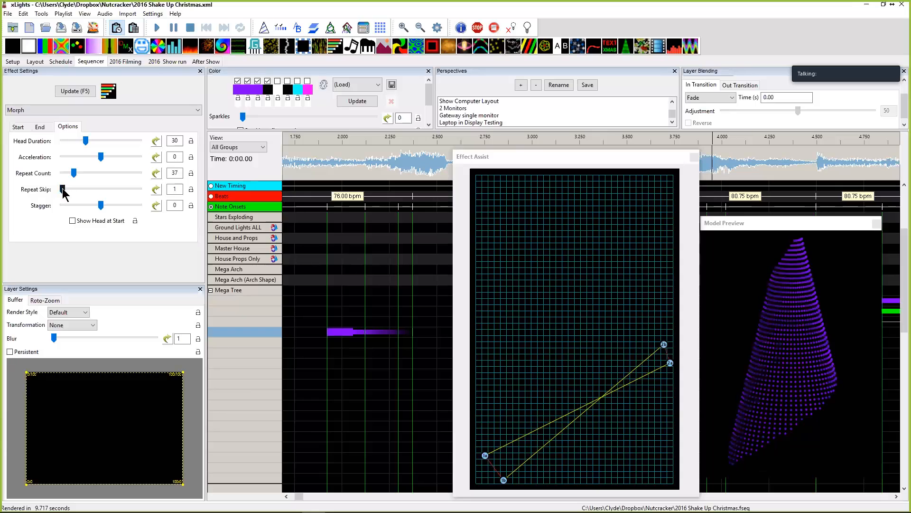
{"action": "left_click_drag", "start_coordinate": [178, 189], "coordinate": [166, 190]}
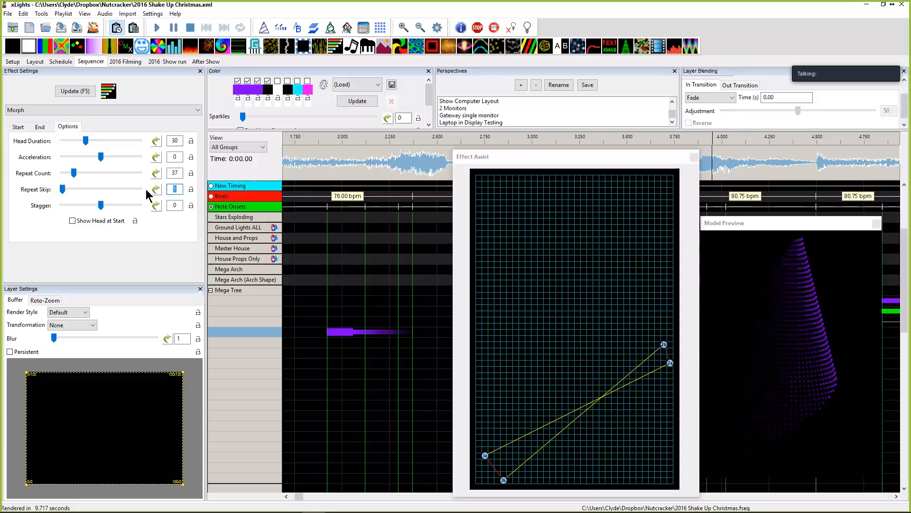
{"action": "type", "text": "2"}
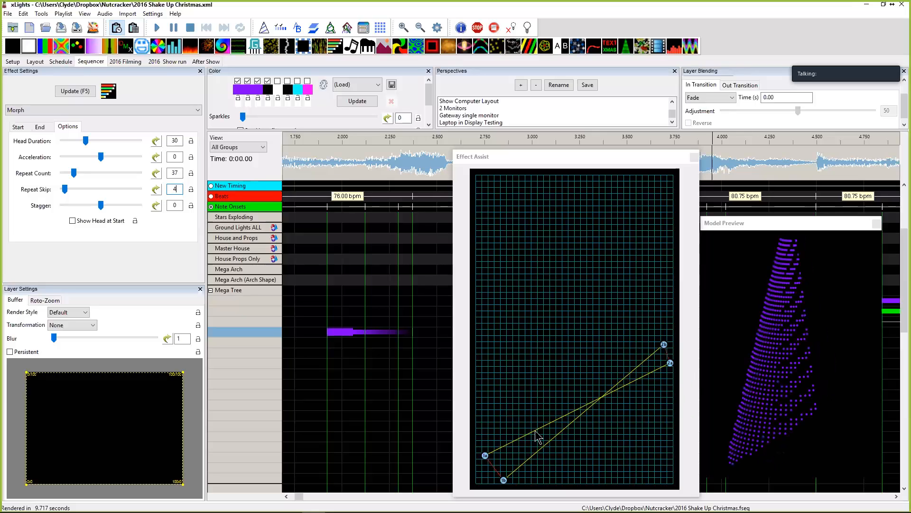
Lower the end line on the grid's right edge and align both start points on the left edge to form a parallel diagonal band.
{"action": "left_click_drag", "start_coordinate": [667, 354], "coordinate": [670, 397]}
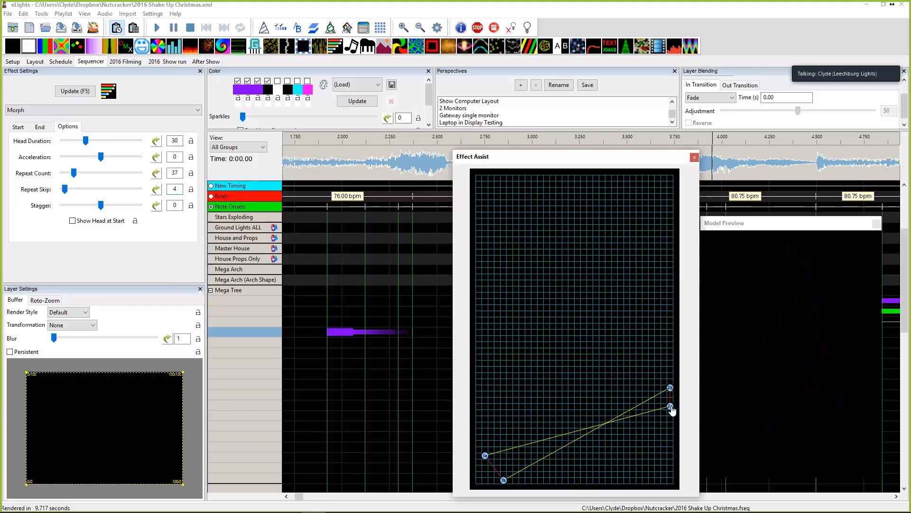
{"action": "left_click_drag", "start_coordinate": [671, 407], "coordinate": [670, 423]}
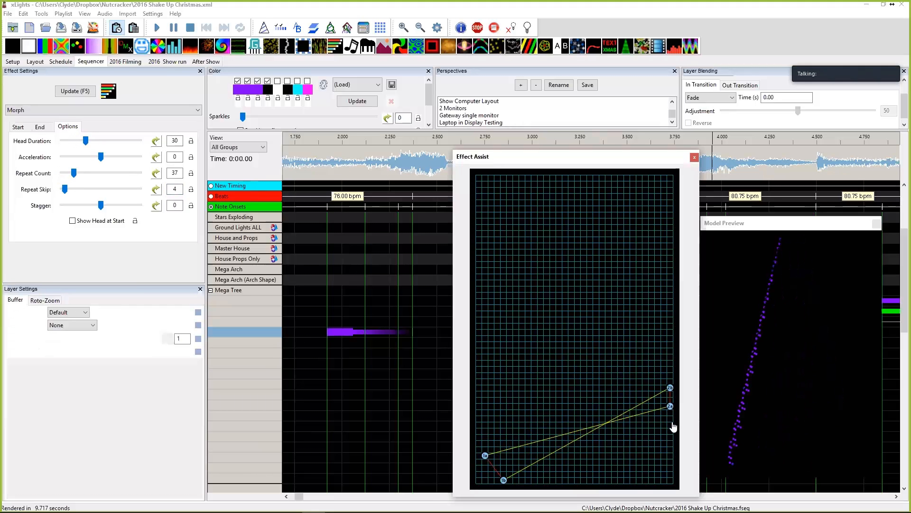
{"action": "left_click_drag", "start_coordinate": [484, 456], "coordinate": [479, 456]}
{"action": "left_click_drag", "start_coordinate": [504, 479], "coordinate": [480, 469]}
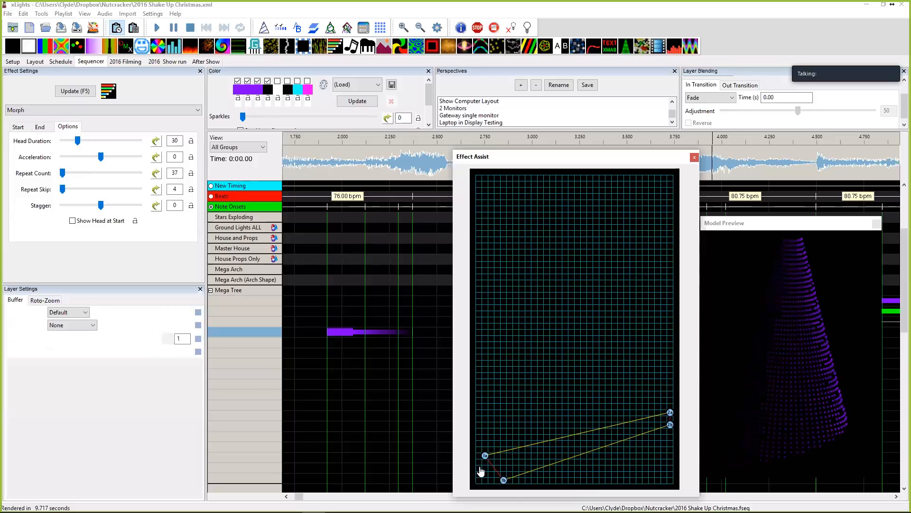
Try a Stagger of 27 on the Morph and extend the effect to end at about 2.75 seconds.
{"action": "mouse_move", "coordinate": [453, 512]}
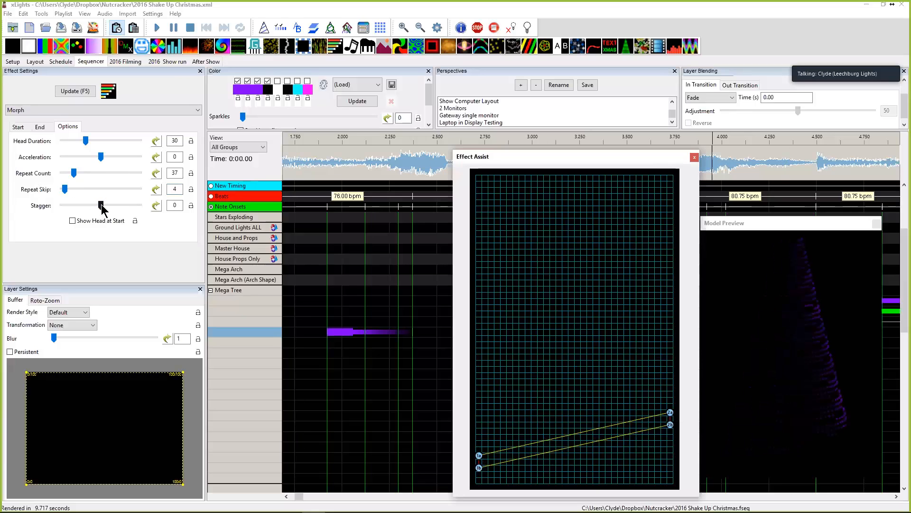
{"action": "mouse_move", "coordinate": [101, 204]}
{"action": "left_mouse_down"}
{"action": "mouse_move", "coordinate": [121, 204]}
{"action": "mouse_move", "coordinate": [112, 206]}
{"action": "left_mouse_up"}
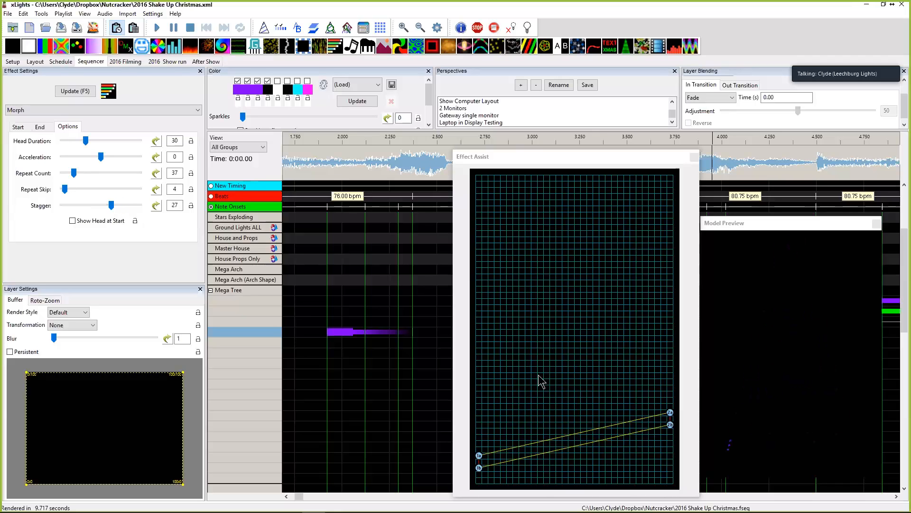
{"action": "left_click_drag", "start_coordinate": [413, 332], "coordinate": [494, 332]}
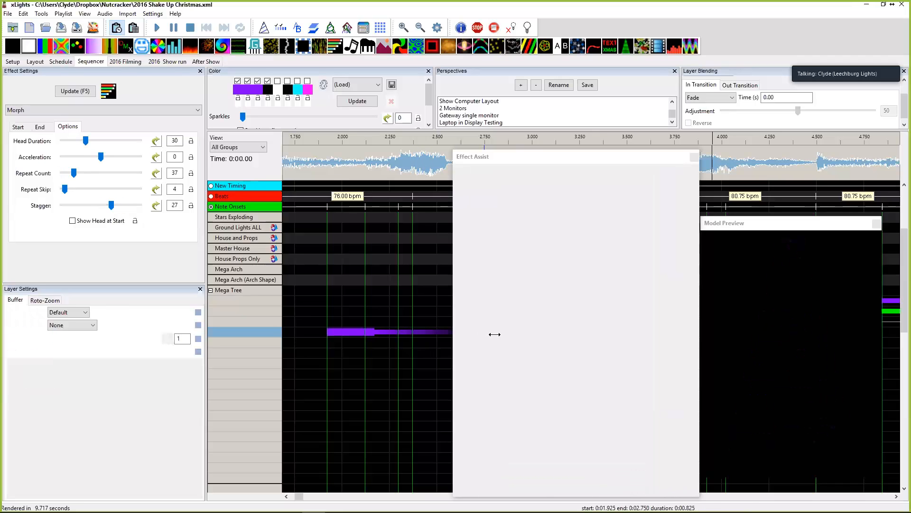
Set the Morph's Stagger to 5 after trying a value of 20.
{"action": "left_click", "coordinate": [176, 206]}
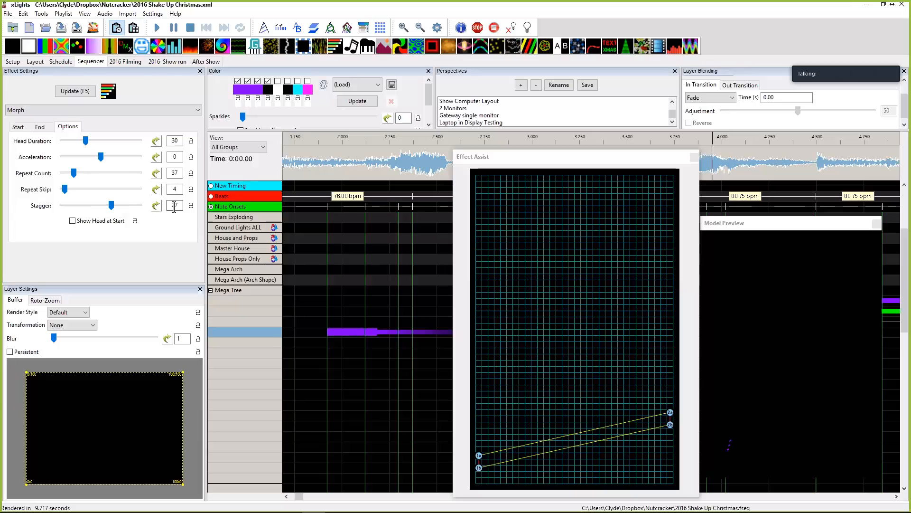
{"action": "key", "text": "BackSpace"}
{"action": "type", "text": "0"}
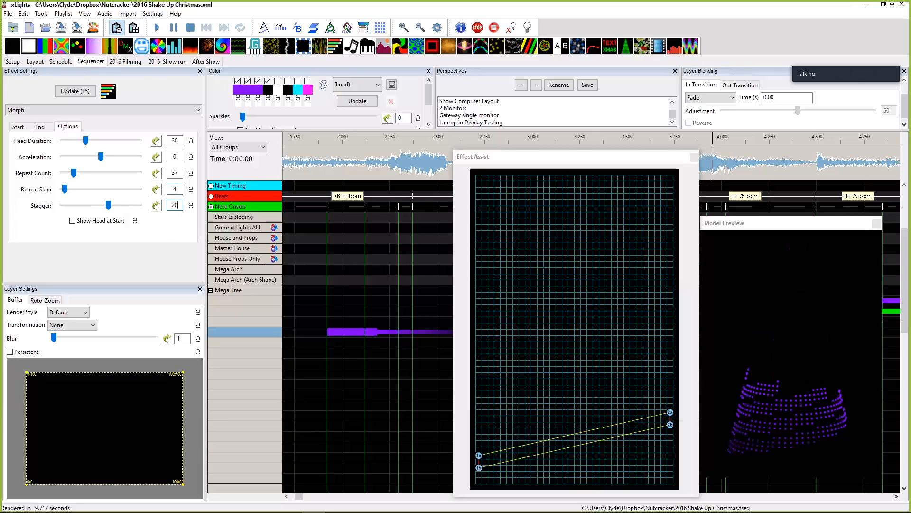
{"action": "key", "text": "BackSpace"}
{"action": "key", "text": "BackSpace"}
{"action": "type", "text": "5"}
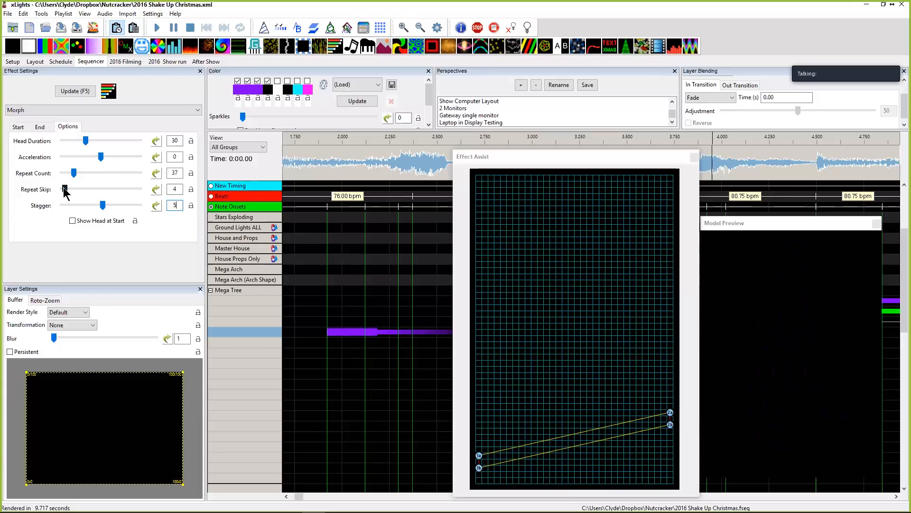
Set the Morph's Repeat Skip to 11 and reselect the purple Morph on the Mega Tree.
{"action": "left_click_drag", "start_coordinate": [68, 189], "coordinate": [70, 189]}
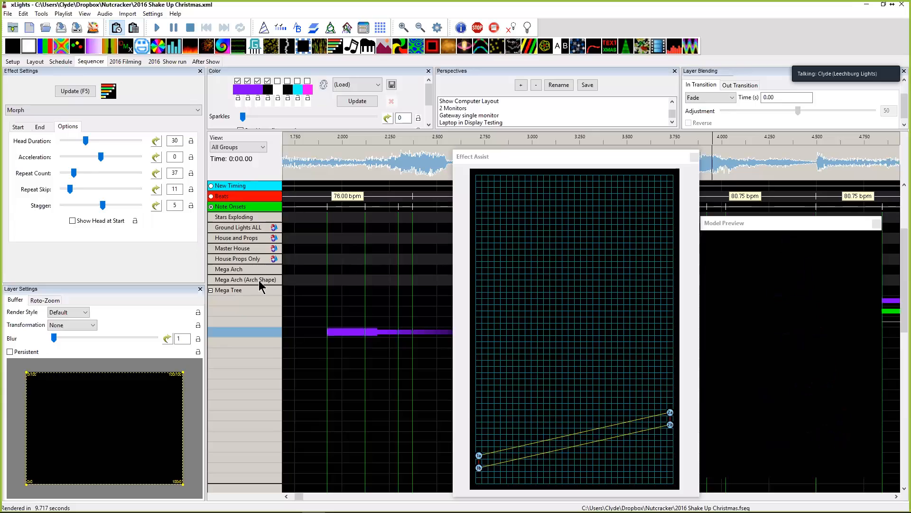
{"action": "left_click", "coordinate": [361, 342]}
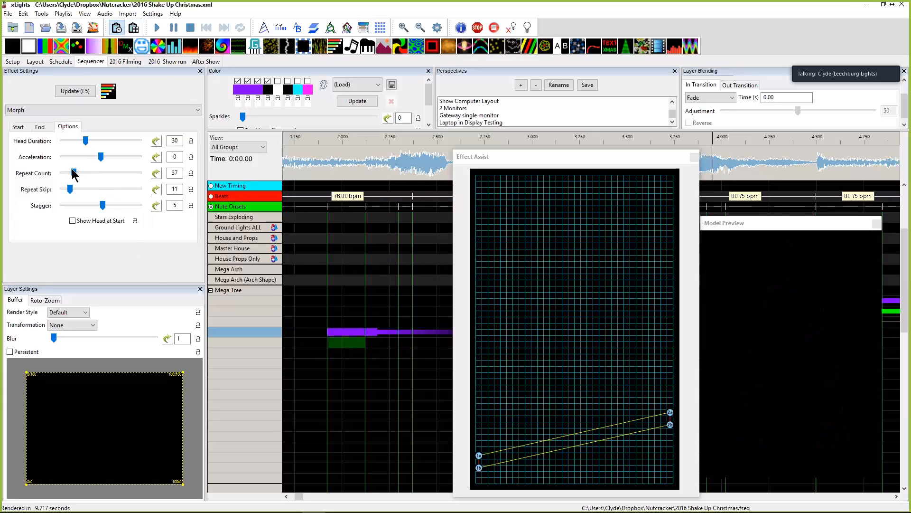
{"action": "left_click_drag", "start_coordinate": [73, 173], "coordinate": [66, 173]}
{"action": "left_click", "coordinate": [479, 469]}
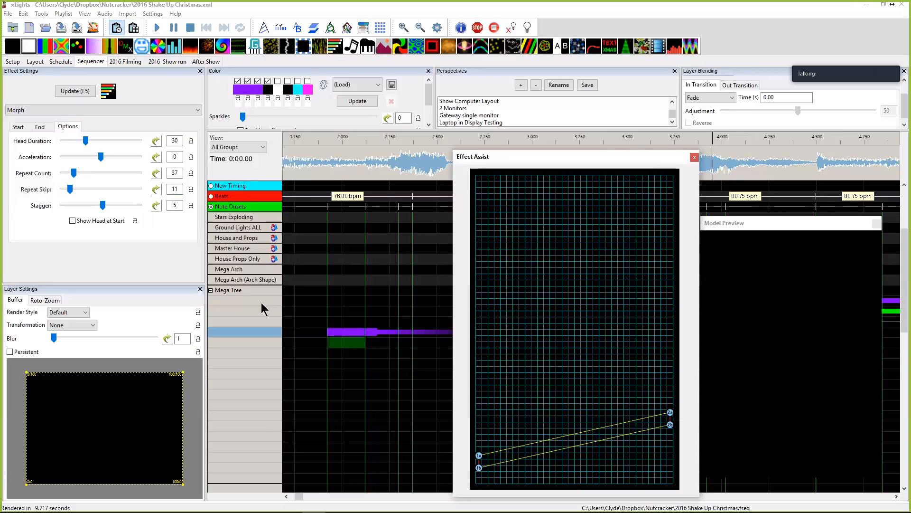
{"action": "left_click", "coordinate": [328, 332]}
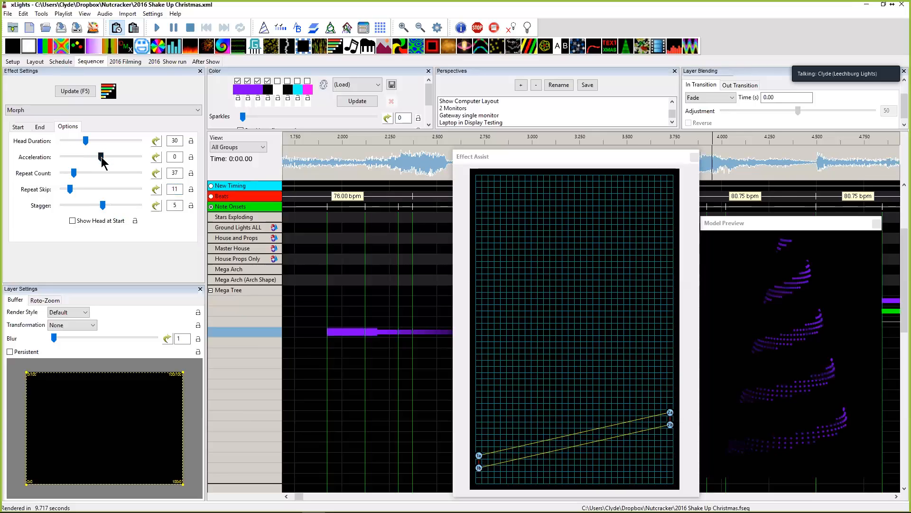
Set the Morph's Head Length to 5 for the start and 18 for the end.
{"action": "left_click", "coordinate": [19, 127]}
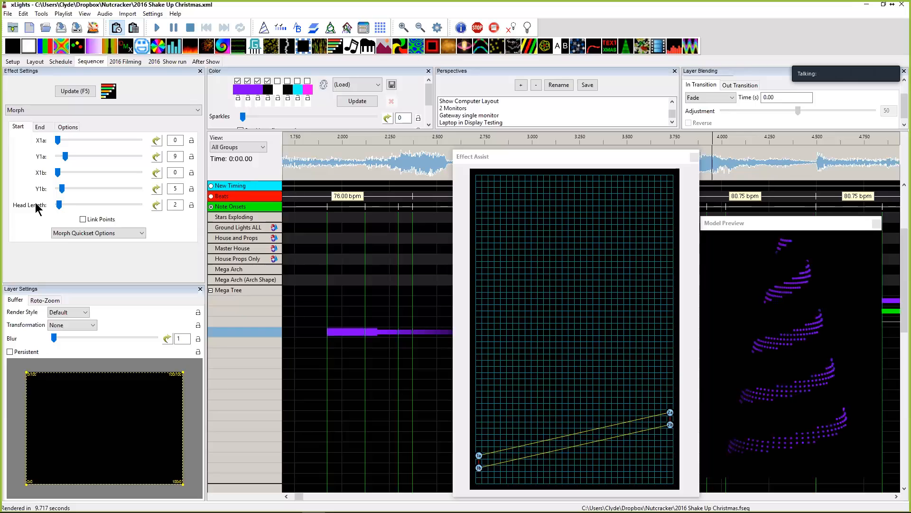
{"action": "left_click_drag", "start_coordinate": [69, 204], "coordinate": [62, 204]}
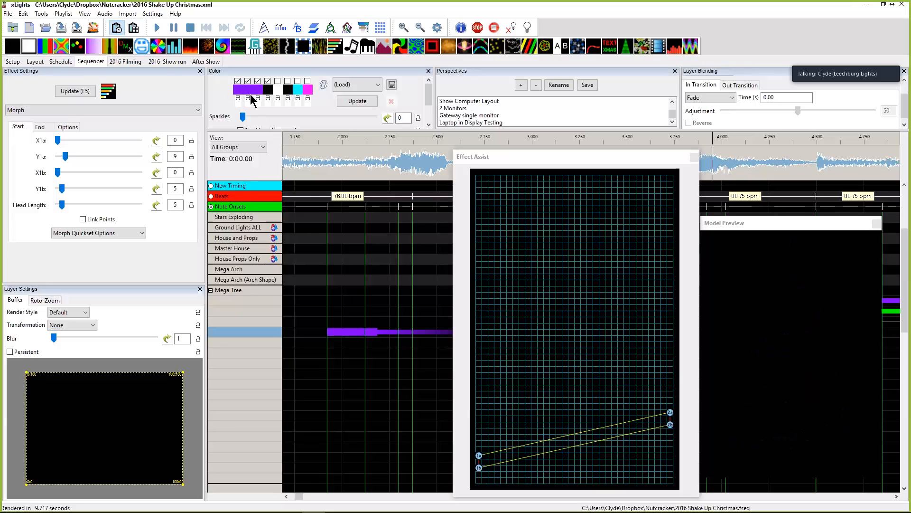
{"action": "left_click", "coordinate": [40, 128]}
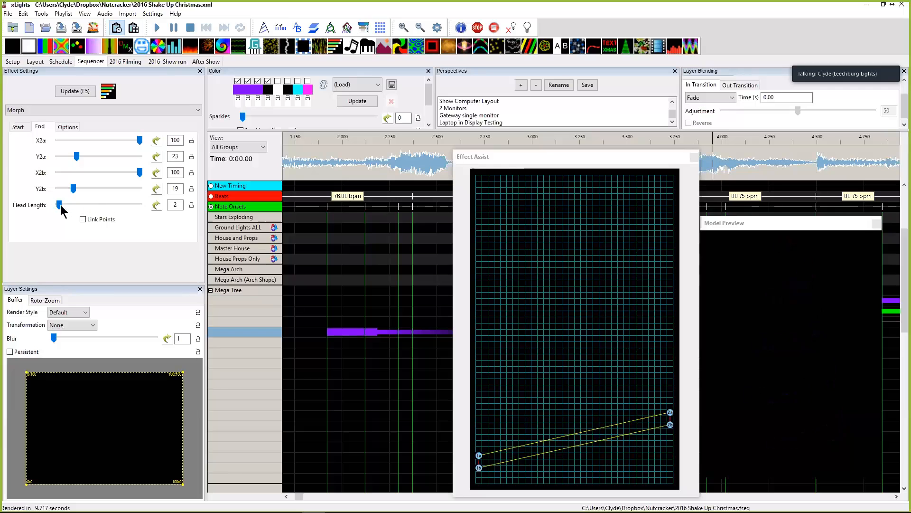
{"action": "left_click_drag", "start_coordinate": [64, 205], "coordinate": [77, 205]}
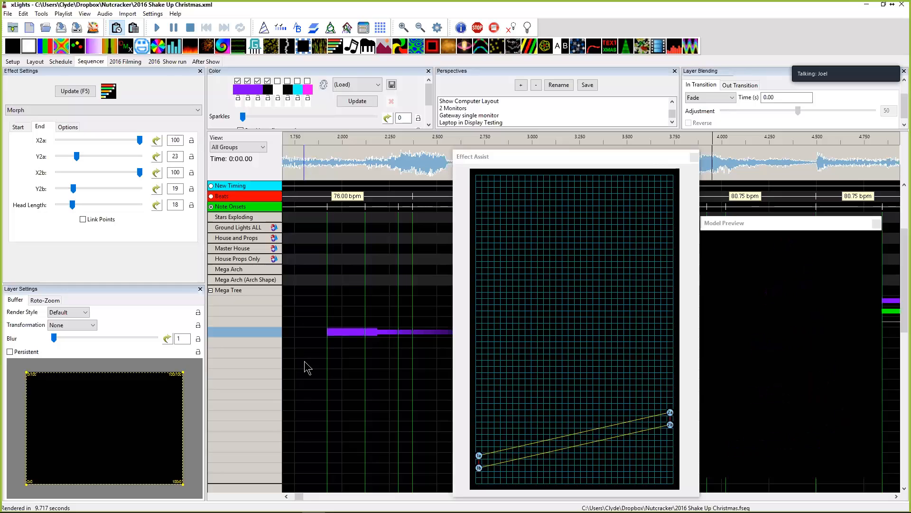
Play the range from about 1.9 to 3 seconds to preview the purple Morph on the Mega Tree.
{"action": "left_click_drag", "start_coordinate": [323, 163], "coordinate": [441, 173]}
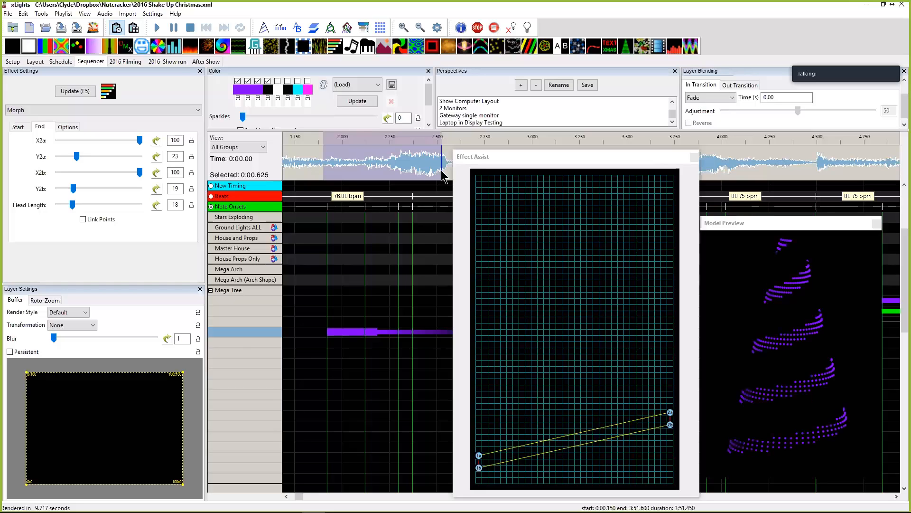
{"action": "left_click_drag", "start_coordinate": [441, 174], "coordinate": [569, 183]}
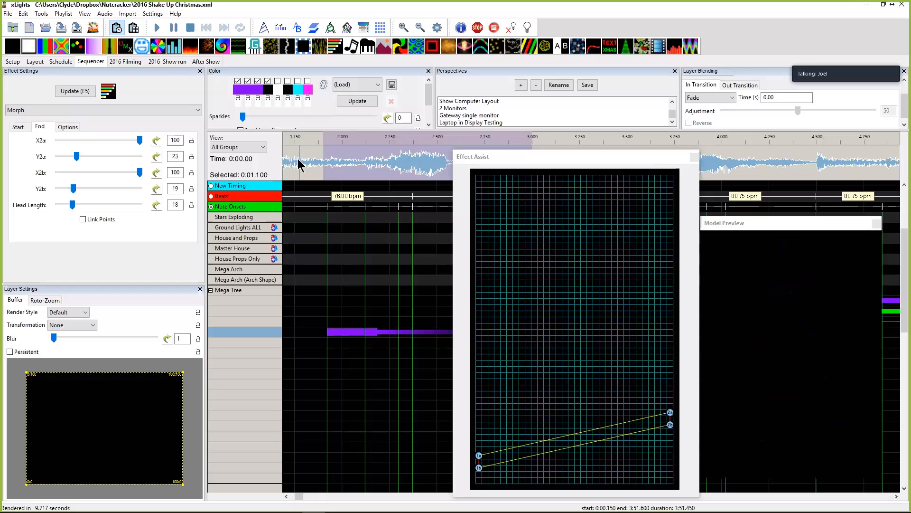
{"action": "key", "text": "space"}
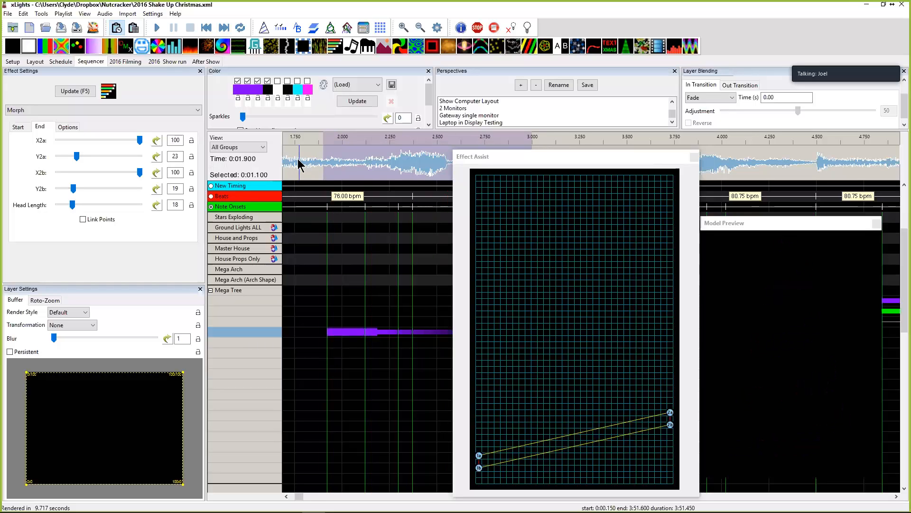
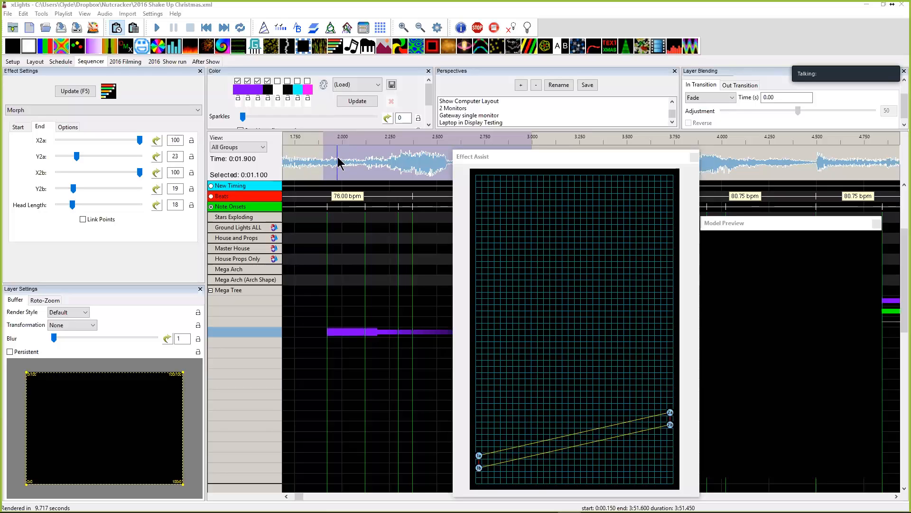
{"action": "key", "text": "space"}
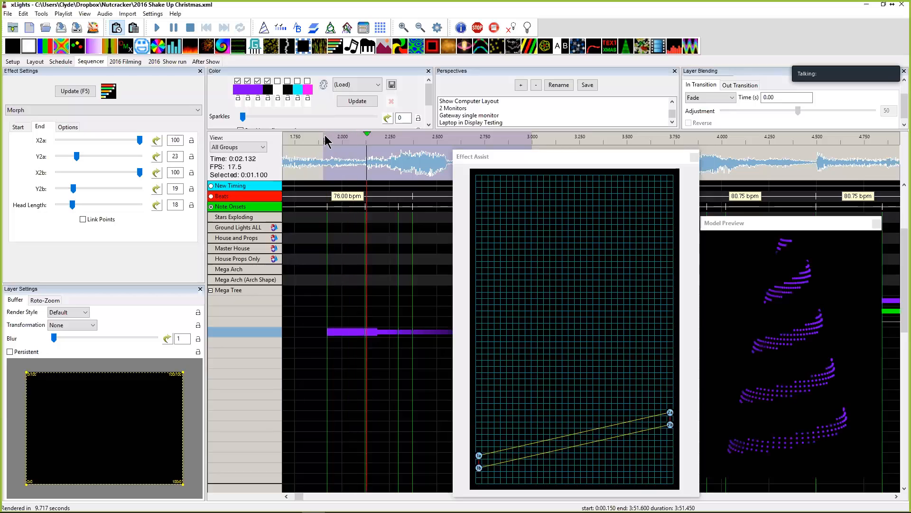
{"action": "key", "text": "space"}
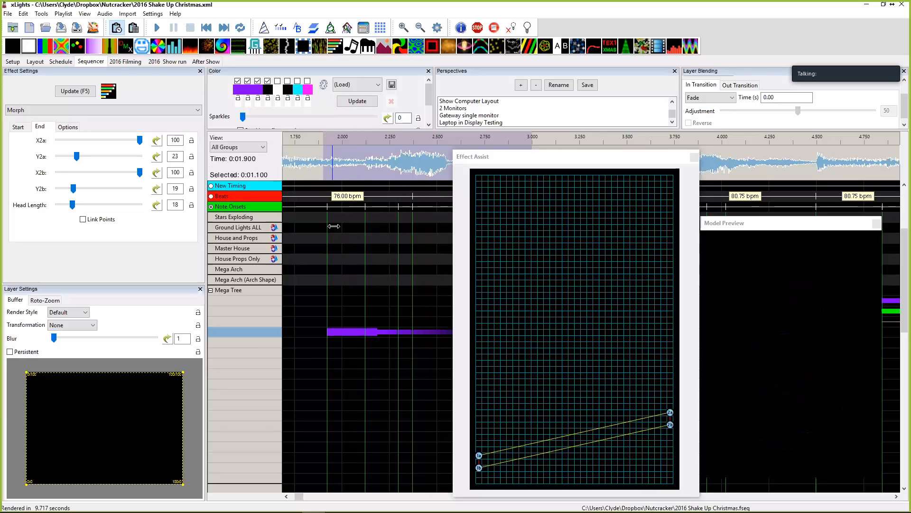
Extend the purple Morph on the Mega Tree to end at 3.05 seconds.
{"action": "scroll", "coordinate": [307, 254], "scroll_direction": "down", "scroll_amount": 1}
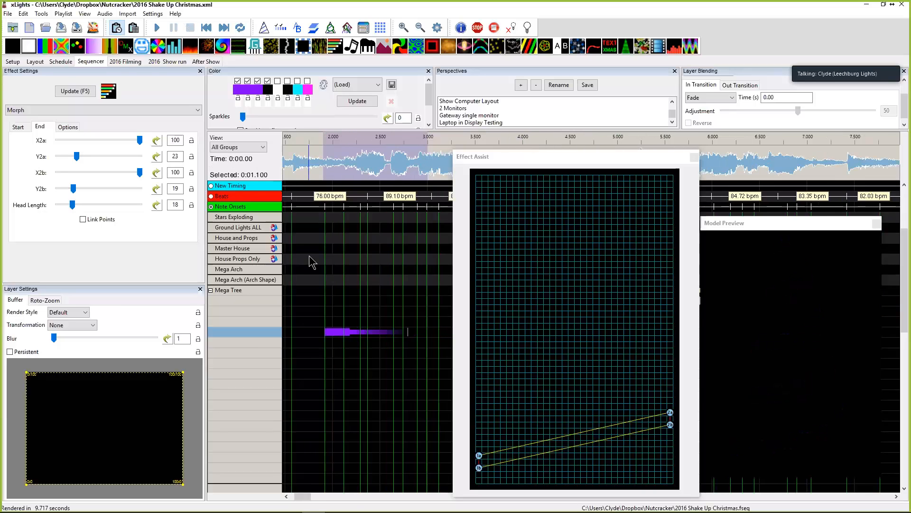
{"action": "left_click_drag", "start_coordinate": [410, 332], "coordinate": [426, 337]}
{"action": "left_click", "coordinate": [337, 327]}
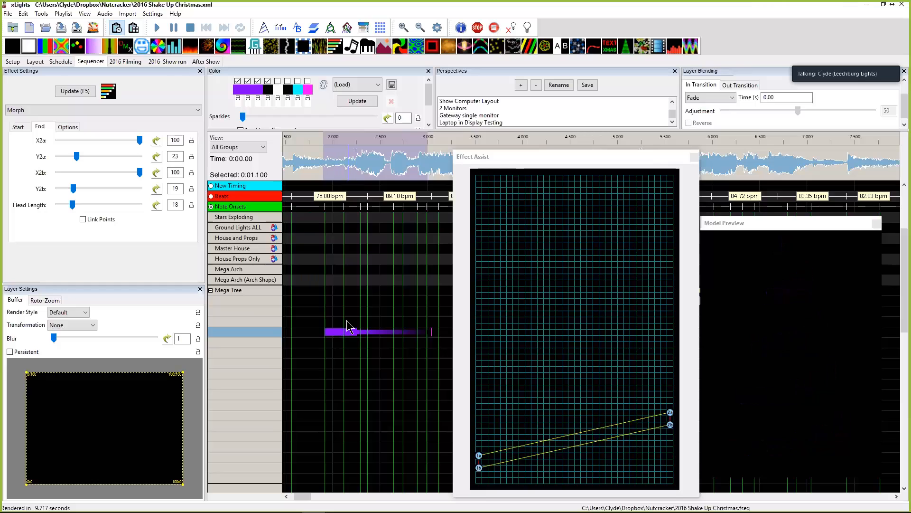
{"action": "left_click_drag", "start_coordinate": [324, 323], "coordinate": [375, 322]}
{"action": "left_click", "coordinate": [341, 324]}
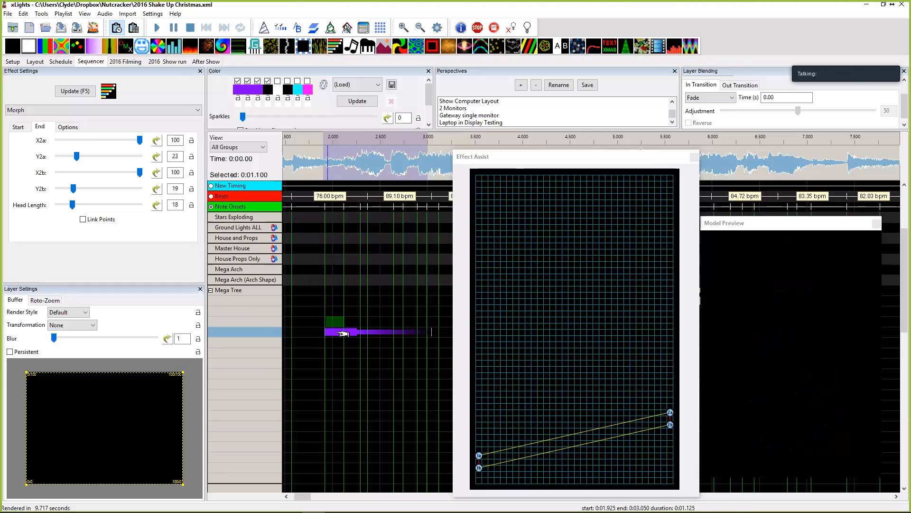
Paste a copy of the purple Morph on the layer below, starting at 2.125 seconds, and apply the white-to-red palette.
{"action": "left_click", "coordinate": [325, 331]}
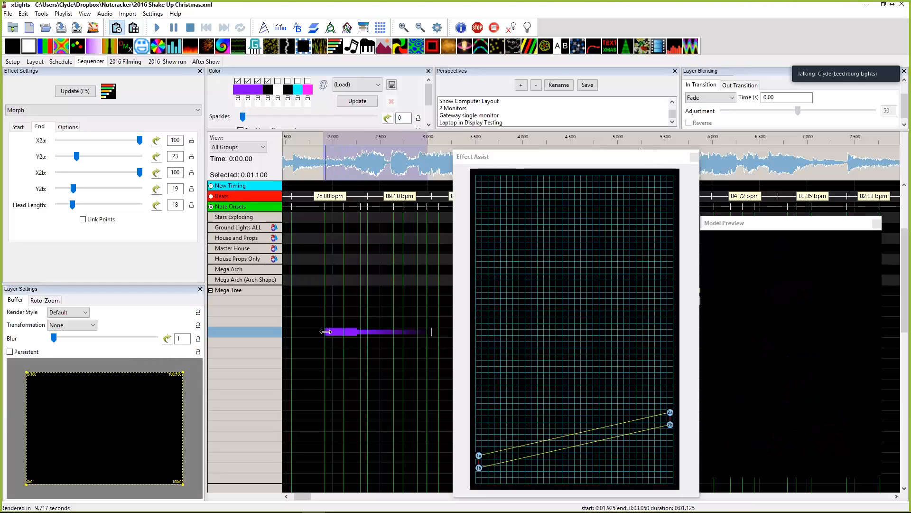
{"action": "right_click", "coordinate": [326, 332]}
{"action": "left_click", "coordinate": [349, 338]}
{"action": "right_click", "coordinate": [349, 342]}
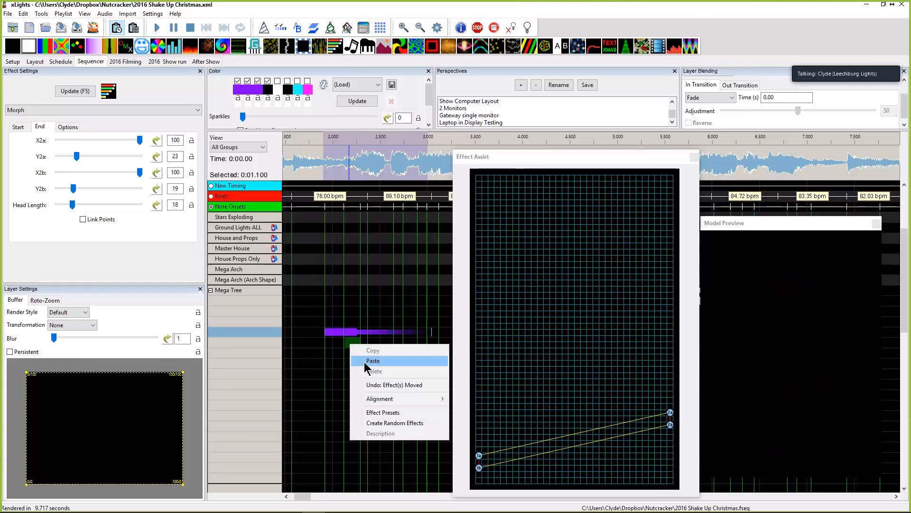
{"action": "left_click", "coordinate": [366, 357]}
{"action": "left_click_drag", "start_coordinate": [436, 356], "coordinate": [327, 349]}
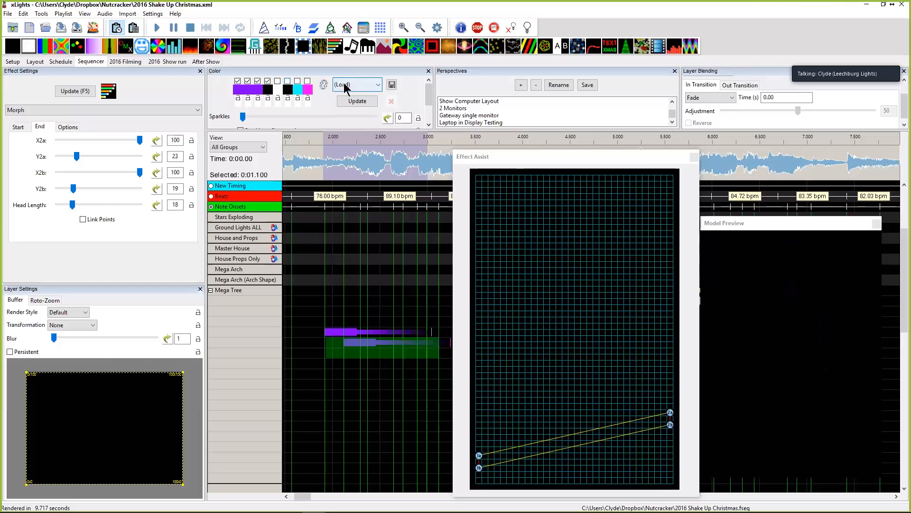
{"action": "left_click", "coordinate": [340, 85]}
{"action": "left_click", "coordinate": [350, 41]}
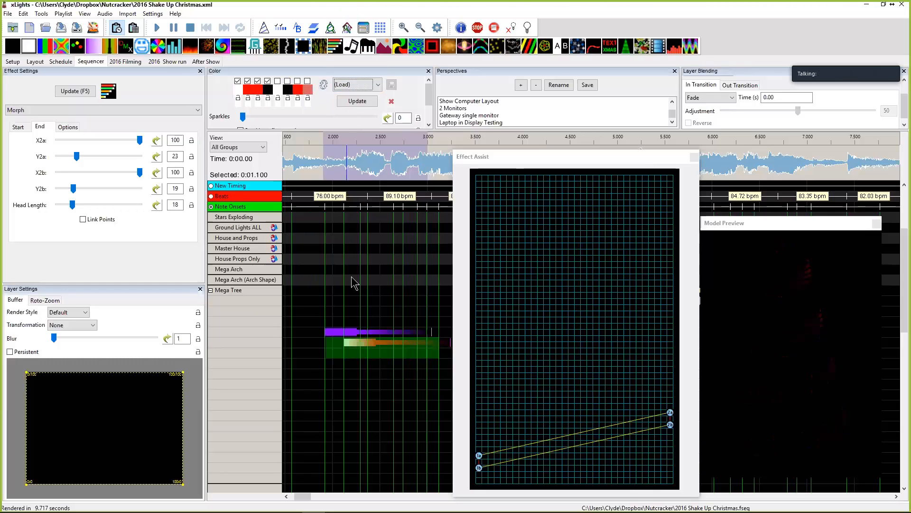
Paste another Morph copy on the third layer down, apply the white-to-yellow palette and shift it to start at about 2.475 seconds.
{"action": "left_click", "coordinate": [369, 354]}
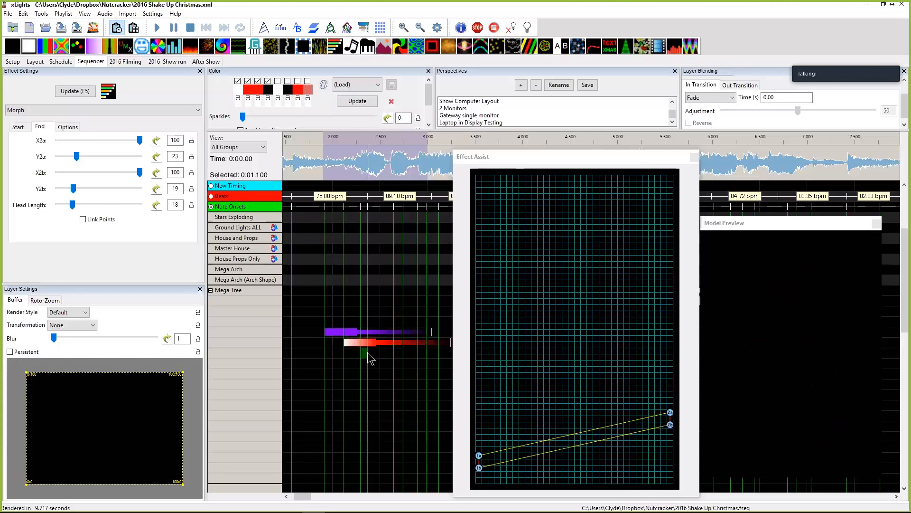
{"action": "right_click", "coordinate": [369, 355]}
{"action": "left_click", "coordinate": [375, 379]}
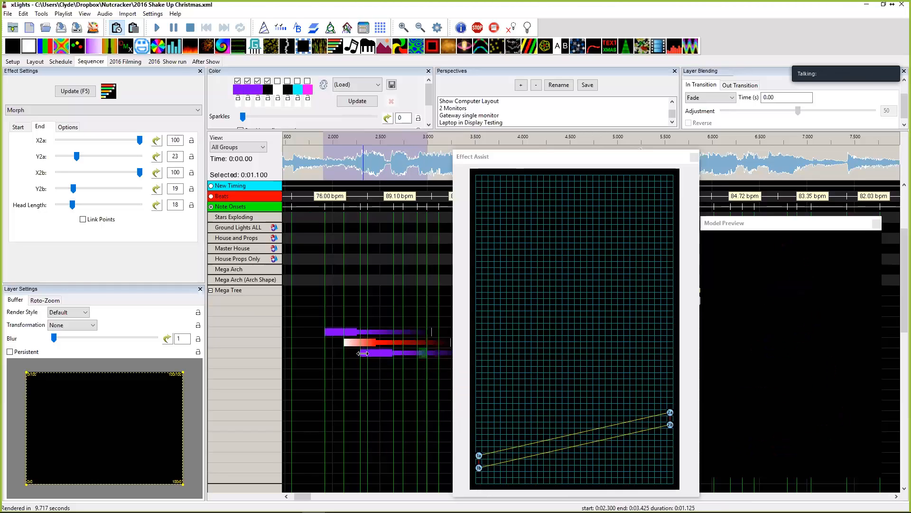
{"action": "left_click_drag", "start_coordinate": [363, 353], "coordinate": [366, 353]}
{"action": "left_click", "coordinate": [354, 84]}
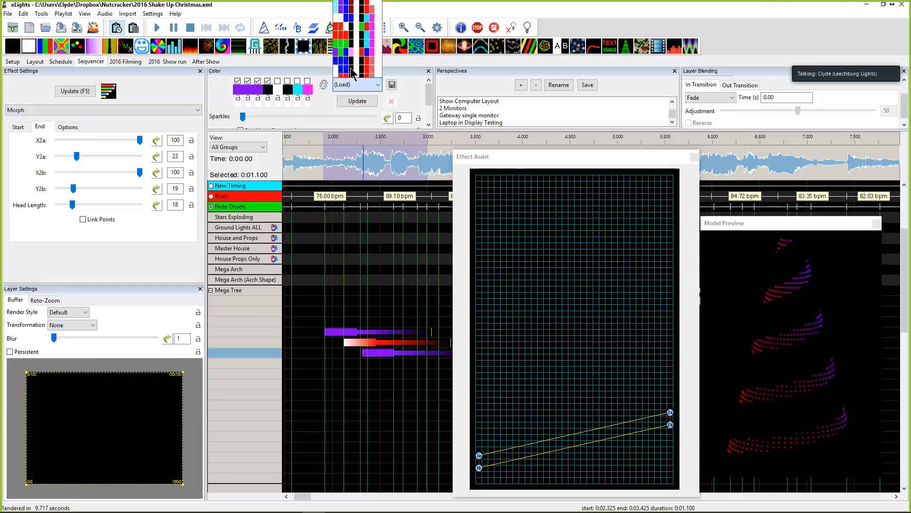
{"action": "left_click", "coordinate": [347, 39]}
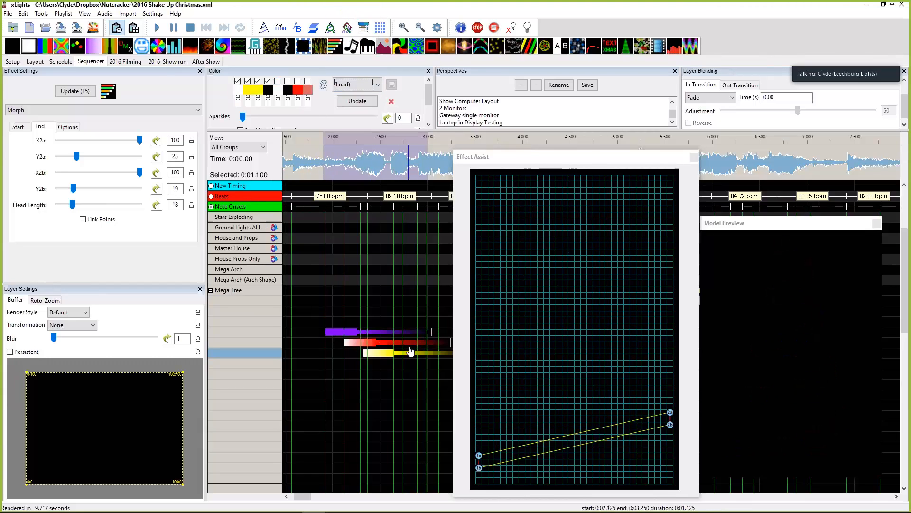
{"action": "left_click_drag", "start_coordinate": [410, 352], "coordinate": [425, 352]}
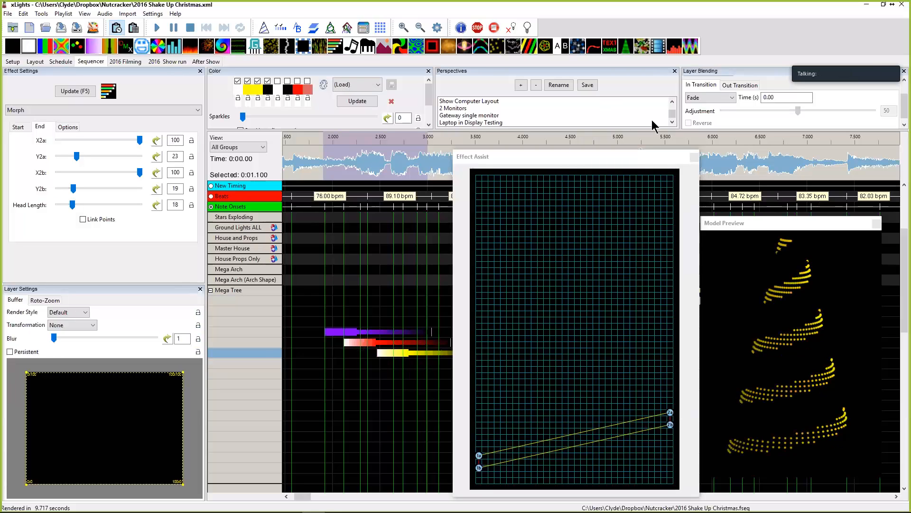
Close the Effect Assist window and play the sequence from 1.7 seconds to preview the layered Morphs.
{"action": "left_click", "coordinate": [694, 157]}
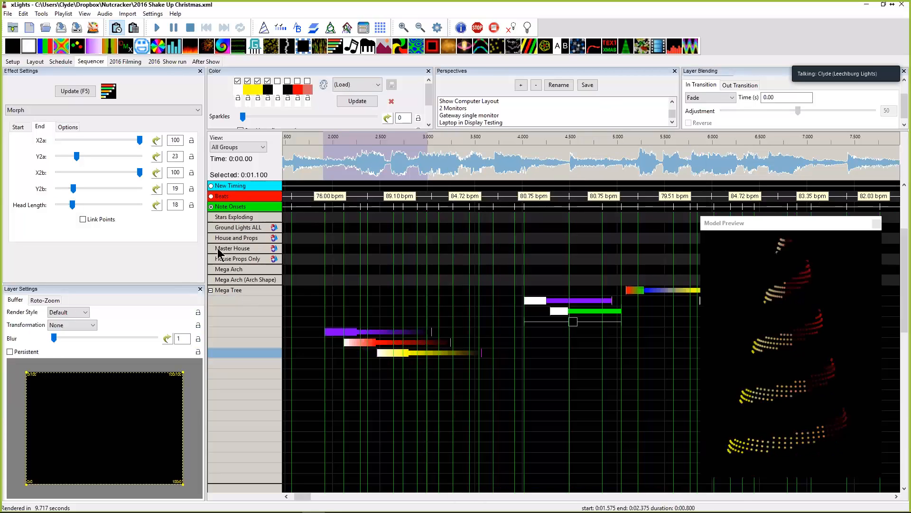
{"action": "left_click", "coordinate": [304, 173]}
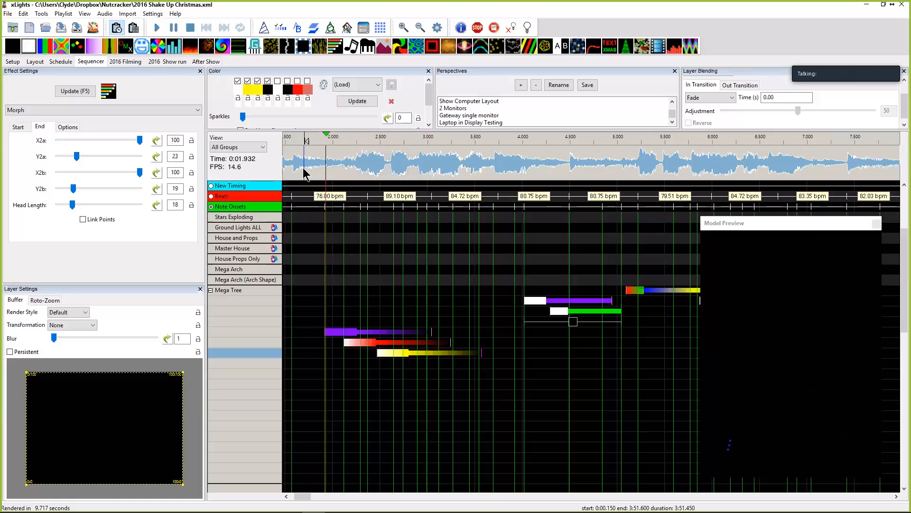
{"action": "key", "text": "space"}
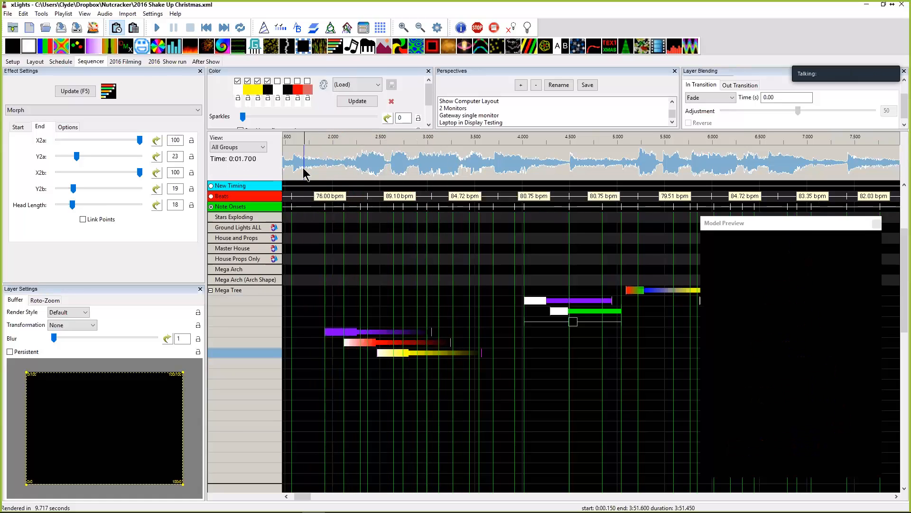
{"action": "key", "text": "space"}
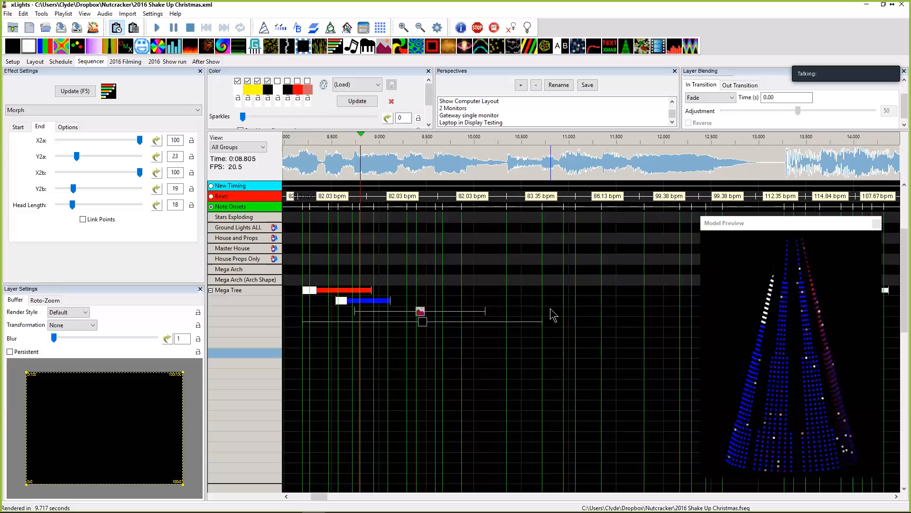
{"action": "key", "text": "space"}
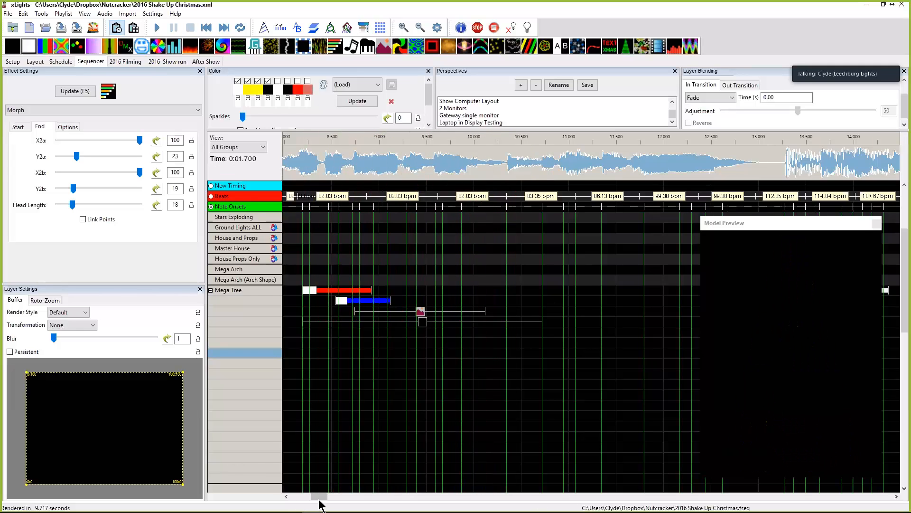
Inspect the settings of the white-and-purple Morph near 4 seconds and the multicolour Morph near 5 seconds on the Mega Tree.
{"action": "left_click_drag", "start_coordinate": [319, 497], "coordinate": [302, 498]}
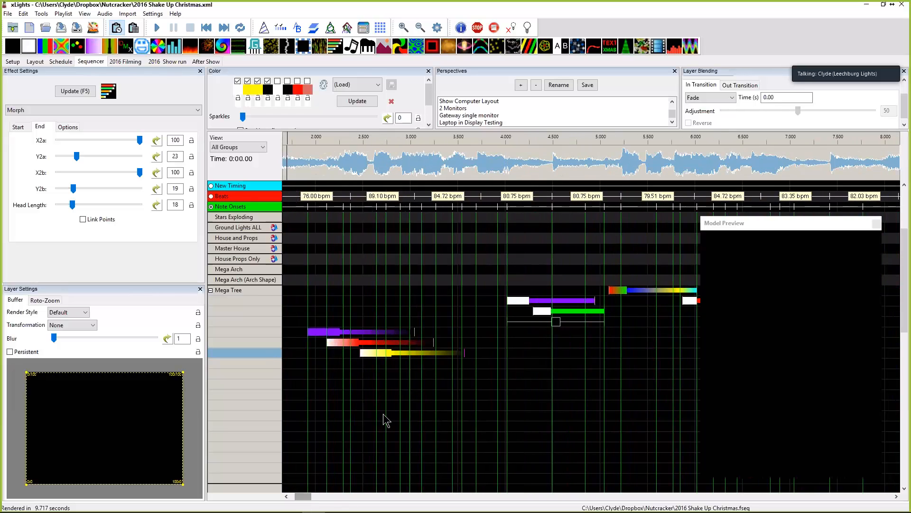
{"action": "left_click", "coordinate": [519, 302]}
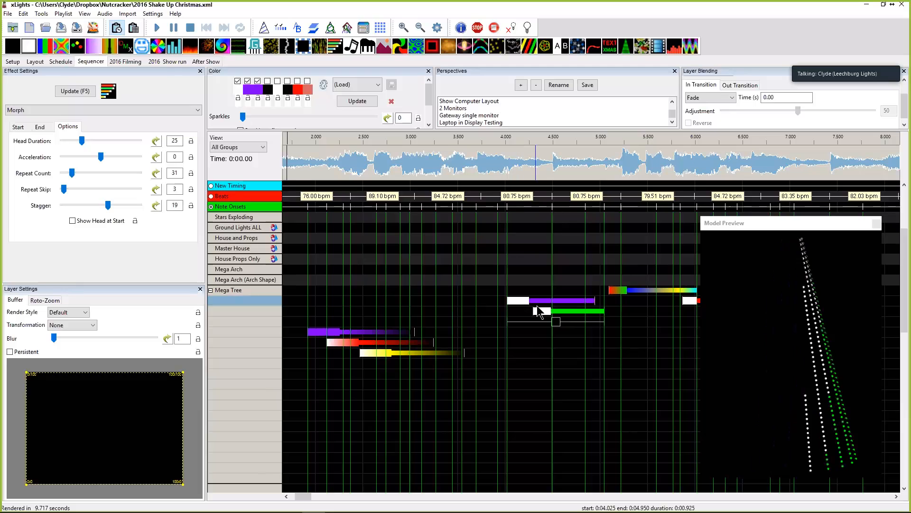
{"action": "scroll", "coordinate": [565, 290], "scroll_direction": "right", "scroll_amount": 3}
{"action": "scroll", "coordinate": [566, 291], "scroll_direction": "right", "scroll_amount": 2}
{"action": "left_click", "coordinate": [567, 291]}
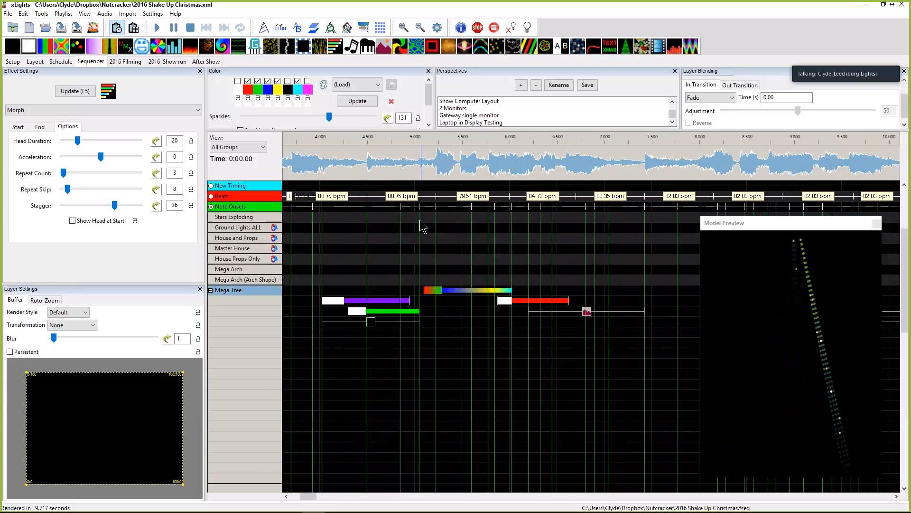
Preview the range from about 4.95 to 6.375 seconds and trim the multicolour Morph's start to about 5.125 seconds.
{"action": "left_click", "coordinate": [406, 167]}
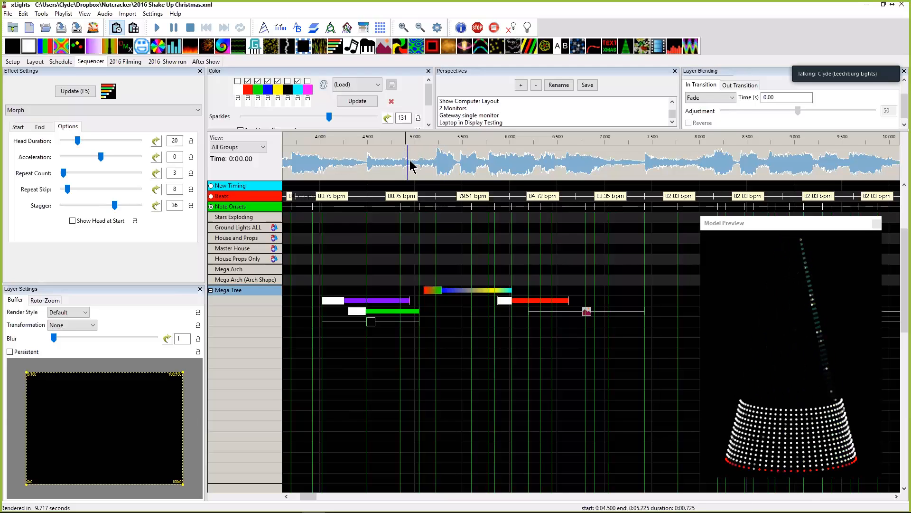
{"action": "left_click_drag", "start_coordinate": [412, 166], "coordinate": [545, 168]}
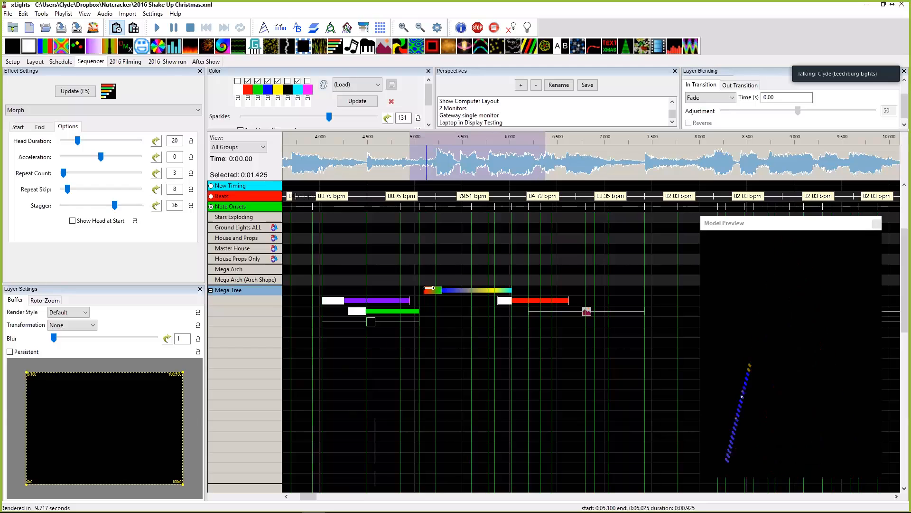
{"action": "left_click_drag", "start_coordinate": [429, 289], "coordinate": [433, 289]}
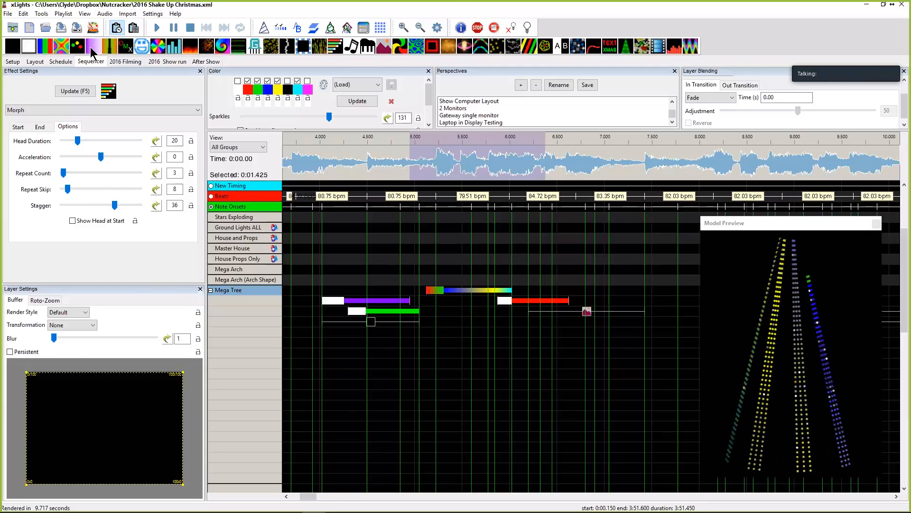
Show the multicolour Morph's start and end points in the Effect Assist window, and close that window.
{"action": "left_click", "coordinate": [90, 15]}
{"action": "left_click", "coordinate": [91, 16]}
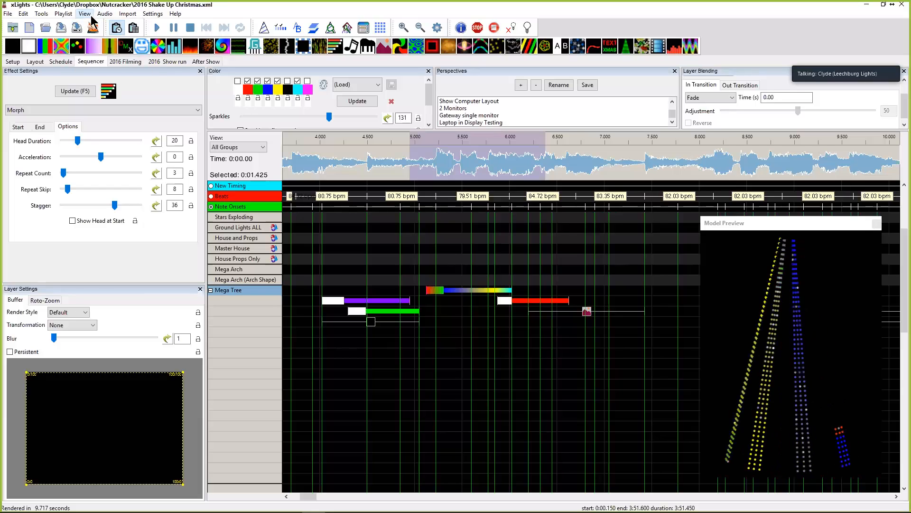
{"action": "left_click", "coordinate": [91, 15]}
{"action": "mouse_move", "coordinate": [100, 75]}
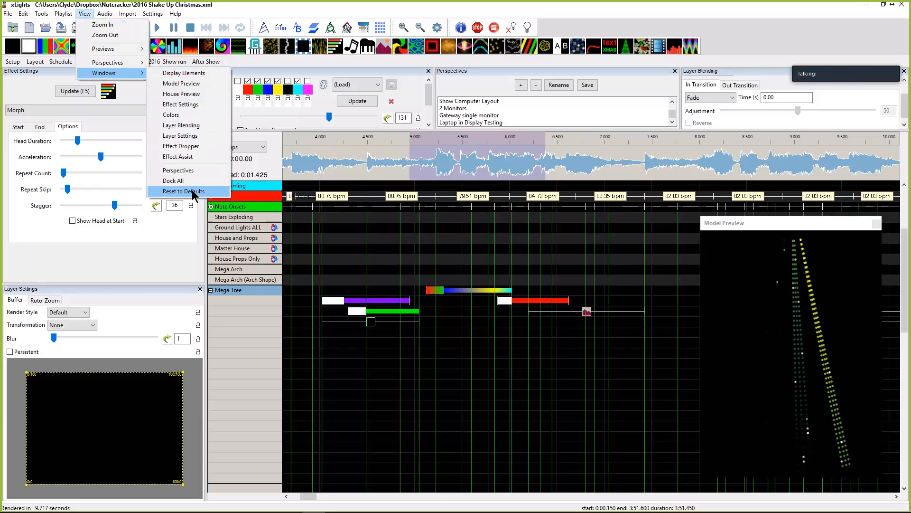
{"action": "left_click", "coordinate": [189, 157]}
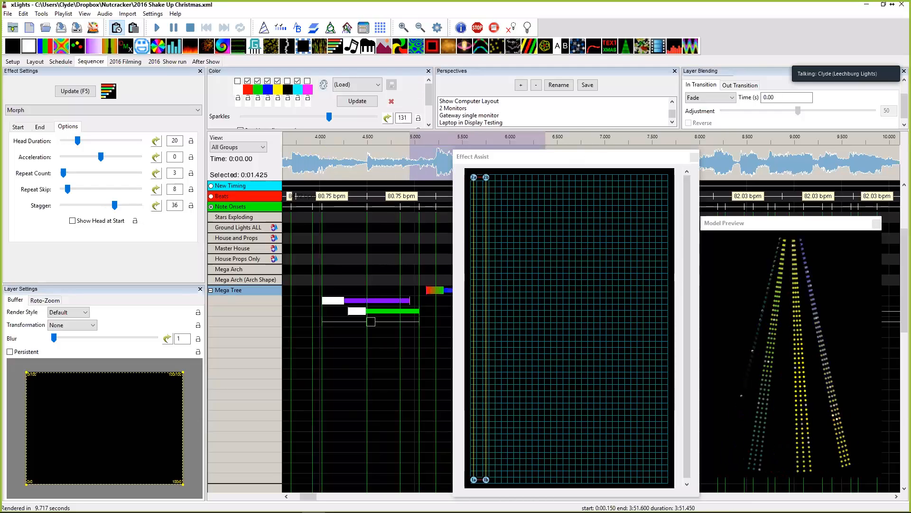
{"action": "left_click", "coordinate": [694, 157]}
Inspect the red Morph and the Pictures effect on the Mega Tree, and play the sequence from about 5 seconds.
{"action": "left_click", "coordinate": [498, 301]}
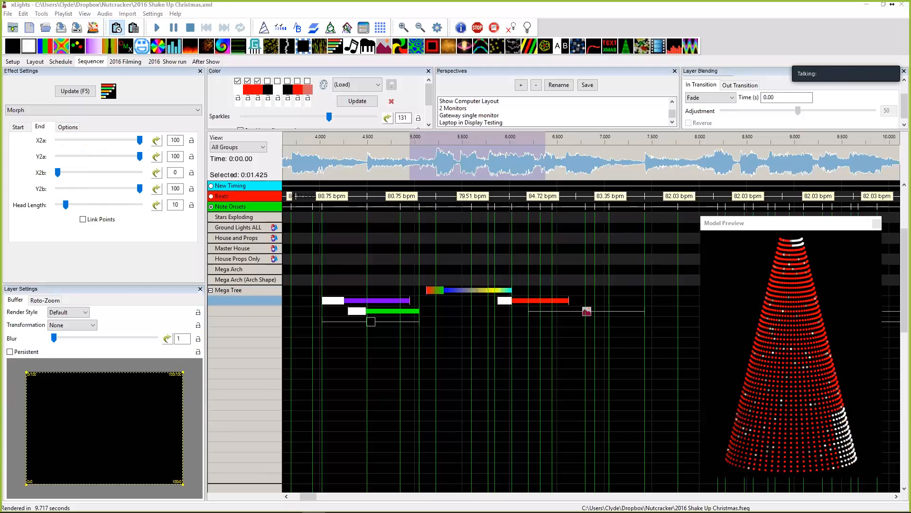
{"action": "left_click", "coordinate": [586, 311]}
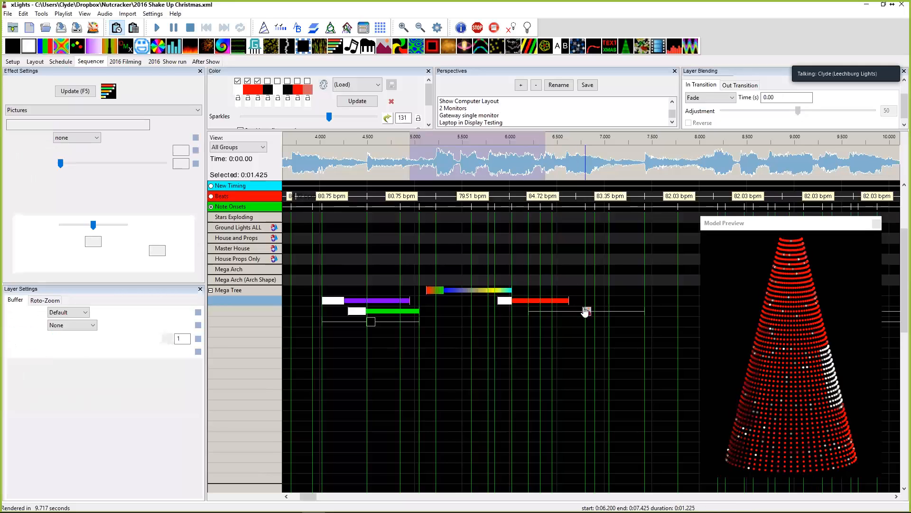
{"action": "left_click", "coordinate": [416, 154]}
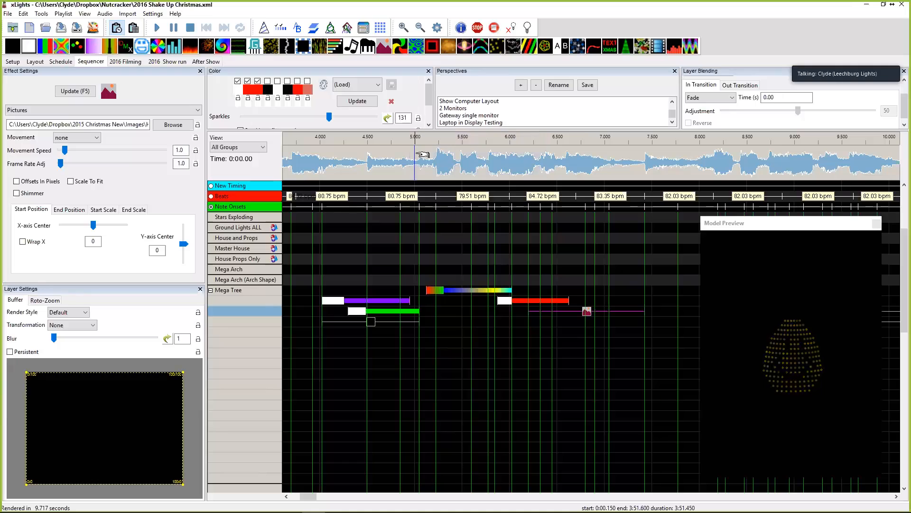
{"action": "key", "text": "space"}
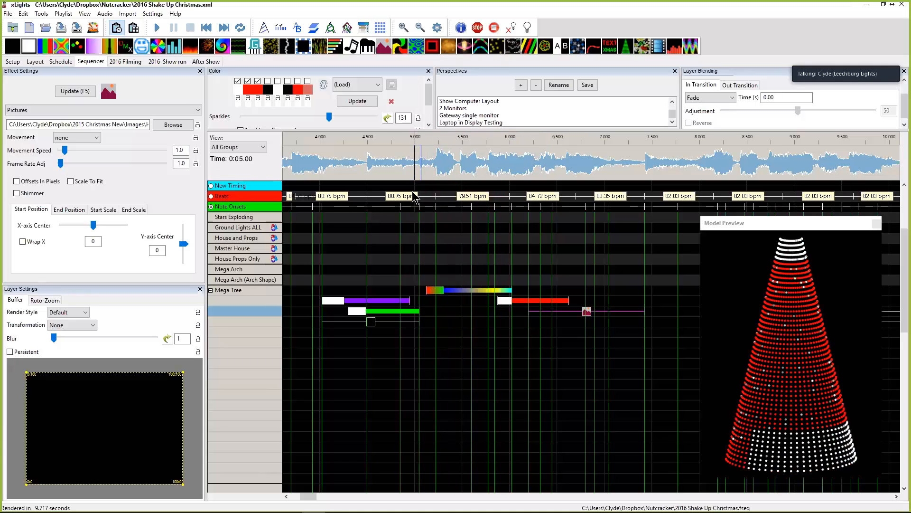
{"action": "key", "text": "space"}
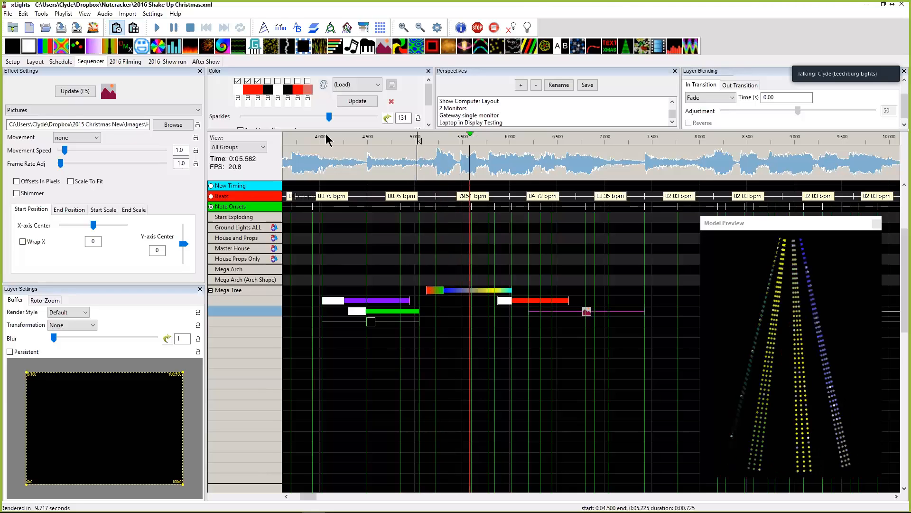
{"action": "key", "text": "space"}
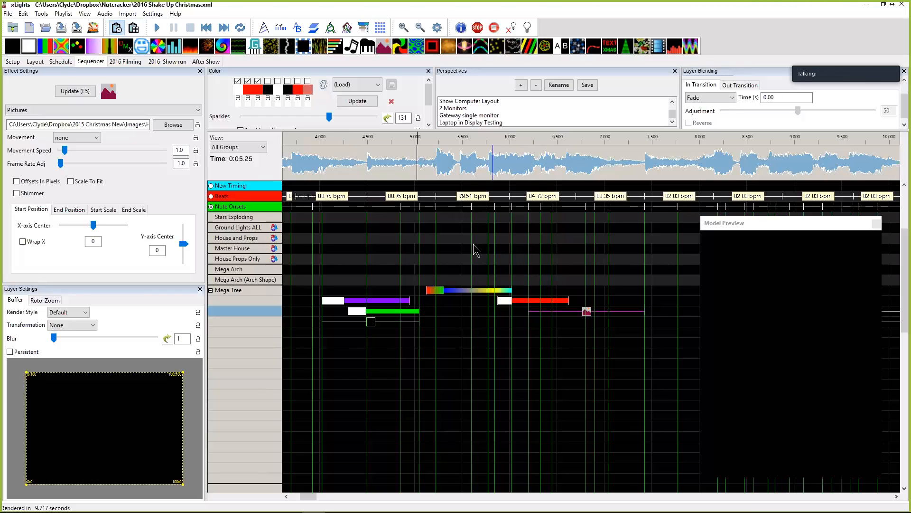
{"action": "left_click_drag", "start_coordinate": [440, 341], "coordinate": [663, 342]}
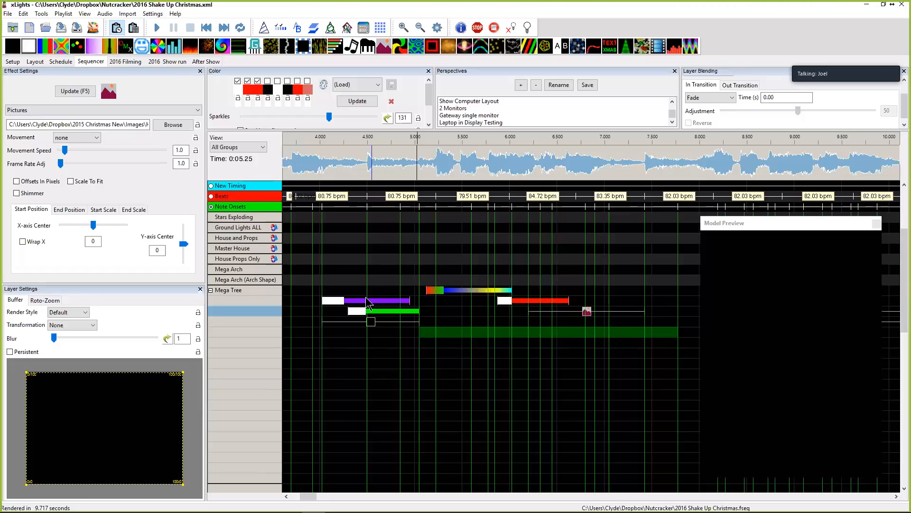
{"action": "left_click", "coordinate": [392, 367]}
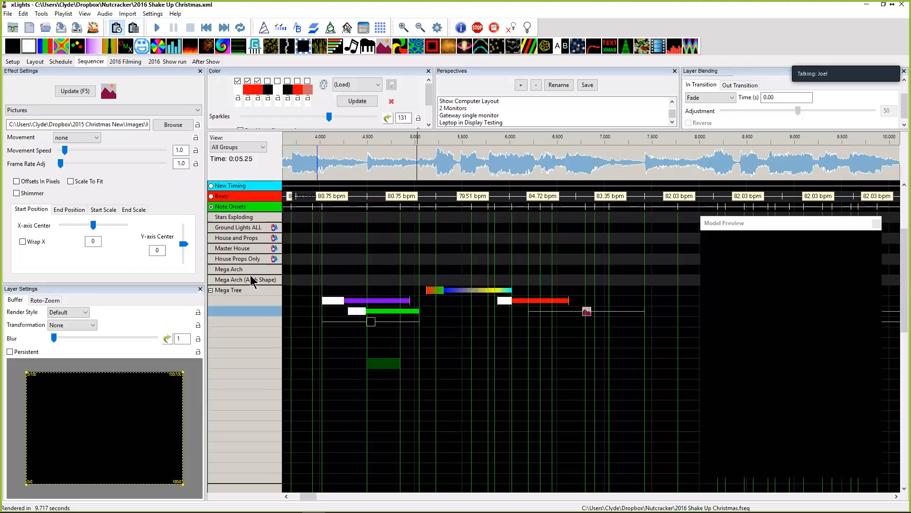
Open the effect presets from an empty Mega Tree layer and browse the presets in the Mega Tree group.
{"action": "right_click", "coordinate": [331, 366]}
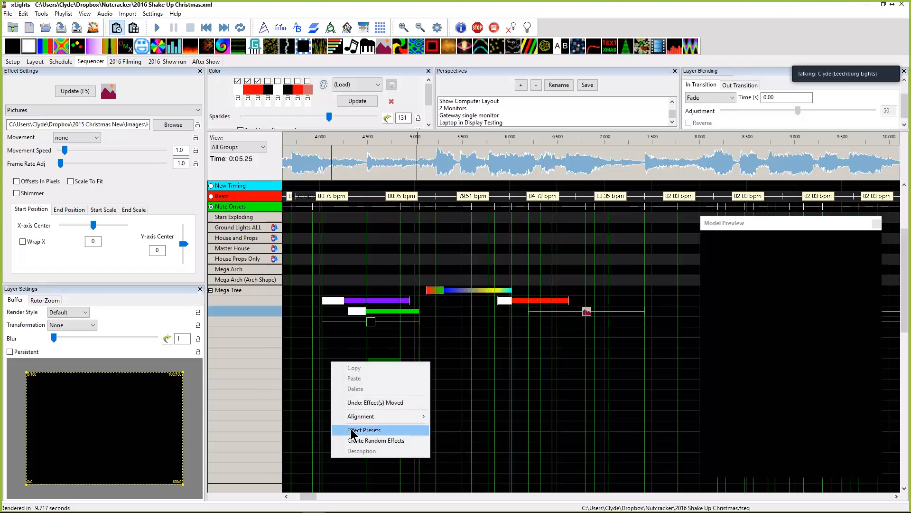
{"action": "left_click", "coordinate": [337, 335]}
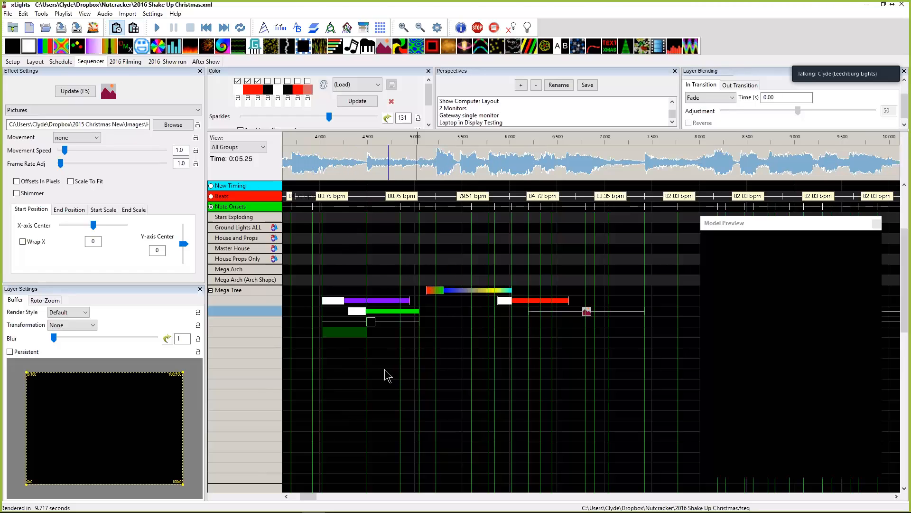
{"action": "left_click", "coordinate": [366, 365]}
{"action": "right_click", "coordinate": [366, 365]}
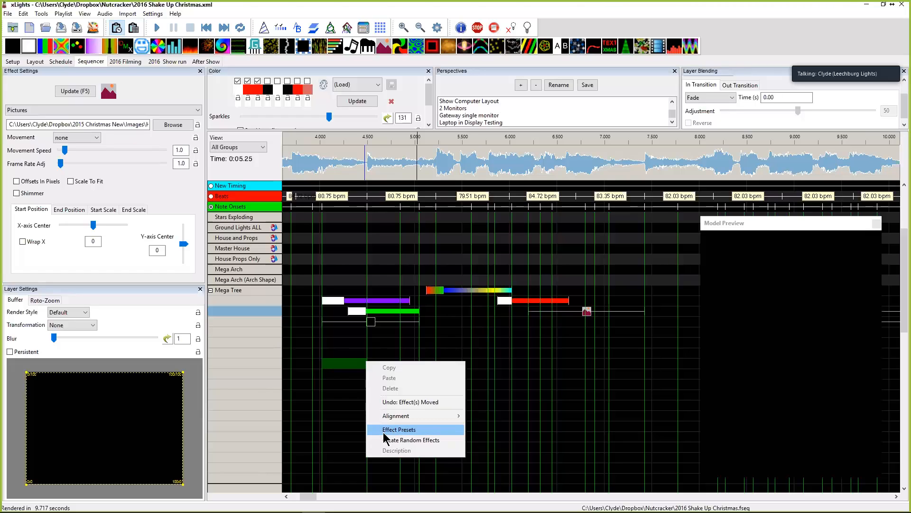
{"action": "left_click", "coordinate": [399, 430]}
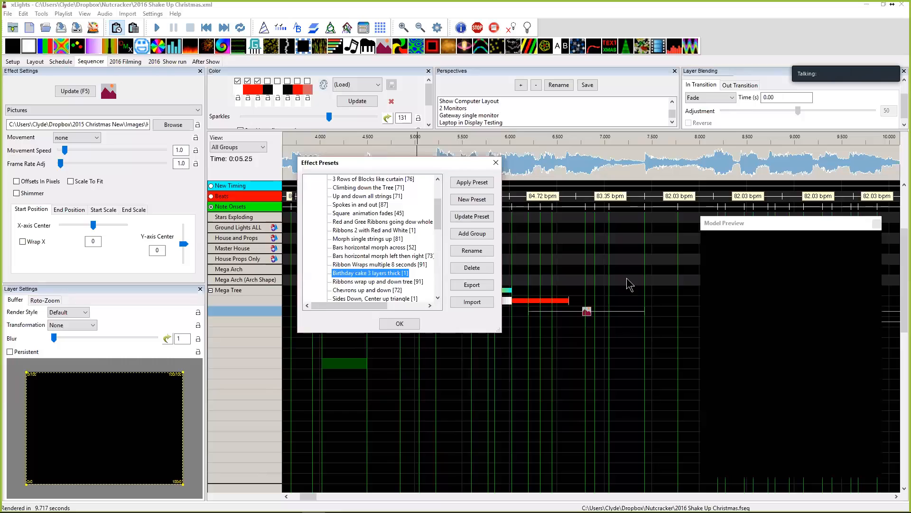
{"action": "left_click_drag", "start_coordinate": [354, 166], "coordinate": [645, 250]}
{"action": "left_click_drag", "start_coordinate": [731, 311], "coordinate": [730, 285]}
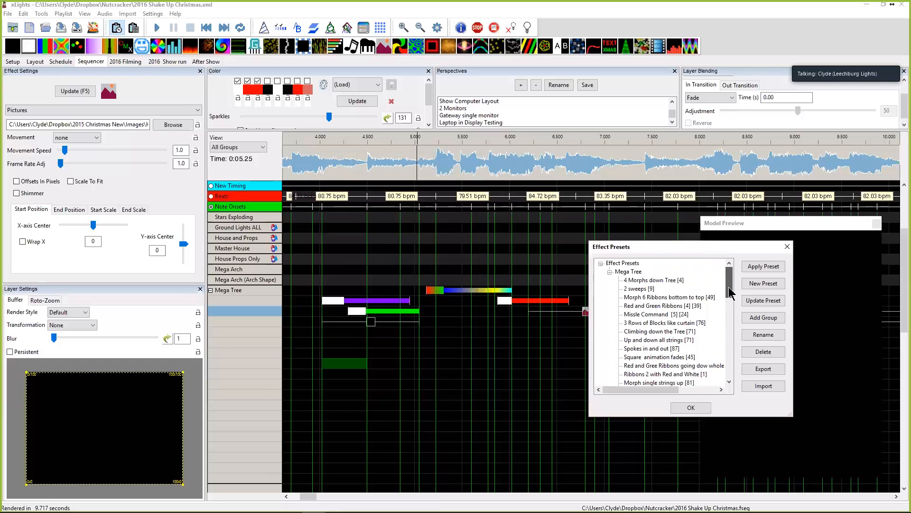
{"action": "left_click", "coordinate": [610, 272]}
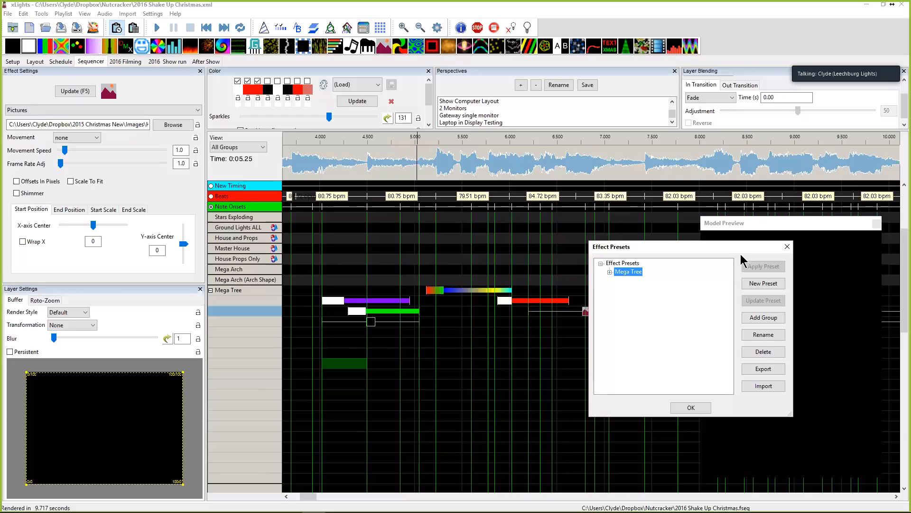
{"action": "left_click_drag", "start_coordinate": [730, 253], "coordinate": [753, 280]}
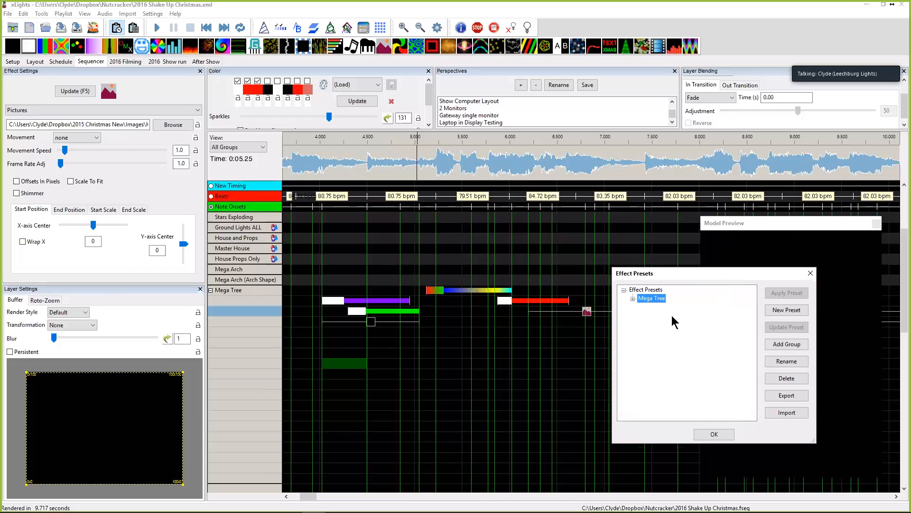
{"action": "left_click", "coordinate": [633, 300]}
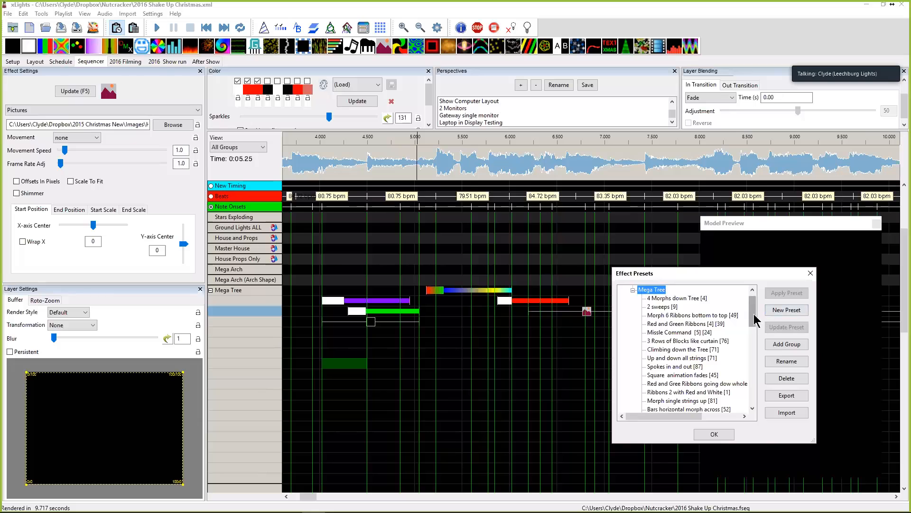
{"action": "mouse_move", "coordinate": [754, 315]}
{"action": "left_mouse_down"}
{"action": "mouse_move", "coordinate": [763, 393]}
{"action": "mouse_move", "coordinate": [751, 312]}
{"action": "left_mouse_up"}
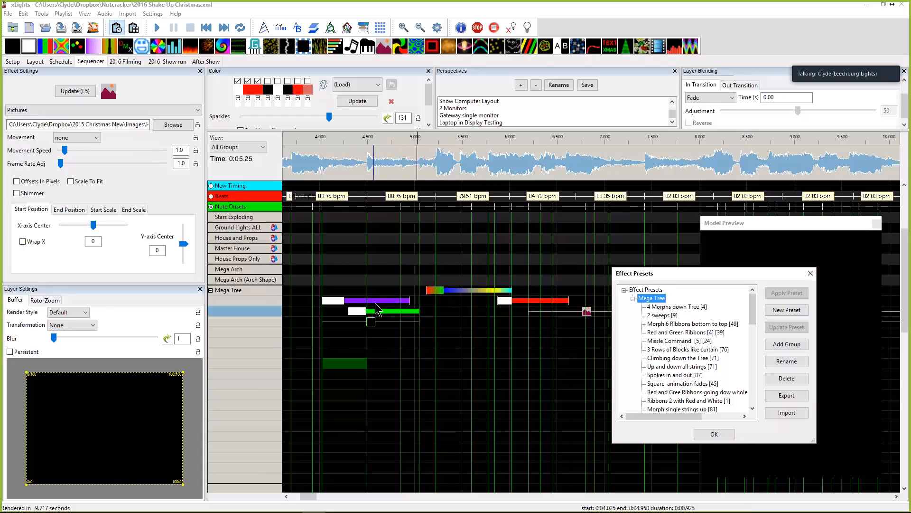
{"action": "left_click_drag", "start_coordinate": [411, 334], "coordinate": [330, 302]}
{"action": "left_click_drag", "start_coordinate": [721, 275], "coordinate": [606, 226]}
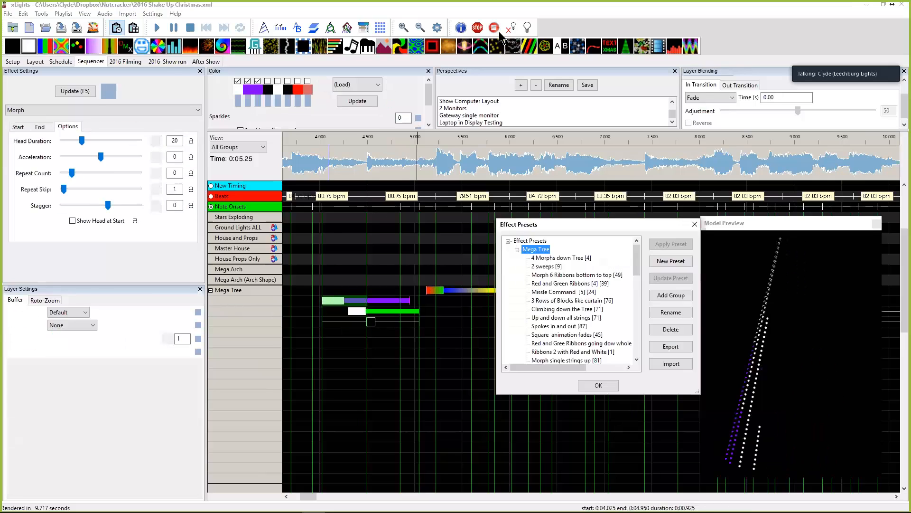
{"action": "left_click", "coordinate": [694, 224]}
{"action": "left_click", "coordinate": [372, 322]}
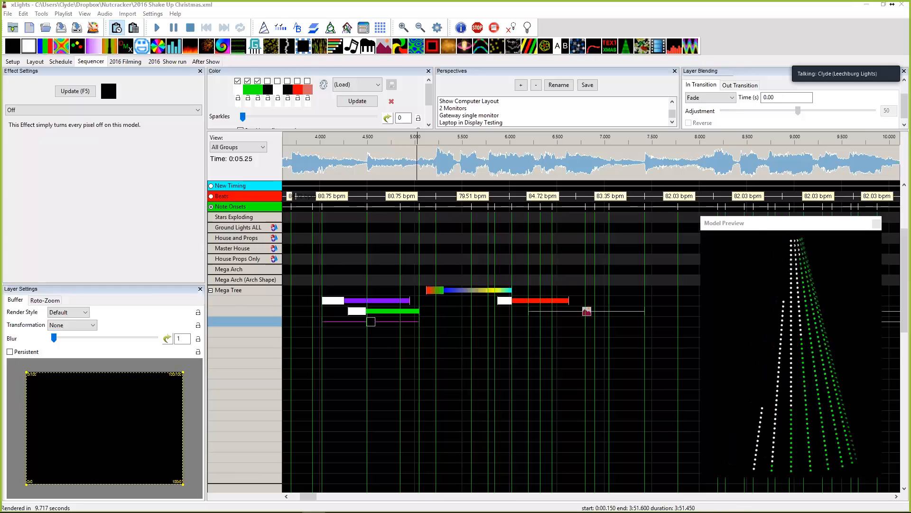
{"action": "left_click", "coordinate": [490, 348]}
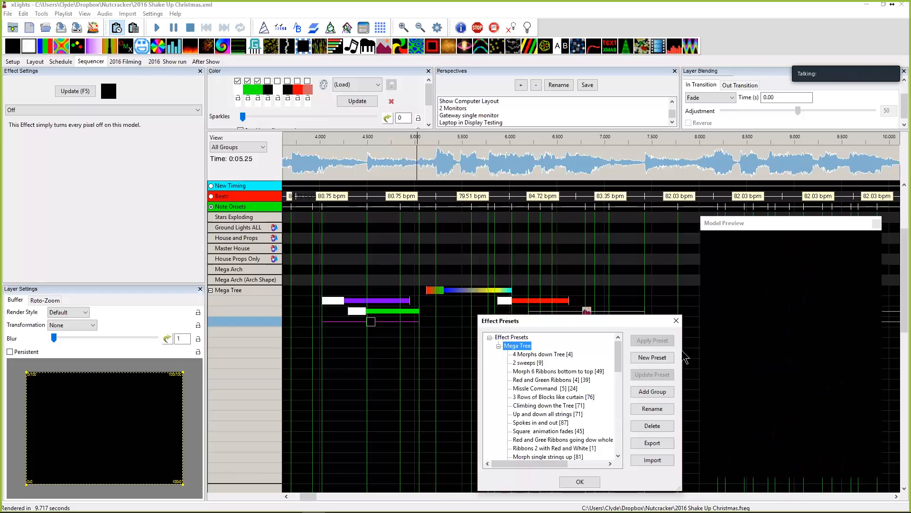
{"action": "left_click", "coordinate": [677, 321]}
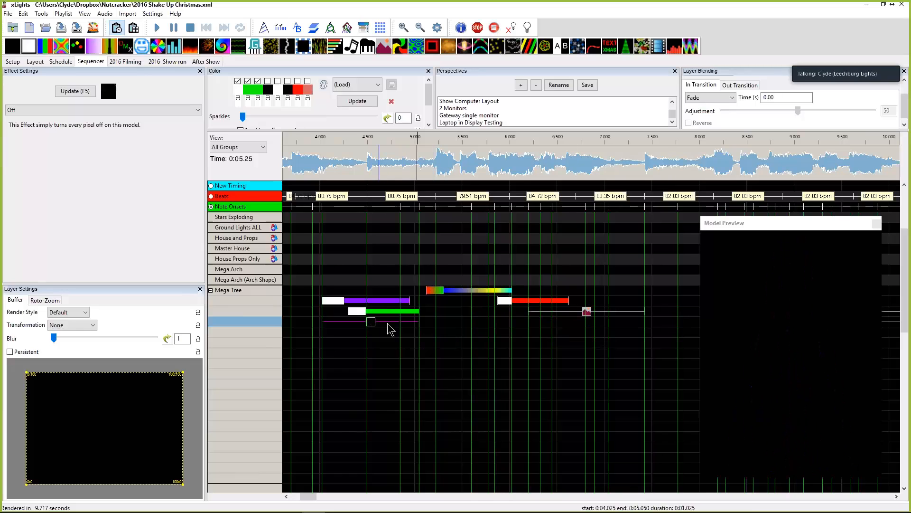
Save the purple morph, green morph and Off effects on the Mega Tree as a new effect preset named "Morph stagers".
{"action": "left_click_drag", "start_coordinate": [413, 331], "coordinate": [326, 302]}
{"action": "right_click", "coordinate": [326, 301]}
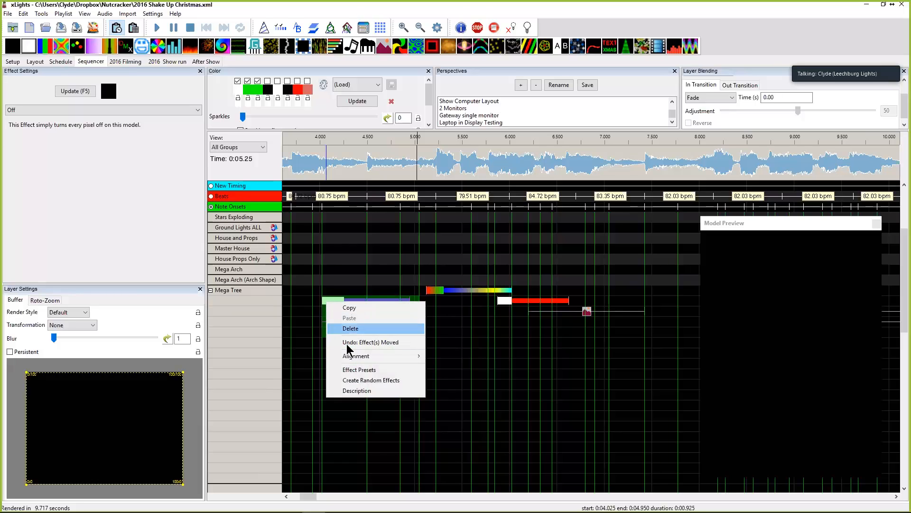
{"action": "left_click", "coordinate": [363, 370]}
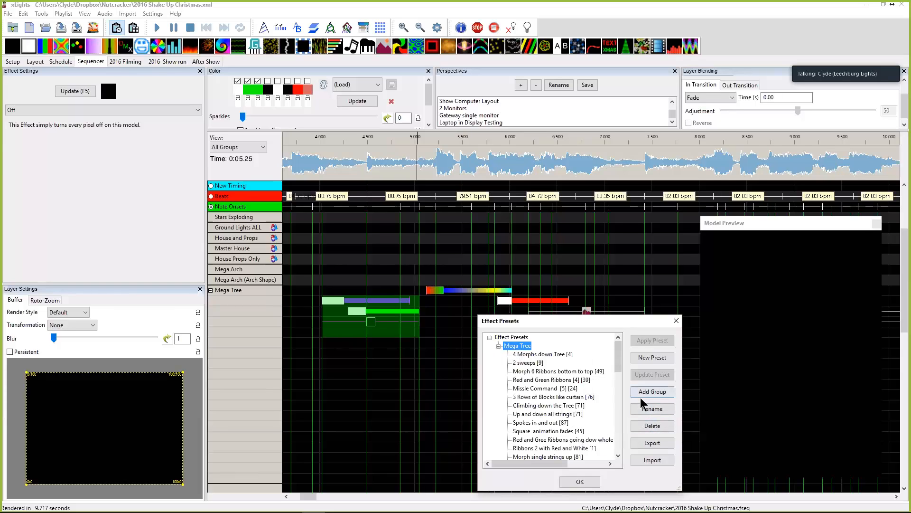
{"action": "left_click", "coordinate": [647, 359]}
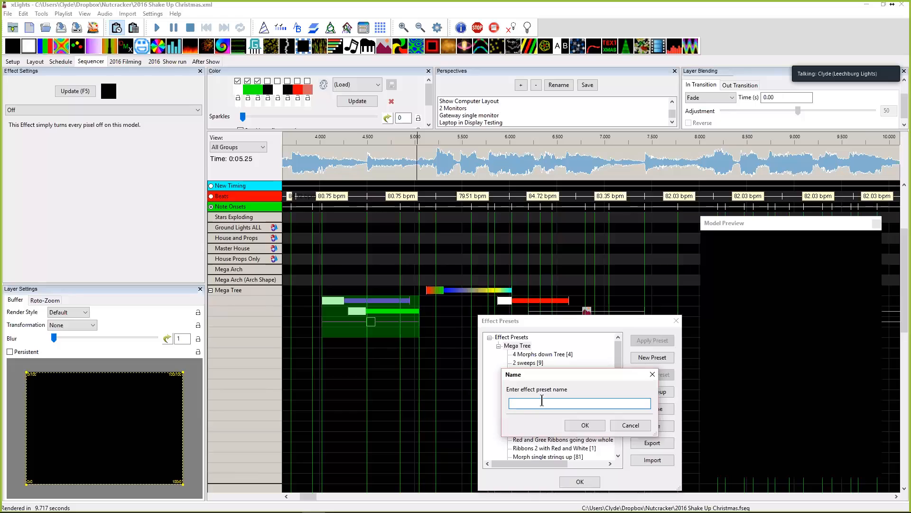
{"action": "type", "text": "Morph stagers"}
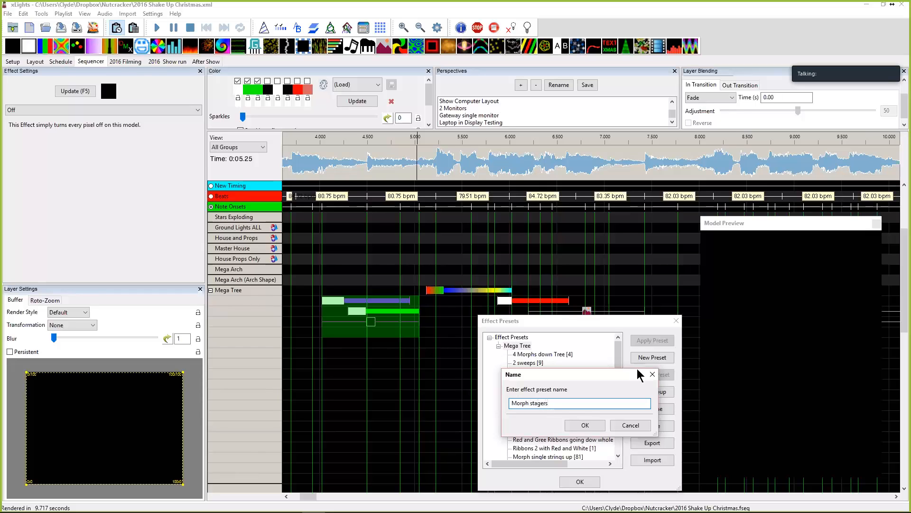
{"action": "left_click", "coordinate": [585, 425]}
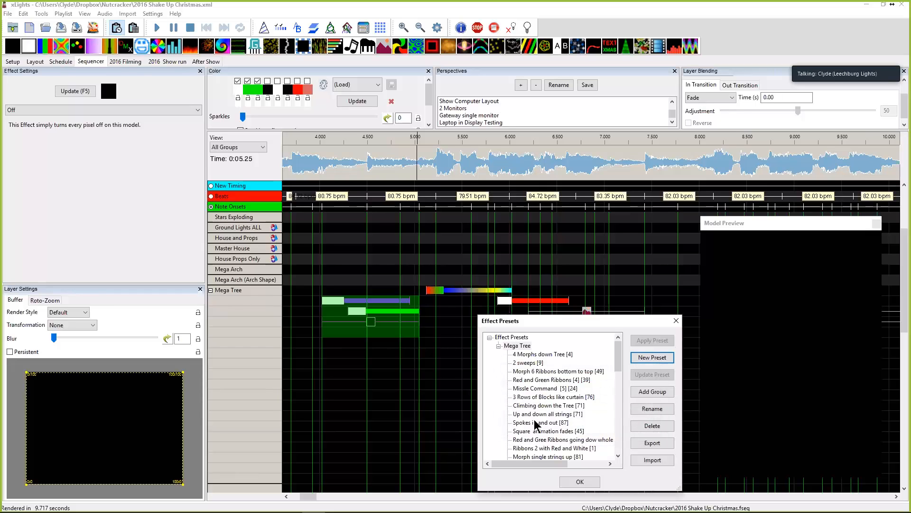
{"action": "left_click_drag", "start_coordinate": [619, 362], "coordinate": [631, 451]}
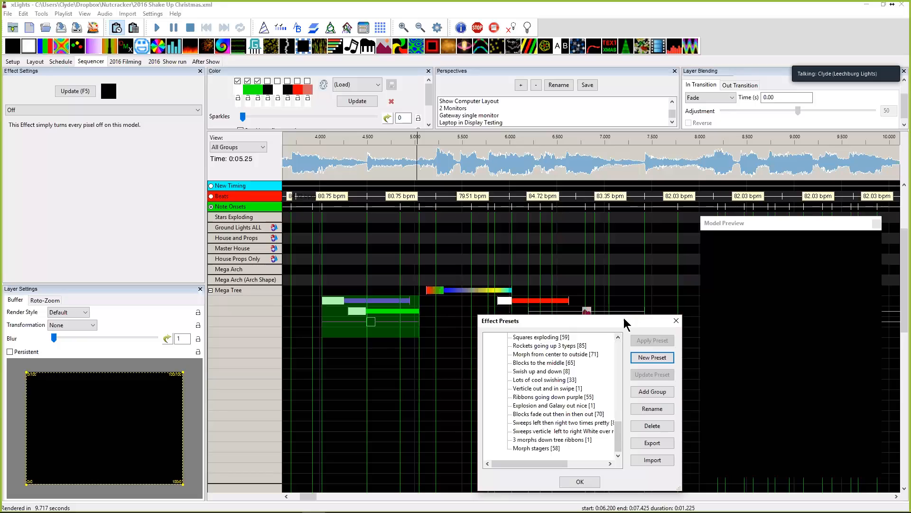
{"action": "left_click_drag", "start_coordinate": [620, 322], "coordinate": [597, 282]}
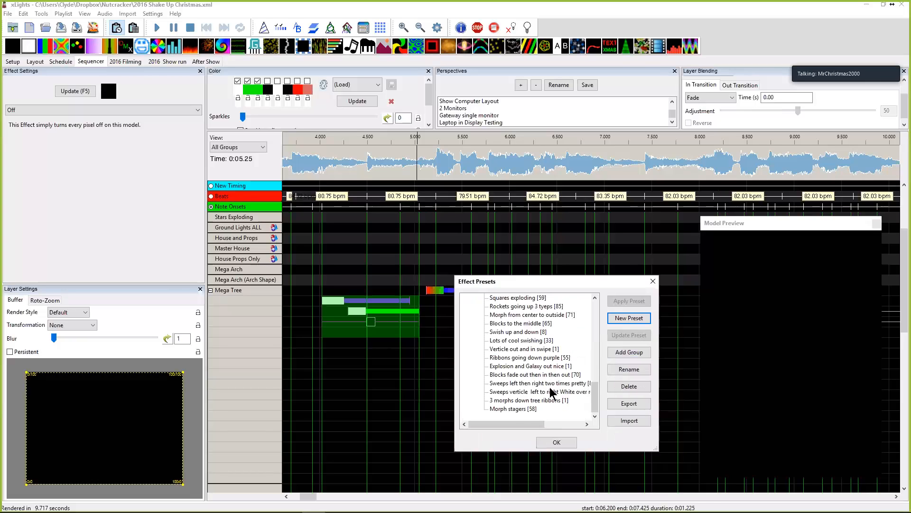
Apply the "Morph stagers" preset to the top Mega Tree layer at about 15.7 seconds and preview its Off effect.
{"action": "left_click", "coordinate": [342, 354]}
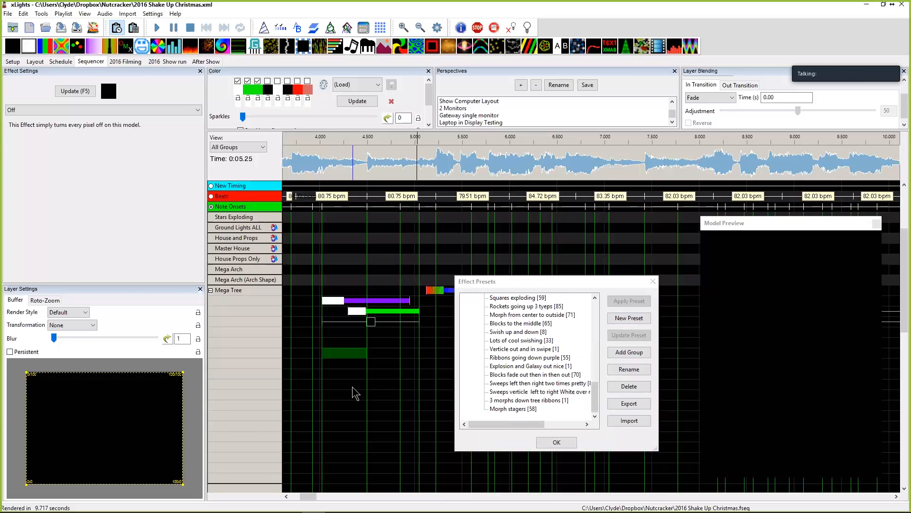
{"action": "scroll", "coordinate": [352, 393], "scroll_direction": "right", "scroll_amount": 6}
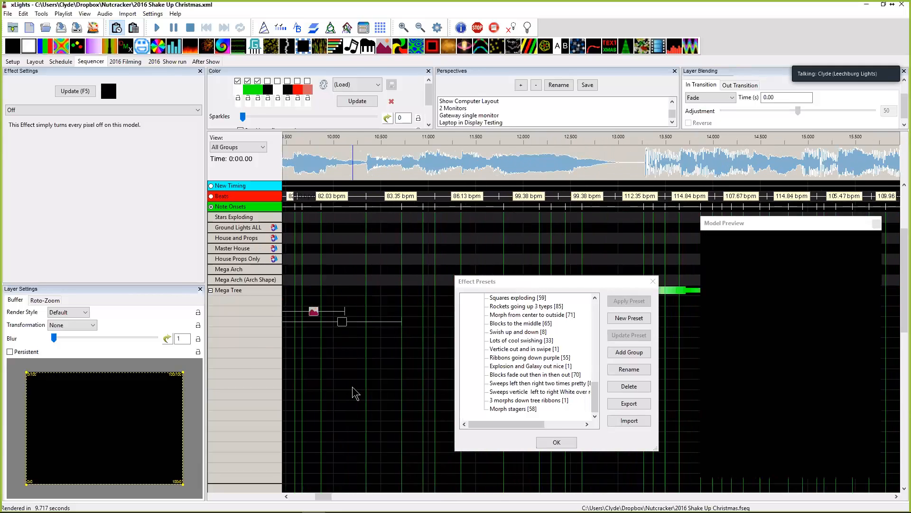
{"action": "scroll", "coordinate": [352, 393], "scroll_direction": "right", "scroll_amount": 4}
{"action": "left_click", "coordinate": [383, 323]}
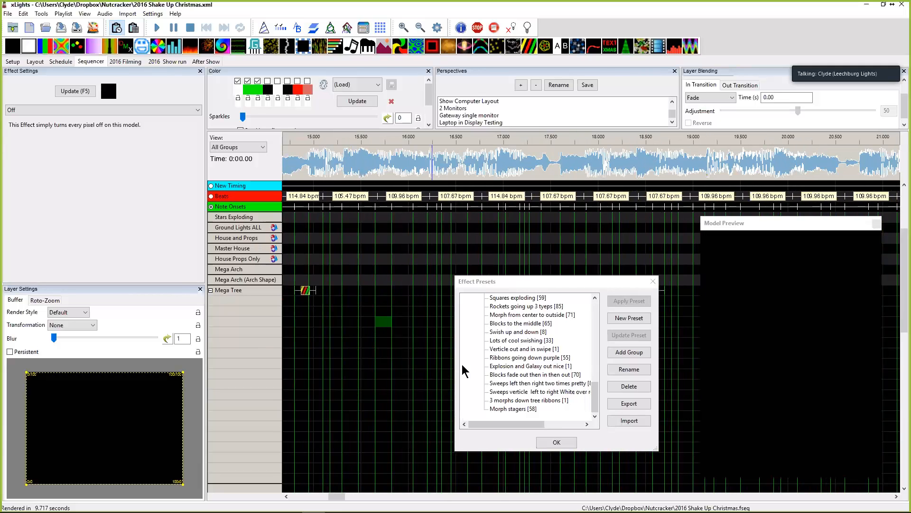
{"action": "left_click", "coordinate": [518, 410]}
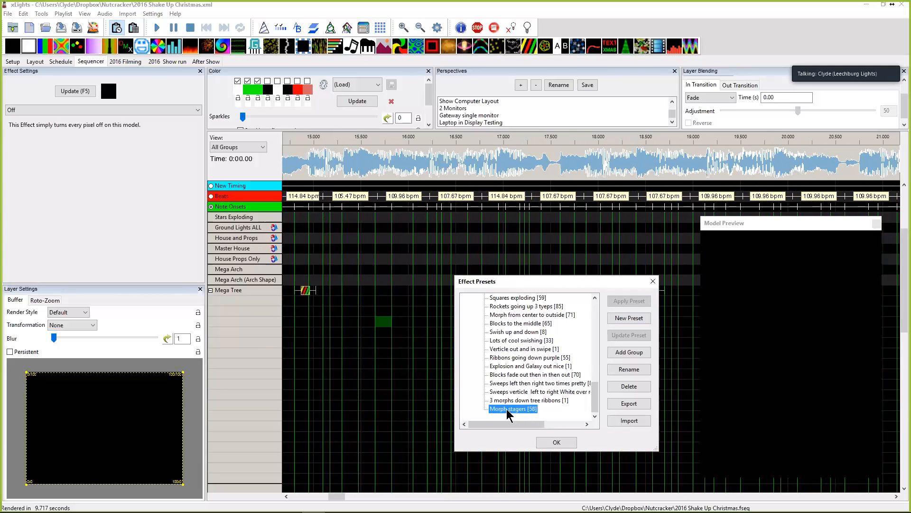
{"action": "left_click", "coordinate": [387, 325]}
{"action": "left_click_drag", "start_coordinate": [387, 329], "coordinate": [450, 338]}
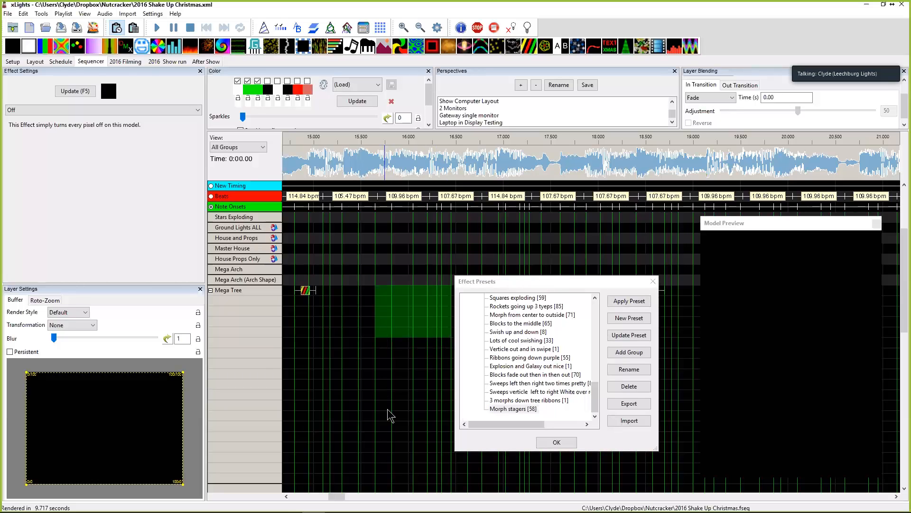
{"action": "left_click", "coordinate": [384, 290]}
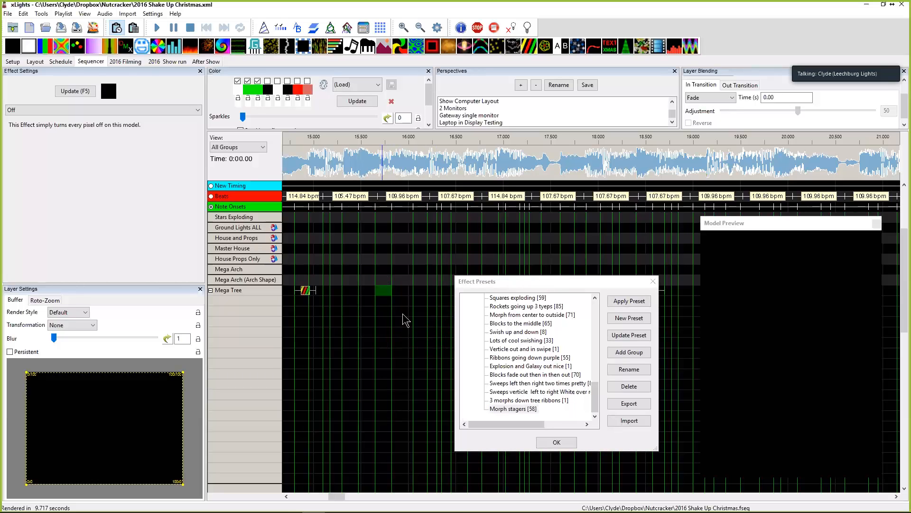
{"action": "double_click", "coordinate": [503, 410]}
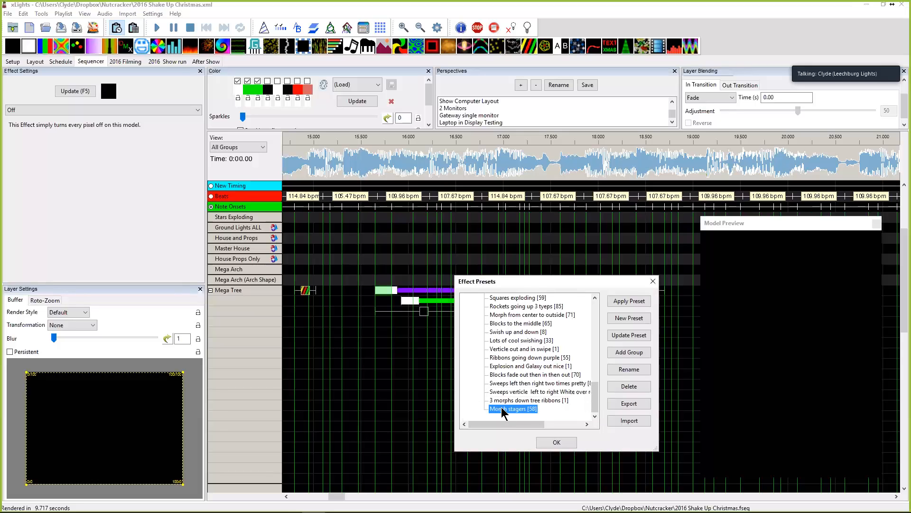
{"action": "left_click", "coordinate": [423, 314]}
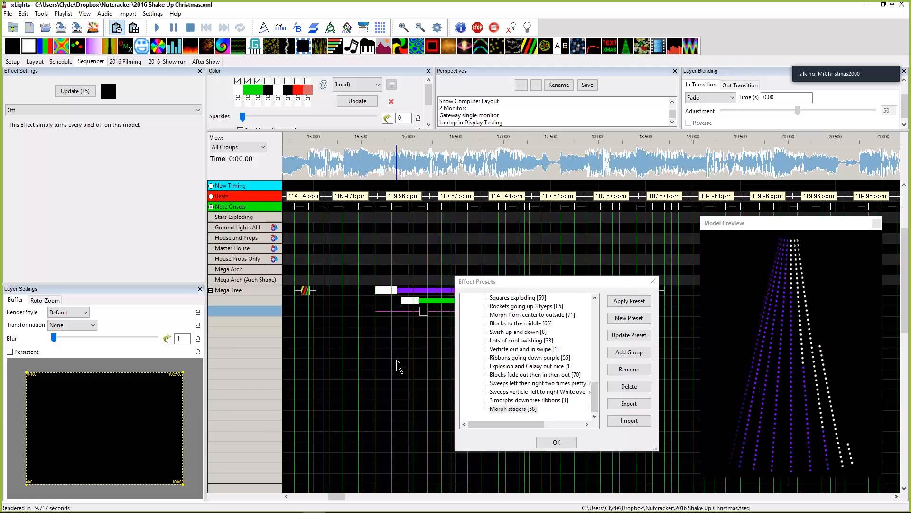
Apply the preset "Sweeps verticle left to right White over red and green over red" to the Mega Tree at about 20 seconds.
{"action": "scroll", "coordinate": [398, 365], "scroll_direction": "right", "scroll_amount": 4}
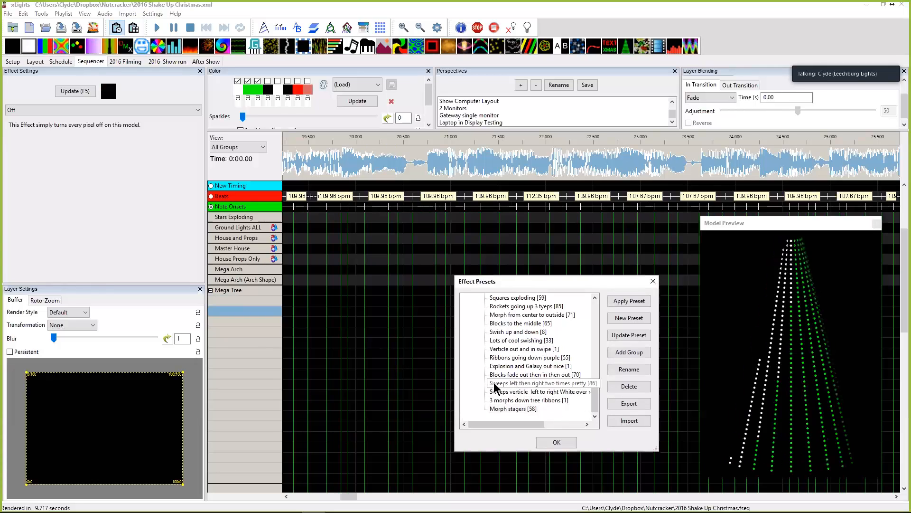
{"action": "double_click", "coordinate": [496, 383]}
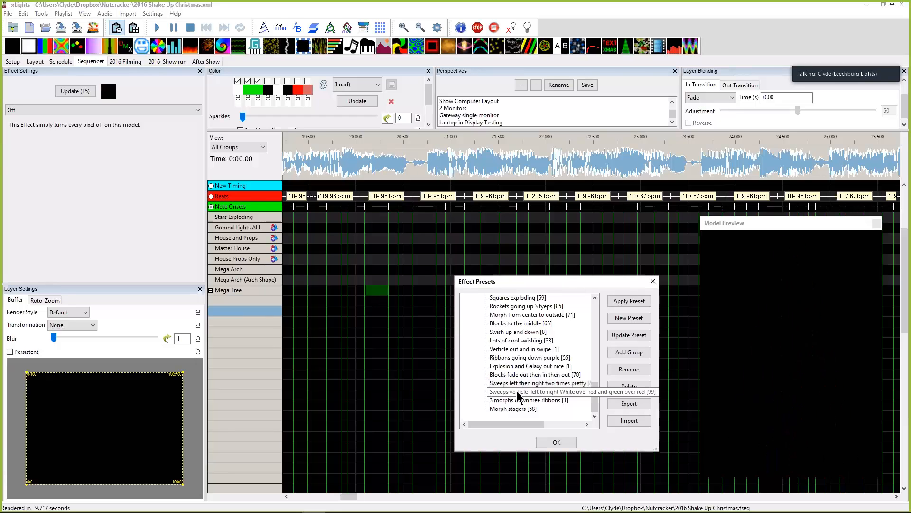
{"action": "left_click_drag", "start_coordinate": [519, 395], "coordinate": [366, 299]}
{"action": "scroll", "coordinate": [363, 303], "scroll_direction": "right", "scroll_amount": 7}
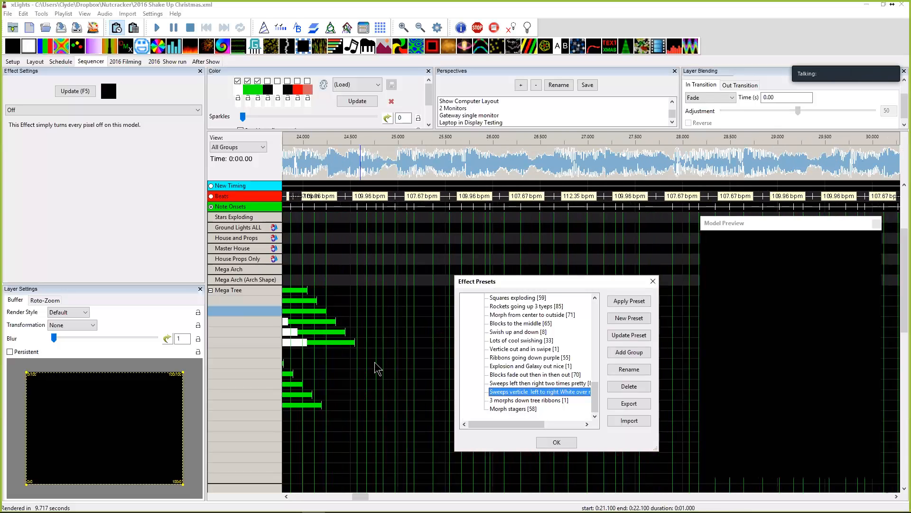
{"action": "scroll", "coordinate": [374, 362], "scroll_direction": "left", "scroll_amount": 3}
{"action": "scroll", "coordinate": [377, 367], "scroll_direction": "left", "scroll_amount": 3}
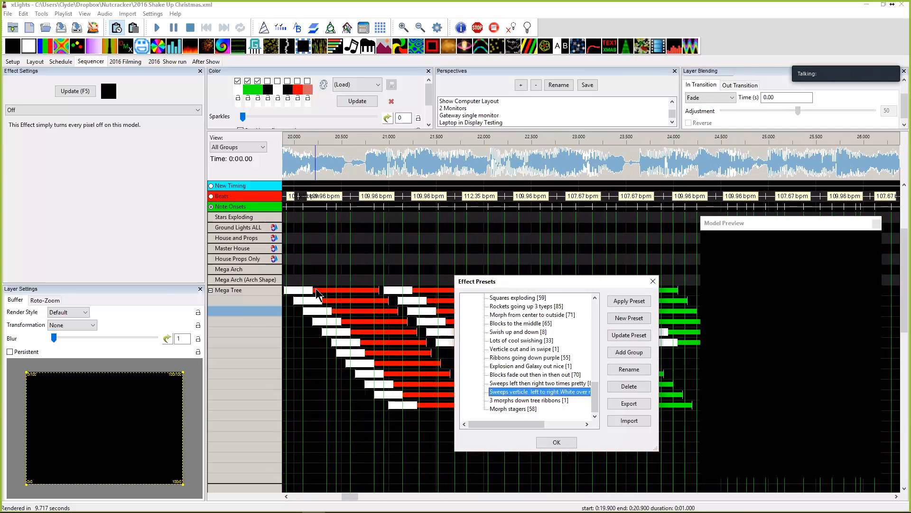
Preview individual white-over-red sweep morphs on the Mega Tree, return to the start of the sequence and close the effect presets.
{"action": "left_click", "coordinate": [317, 325]}
{"action": "left_click", "coordinate": [319, 323]}
{"action": "left_click", "coordinate": [332, 333]}
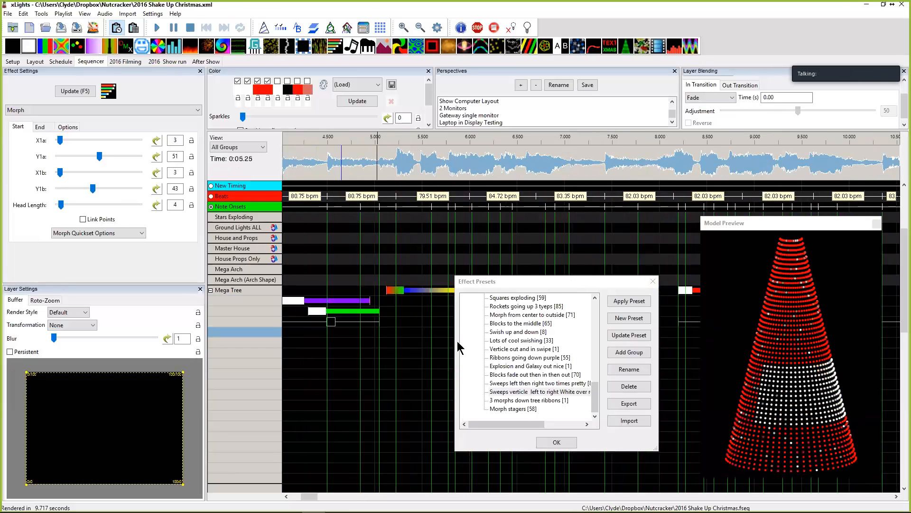
{"action": "key", "text": "space"}
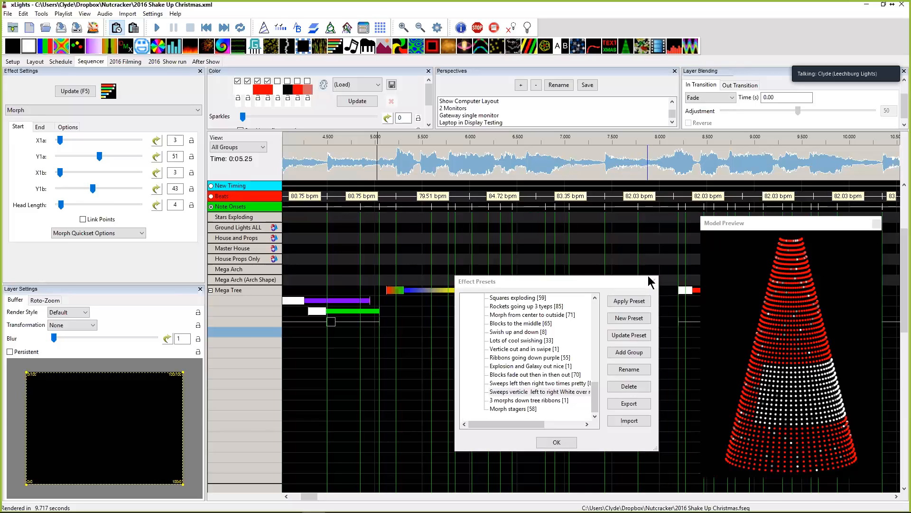
{"action": "left_click", "coordinate": [653, 281]}
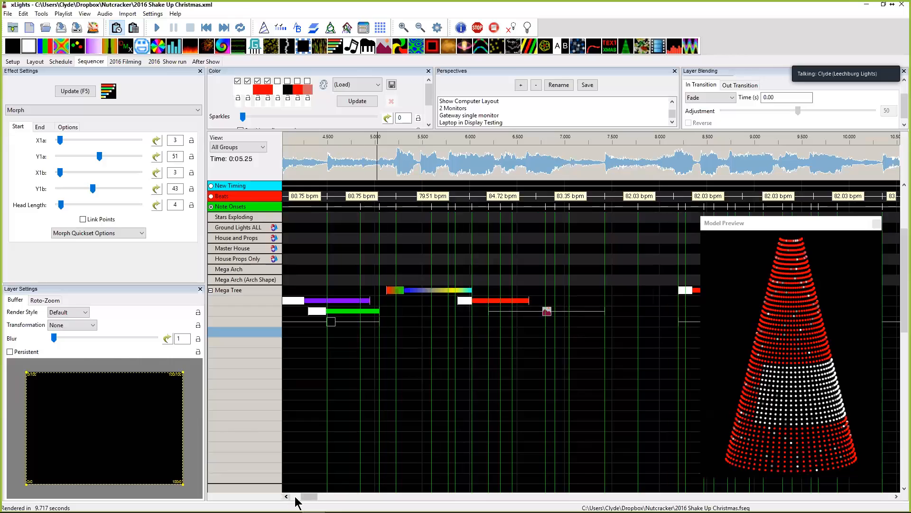
Select the empty Mega Tree cell at about 25.3 seconds and choose the Shockwave effect.
{"action": "left_click_drag", "start_coordinate": [305, 497], "coordinate": [358, 511]}
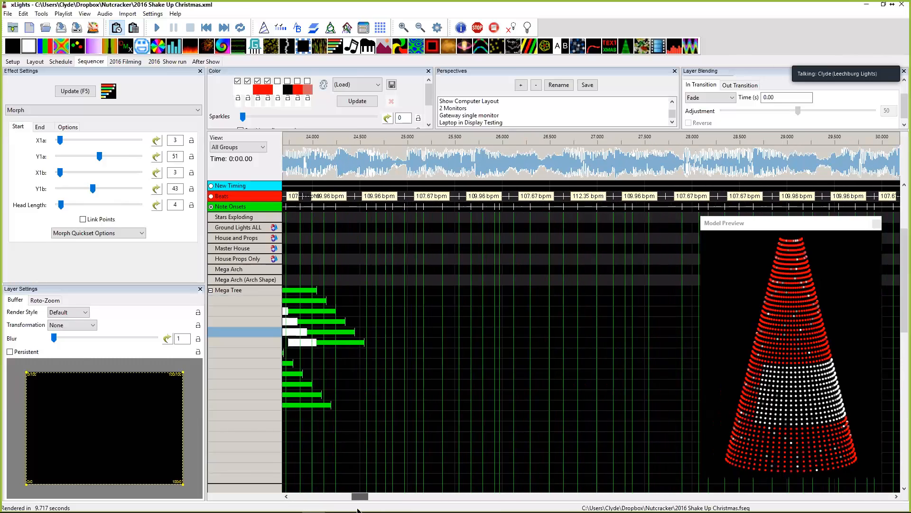
{"action": "left_click", "coordinate": [434, 290]}
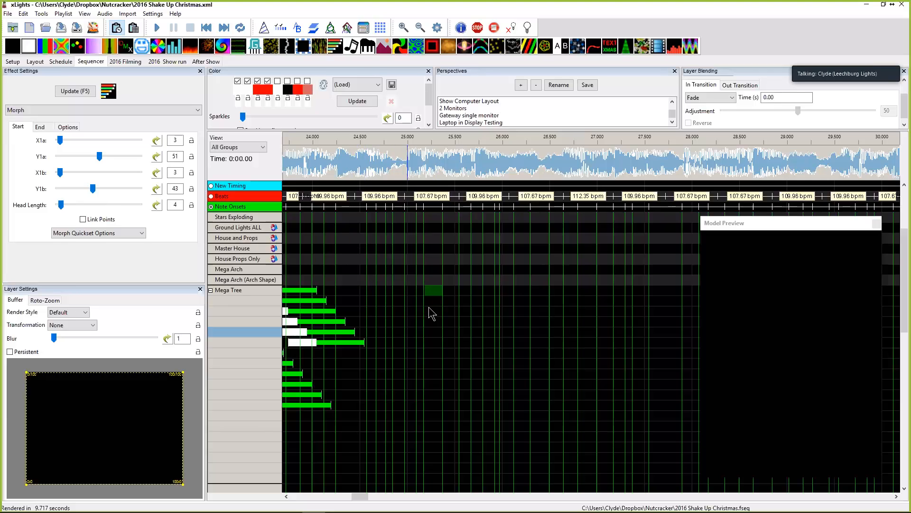
{"action": "scroll", "coordinate": [432, 308], "scroll_direction": "up", "scroll_amount": 2}
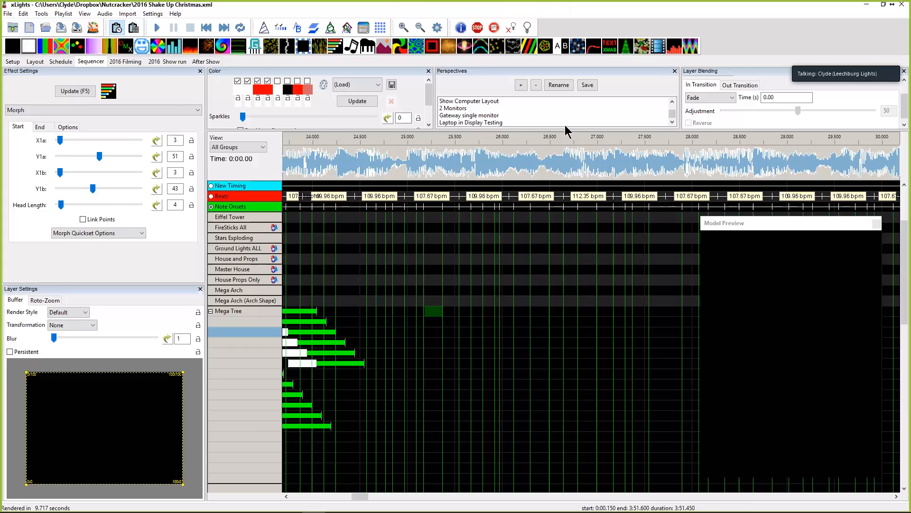
{"action": "left_click", "coordinate": [463, 49]}
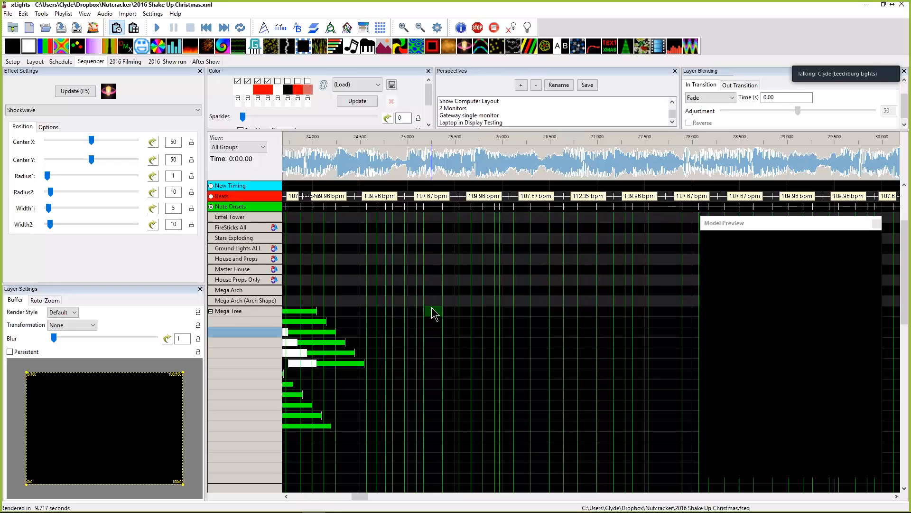
Switch to the Nutcracker folder in File Explorer and open xlights_keybindings.xml in Notepad++.
{"action": "mouse_move", "coordinate": [523, 510]}
{"action": "key", "text": "alt+Tab"}
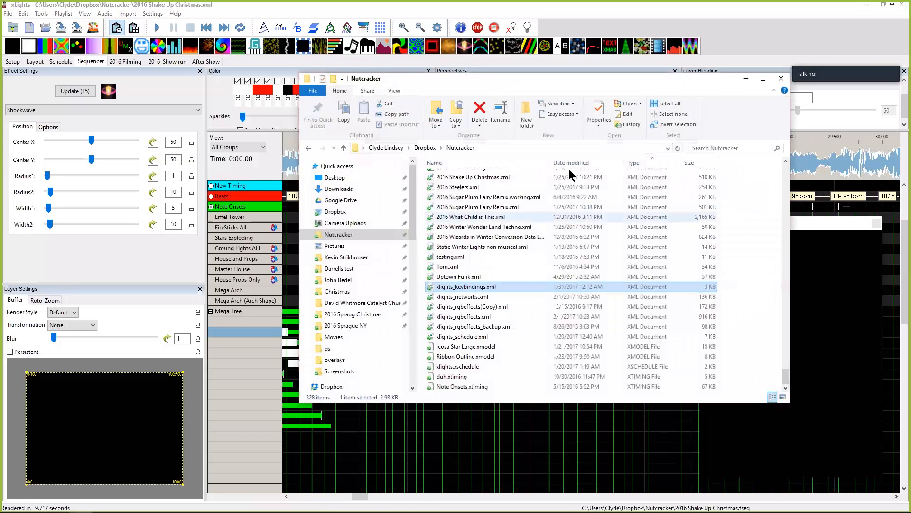
{"action": "left_click", "coordinate": [451, 288]}
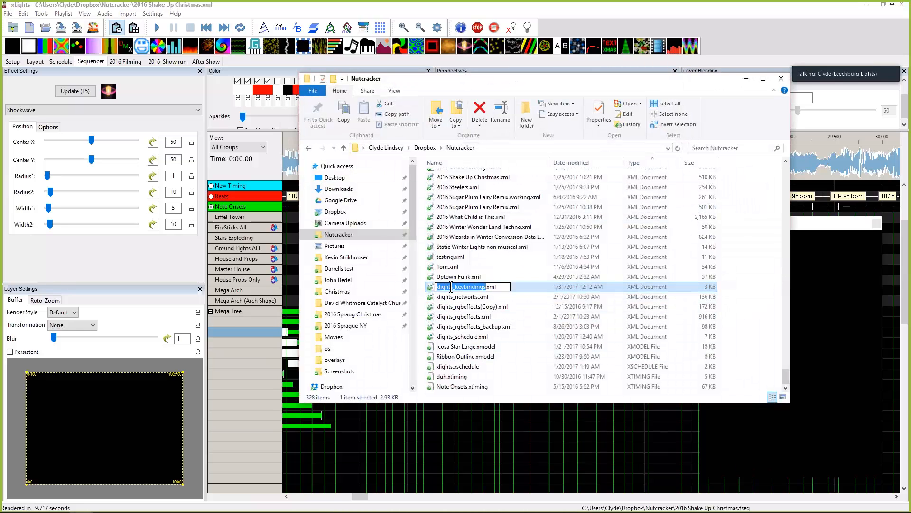
{"action": "left_click", "coordinate": [440, 298]}
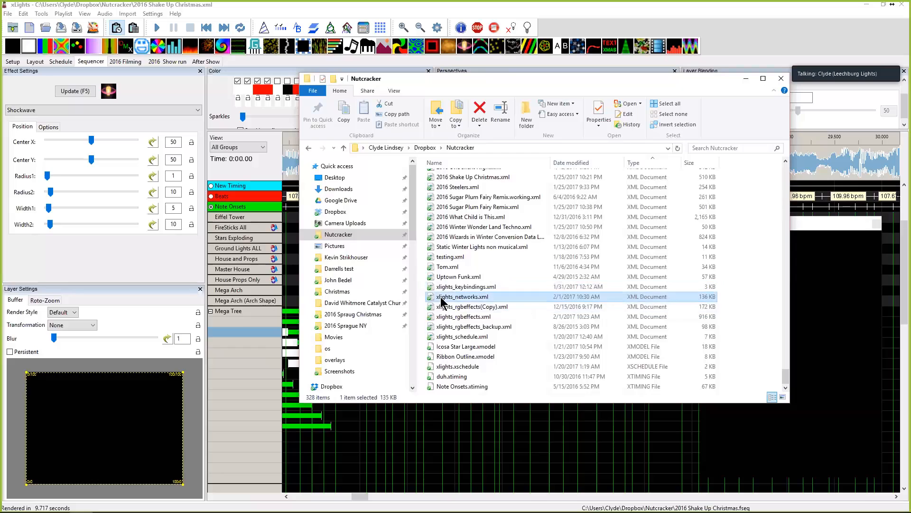
{"action": "right_click", "coordinate": [435, 288]}
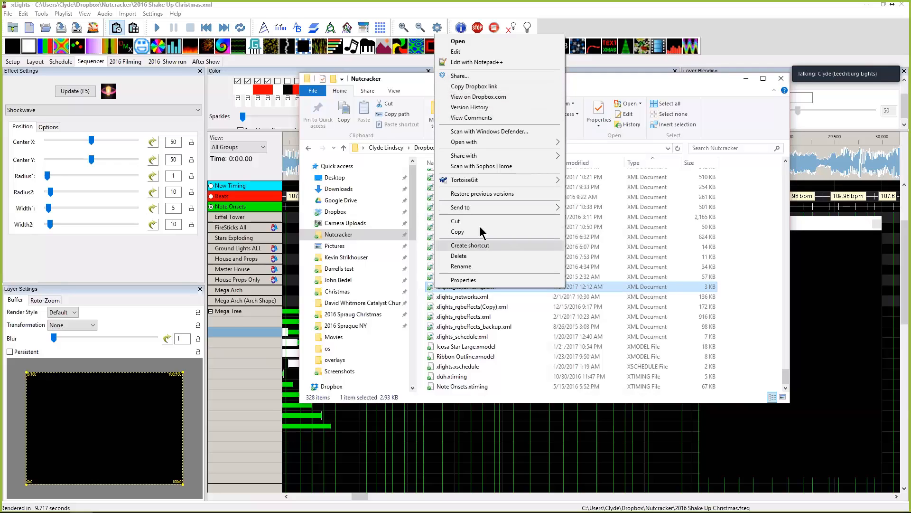
{"action": "left_click", "coordinate": [465, 63]}
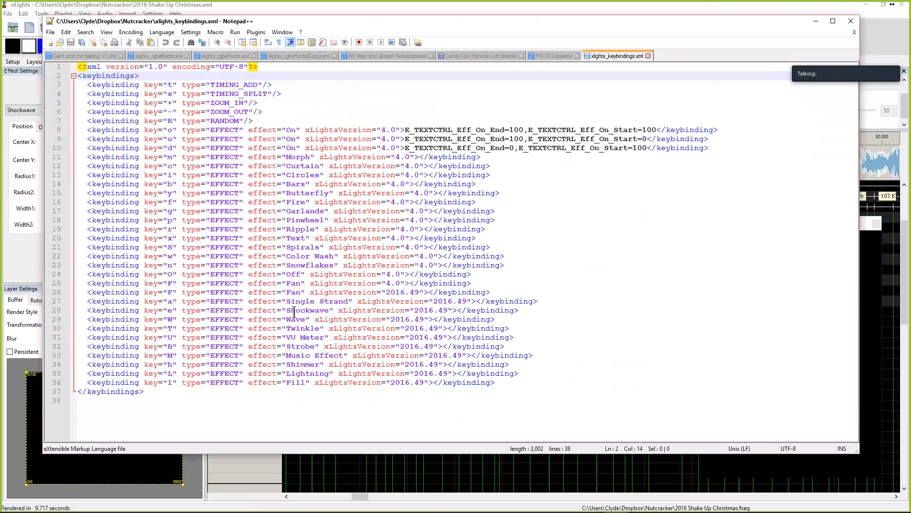
Examine the key assignments for the Shockwave and Single Strand effects, minimize Notepad++ and close the Nutcracker folder.
{"action": "left_click", "coordinate": [295, 312]}
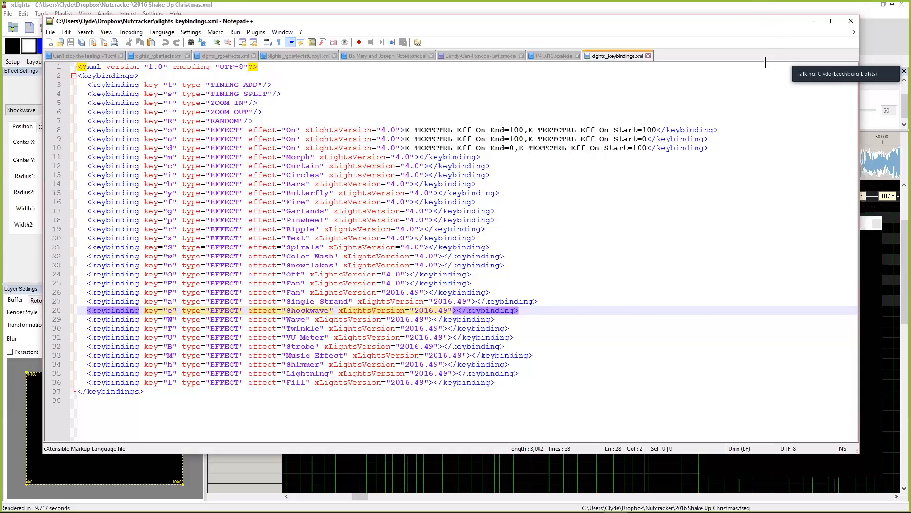
{"action": "left_click_drag", "start_coordinate": [753, 23], "coordinate": [765, 59]}
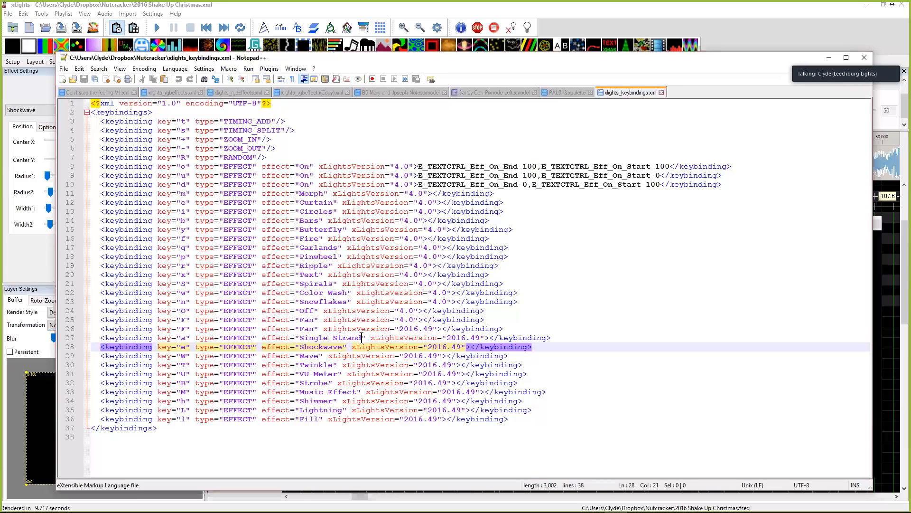
{"action": "left_click_drag", "start_coordinate": [362, 338], "coordinate": [303, 338]}
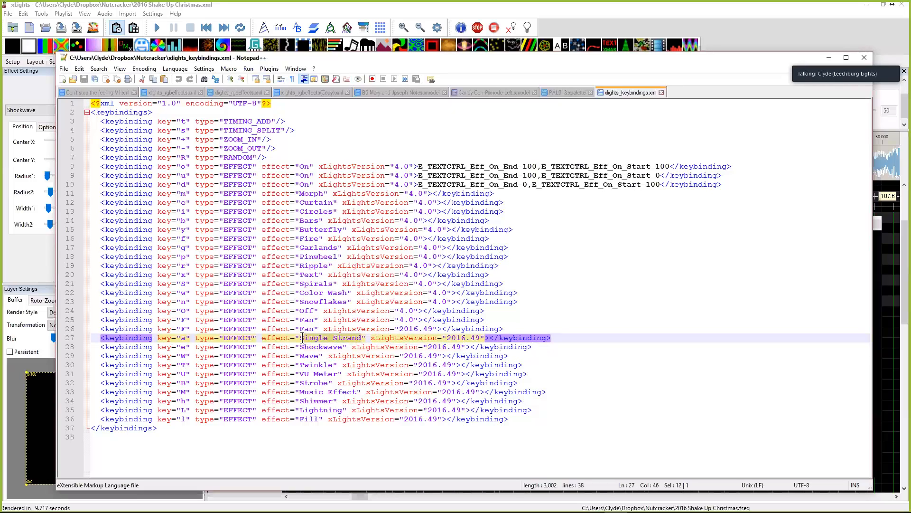
{"action": "double_click", "coordinate": [183, 337]}
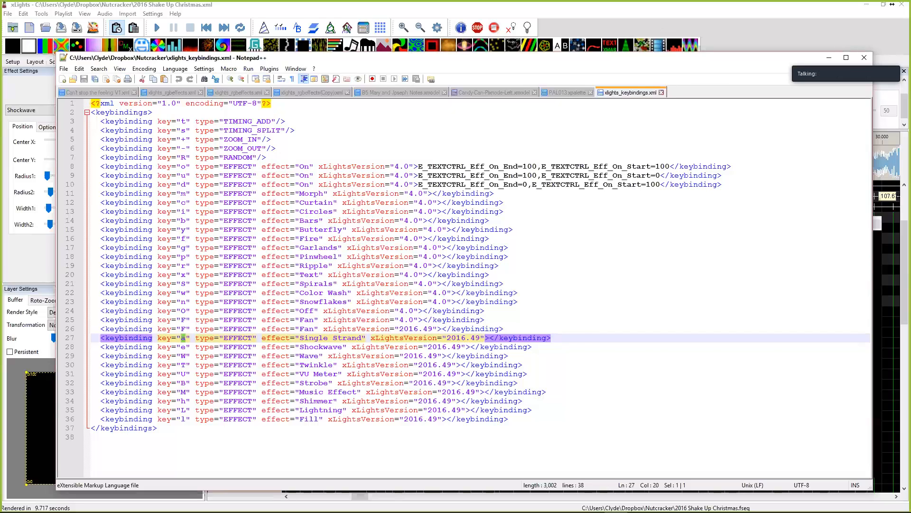
{"action": "left_click", "coordinate": [830, 57]}
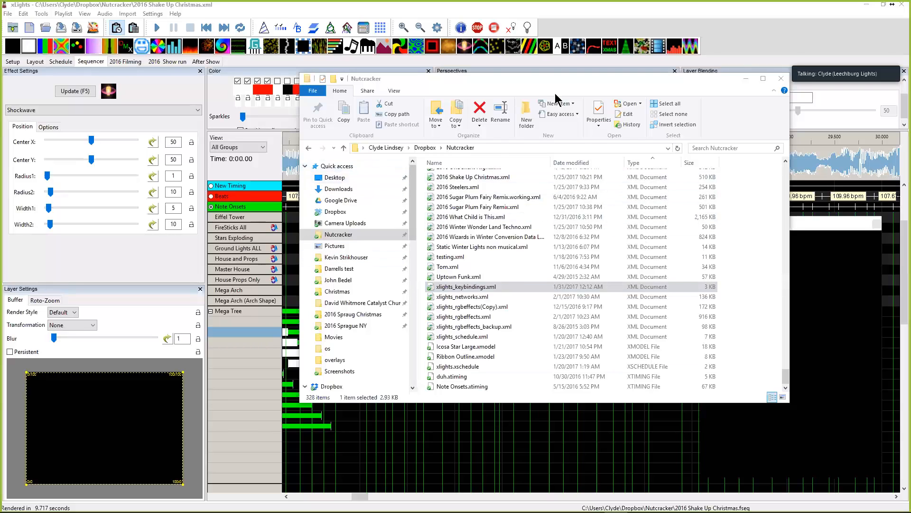
{"action": "left_click", "coordinate": [779, 79]}
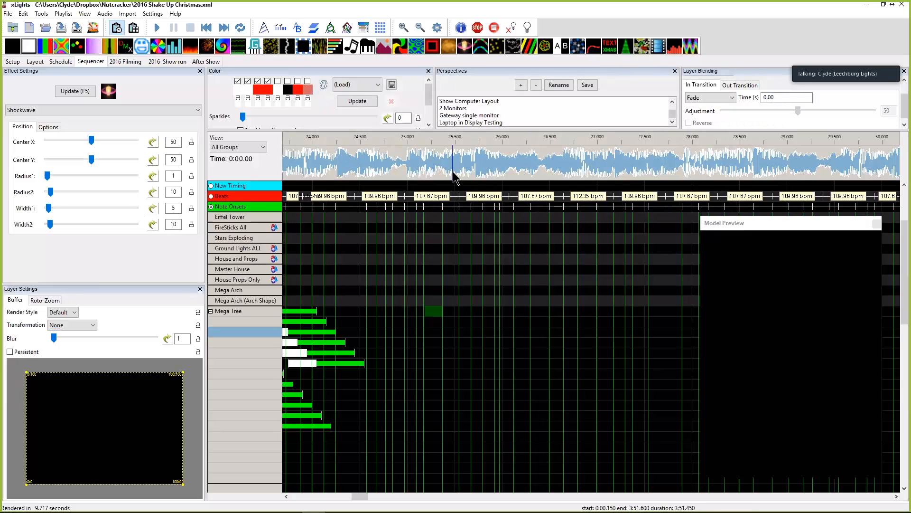
Place a Shockwave on the Mega Tree from about 25.2 to 26.1 seconds and move the model preview closer to it.
{"action": "left_click", "coordinate": [440, 311]}
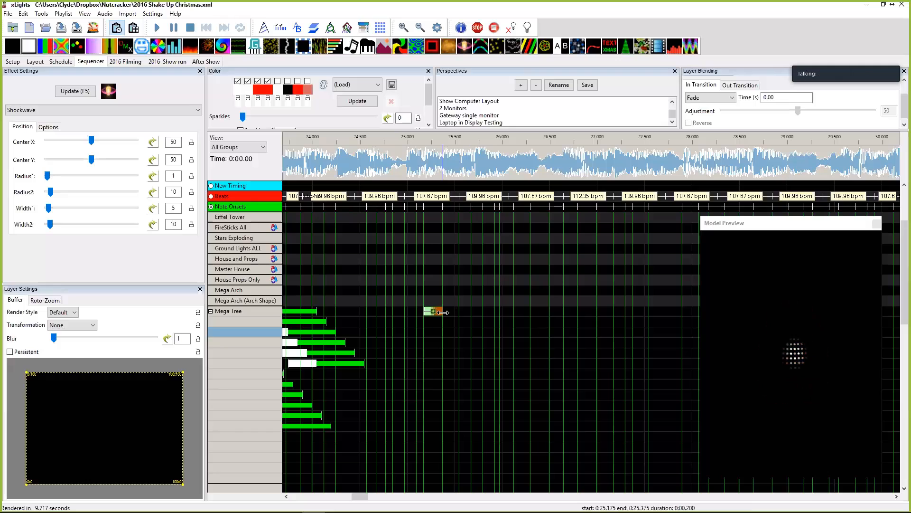
{"action": "left_click_drag", "start_coordinate": [442, 312], "coordinate": [514, 314]}
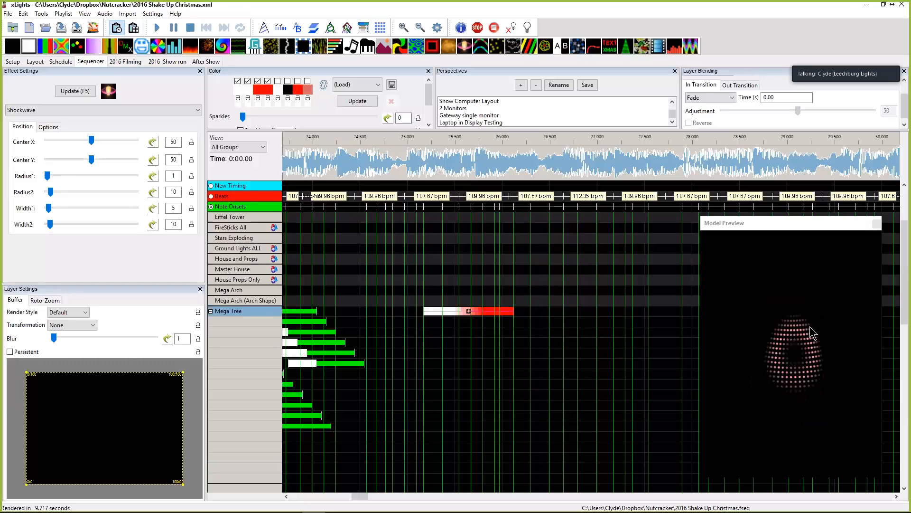
{"action": "left_click", "coordinate": [759, 227]}
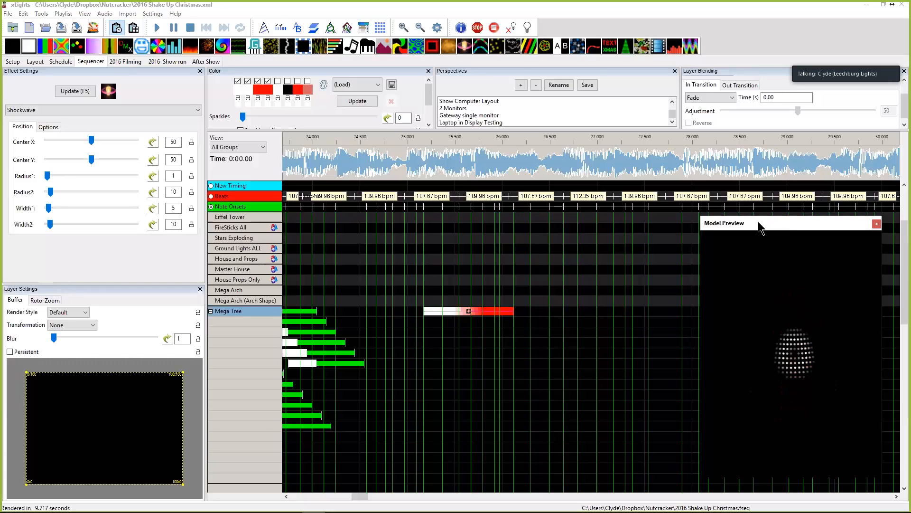
{"action": "left_click_drag", "start_coordinate": [759, 226], "coordinate": [687, 226]}
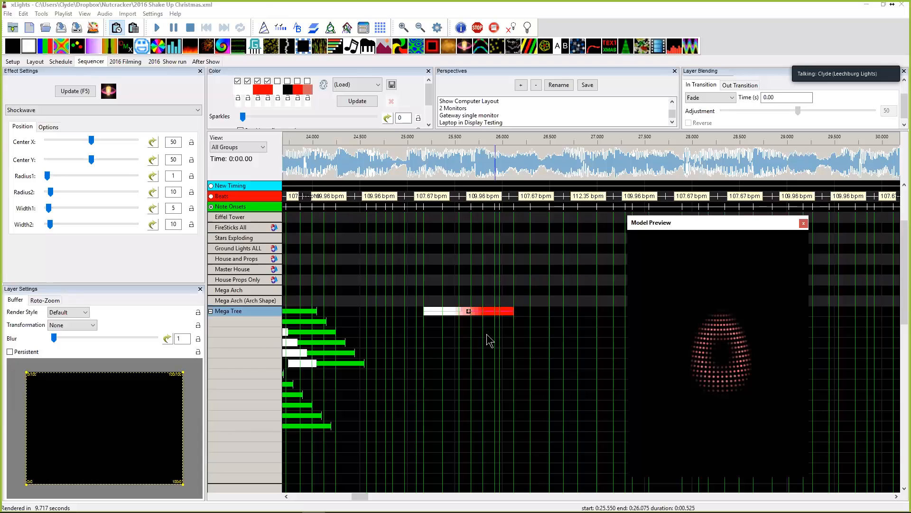
Set the Mega Tree Shockwave's Radius2 to 25, Width1 to 3 and Width2 to 61.
{"action": "left_click", "coordinate": [470, 313]}
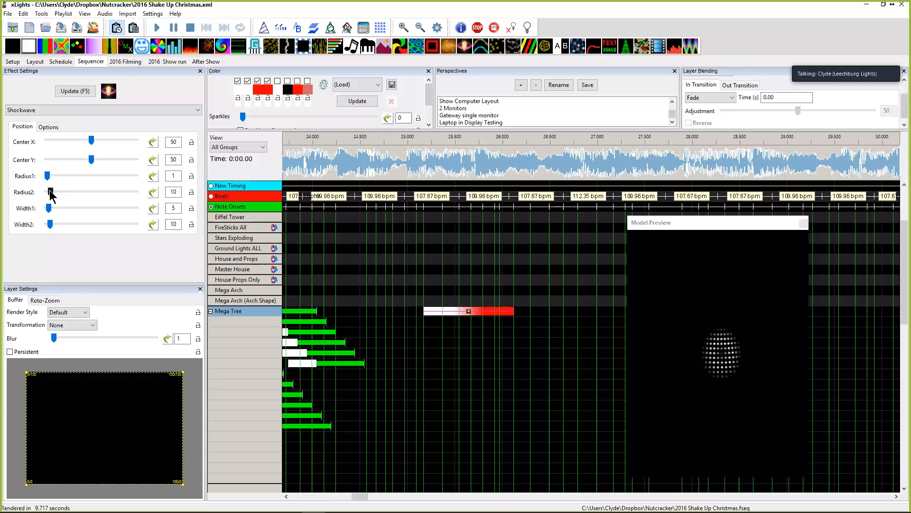
{"action": "double_click", "coordinate": [177, 192]}
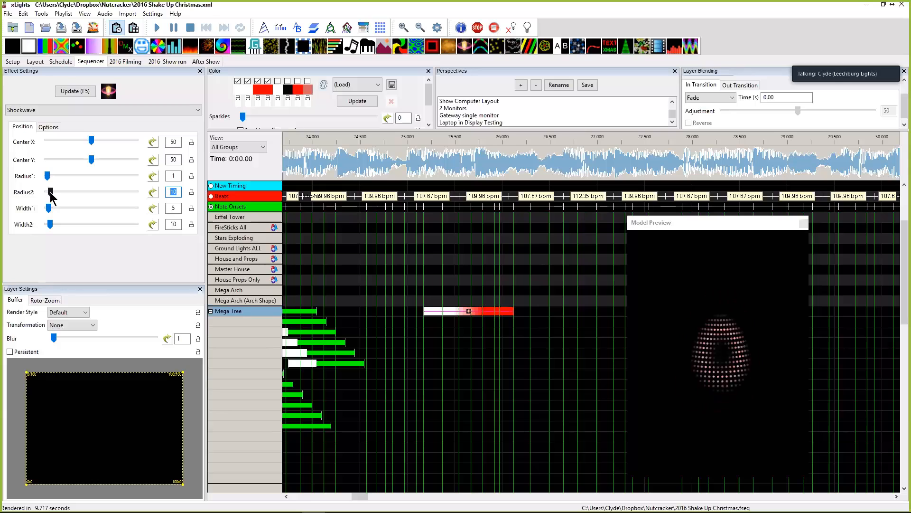
{"action": "mouse_move", "coordinate": [51, 192]}
{"action": "left_mouse_down"}
{"action": "mouse_move", "coordinate": [61, 200]}
{"action": "mouse_move", "coordinate": [64, 192]}
{"action": "left_mouse_up"}
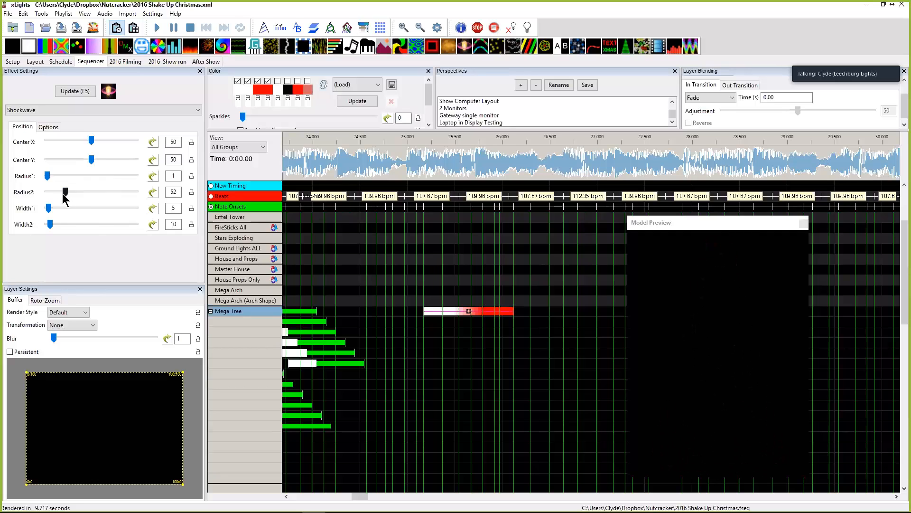
{"action": "left_click_drag", "start_coordinate": [65, 191], "coordinate": [56, 192]}
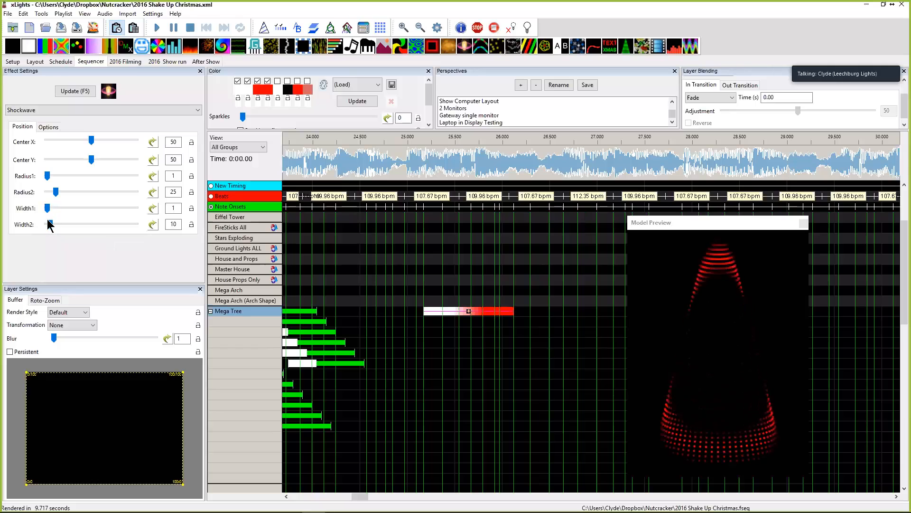
{"action": "left_click_drag", "start_coordinate": [49, 224], "coordinate": [68, 223]}
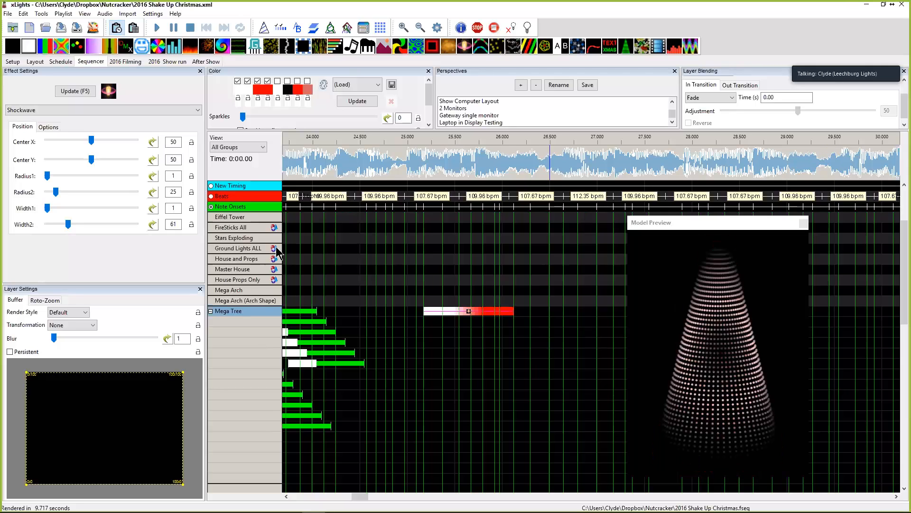
{"action": "left_click_drag", "start_coordinate": [47, 208], "coordinate": [68, 209]}
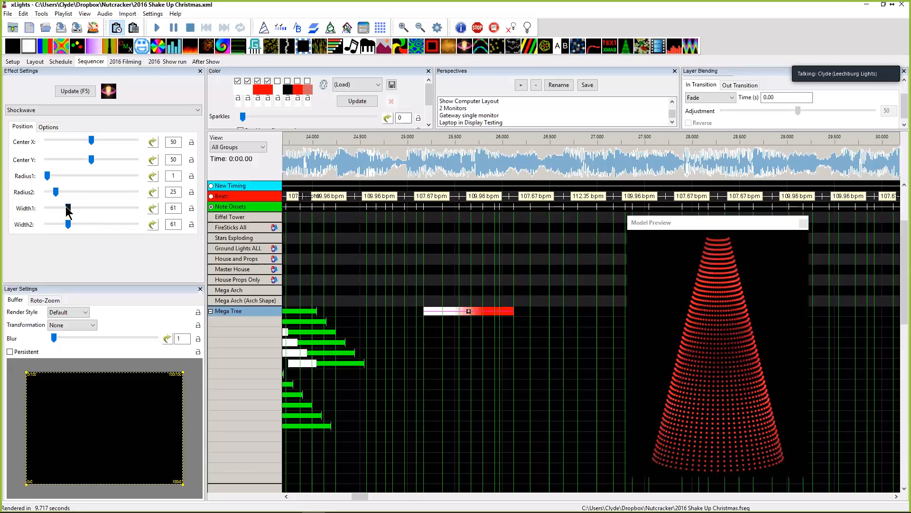
{"action": "left_click_drag", "start_coordinate": [67, 208], "coordinate": [47, 207]}
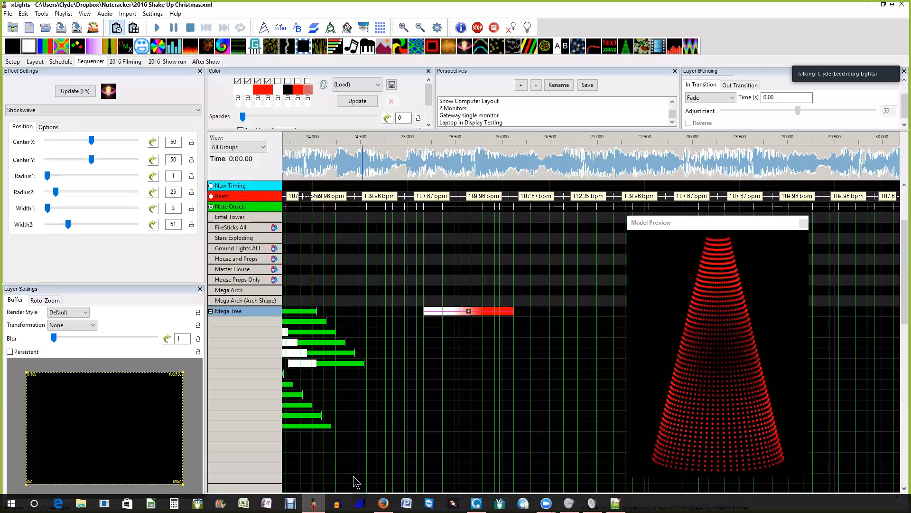
Play the sequence from about 0.2 seconds to preview its opening, and stop playback.
{"action": "left_click_drag", "start_coordinate": [359, 496], "coordinate": [291, 497]}
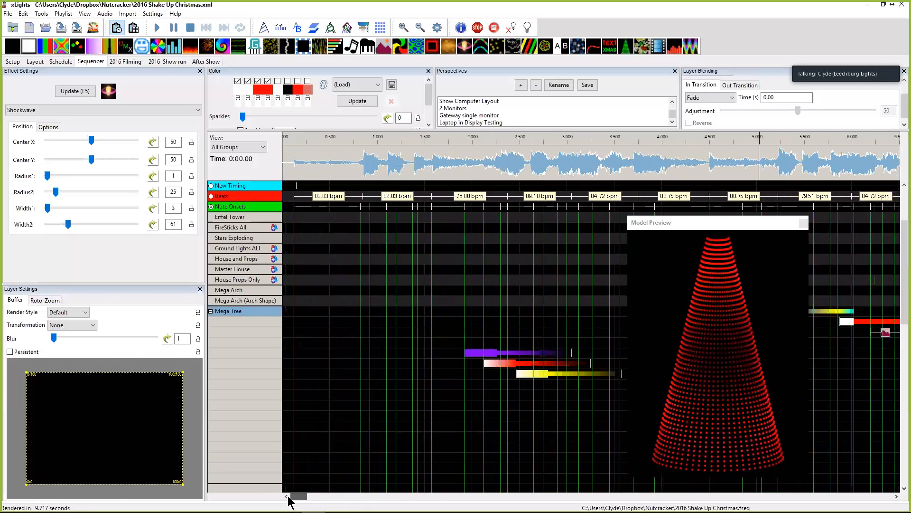
{"action": "left_click", "coordinate": [305, 167]}
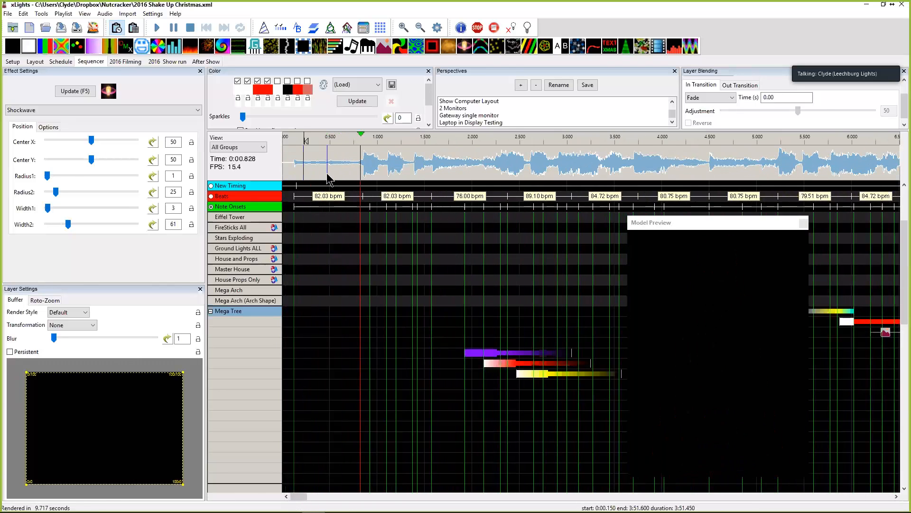
{"action": "key", "text": "space"}
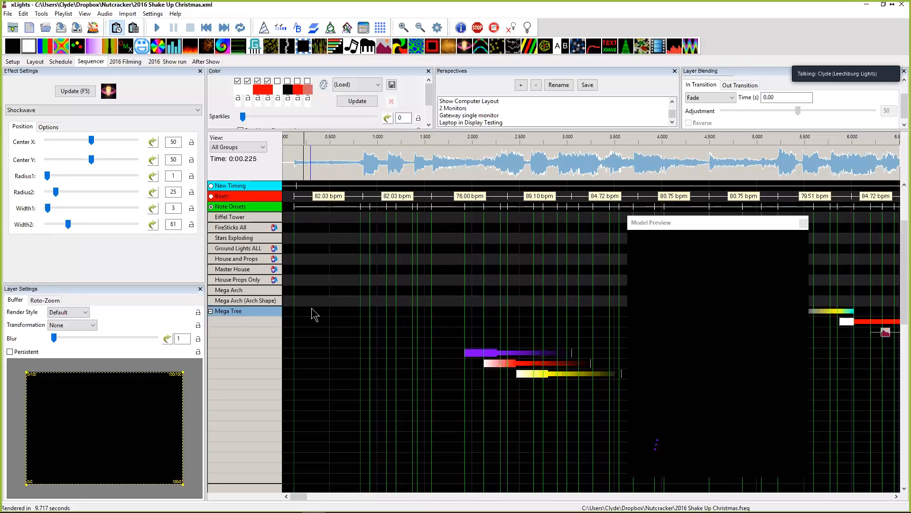
Add a Shockwave on the third Mega Tree layer near the sequence start and shorten it to end at about 0.4 seconds.
{"action": "left_click", "coordinate": [322, 333]}
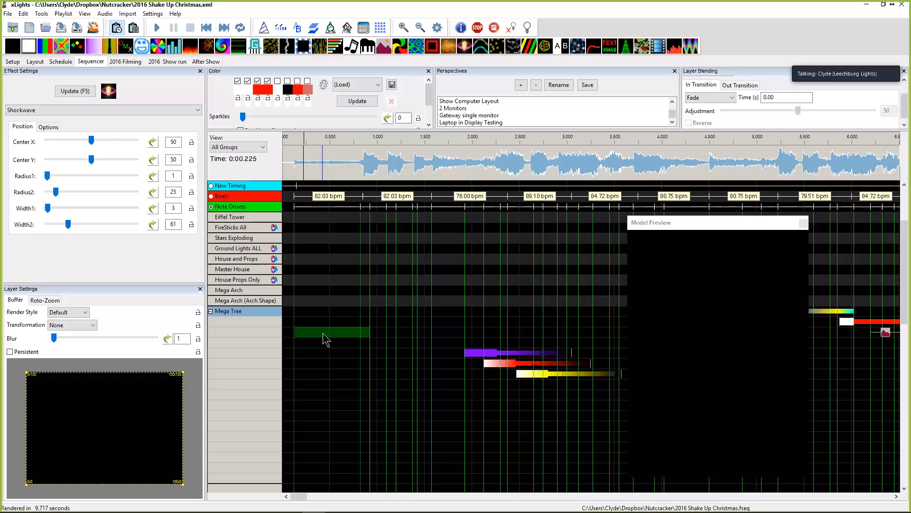
{"action": "key", "text": "ctrl+v"}
{"action": "left_click_drag", "start_coordinate": [369, 330], "coordinate": [318, 331]}
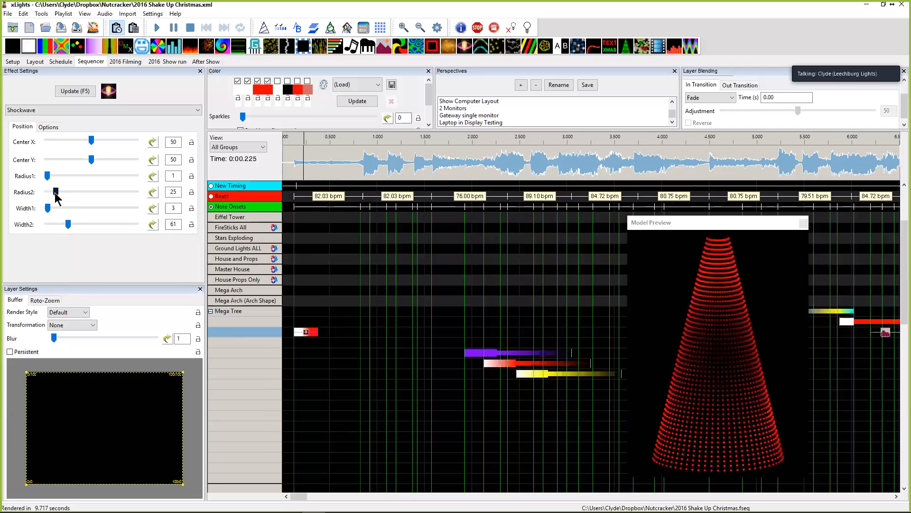
Set the short Shockwave's Radius1 to 0, Radius2 to 4 and Width2 to 0.
{"action": "left_click_drag", "start_coordinate": [67, 225], "coordinate": [55, 231]}
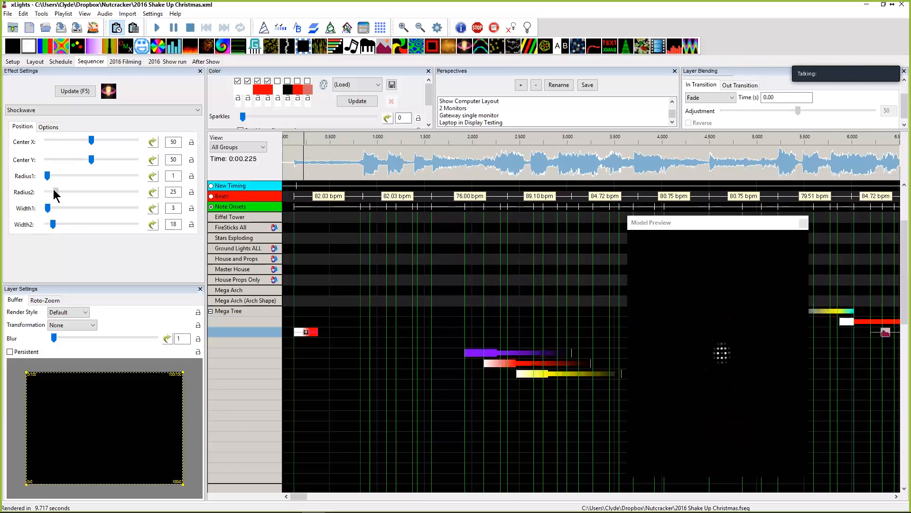
{"action": "left_click_drag", "start_coordinate": [54, 190], "coordinate": [46, 191]}
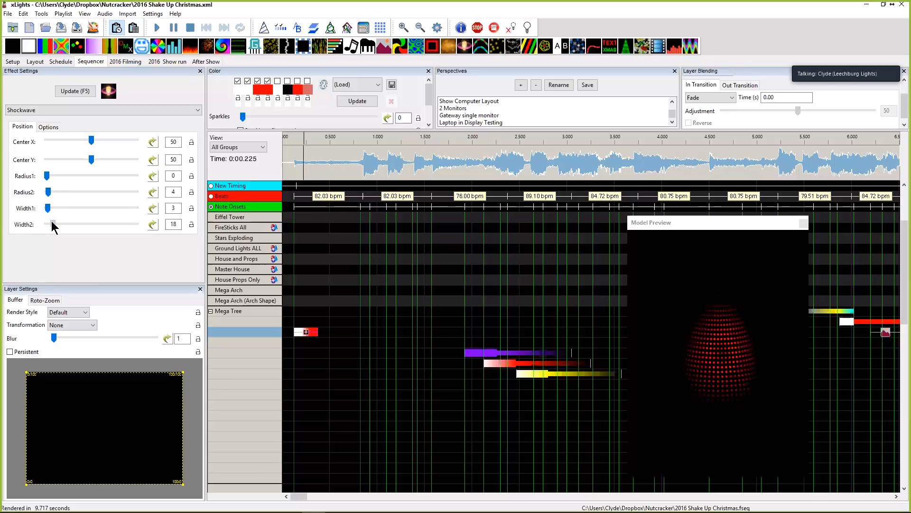
{"action": "left_click_drag", "start_coordinate": [53, 224], "coordinate": [47, 224]}
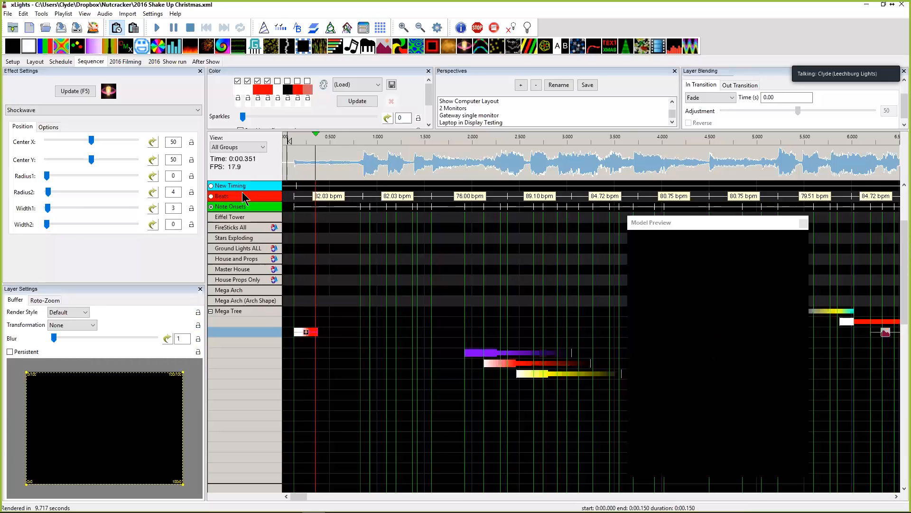
Play back the start of the sequence to preview the short Shockwave on the Mega Tree.
{"action": "key", "text": "space"}
{"action": "key", "text": "space"}
{"action": "key", "text": "space"}
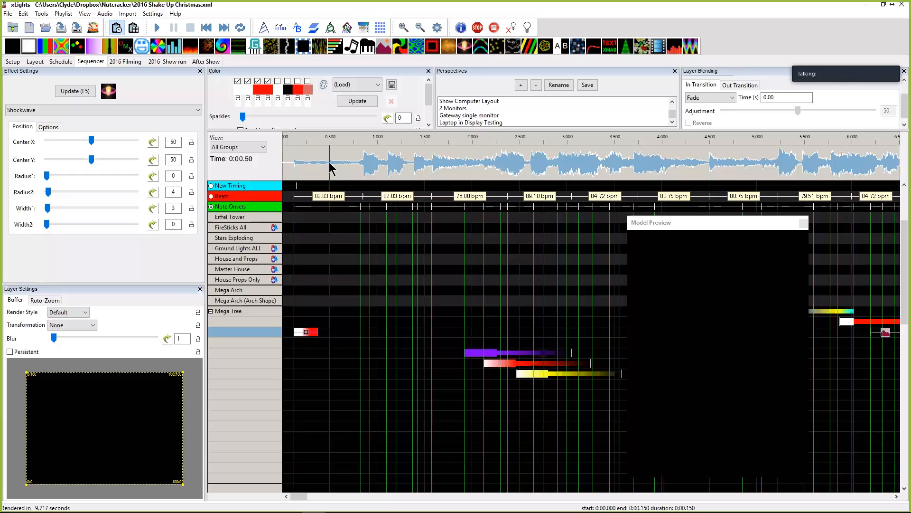
Play the audio briefly from about 0.5 and 0.75 seconds to locate the next notes for further Shockwaves.
{"action": "left_click", "coordinate": [329, 162]}
{"action": "key", "text": "space"}
{"action": "key", "text": "space"}
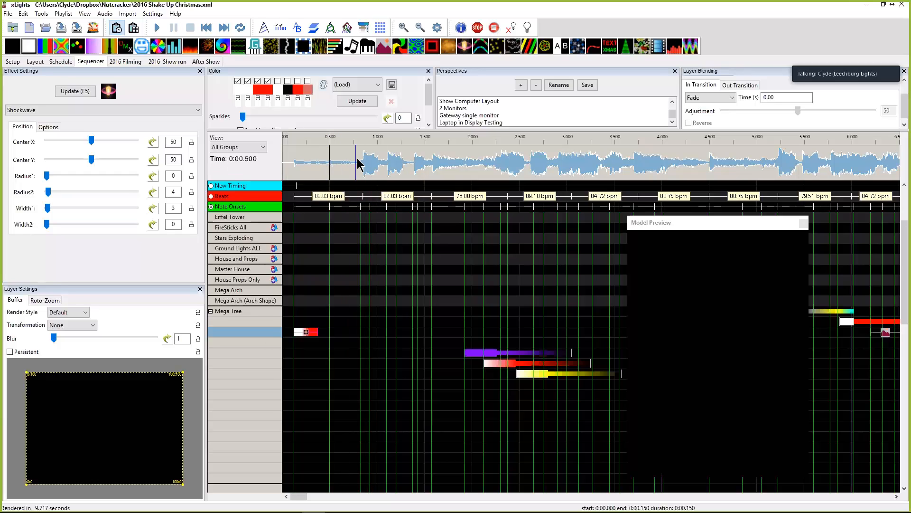
{"action": "key", "text": "t"}
{"action": "key", "text": "space"}
{"action": "key", "text": "space"}
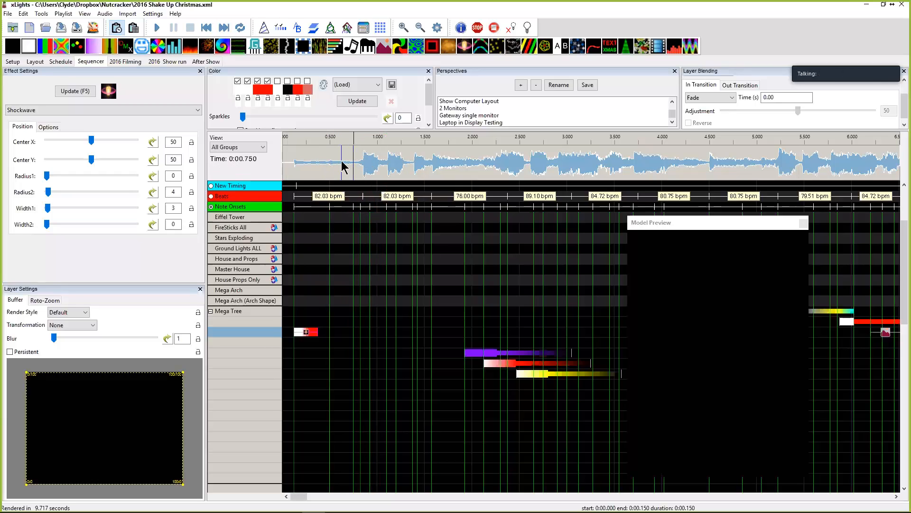
Copy the short Shockwave to the fourth Mega Tree layer at about 0.5 seconds and set its Center X and Center Y to 72.
{"action": "left_click", "coordinate": [307, 335]}
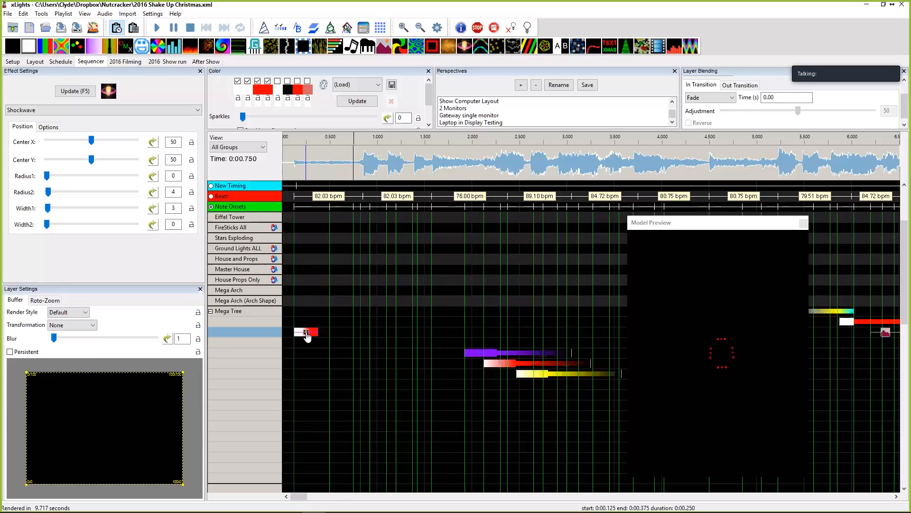
{"action": "right_click", "coordinate": [308, 335]}
{"action": "left_click", "coordinate": [323, 338]}
{"action": "right_click", "coordinate": [336, 346]}
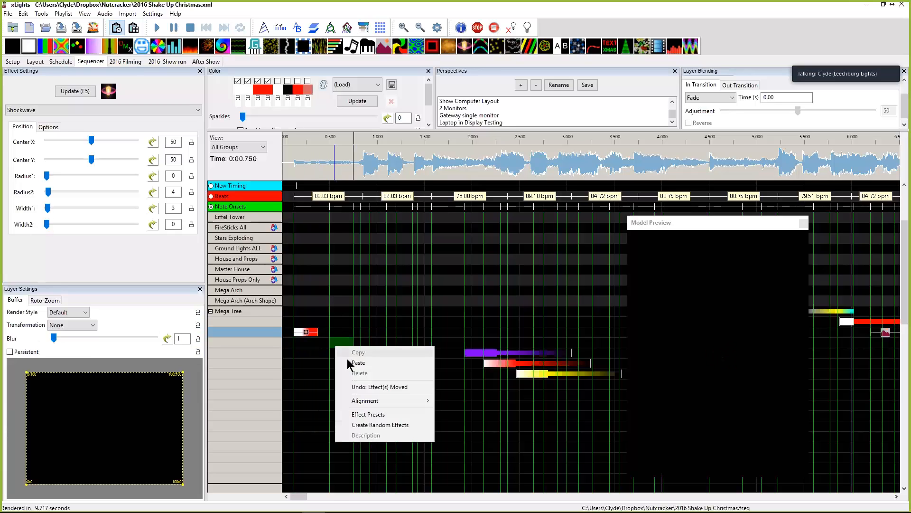
{"action": "left_click", "coordinate": [346, 358]}
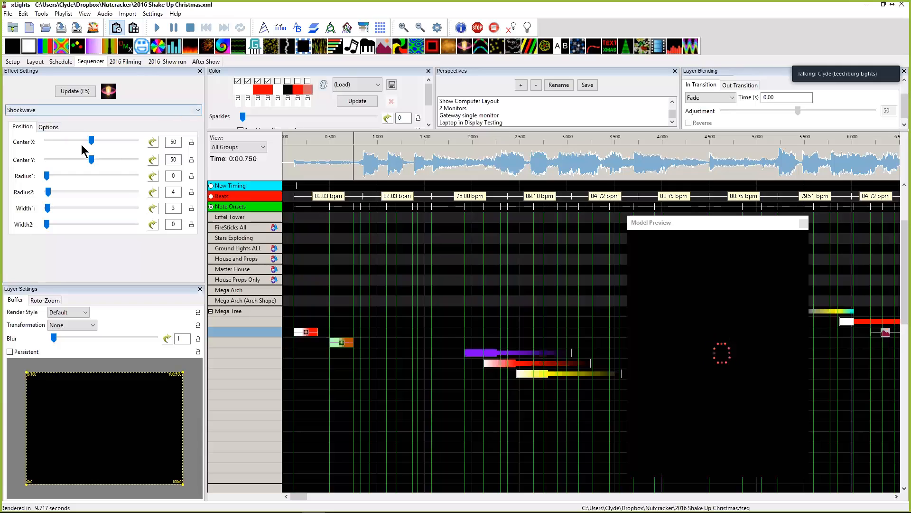
{"action": "left_click_drag", "start_coordinate": [91, 141], "coordinate": [114, 162]}
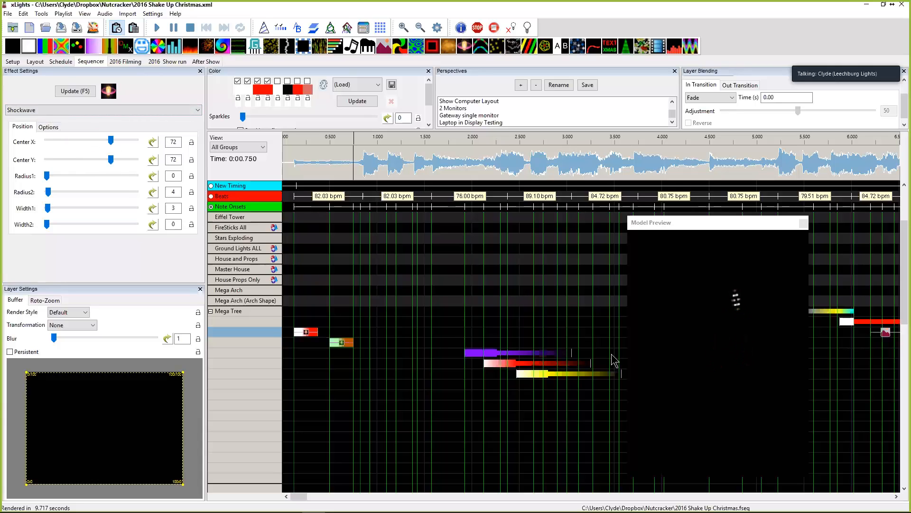
Paste another Shockwave copy on the third Mega Tree layer at about 0.75 seconds, with Center X 51 and Center Y 23.
{"action": "left_click", "coordinate": [361, 333]}
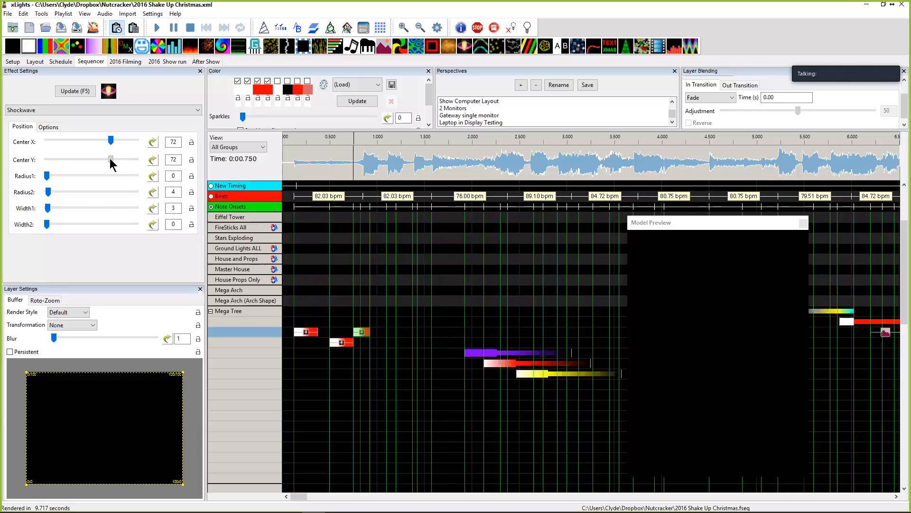
{"action": "left_click_drag", "start_coordinate": [113, 138], "coordinate": [92, 139]}
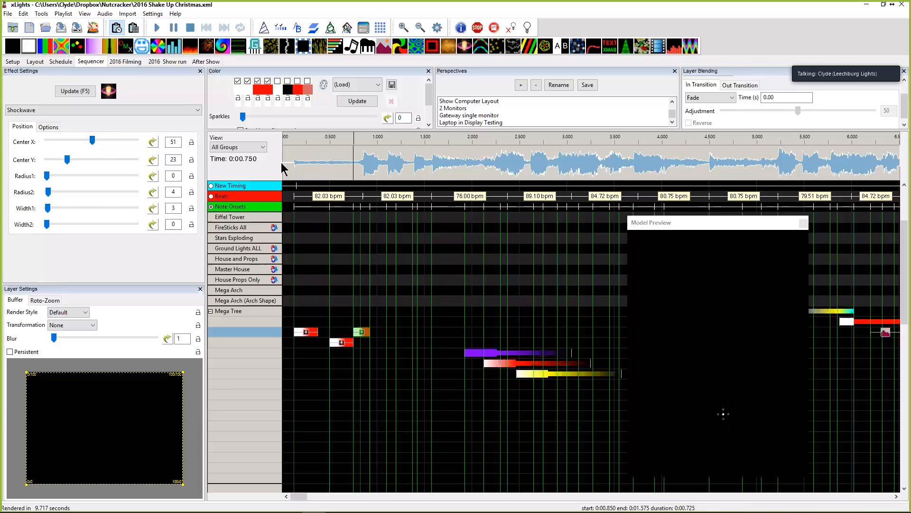
Play back the sequence opening to preview the three short Shockwaves at their different positions on the Mega Tree.
{"action": "key", "text": "space"}
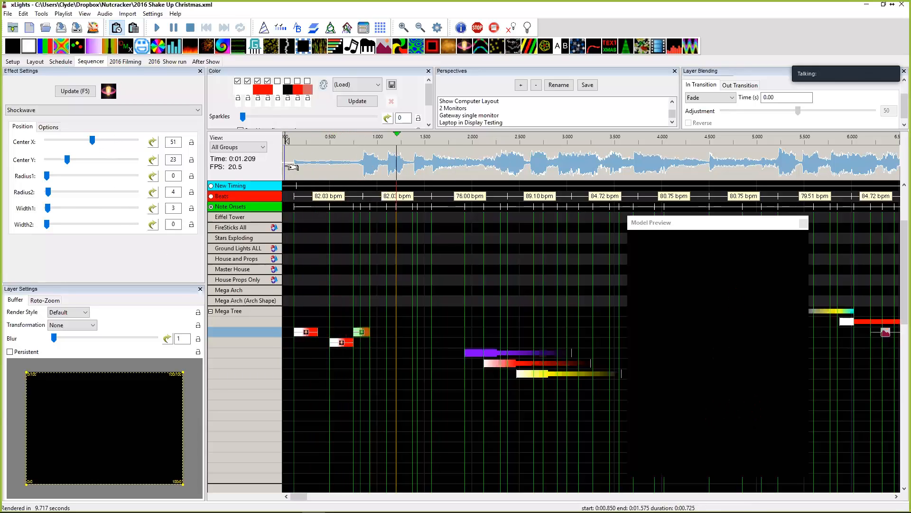
{"action": "key", "text": "space"}
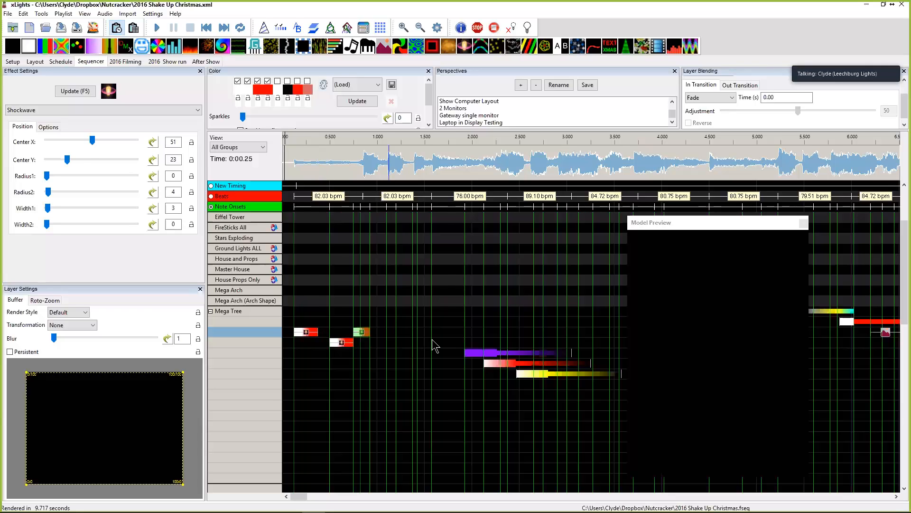
{"action": "scroll", "coordinate": [433, 347], "scroll_direction": "right", "scroll_amount": 5}
{"action": "scroll", "coordinate": [433, 350], "scroll_direction": "left", "scroll_amount": 5}
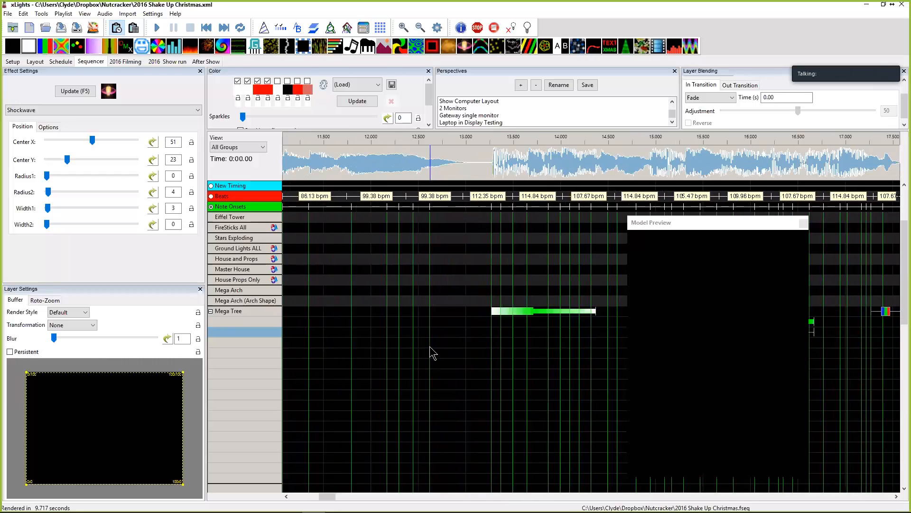
{"action": "scroll", "coordinate": [433, 353], "scroll_direction": "left", "scroll_amount": 3}
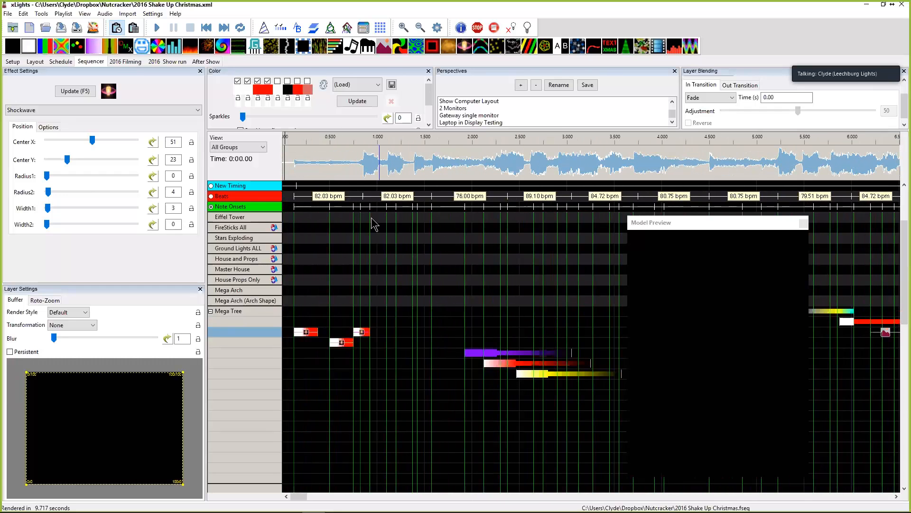
{"action": "key", "text": "space"}
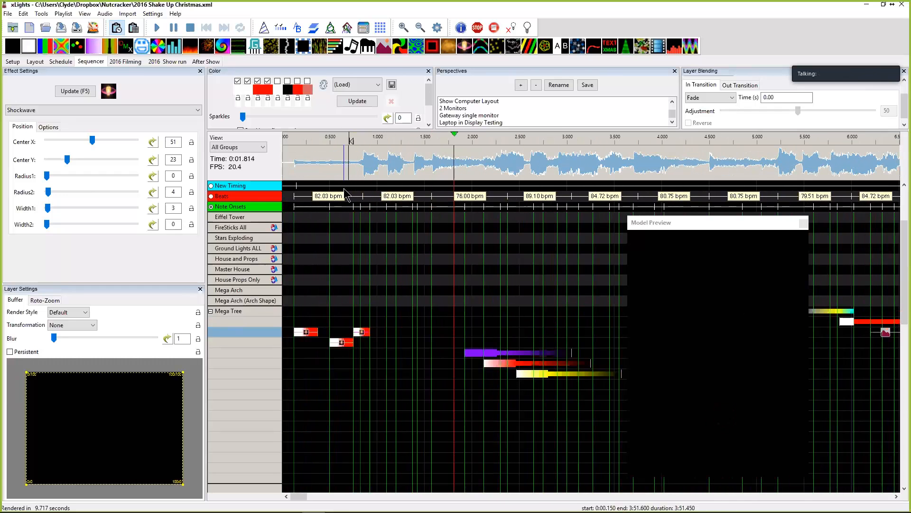
{"action": "key", "text": "space"}
Paste a Shockwave copy on the second Mega Tree layer at about 1.6 seconds and set its Center X and Center Y to 50.
{"action": "left_click", "coordinate": [444, 329]}
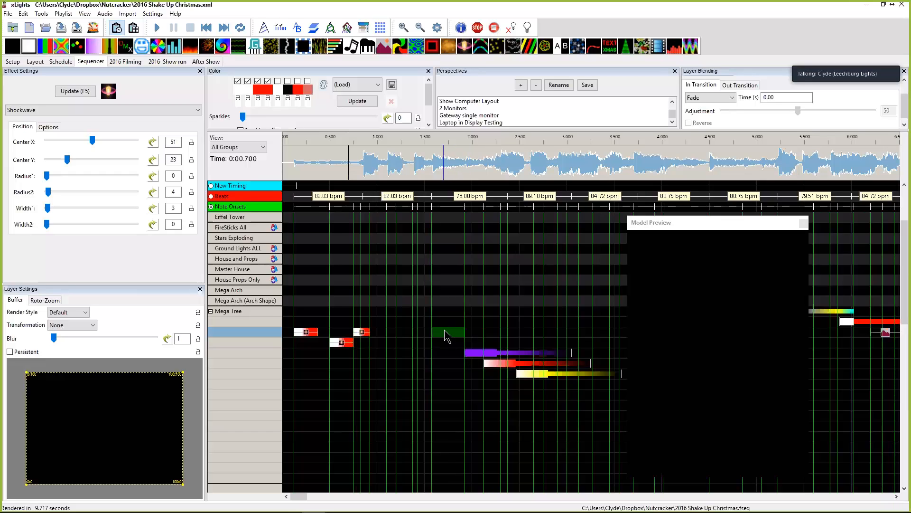
{"action": "left_click_drag", "start_coordinate": [448, 333], "coordinate": [447, 332]}
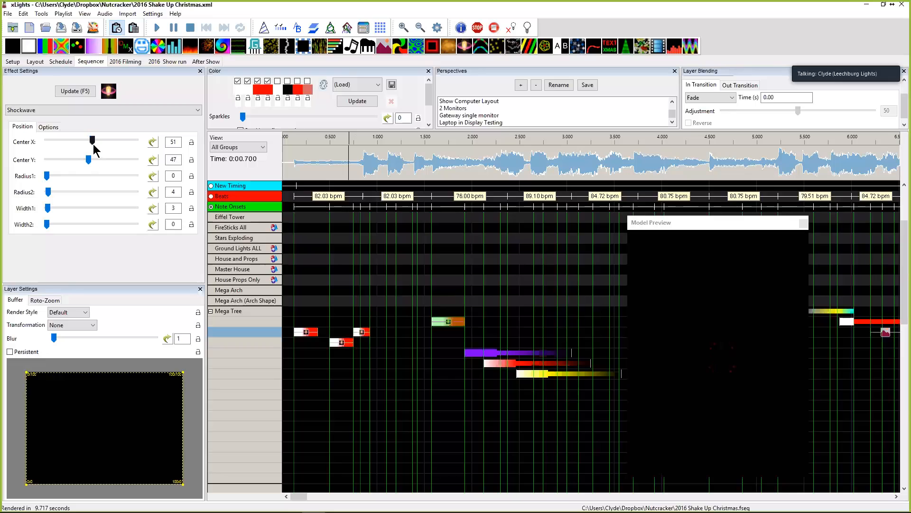
{"action": "double_click", "coordinate": [177, 161]}
{"action": "type", "text": "5050"}
Extend the new Shockwave to end at about 2.2 seconds, with Radius2 at 76 and Width2 at 104.
{"action": "left_click_drag", "start_coordinate": [61, 195], "coordinate": [97, 199]}
{"action": "left_click_drag", "start_coordinate": [465, 322], "coordinate": [489, 323]}
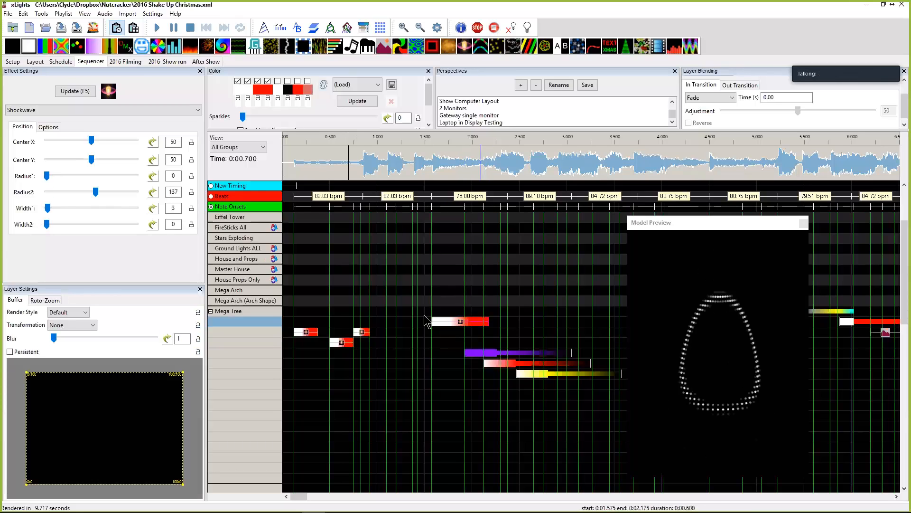
{"action": "left_click_drag", "start_coordinate": [47, 223], "coordinate": [83, 224]}
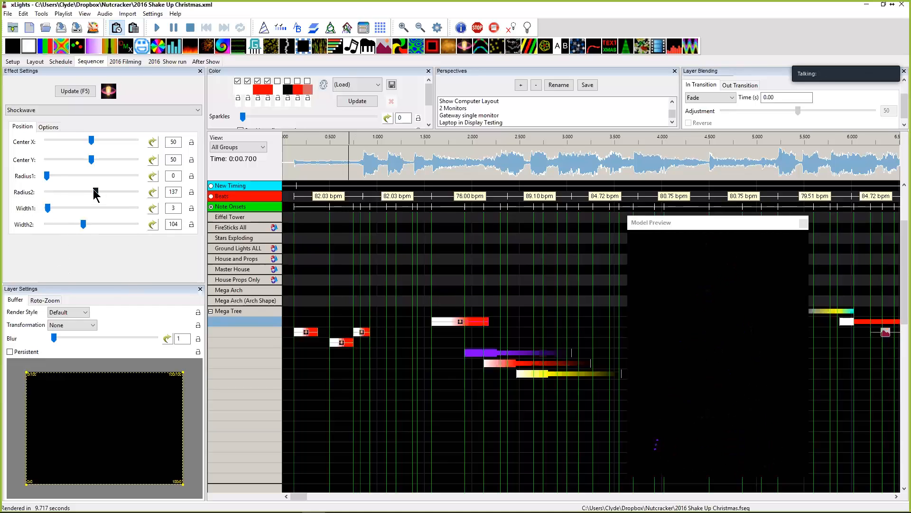
{"action": "left_click_drag", "start_coordinate": [96, 192], "coordinate": [74, 191]}
Load the blue color palette for the longer Shockwave and play the sequence from near its start to preview the effects.
{"action": "left_click", "coordinate": [351, 84]}
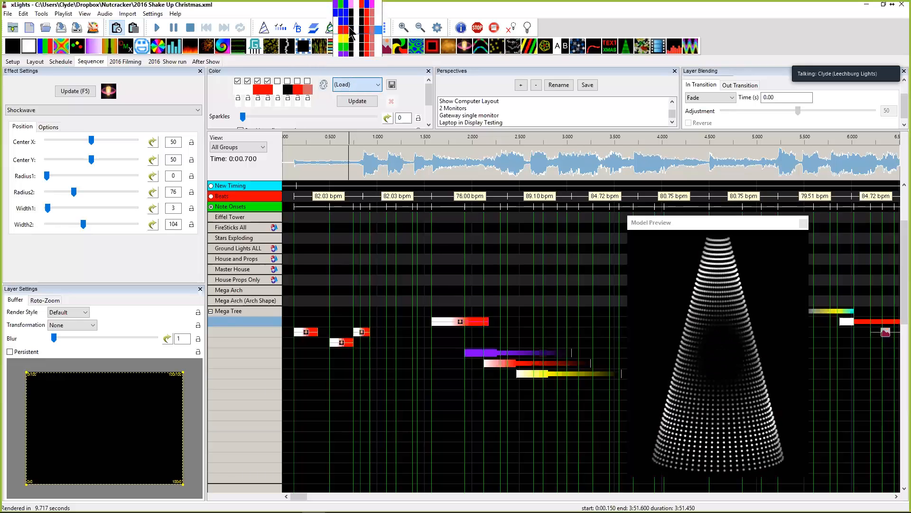
{"action": "left_click", "coordinate": [348, 30]}
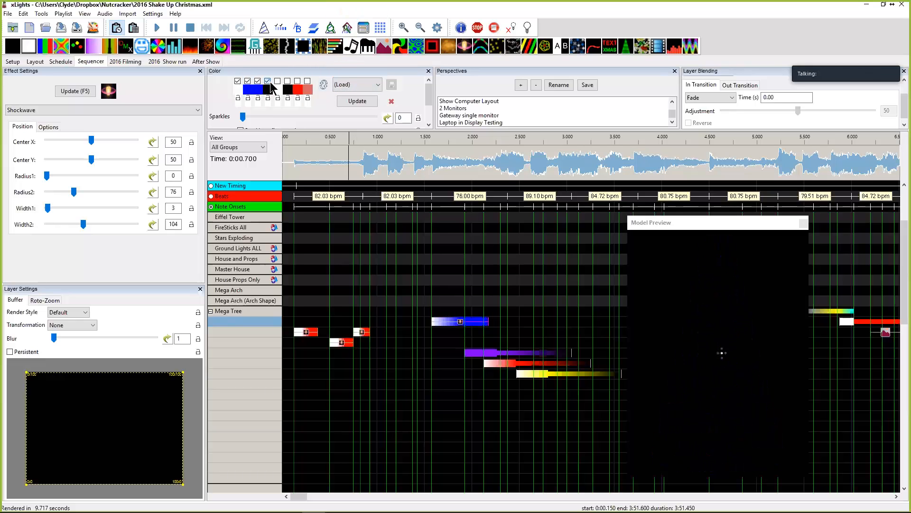
{"action": "left_click", "coordinate": [399, 179]}
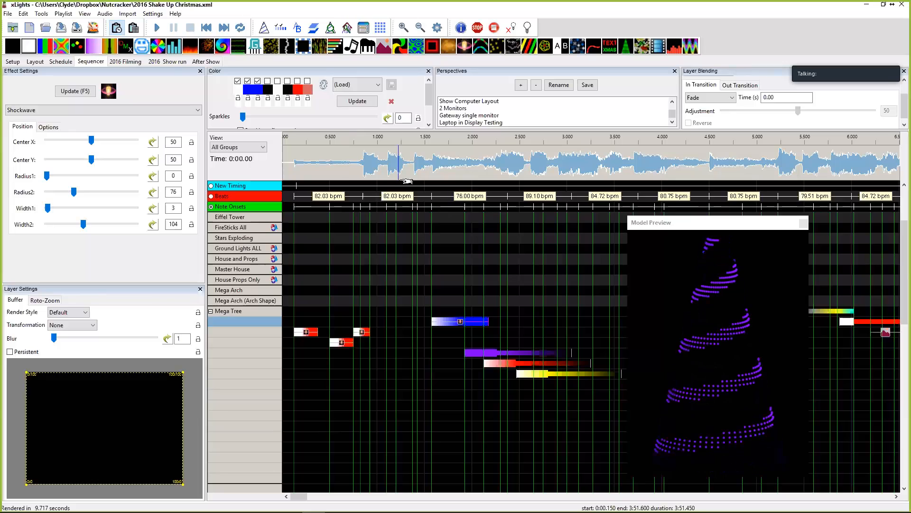
{"action": "key", "text": "space"}
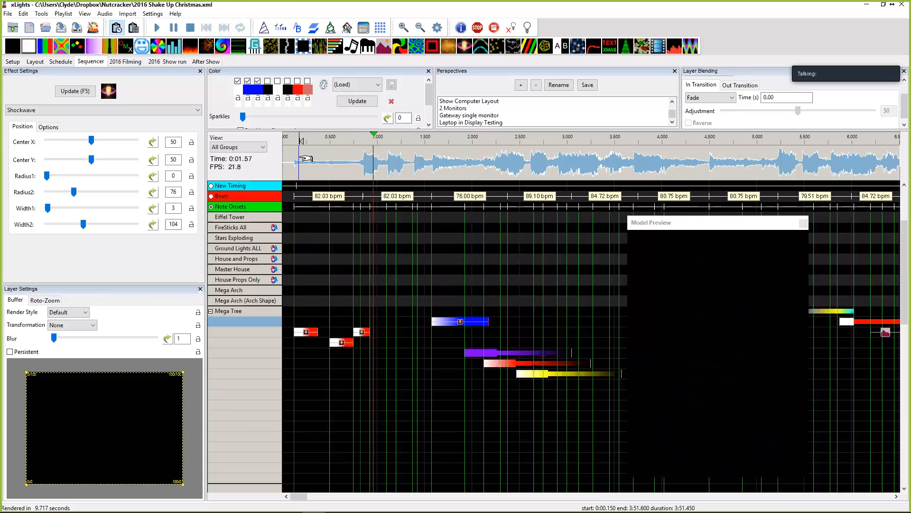
{"action": "key", "text": "space"}
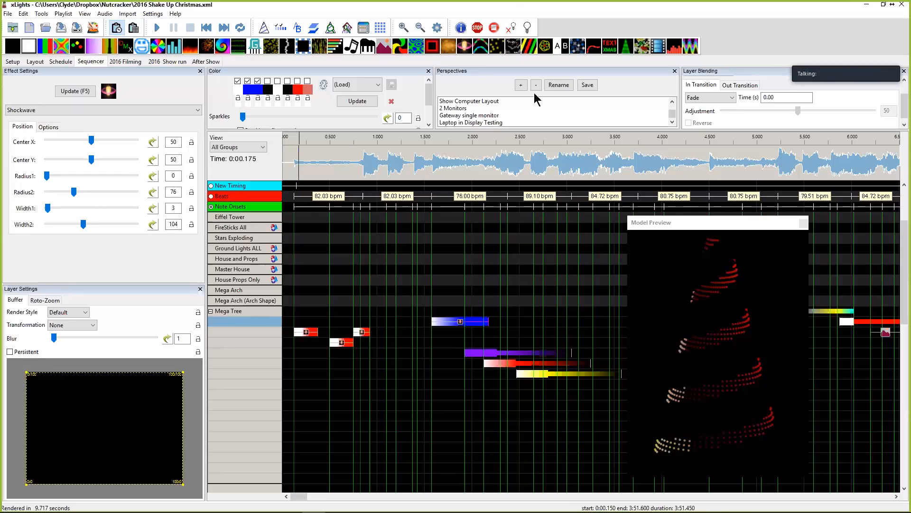
Move the blue Shockwave earlier to start at about 1.25 seconds and set its Radius2 to 57.
{"action": "left_click", "coordinate": [489, 317]}
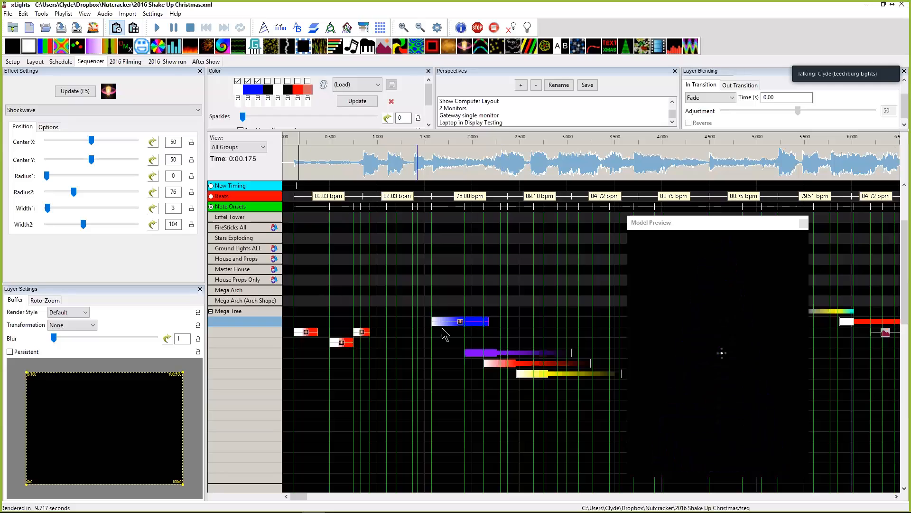
{"action": "left_click_drag", "start_coordinate": [460, 323], "coordinate": [429, 323]}
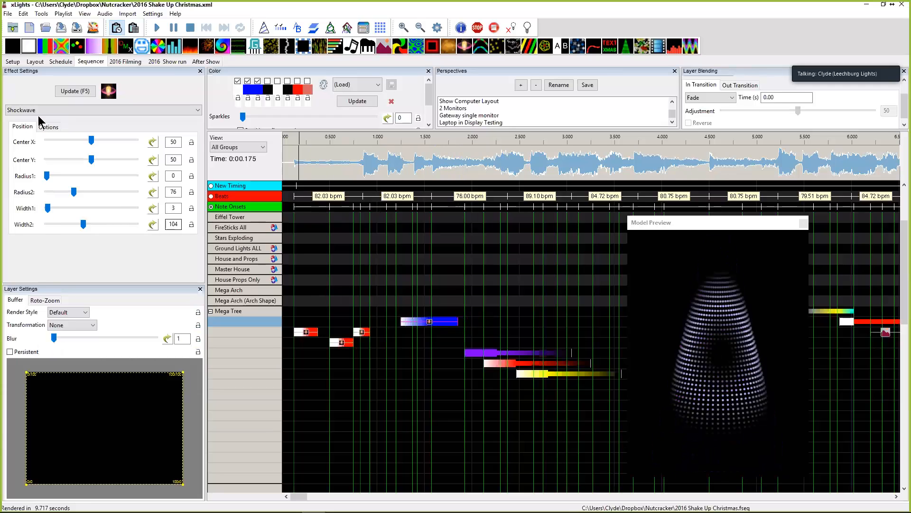
{"action": "left_click", "coordinate": [48, 127]}
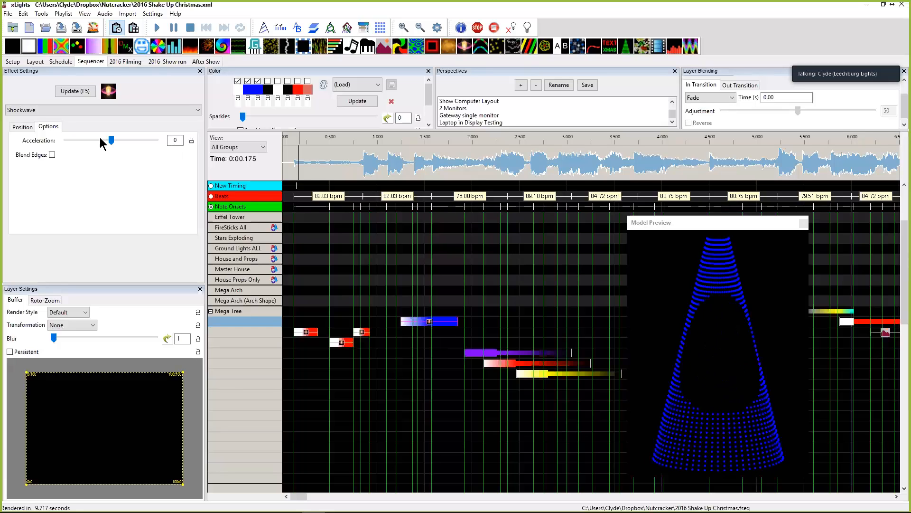
{"action": "left_click", "coordinate": [22, 127]}
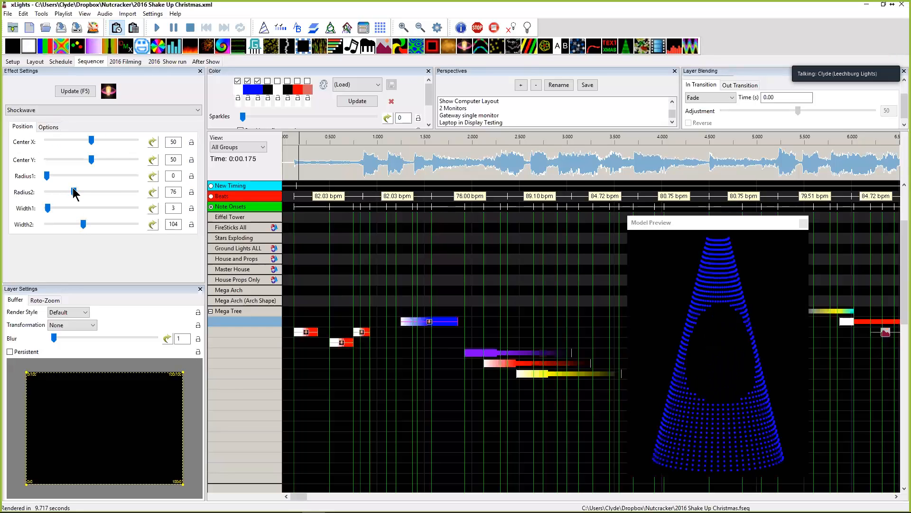
{"action": "left_click_drag", "start_coordinate": [60, 189], "coordinate": [60, 188]}
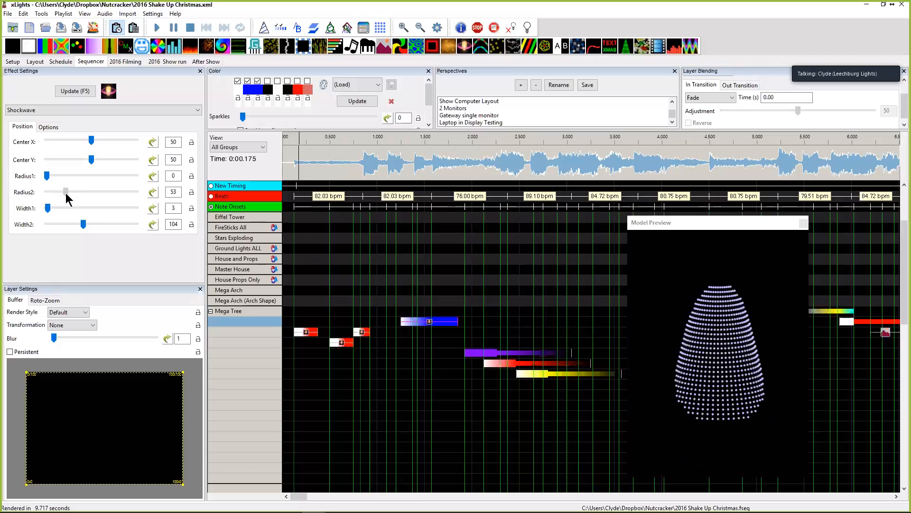
{"action": "left_click_drag", "start_coordinate": [66, 193], "coordinate": [67, 193]}
Turn on Blend Edges for the blue Shockwave and adjust its Acceleration to a negative value.
{"action": "left_click", "coordinate": [50, 127]}
{"action": "left_click", "coordinate": [52, 155]}
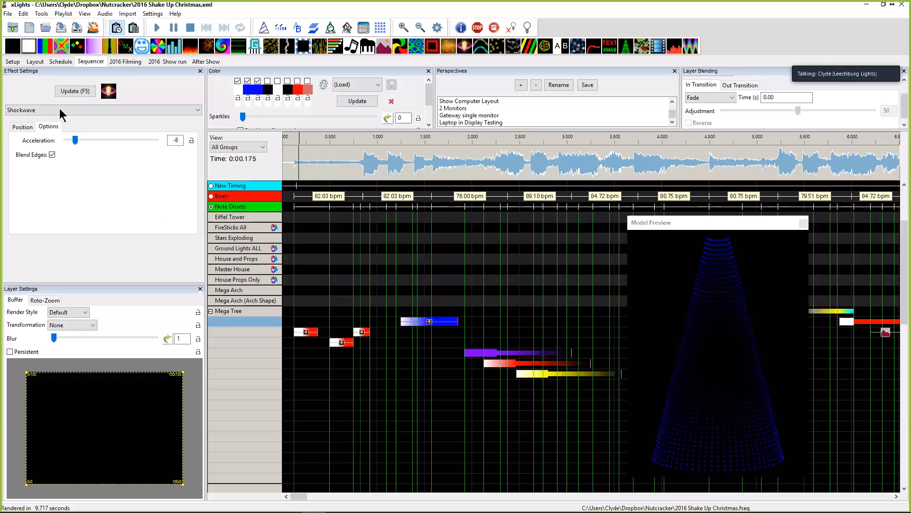
{"action": "left_click", "coordinate": [79, 140]}
{"action": "left_click", "coordinate": [80, 140]}
Reduce the blue Shockwave's Width2 to 52.
{"action": "left_click", "coordinate": [22, 126]}
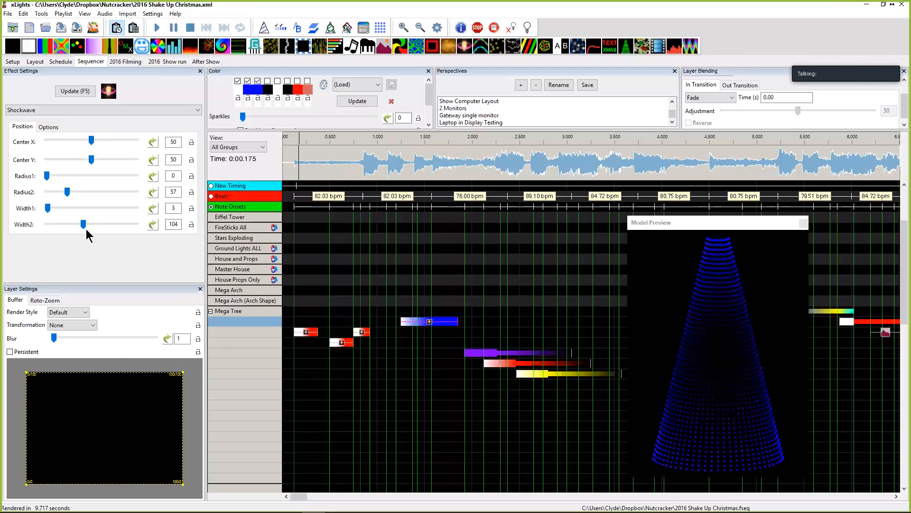
{"action": "left_click_drag", "start_coordinate": [86, 227], "coordinate": [66, 227]}
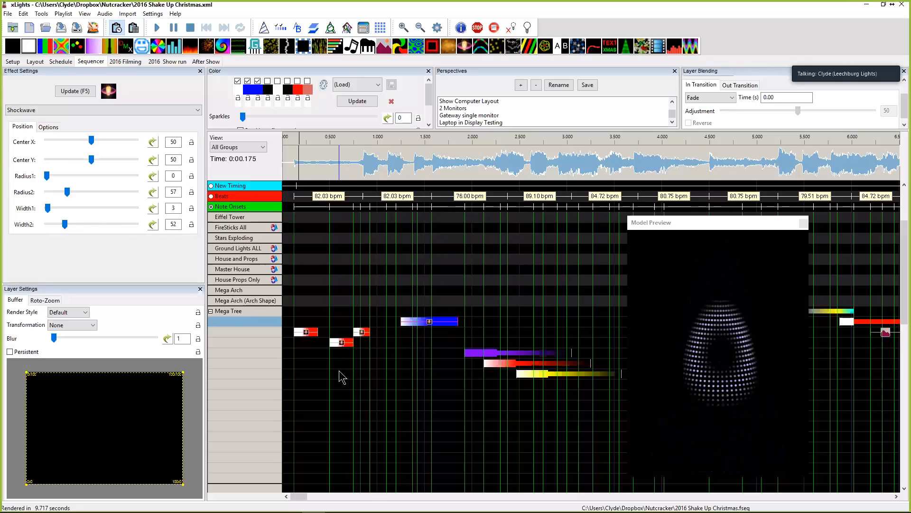
At an empty Mega Tree cell near 28.7 seconds, prepare inward Shockwave settings: Radius1 89, Radius2 0, Width1 66, Width2 0.
{"action": "left_click", "coordinate": [309, 353]}
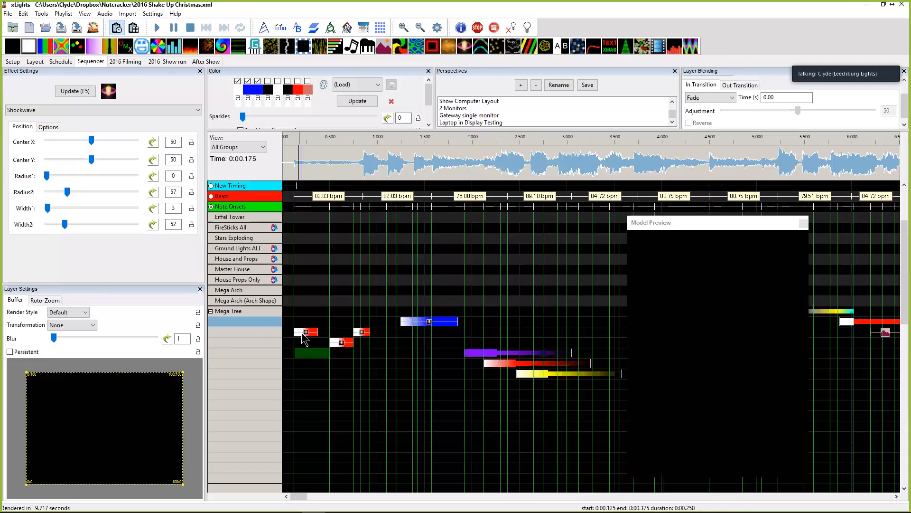
{"action": "scroll", "coordinate": [532, 407], "scroll_direction": "right", "scroll_amount": 10}
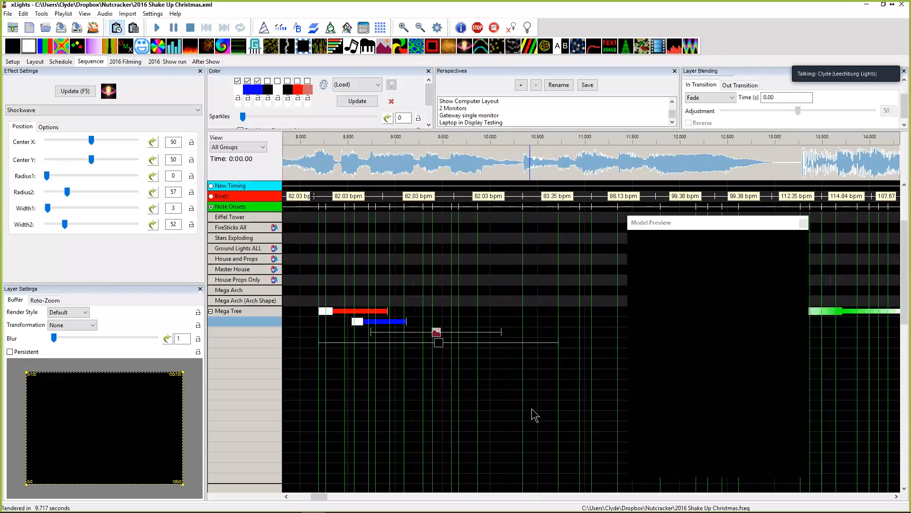
{"action": "scroll", "coordinate": [531, 407], "scroll_direction": "right", "scroll_amount": 14}
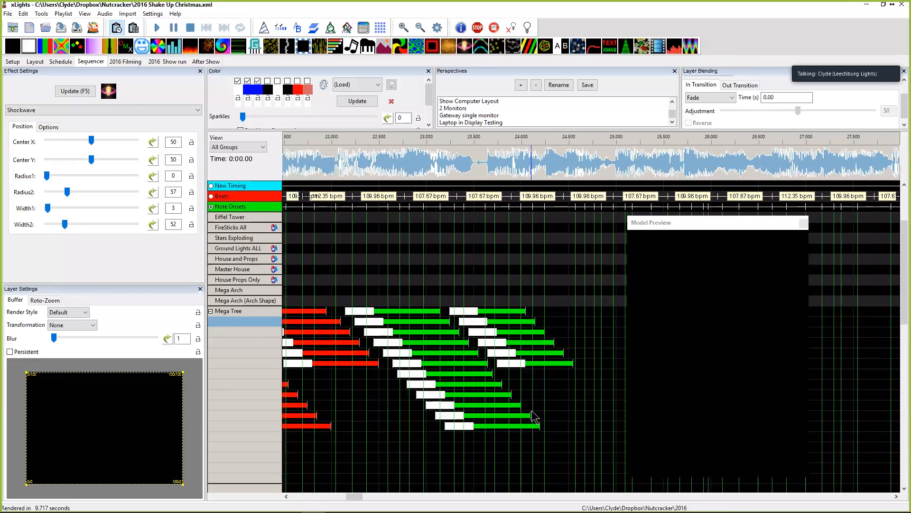
{"action": "scroll", "coordinate": [532, 412], "scroll_direction": "right", "scroll_amount": 3}
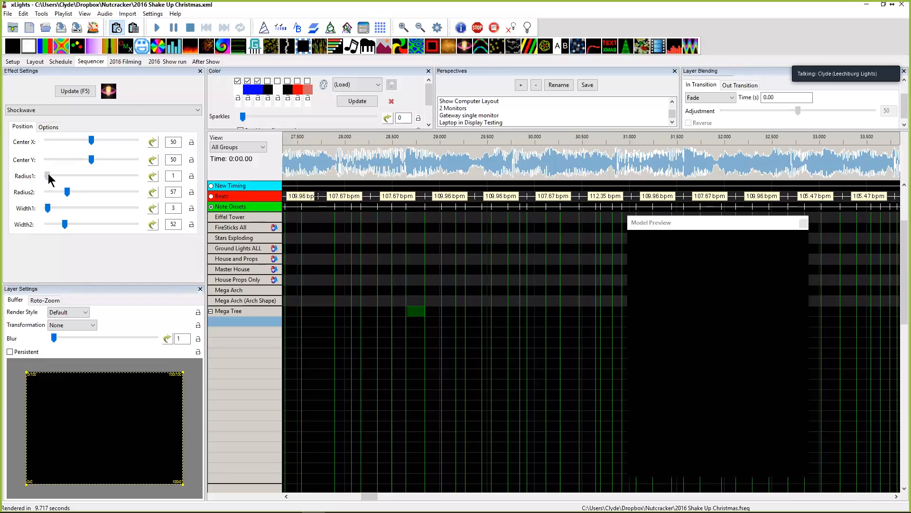
{"action": "left_click_drag", "start_coordinate": [47, 176], "coordinate": [68, 176]}
{"action": "mouse_move", "coordinate": [79, 179]}
{"action": "left_mouse_down"}
{"action": "mouse_move", "coordinate": [97, 181]}
{"action": "mouse_move", "coordinate": [82, 181]}
{"action": "left_mouse_up"}
{"action": "left_click_drag", "start_coordinate": [51, 192], "coordinate": [47, 192]}
{"action": "left_click_drag", "start_coordinate": [51, 209], "coordinate": [50, 229]}
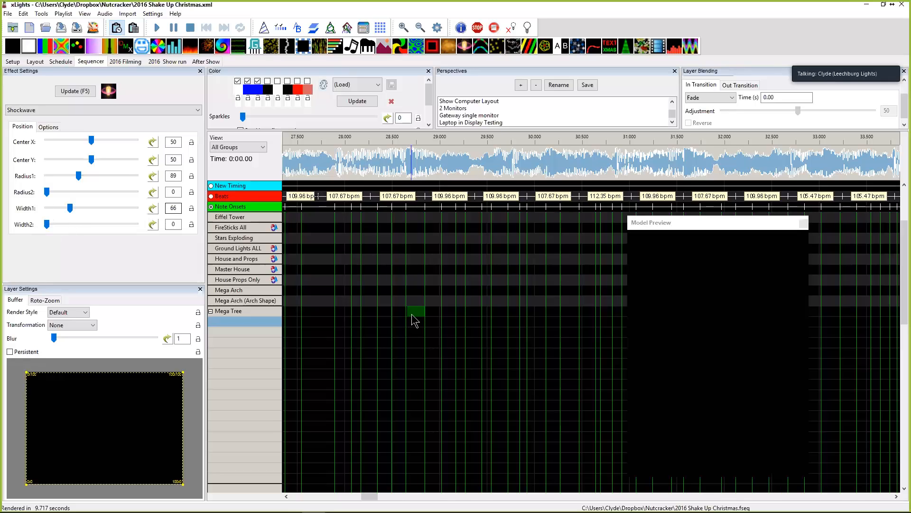
Add a Shockwave to the Mega Tree from about 28.65 to 29.5 seconds and set its center to X 16, Y 34.
{"action": "left_click_drag", "start_coordinate": [412, 314], "coordinate": [579, 314]}
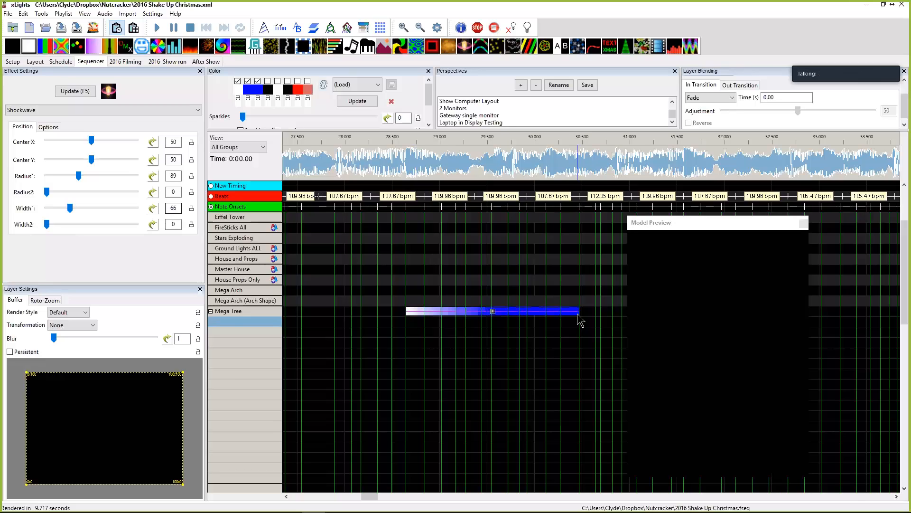
{"action": "left_click", "coordinate": [493, 313]}
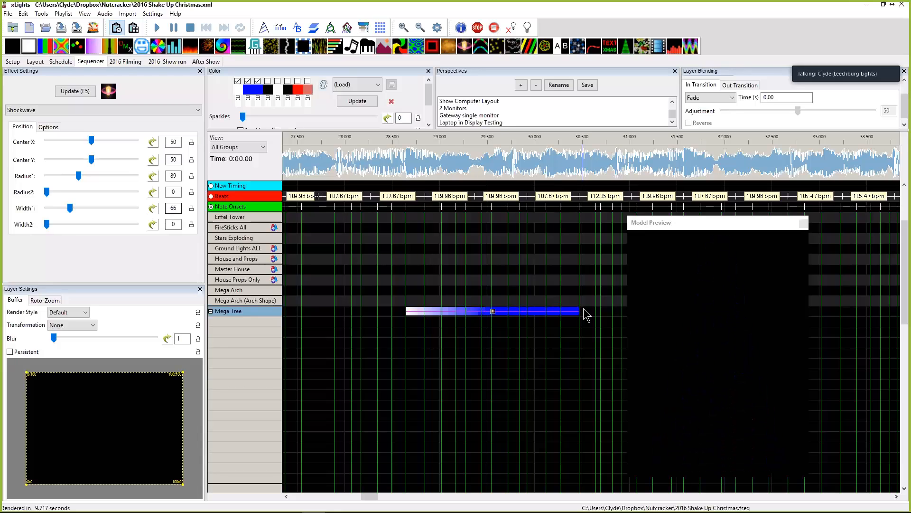
{"action": "left_click_drag", "start_coordinate": [580, 312], "coordinate": [490, 312]}
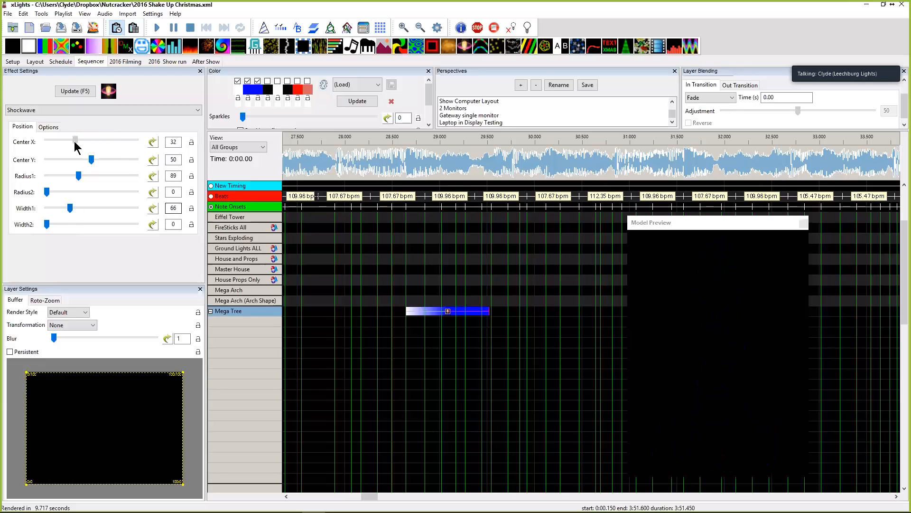
{"action": "left_click_drag", "start_coordinate": [92, 161], "coordinate": [78, 159]}
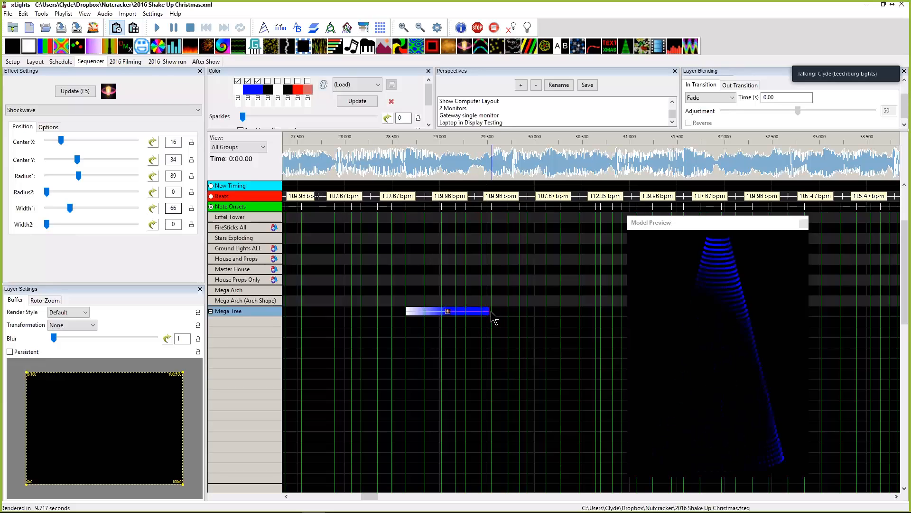
Shorten the Mega Tree Shockwave in stages until it ends at 29.2 seconds.
{"action": "left_click_drag", "start_coordinate": [490, 311], "coordinate": [470, 311]}
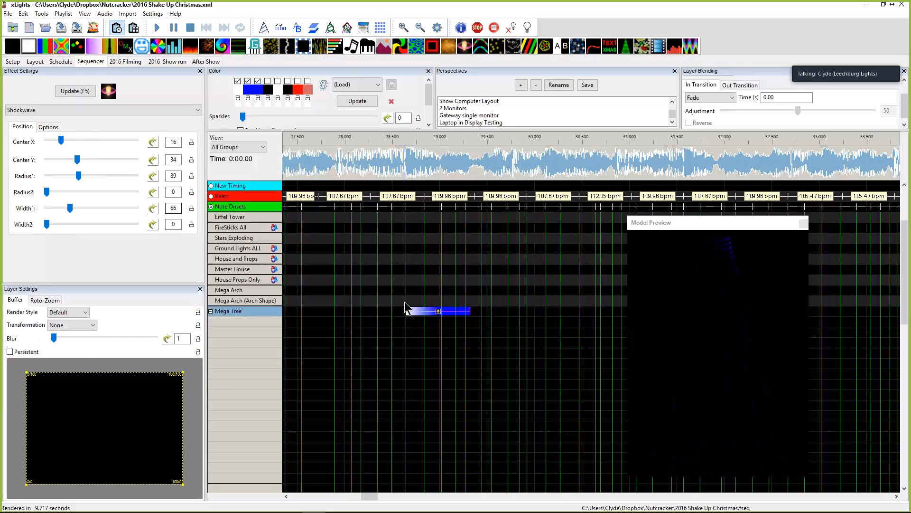
{"action": "left_click", "coordinate": [410, 332]}
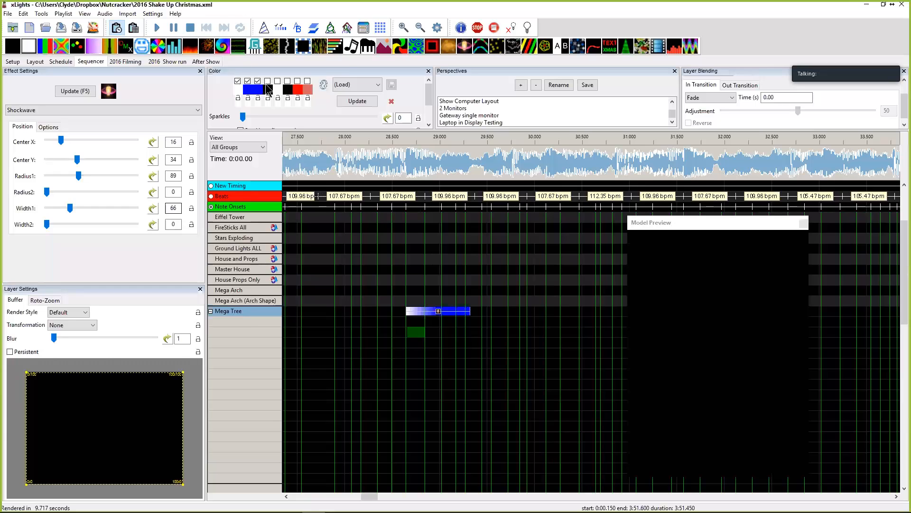
{"action": "left_click", "coordinate": [440, 312]}
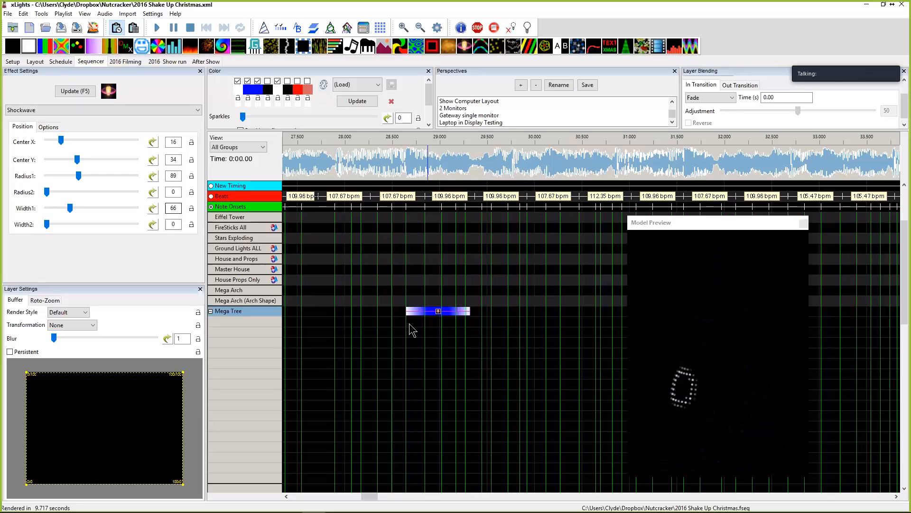
{"action": "left_click_drag", "start_coordinate": [468, 311], "coordinate": [458, 311]}
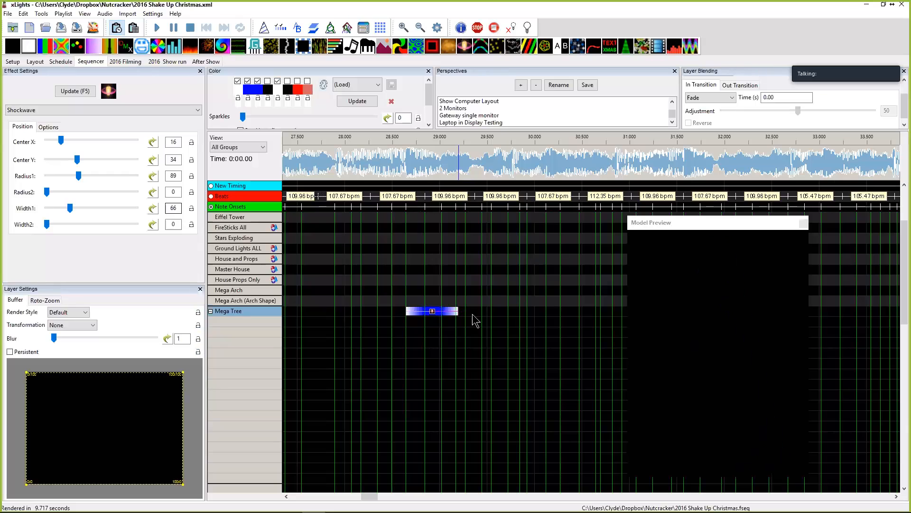
Copy the Shockwave onto the two Mega Tree layers below, starting at 28.85 and 29.025 seconds.
{"action": "left_click", "coordinate": [432, 313]}
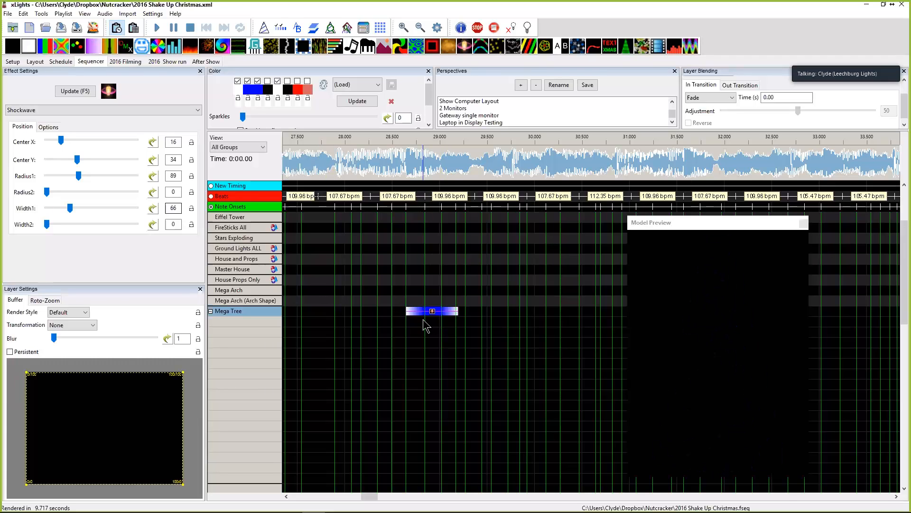
{"action": "right_click", "coordinate": [433, 313]}
{"action": "left_click", "coordinate": [442, 320]}
{"action": "right_click", "coordinate": [431, 325]}
{"action": "left_click", "coordinate": [440, 341]}
{"action": "right_click", "coordinate": [447, 336]}
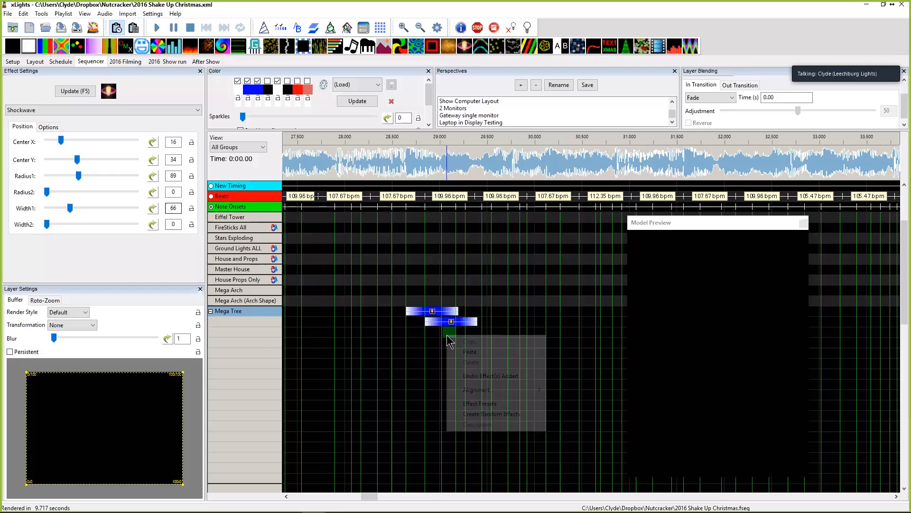
{"action": "left_click", "coordinate": [470, 352]}
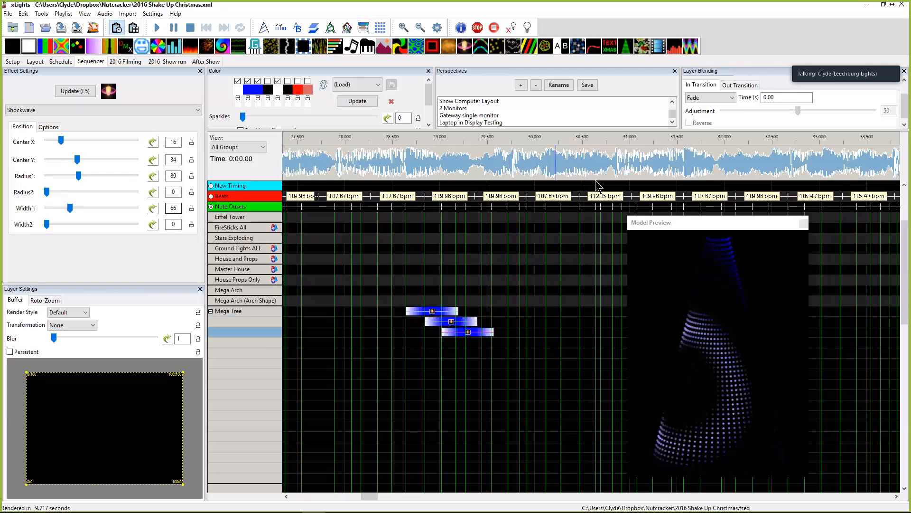
Load a yellow palette for the second-layer Shockwave and a purple palette for the third-layer one.
{"action": "left_click", "coordinate": [451, 322]}
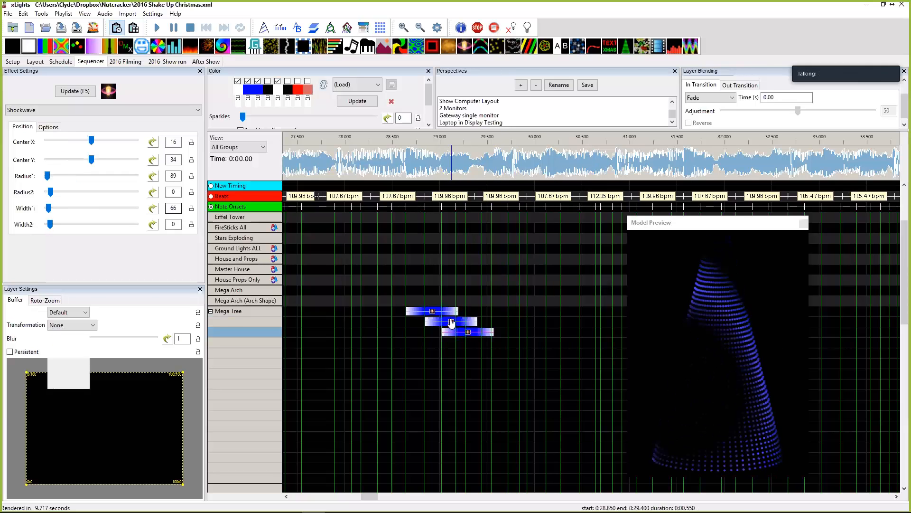
{"action": "left_click", "coordinate": [365, 85]}
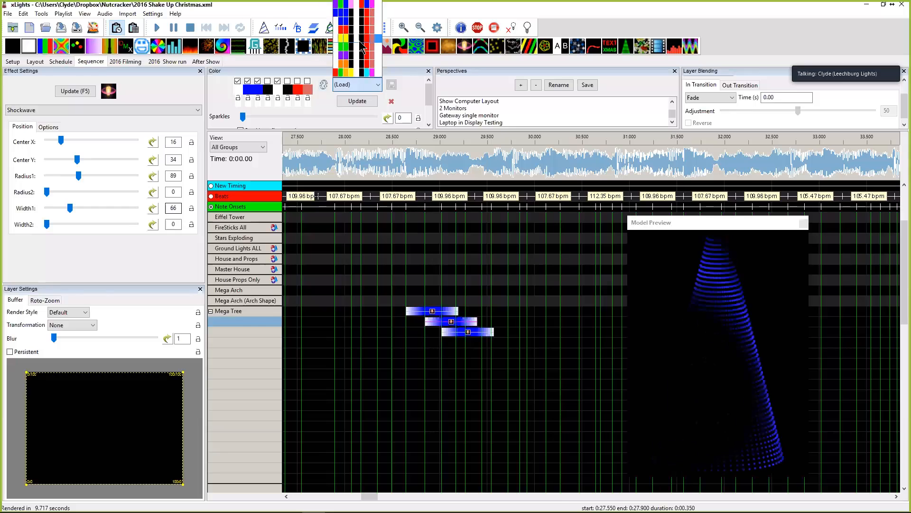
{"action": "left_click", "coordinate": [363, 48]}
{"action": "left_click", "coordinate": [450, 315]}
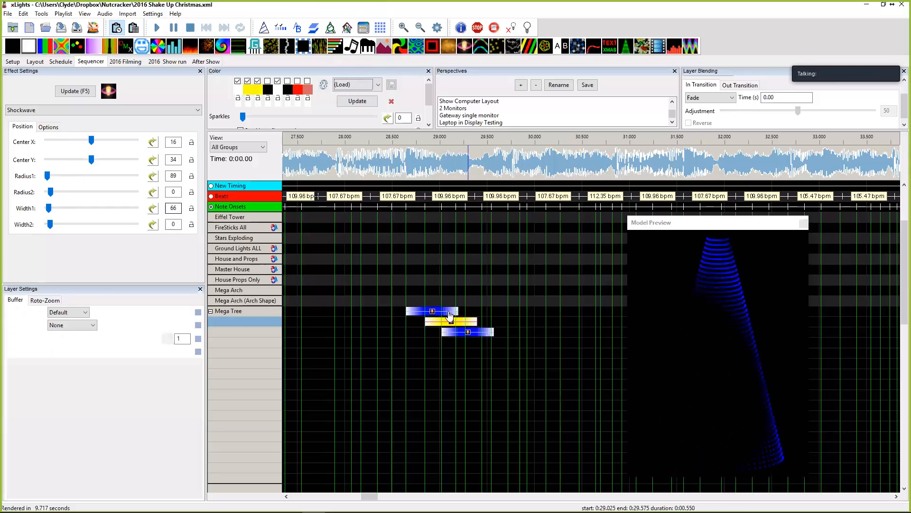
{"action": "left_click", "coordinate": [361, 85]}
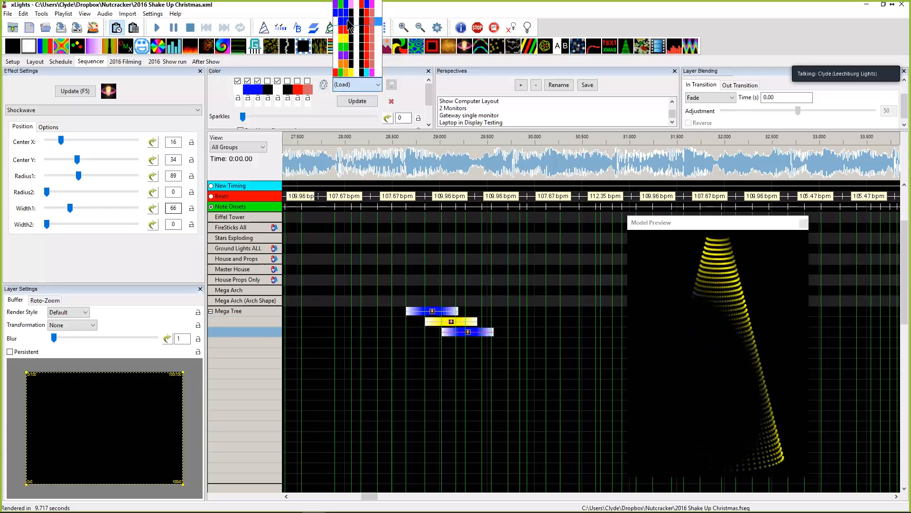
{"action": "left_click", "coordinate": [351, 57]}
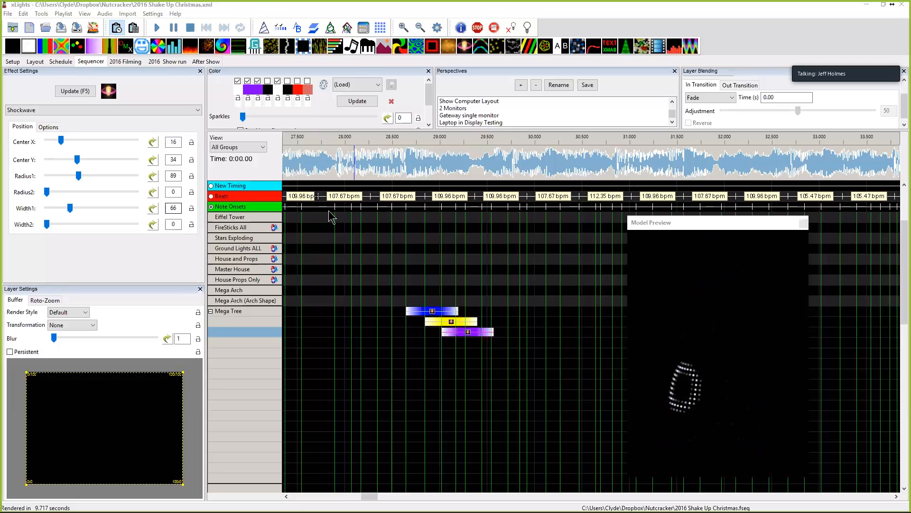
Examine the render style, transformation and Roto-Zoom options of the layer settings, keeping the Default render style.
{"action": "left_click", "coordinate": [66, 312]}
{"action": "left_click", "coordinate": [56, 322]}
{"action": "left_click", "coordinate": [45, 299]}
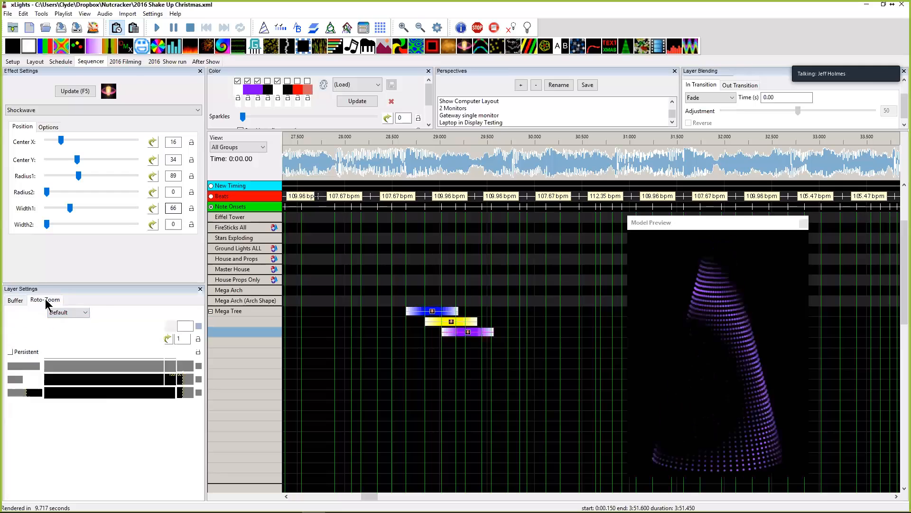
{"action": "left_click", "coordinate": [23, 300]}
{"action": "left_click", "coordinate": [57, 324]}
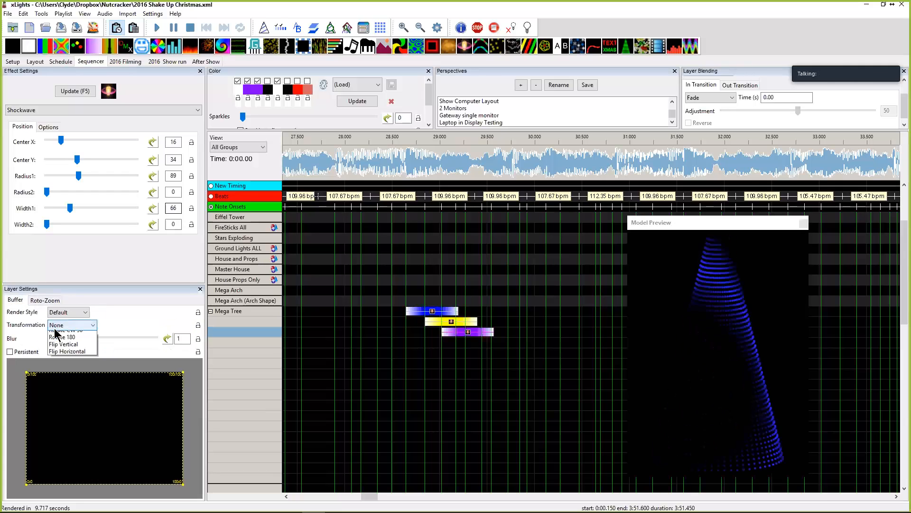
{"action": "left_click", "coordinate": [57, 313]}
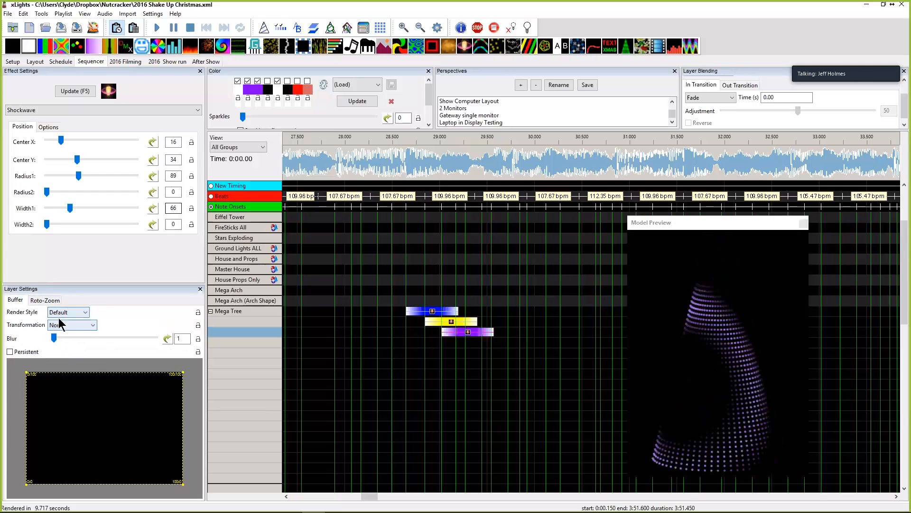
{"action": "left_click", "coordinate": [59, 311]}
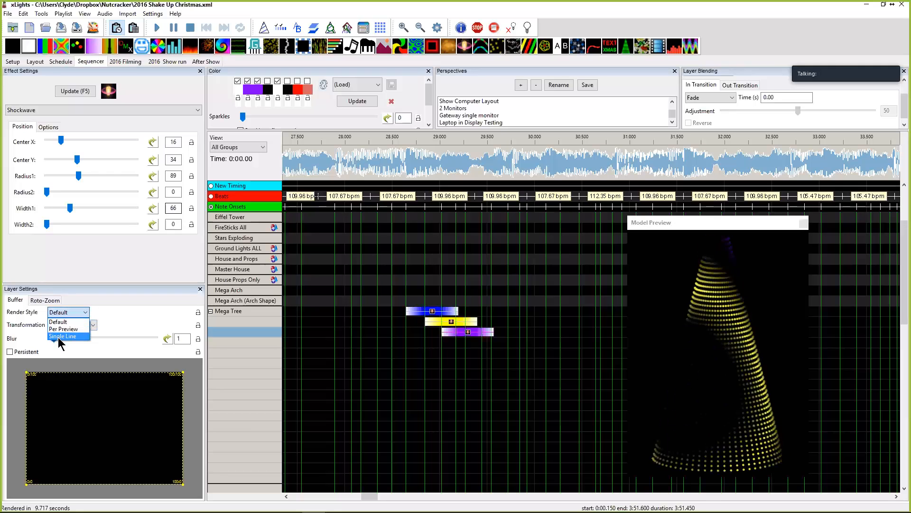
{"action": "left_click", "coordinate": [55, 322]}
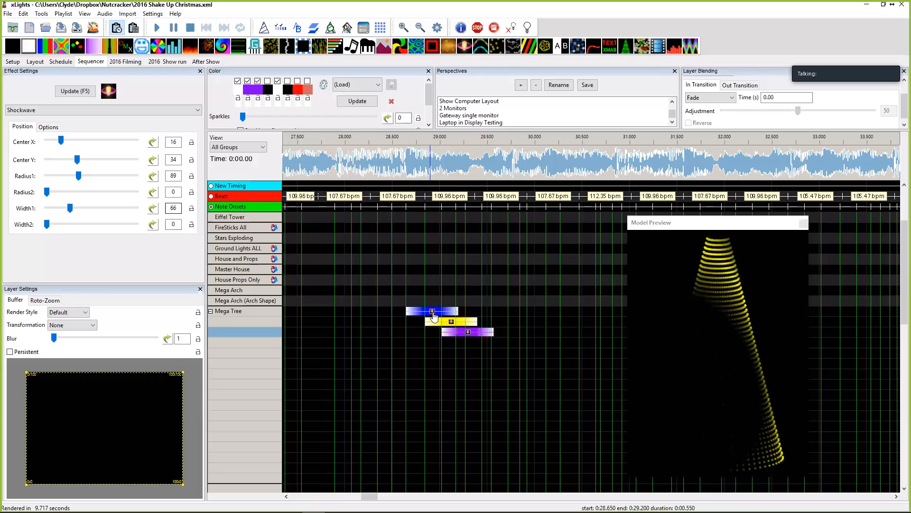
Delete all three staggered Shockwaves from the Mega Tree layers.
{"action": "left_click", "coordinate": [431, 312]}
{"action": "left_click_drag", "start_coordinate": [561, 344], "coordinate": [403, 309]}
{"action": "key", "text": "Delete"}
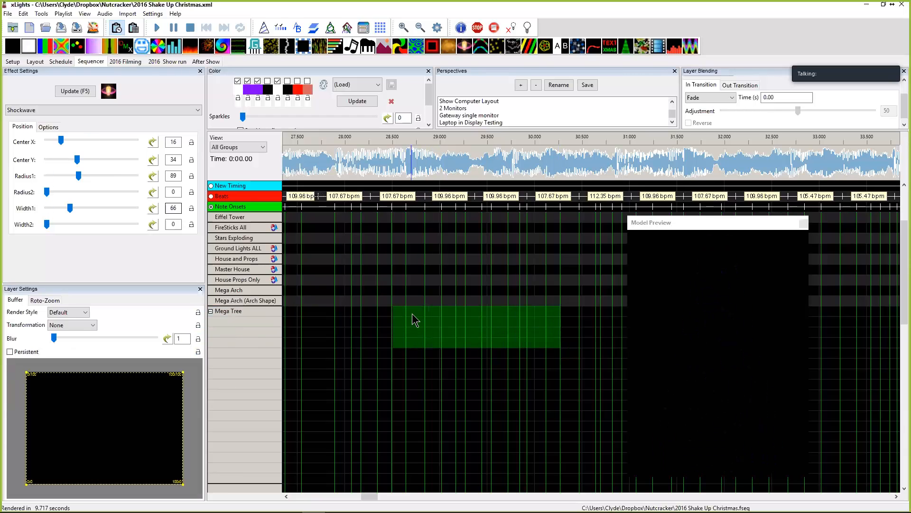
Add a Text effect to the Mega Tree from 28.65 to 30 seconds with the text "Hello wrold".
{"action": "left_click", "coordinate": [412, 312]}
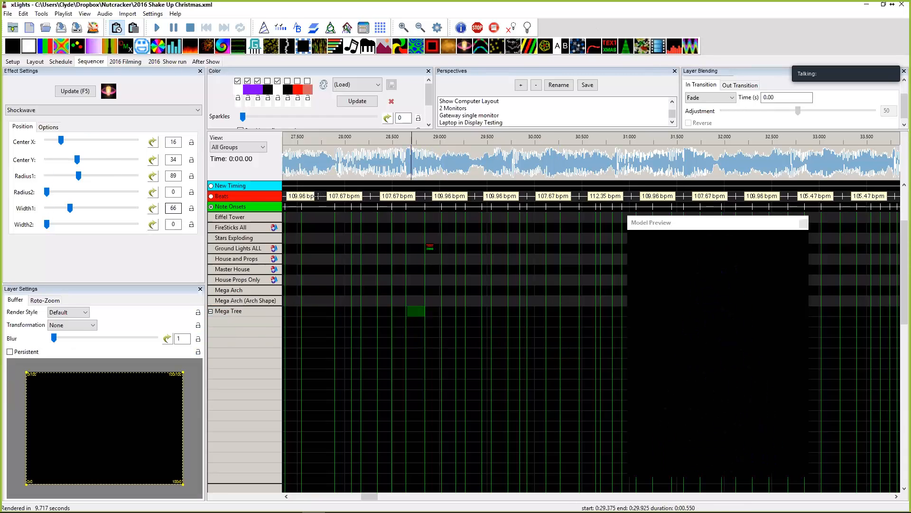
{"action": "left_click_drag", "start_coordinate": [430, 247], "coordinate": [534, 311]}
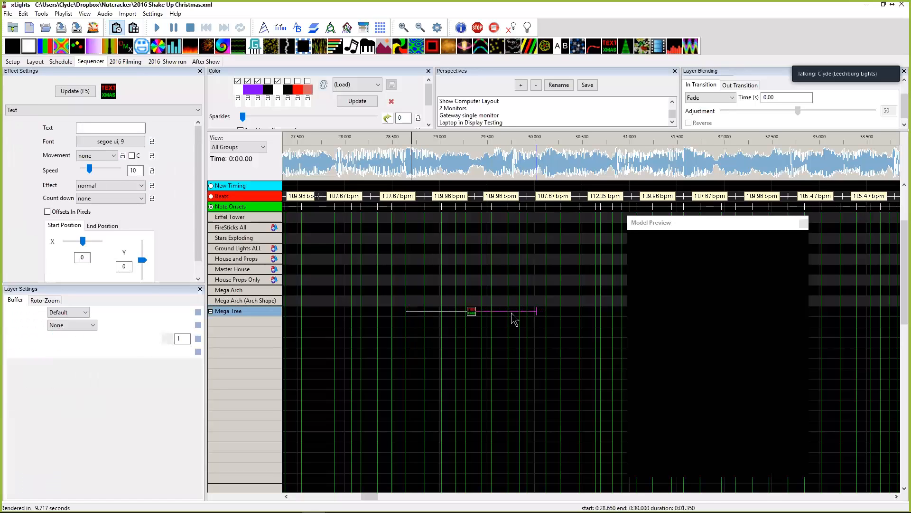
{"action": "left_click", "coordinate": [120, 127]}
{"action": "type", "text": "Hello "}
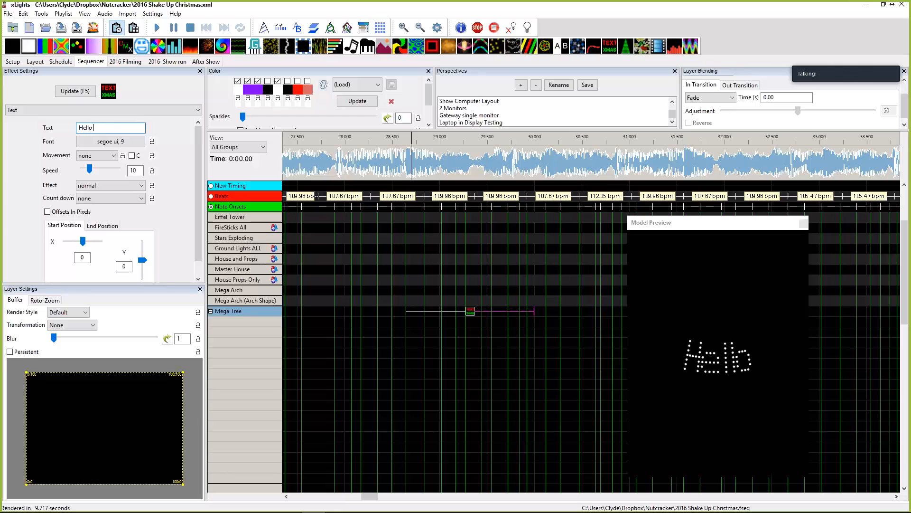
{"action": "type", "text": "wrold"}
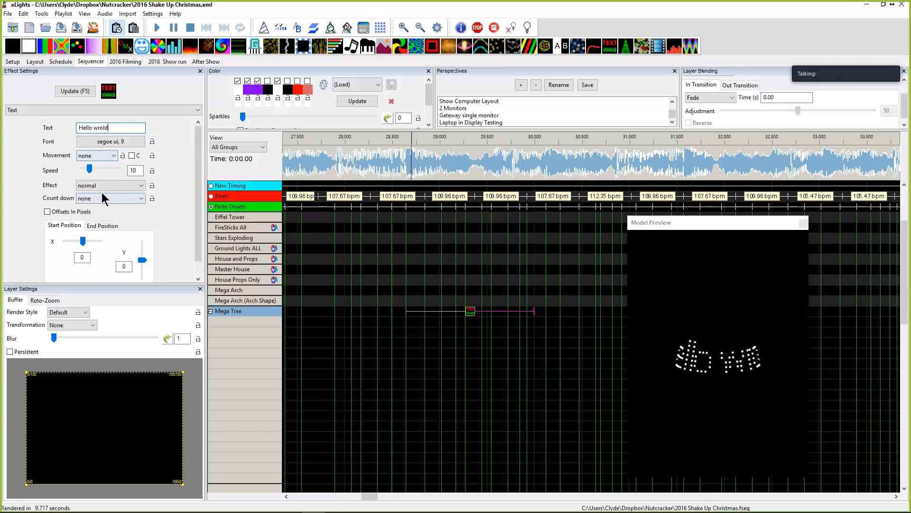
Make the text move left at speed 15 with blur 5, and extend the effect to 30.975 seconds.
{"action": "left_click", "coordinate": [93, 155]}
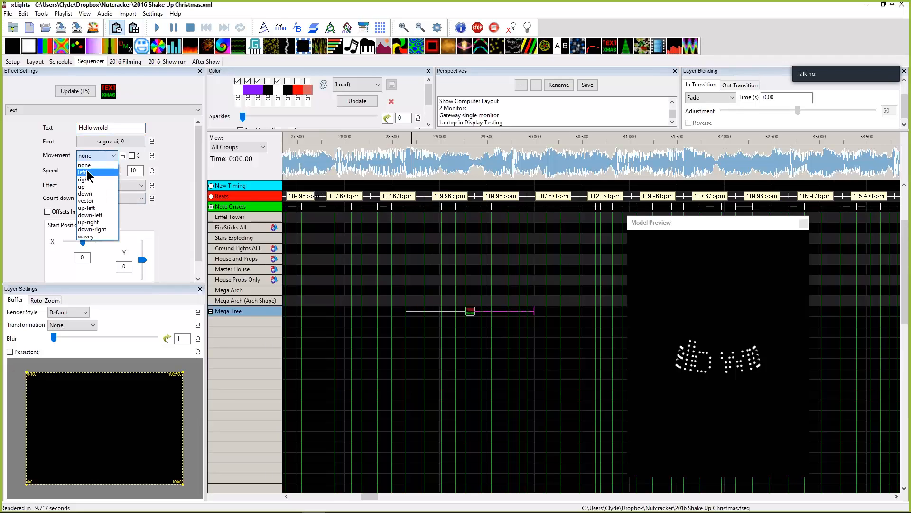
{"action": "left_click", "coordinate": [88, 172]}
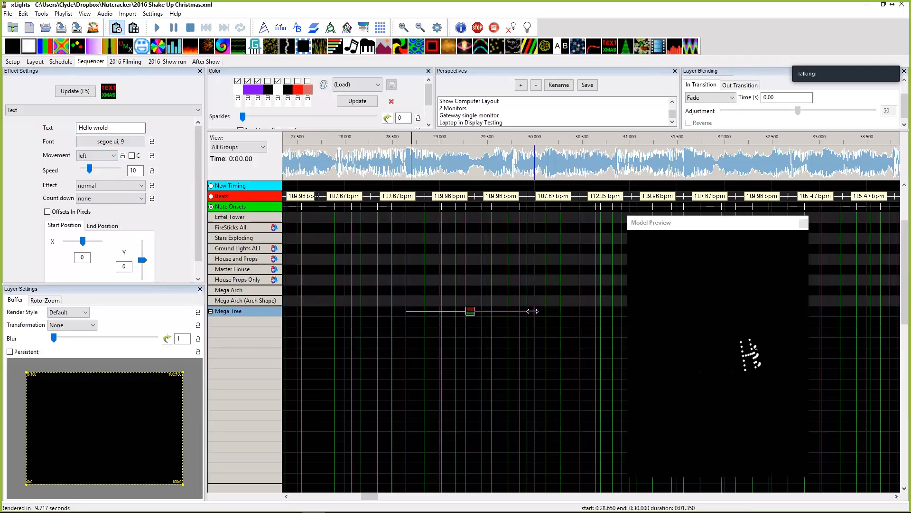
{"action": "left_click_drag", "start_coordinate": [534, 311], "coordinate": [632, 313]}
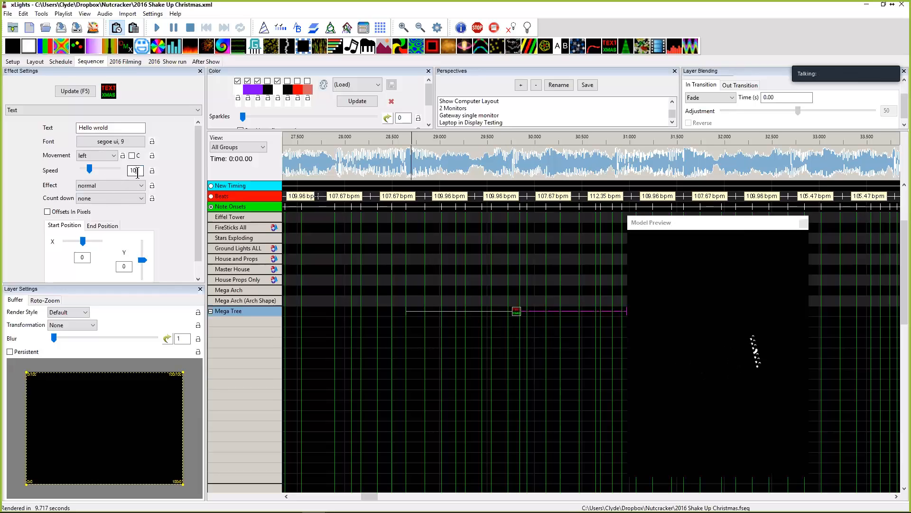
{"action": "type", "text": "5"}
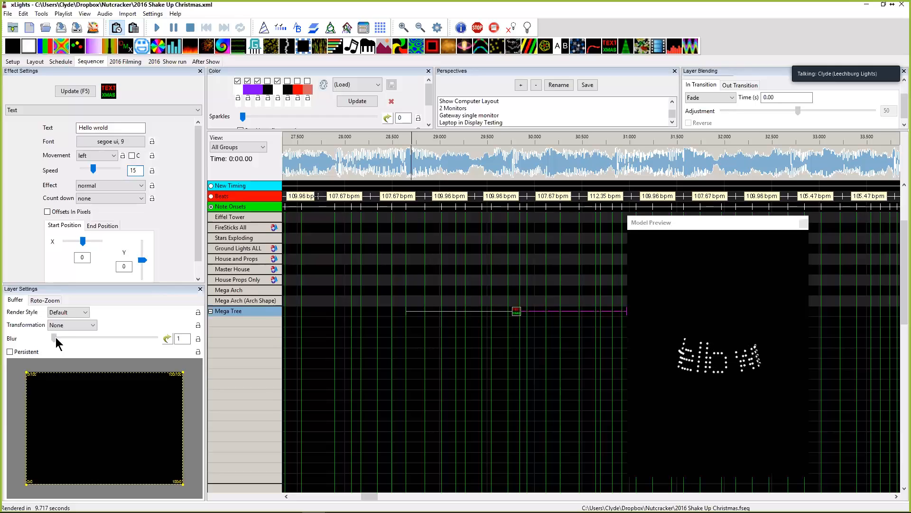
{"action": "left_click_drag", "start_coordinate": [55, 337], "coordinate": [60, 337]}
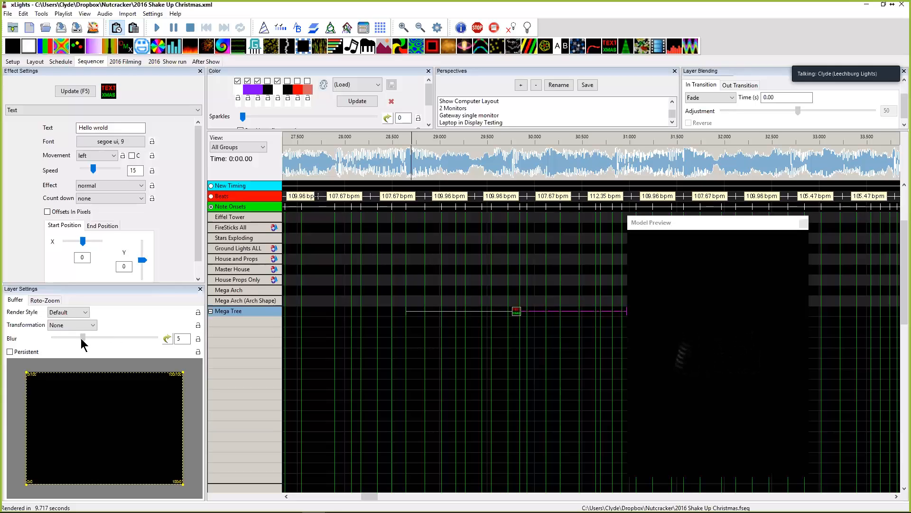
Replace the Text effect with a Morph on the second Mega Tree layer from about 28.65 to 29.7 seconds.
{"action": "left_click", "coordinate": [517, 311]}
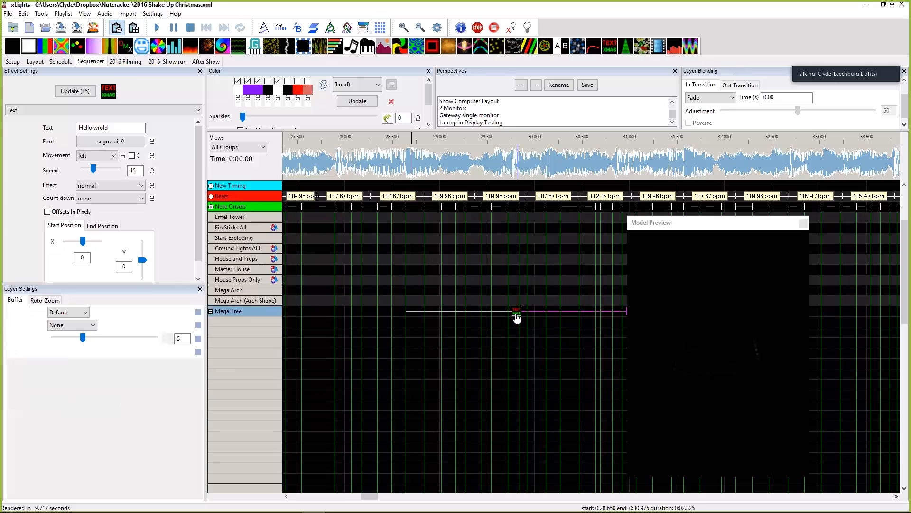
{"action": "key", "text": "Delete"}
{"action": "left_click_drag", "start_coordinate": [418, 325], "coordinate": [509, 334]}
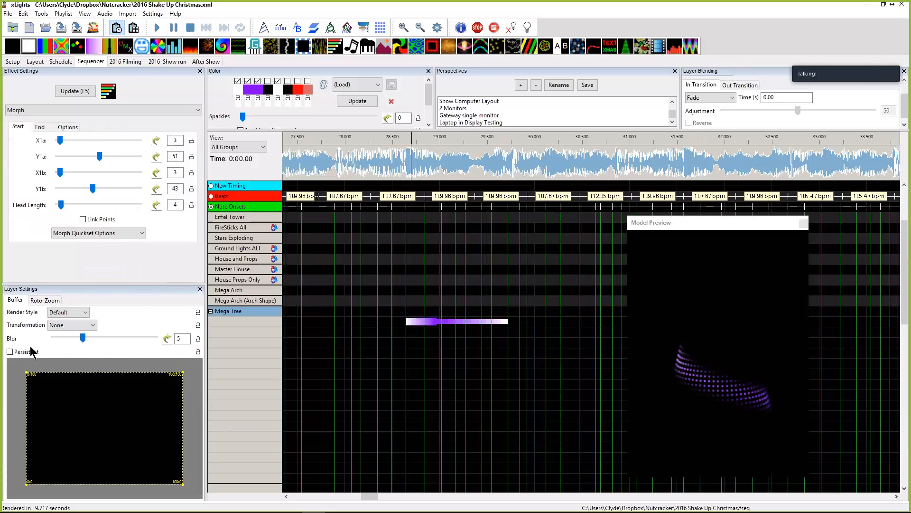
Lower the Morph's blur to 1, and raise it to 10.
{"action": "left_click_drag", "start_coordinate": [84, 341], "coordinate": [7, 343]}
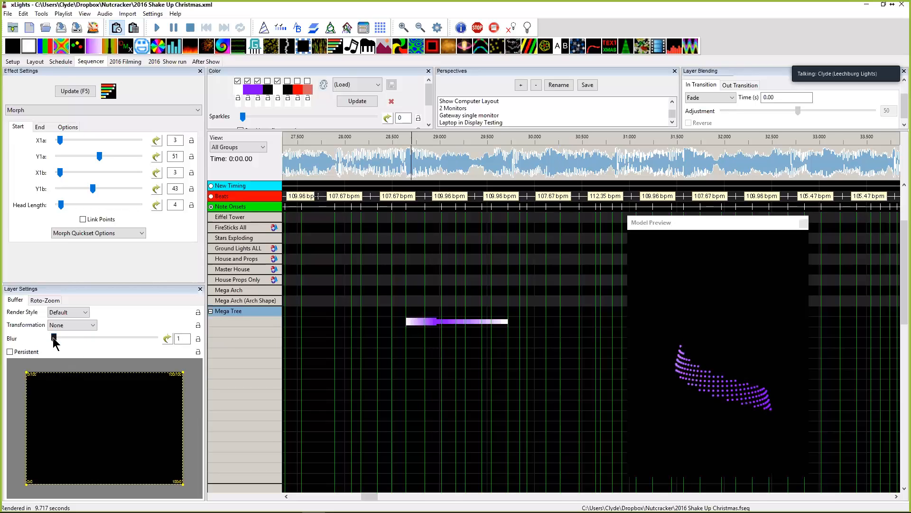
{"action": "left_click_drag", "start_coordinate": [54, 337], "coordinate": [155, 338]}
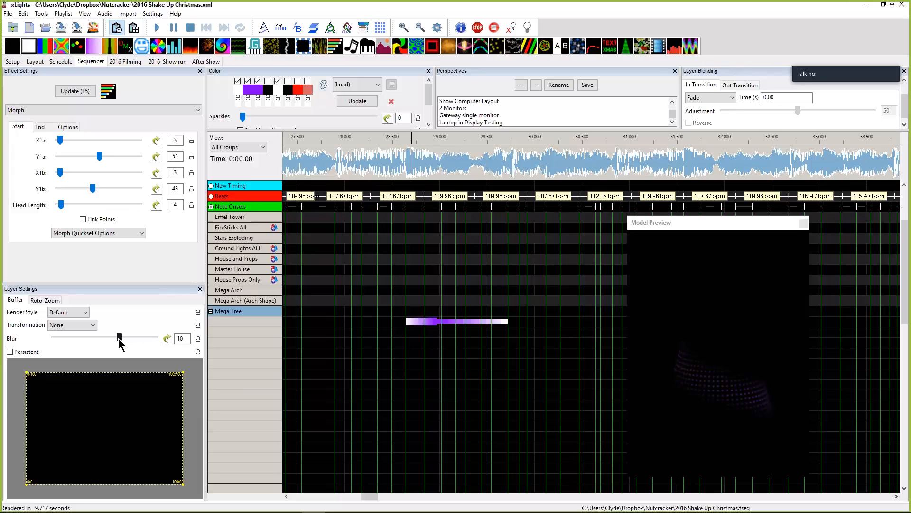
Lower the Morph's blur to 6, then to 1, and paste a copy of it onto the Mega Tree layer directly beneath at 28.65 seconds.
{"action": "left_click_drag", "start_coordinate": [119, 338], "coordinate": [91, 338]}
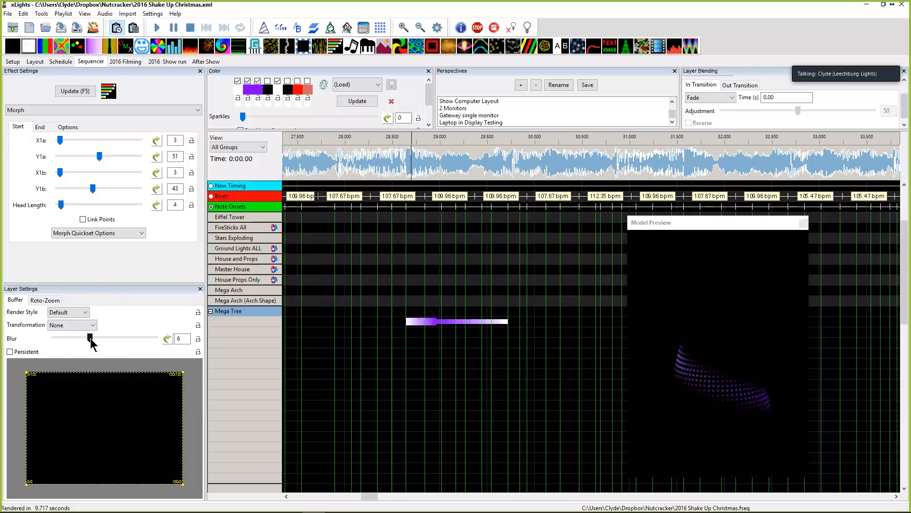
{"action": "left_click_drag", "start_coordinate": [91, 339], "coordinate": [82, 337]}
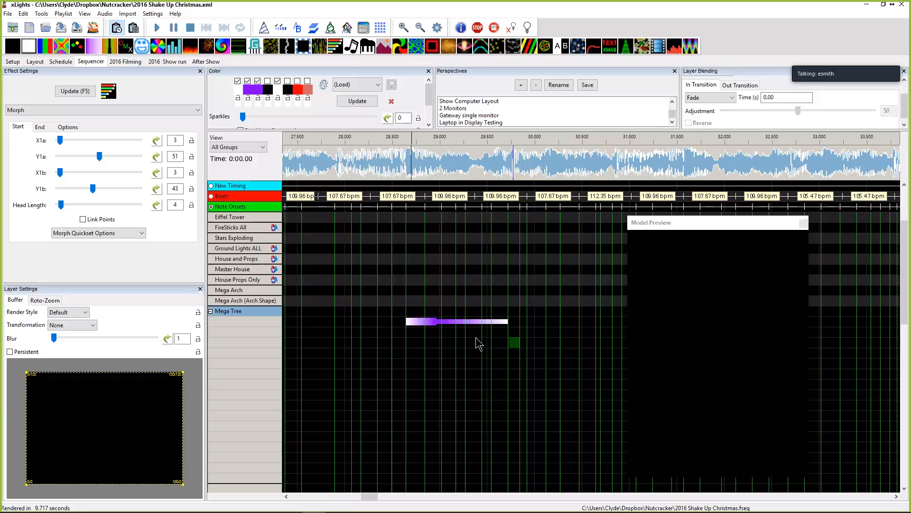
{"action": "left_click", "coordinate": [408, 321]}
{"action": "right_click", "coordinate": [408, 320]}
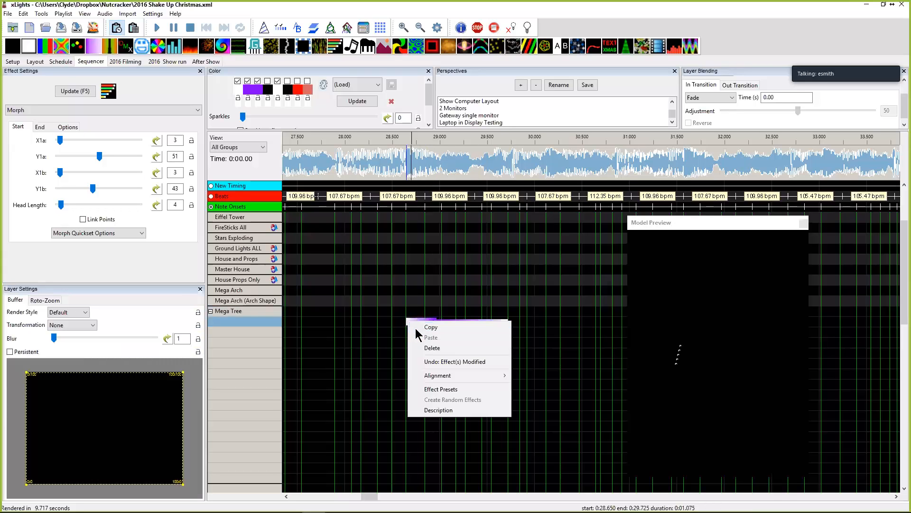
{"action": "left_click", "coordinate": [417, 331]}
{"action": "right_click", "coordinate": [414, 334]}
{"action": "left_click", "coordinate": [429, 350]}
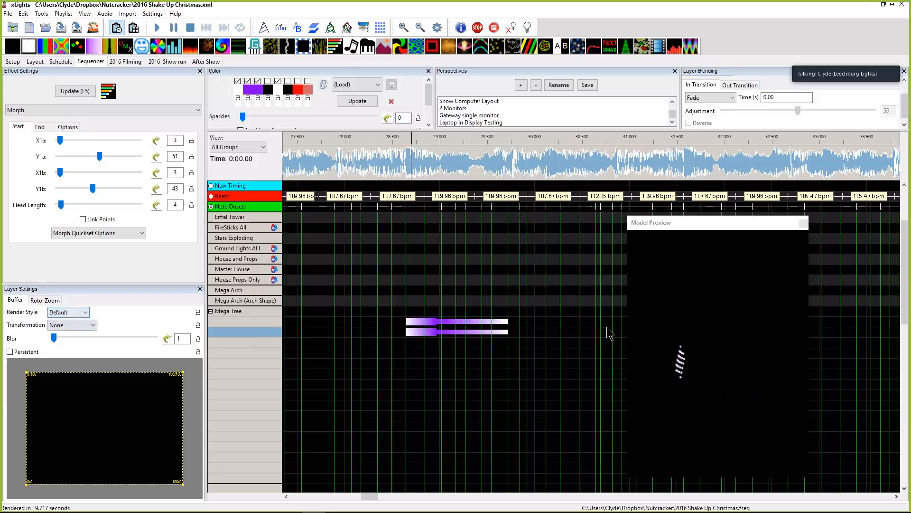
Set the transformation of the copied Morph to Rotate CC 90.
{"action": "left_click", "coordinate": [508, 333]}
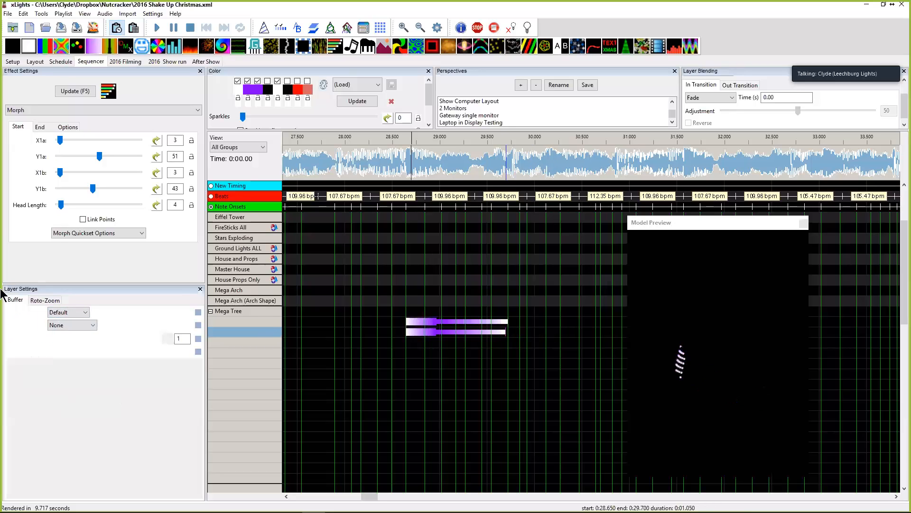
{"action": "left_click", "coordinate": [56, 314]}
{"action": "left_click", "coordinate": [56, 314]}
{"action": "left_click", "coordinate": [58, 326]}
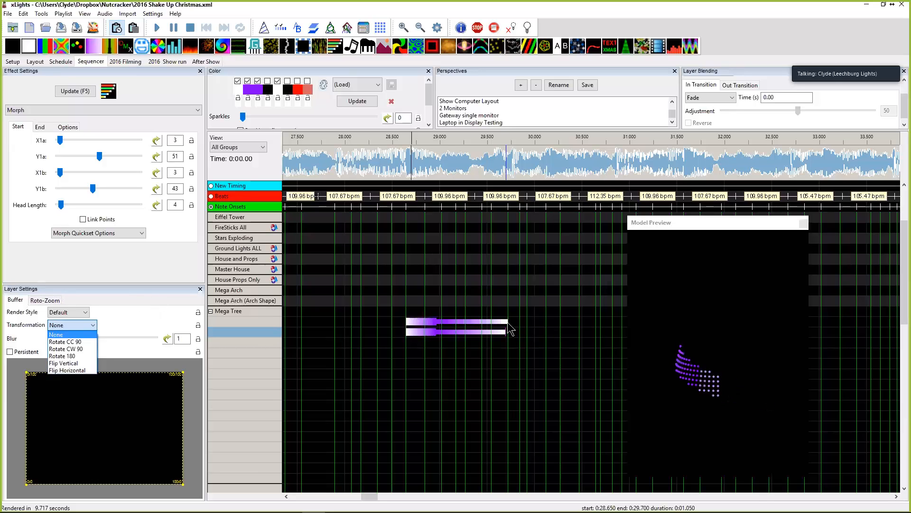
{"action": "left_click", "coordinate": [65, 342]}
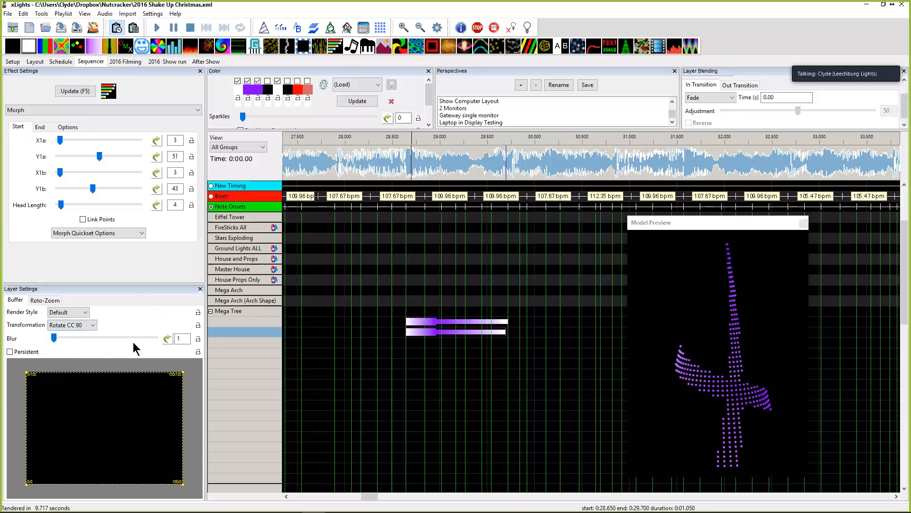
Paste another Morph copy onto the next free layer at 28.65 seconds and set its transformation to Rotate 180.
{"action": "right_click", "coordinate": [419, 344]}
{"action": "left_click", "coordinate": [432, 353]}
{"action": "left_click", "coordinate": [77, 325]}
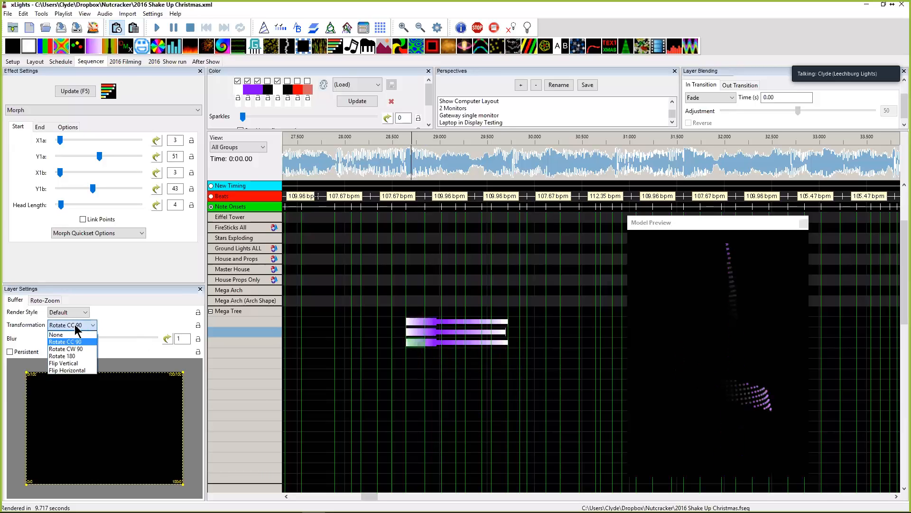
{"action": "left_click", "coordinate": [69, 356]}
Paste a fourth Morph at 28.65 seconds, leaving one layer empty above it, and set its transformation to Rotate CW 90.
{"action": "left_click", "coordinate": [416, 363]}
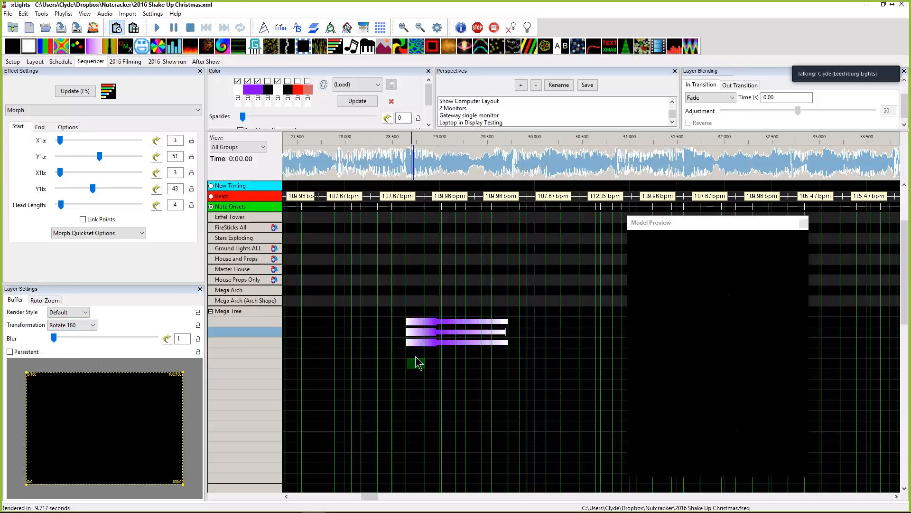
{"action": "right_click", "coordinate": [415, 356]}
{"action": "left_click", "coordinate": [430, 372]}
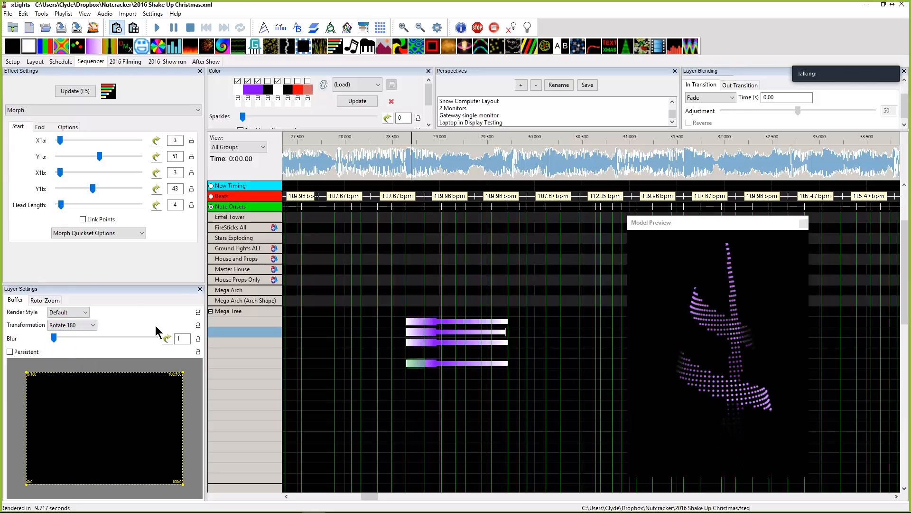
{"action": "left_click", "coordinate": [58, 329]}
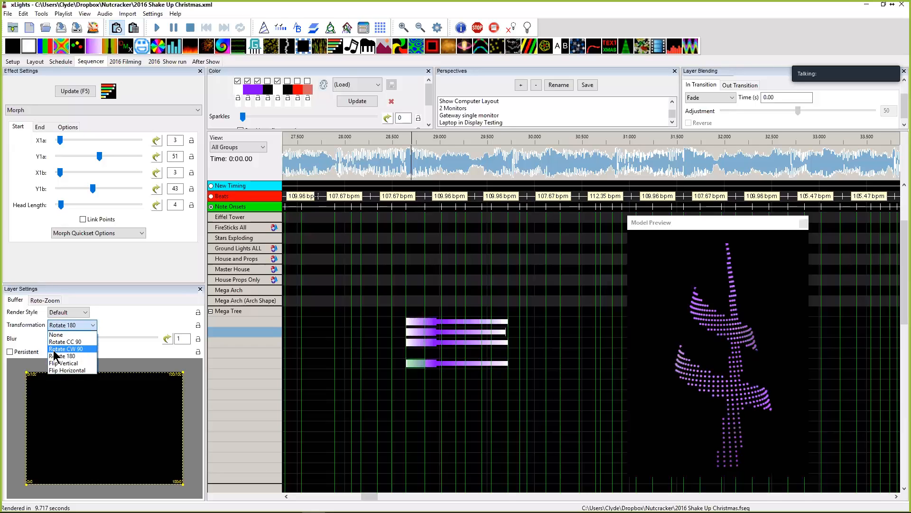
{"action": "left_click", "coordinate": [56, 350]}
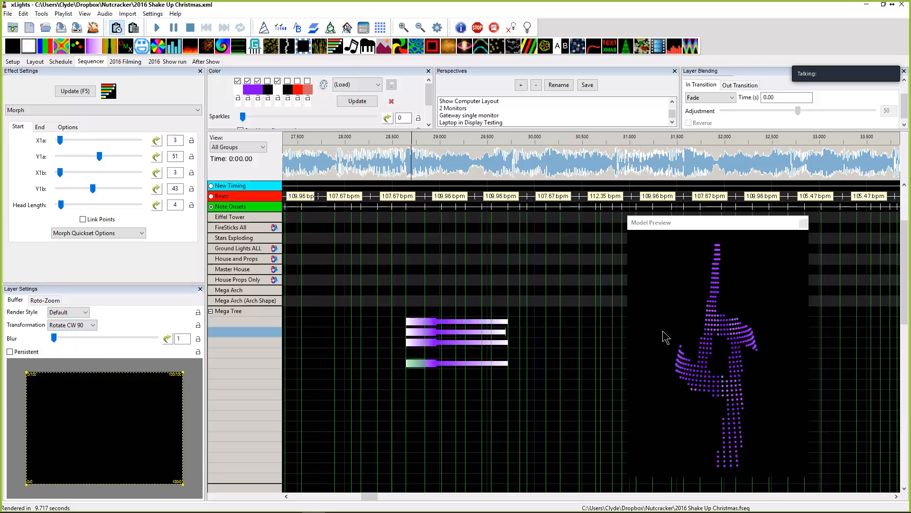
Move the Rotate CW 90 Morph up one layer, and extend the Rotate CC 90 Morph to end at 29.725 seconds like the others.
{"action": "left_click", "coordinate": [512, 370]}
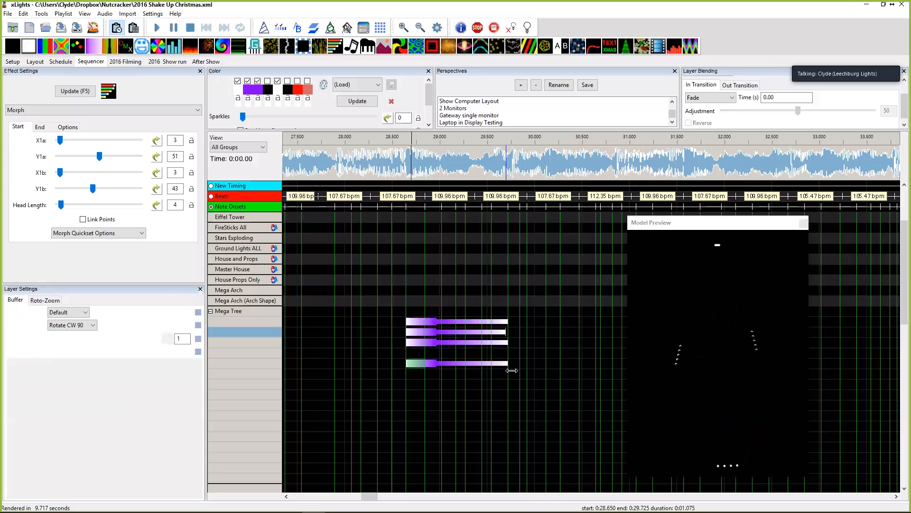
{"action": "key", "text": "Up"}
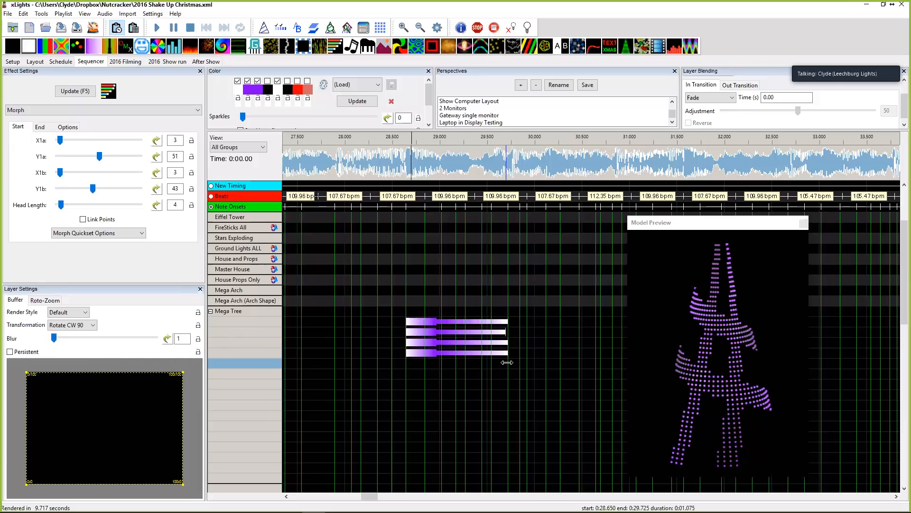
{"action": "left_click", "coordinate": [504, 332]}
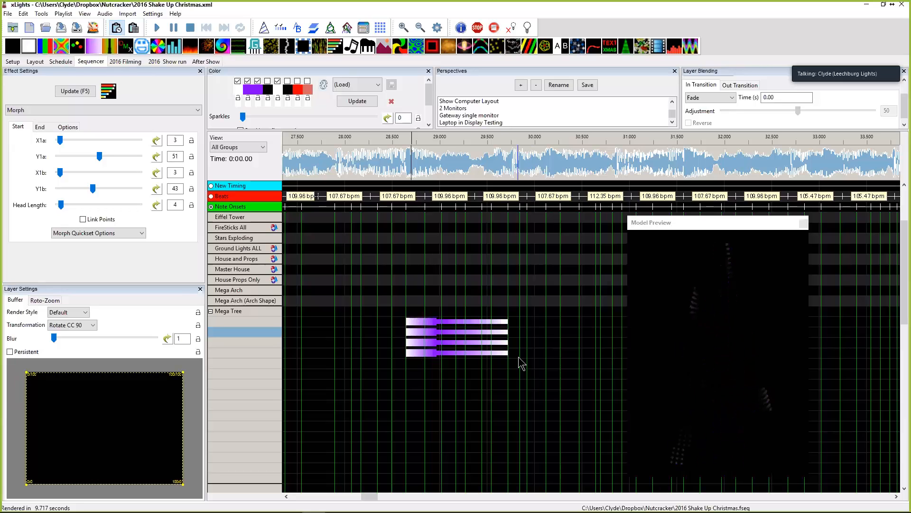
Copy all four Morphs and paste them onto the four layers beneath, starting at about 28.85 seconds.
{"action": "left_click_drag", "start_coordinate": [519, 357], "coordinate": [415, 324]}
{"action": "right_click", "coordinate": [416, 325]}
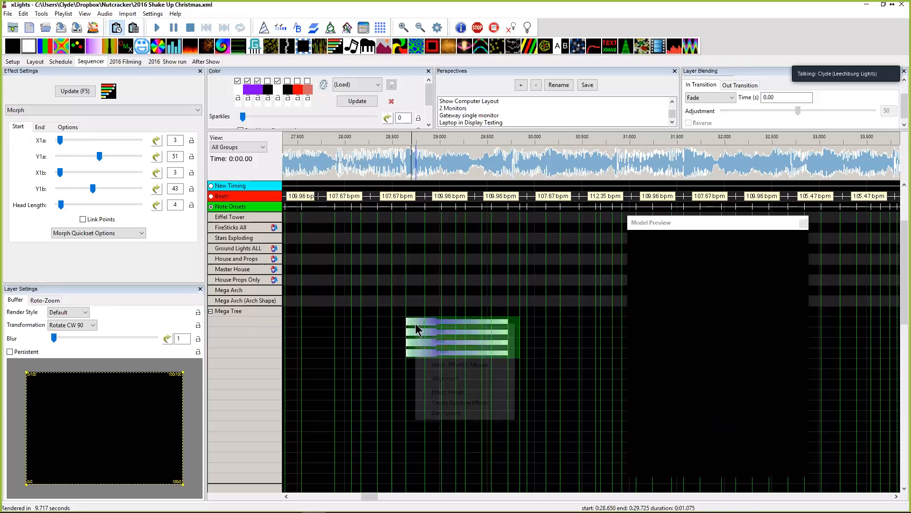
{"action": "left_click", "coordinate": [430, 331]}
{"action": "left_click", "coordinate": [442, 364]}
{"action": "right_click", "coordinate": [442, 363]}
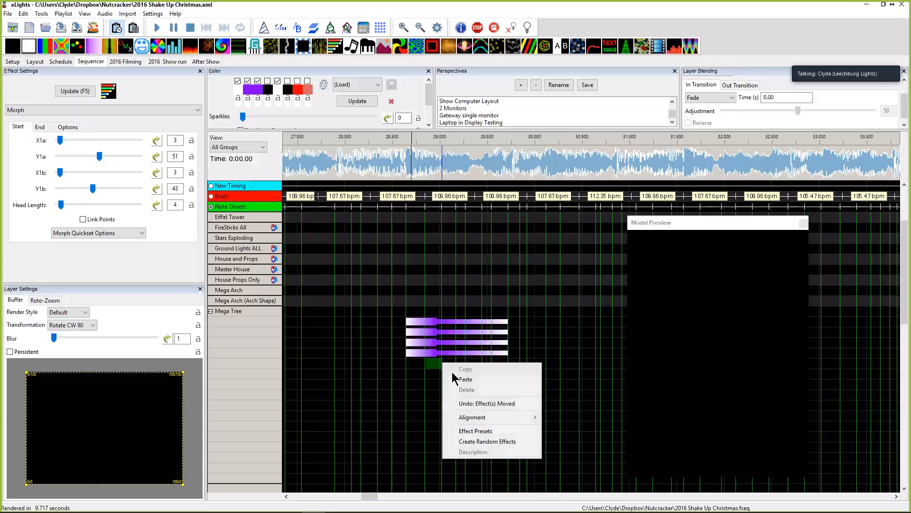
{"action": "left_click", "coordinate": [465, 380]}
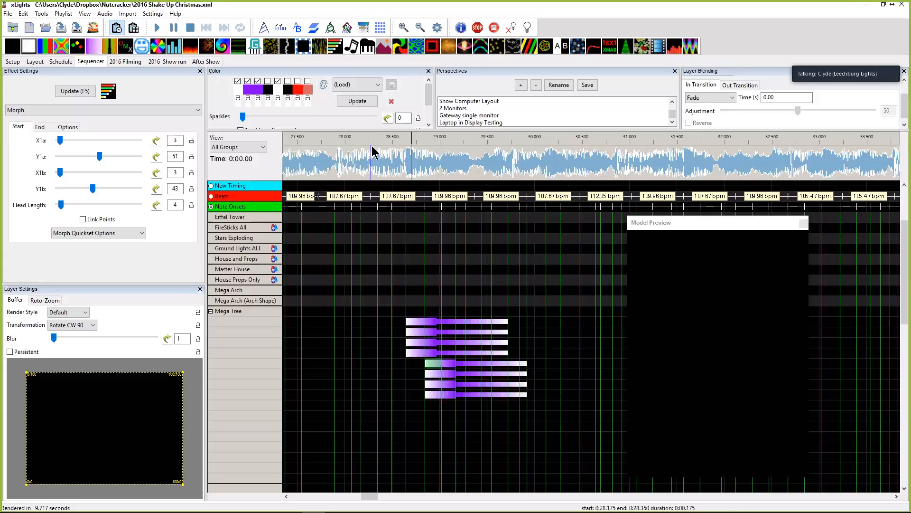
Try to apply the saved red palette to the pasted Morphs.
{"action": "left_click", "coordinate": [349, 85]}
{"action": "left_click", "coordinate": [349, 32]}
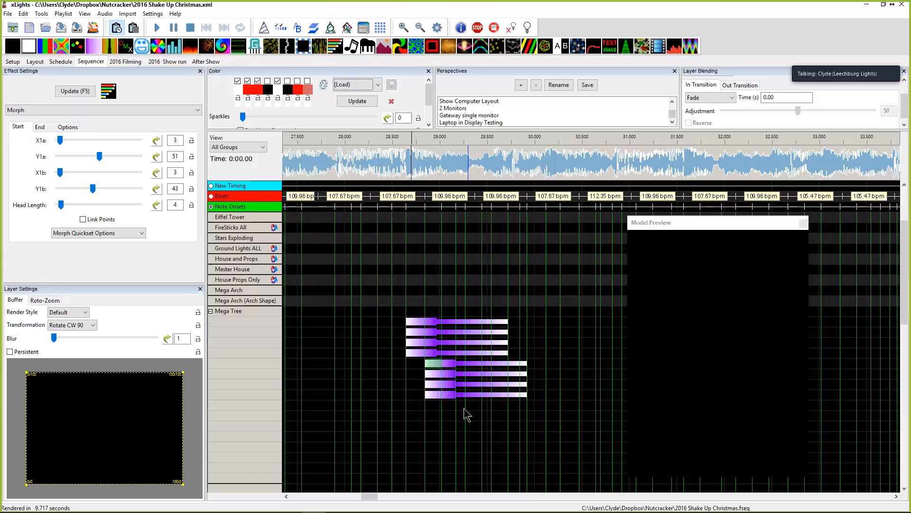
{"action": "left_click", "coordinate": [351, 103]}
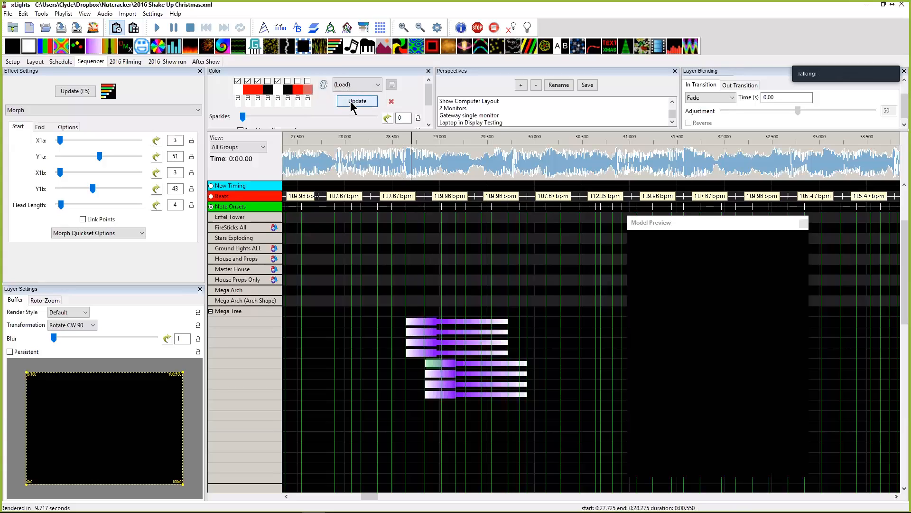
Select the four pasted Morphs together and update them all with the saved red palette.
{"action": "left_click", "coordinate": [542, 395]}
{"action": "left_click", "coordinate": [442, 369], "text": "shift"}
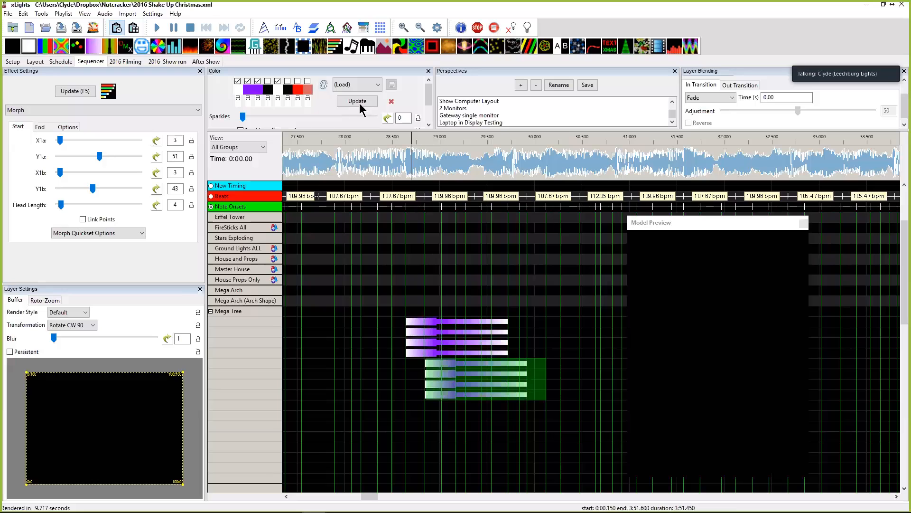
{"action": "left_click", "coordinate": [356, 84]}
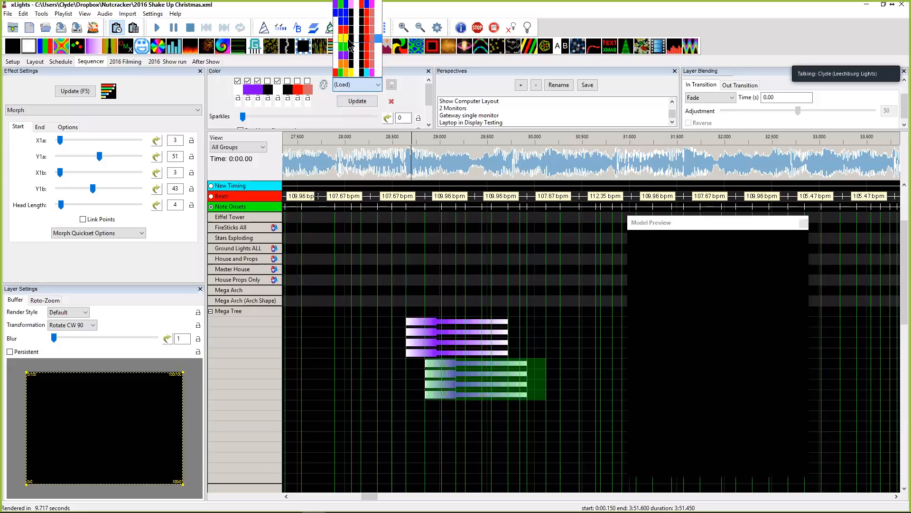
{"action": "left_click", "coordinate": [356, 72]}
{"action": "left_click", "coordinate": [359, 106]}
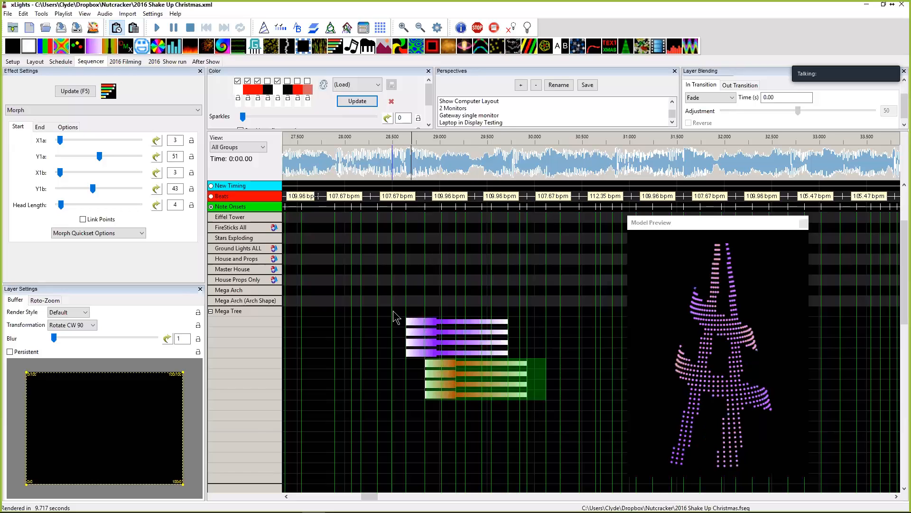
Stagger the eight Morphs in time down the layers, and add an Off effect beneath them from 28.65 to about 30.47 seconds.
{"action": "left_click_drag", "start_coordinate": [399, 320], "coordinate": [576, 395]}
{"action": "left_click", "coordinate": [351, 332]}
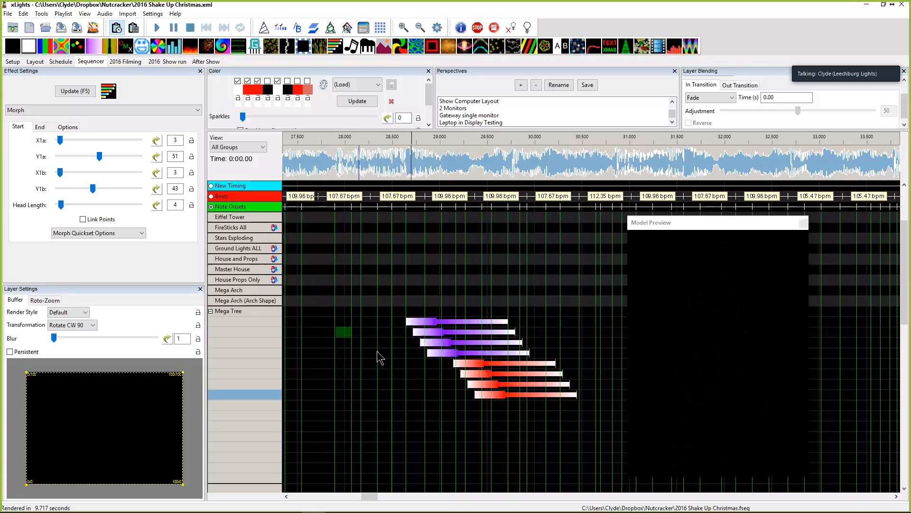
{"action": "left_click", "coordinate": [405, 414]}
{"action": "left_click_drag", "start_coordinate": [414, 409], "coordinate": [574, 404]}
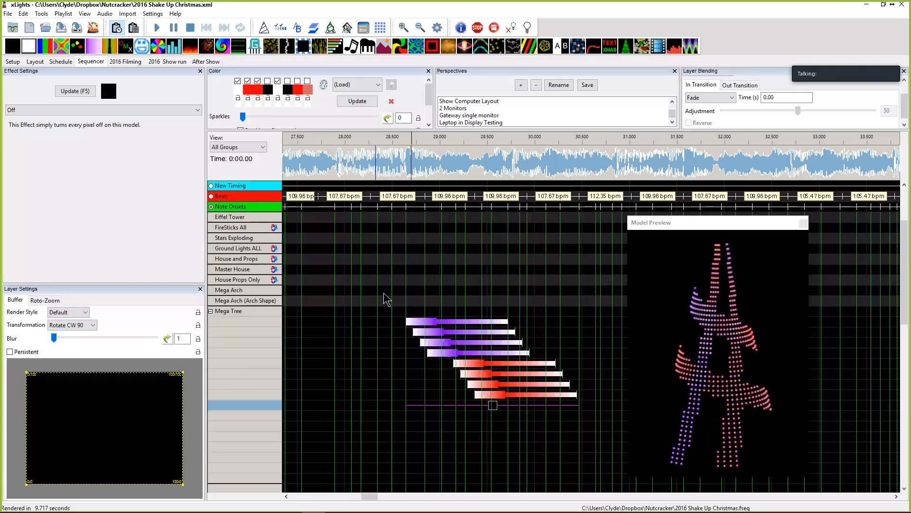
Save the eight staggered Morphs and the Off effect together as a new effect preset named "Hash tag".
{"action": "scroll", "coordinate": [399, 342], "scroll_direction": "down", "scroll_amount": 2}
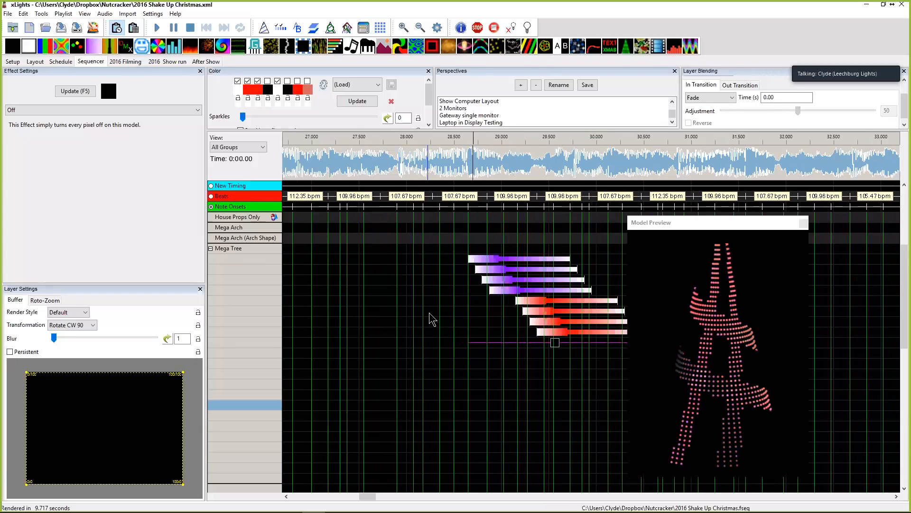
{"action": "scroll", "coordinate": [431, 318], "scroll_direction": "right", "scroll_amount": 2}
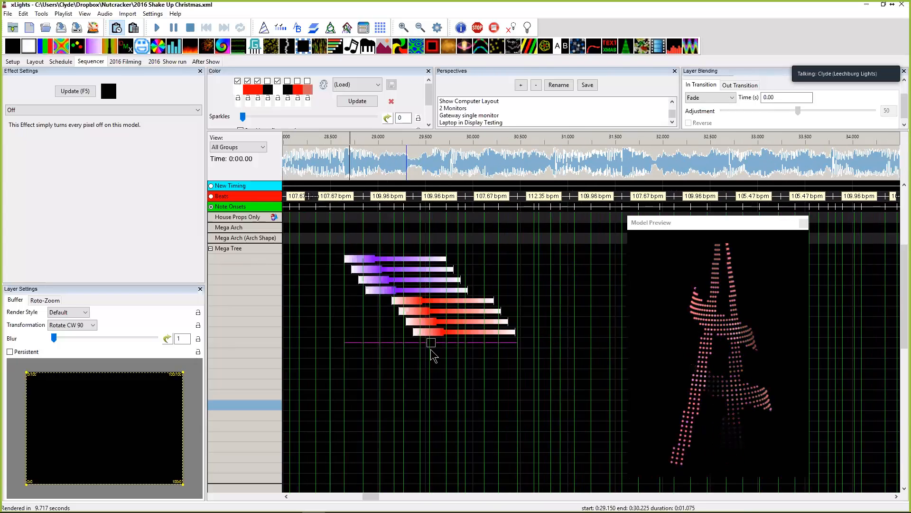
{"action": "left_click_drag", "start_coordinate": [517, 359], "coordinate": [349, 268]}
{"action": "right_click", "coordinate": [349, 268]}
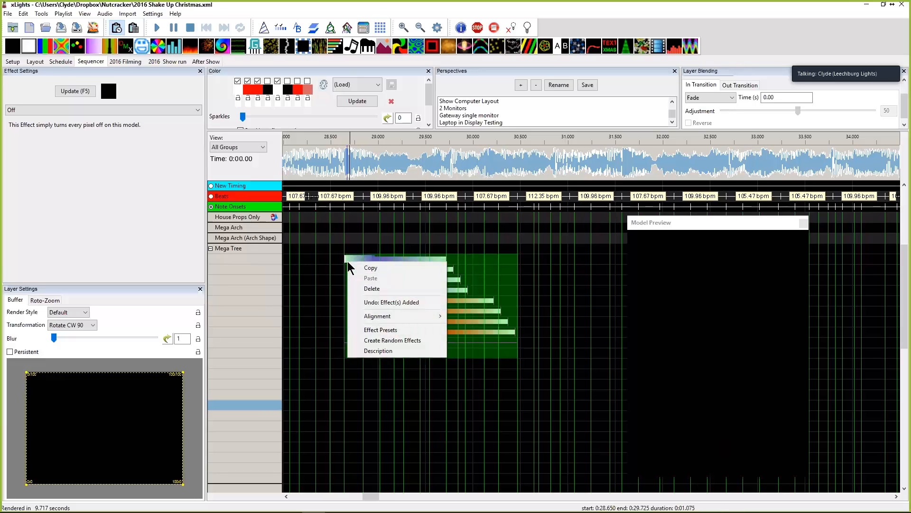
{"action": "left_click", "coordinate": [375, 330]}
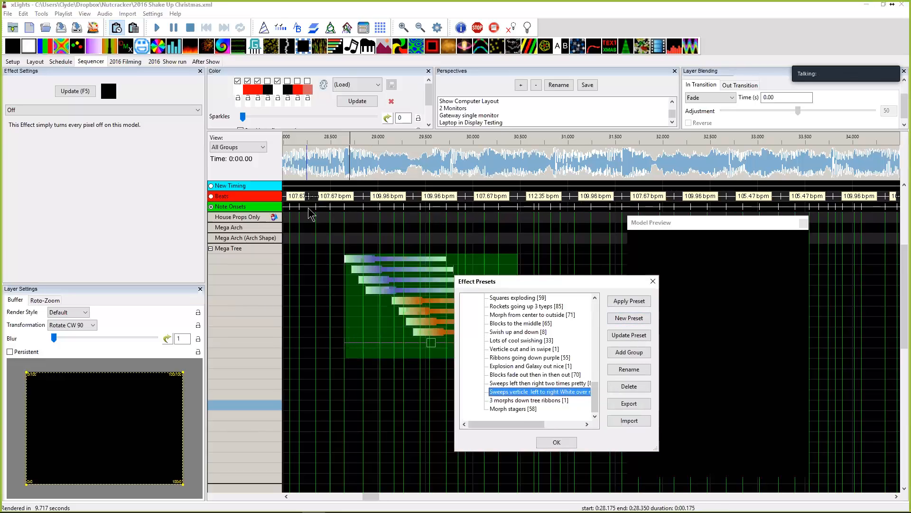
{"action": "left_click", "coordinate": [643, 318]}
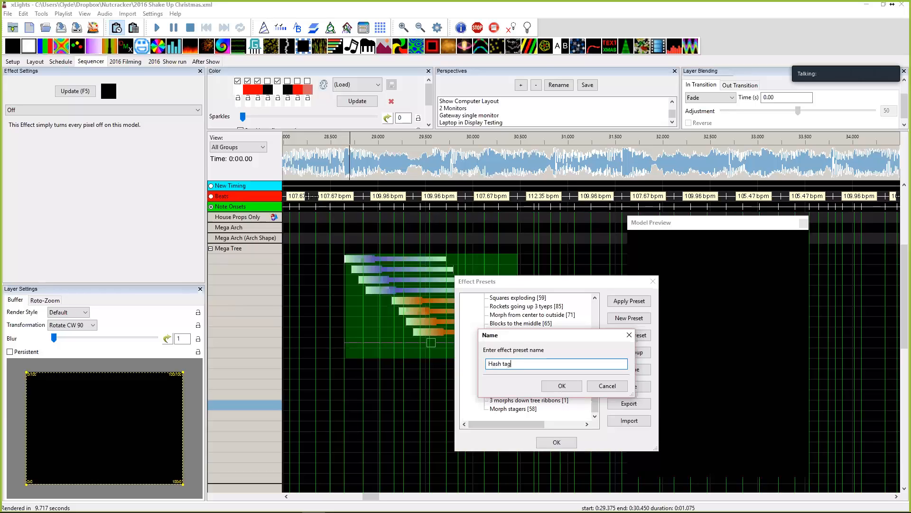
{"action": "left_click", "coordinate": [562, 386]}
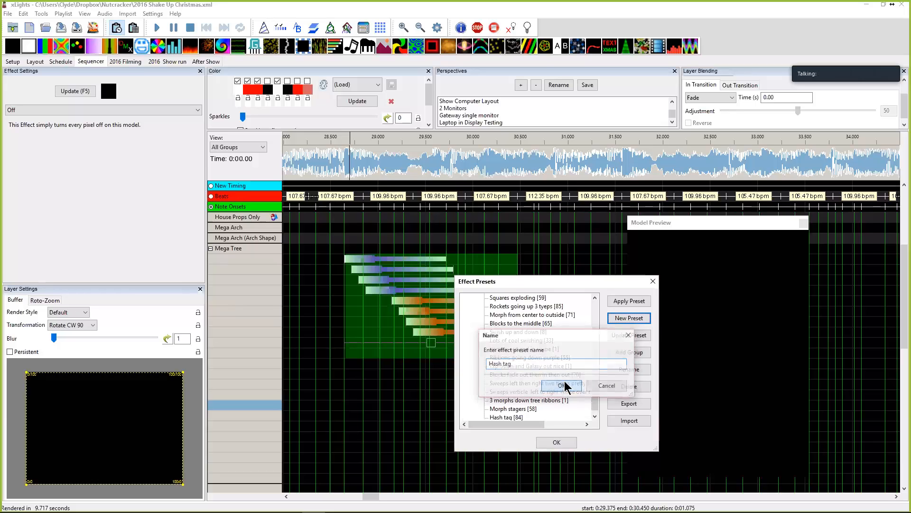
Export the Hash tag preset to the Dropbox folder as "zHash tag.xpreset".
{"action": "left_click", "coordinate": [505, 417]}
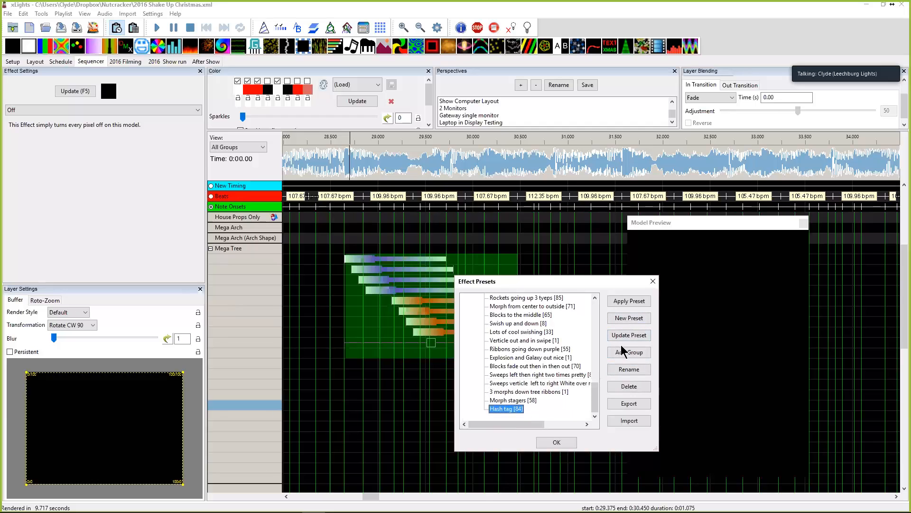
{"action": "left_click", "coordinate": [631, 409]}
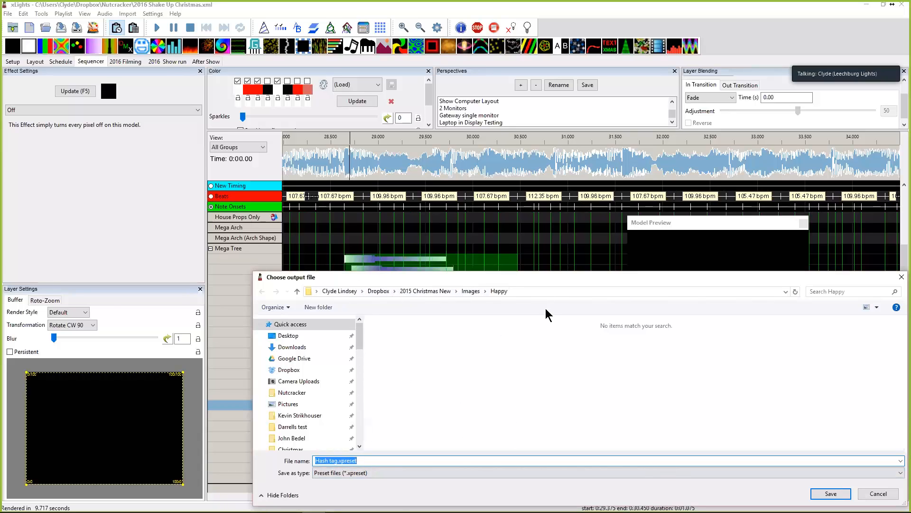
{"action": "left_click", "coordinate": [380, 291]}
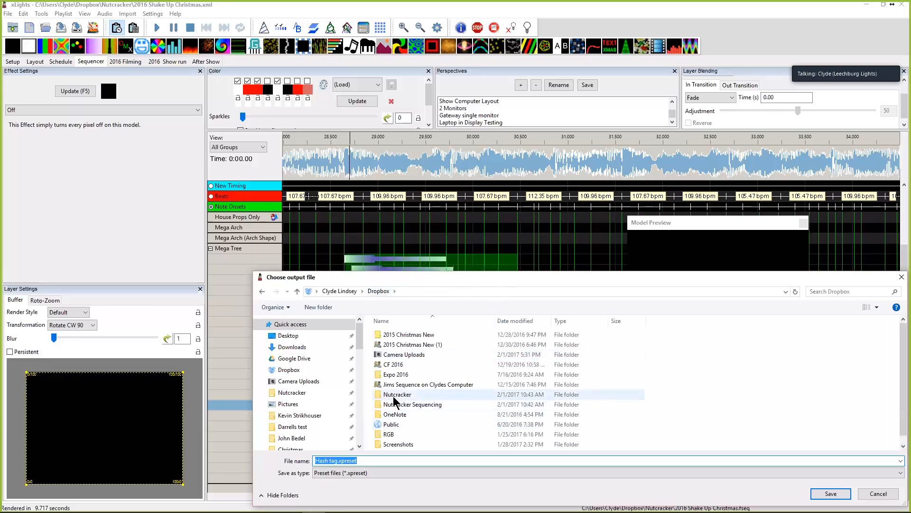
{"action": "left_click", "coordinate": [393, 396]}
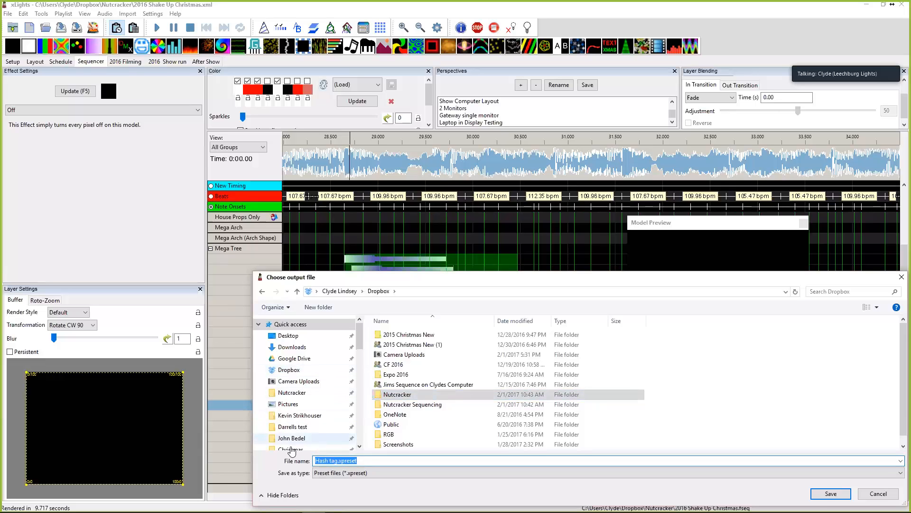
{"action": "key", "text": "Home"}
{"action": "type", "text": "z"}
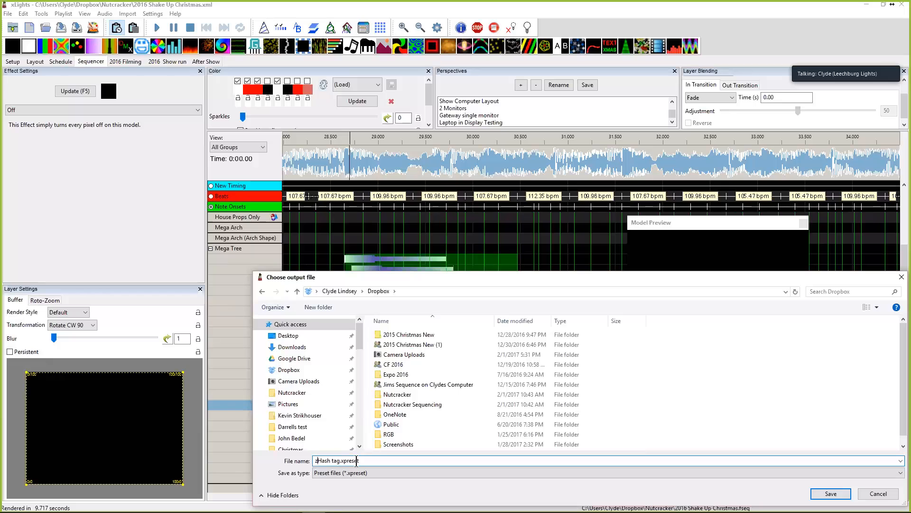
{"action": "left_click", "coordinate": [817, 493]}
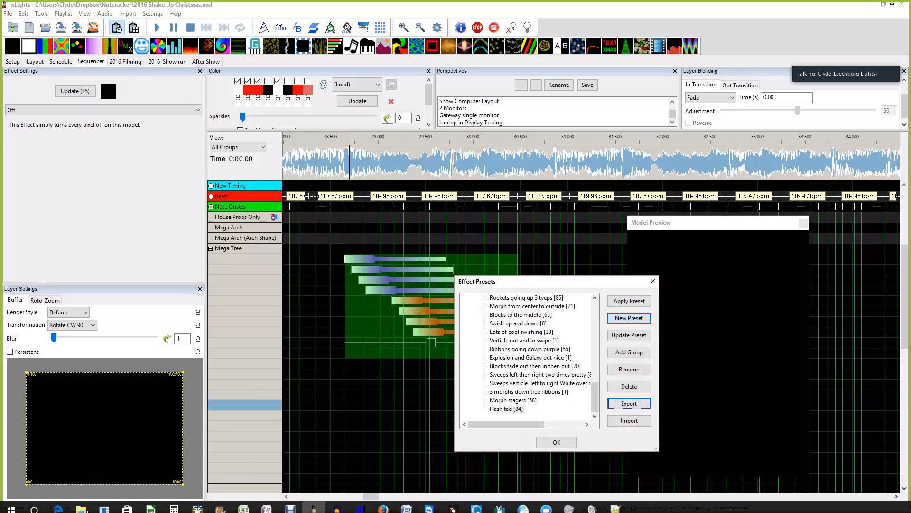
Look for the exported preset file in the Nutcracker folder in File Explorer, sorting the files by name and by type.
{"action": "left_click", "coordinate": [83, 506]}
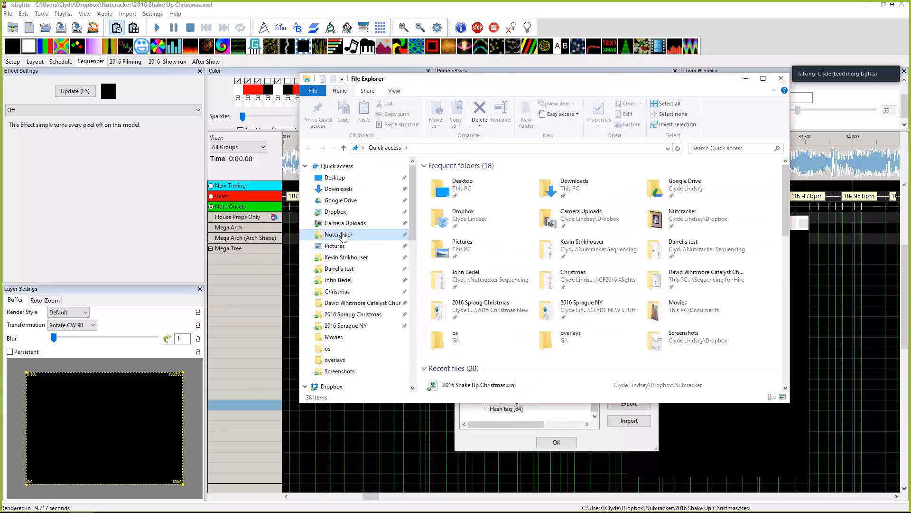
{"action": "left_click", "coordinate": [339, 234]}
{"action": "left_click", "coordinate": [507, 257]}
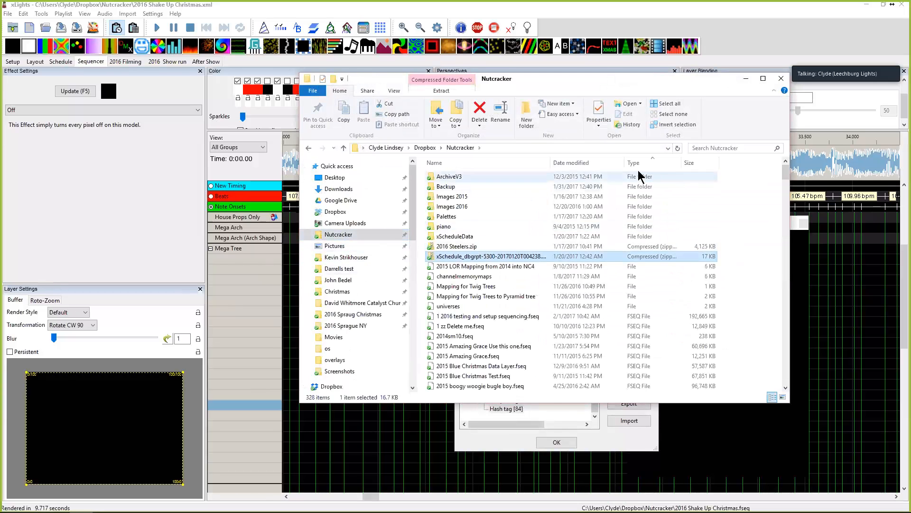
{"action": "left_click", "coordinate": [475, 161]}
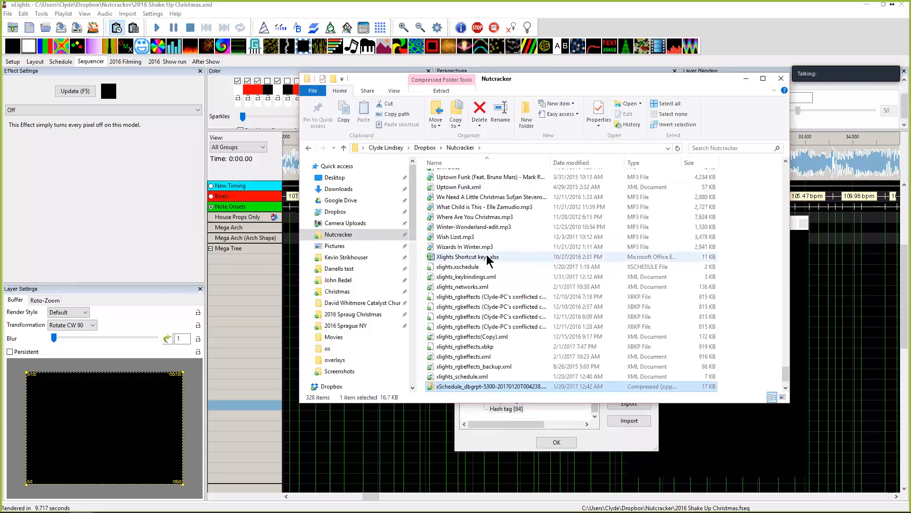
{"action": "scroll", "coordinate": [458, 321], "scroll_direction": "down", "scroll_amount": 1}
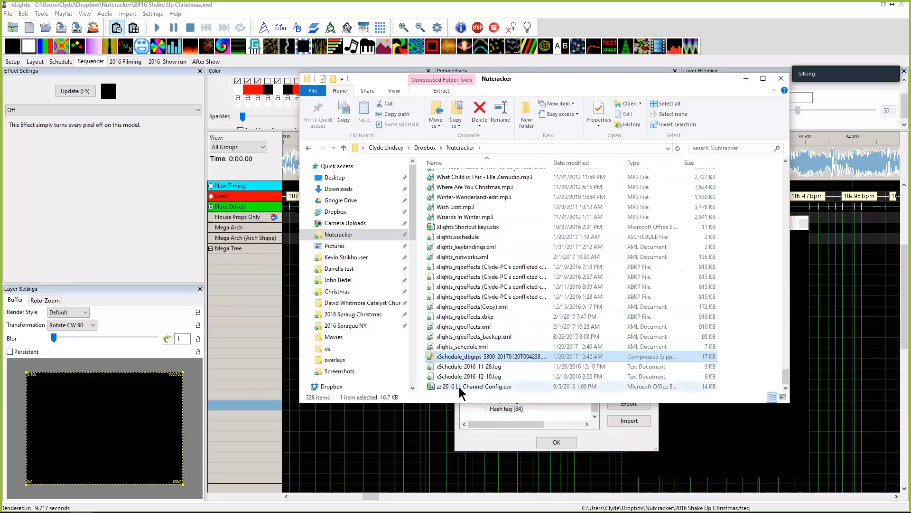
{"action": "left_click", "coordinate": [450, 387]}
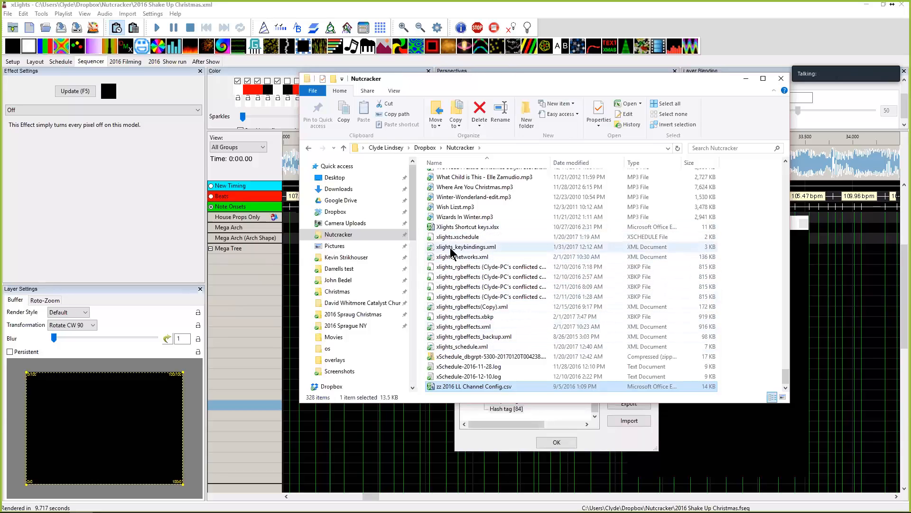
{"action": "left_click", "coordinate": [636, 162]}
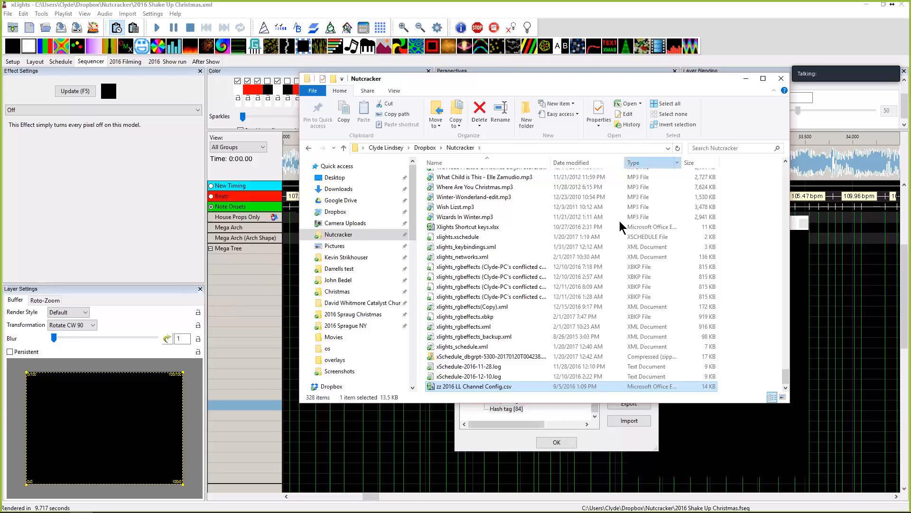
{"action": "scroll", "coordinate": [630, 338], "scroll_direction": "down", "scroll_amount": 20}
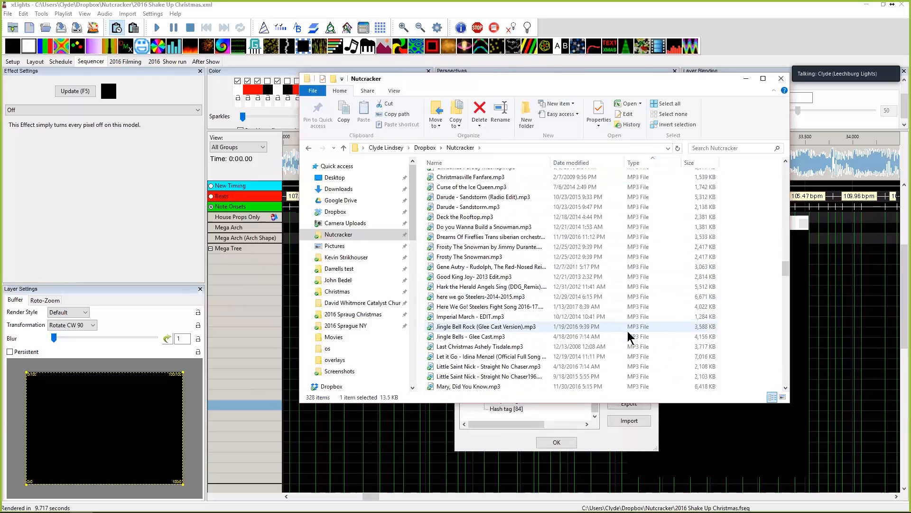
{"action": "scroll", "coordinate": [628, 362], "scroll_direction": "down", "scroll_amount": 15}
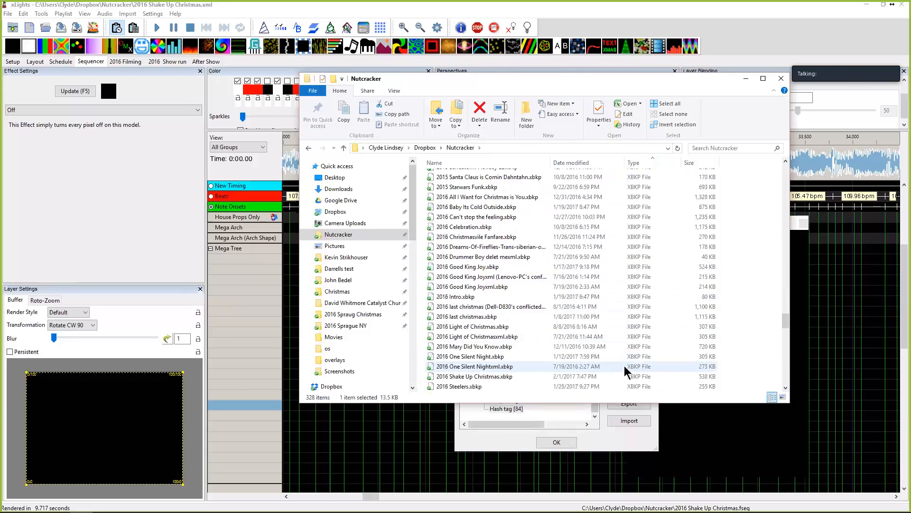
{"action": "scroll", "coordinate": [628, 385], "scroll_direction": "down", "scroll_amount": 15}
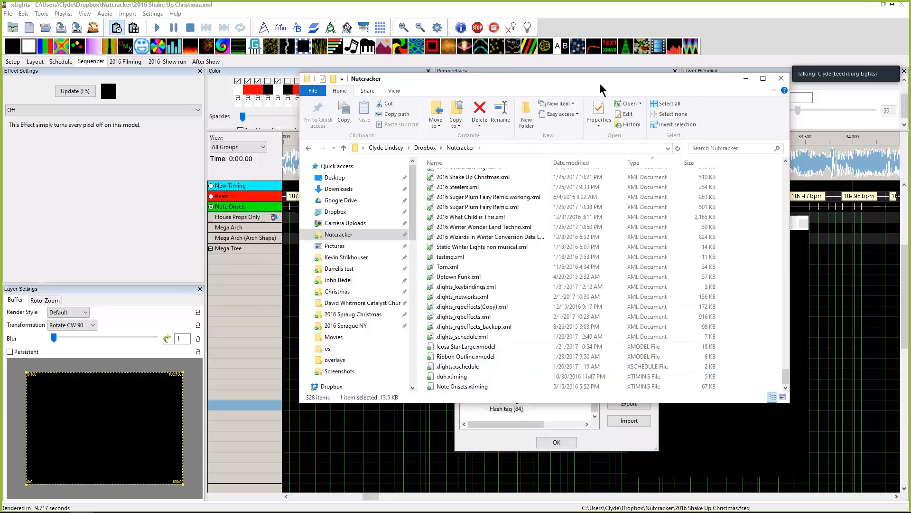
{"action": "left_click", "coordinate": [747, 79]}
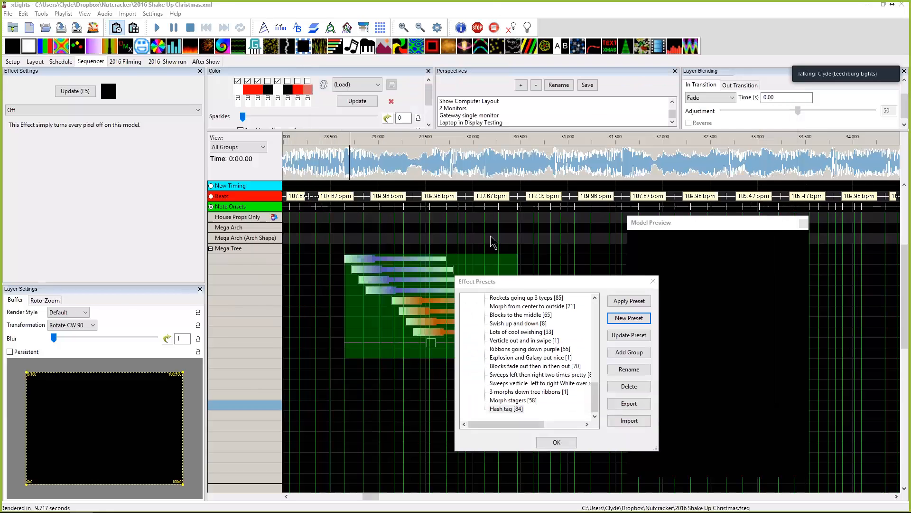
Reopen the Hash tag preset's export to check which folder it saves to, and cancel without exporting again.
{"action": "left_click", "coordinate": [630, 404]}
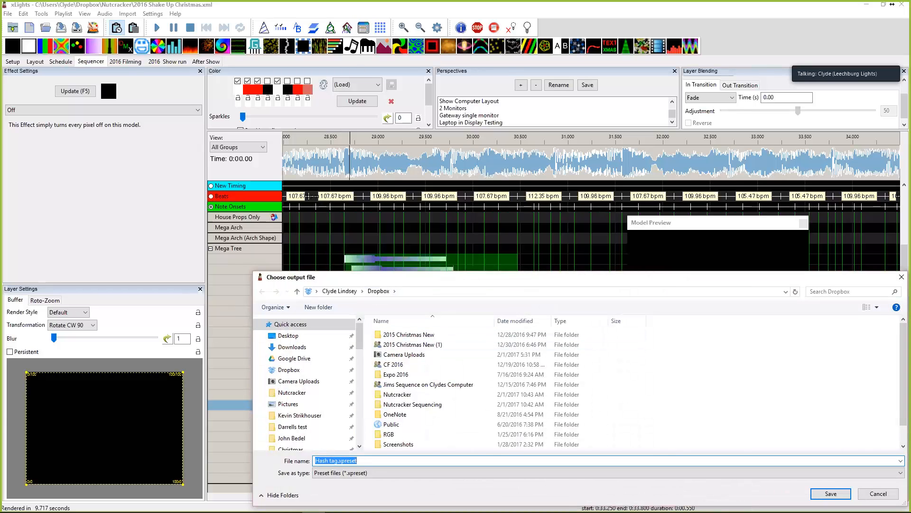
{"action": "key", "text": "alt+Tab"}
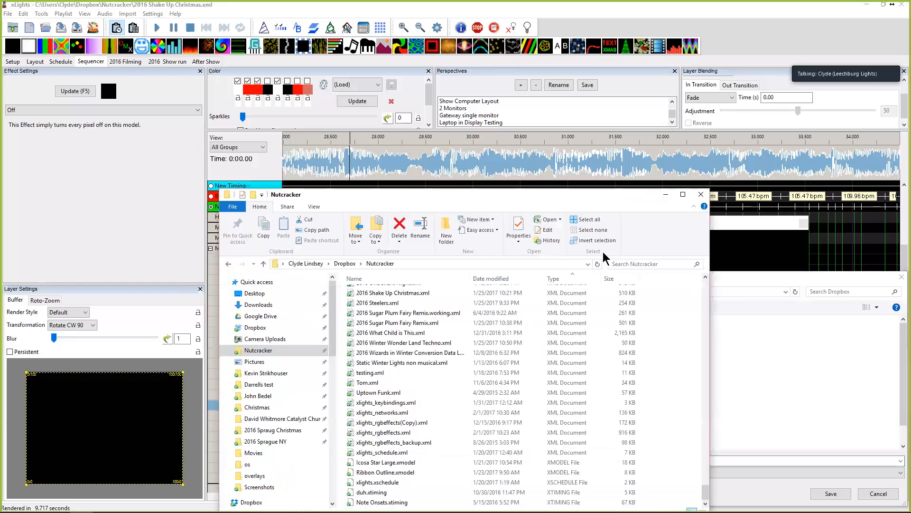
{"action": "left_click", "coordinate": [878, 284]}
{"action": "left_click", "coordinate": [902, 277]}
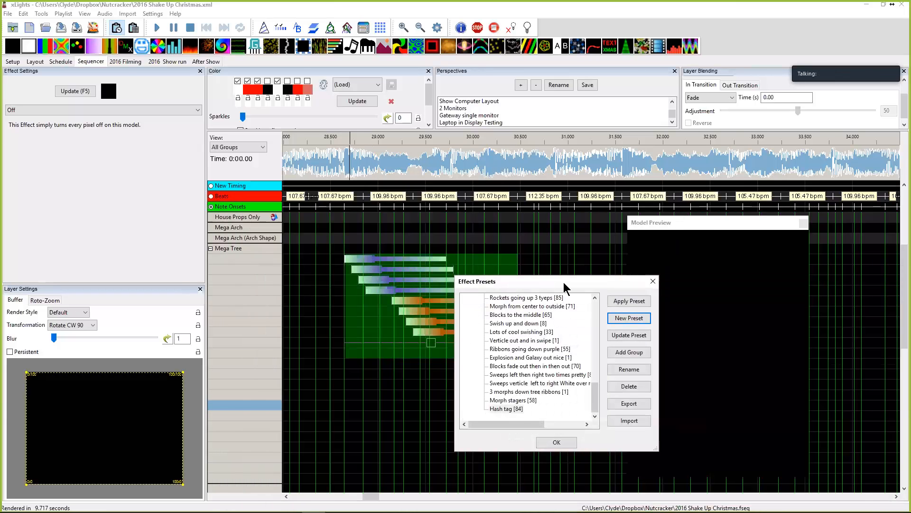
Locate "zHash tag.xpreset" in the Dropbox folder in File Explorer and copy it.
{"action": "key", "text": "alt+Tab"}
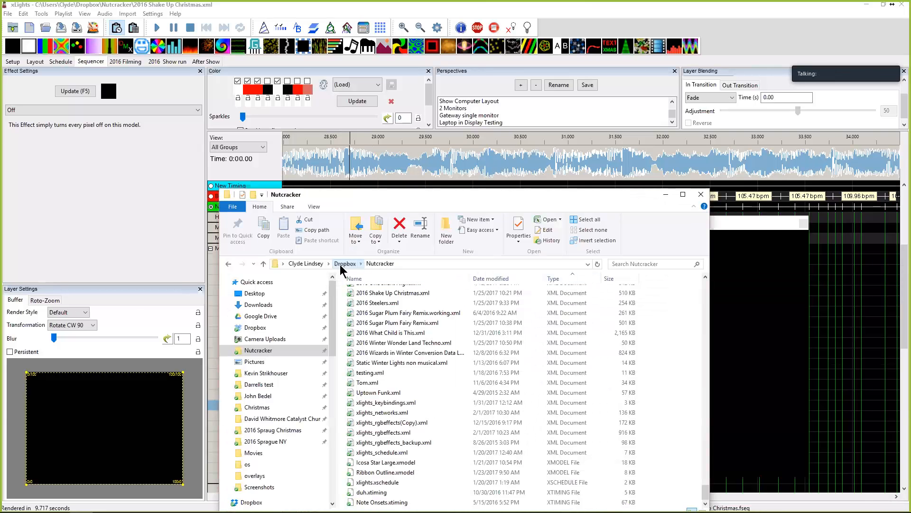
{"action": "left_click", "coordinate": [342, 264]}
{"action": "scroll", "coordinate": [394, 427], "scroll_direction": "down", "scroll_amount": 5}
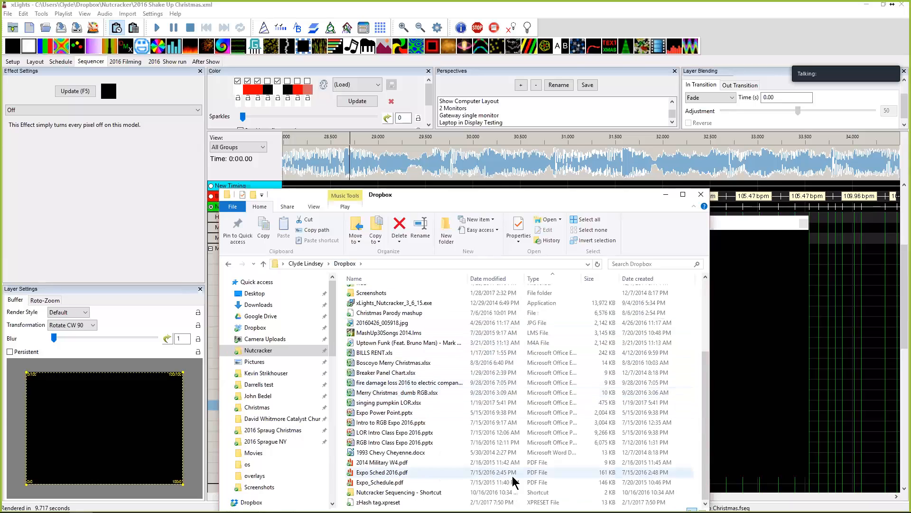
{"action": "left_click", "coordinate": [385, 502]}
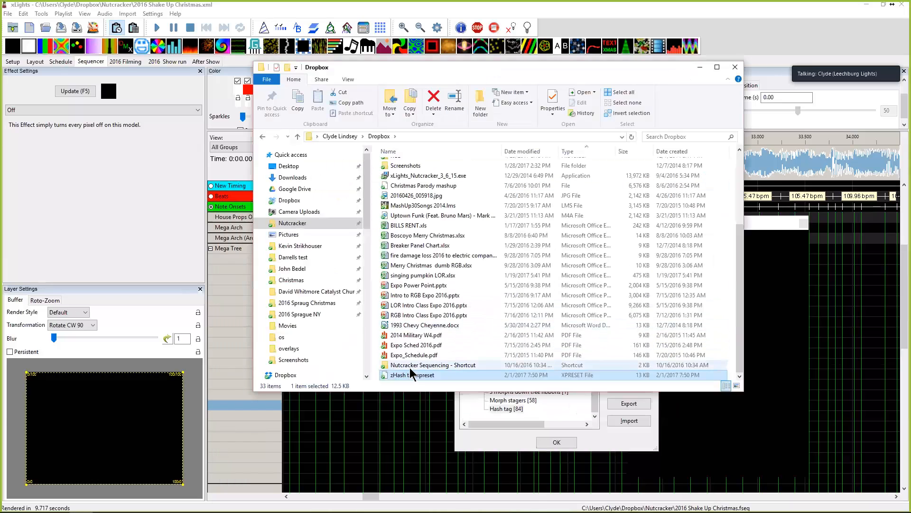
{"action": "left_click", "coordinate": [409, 372]}
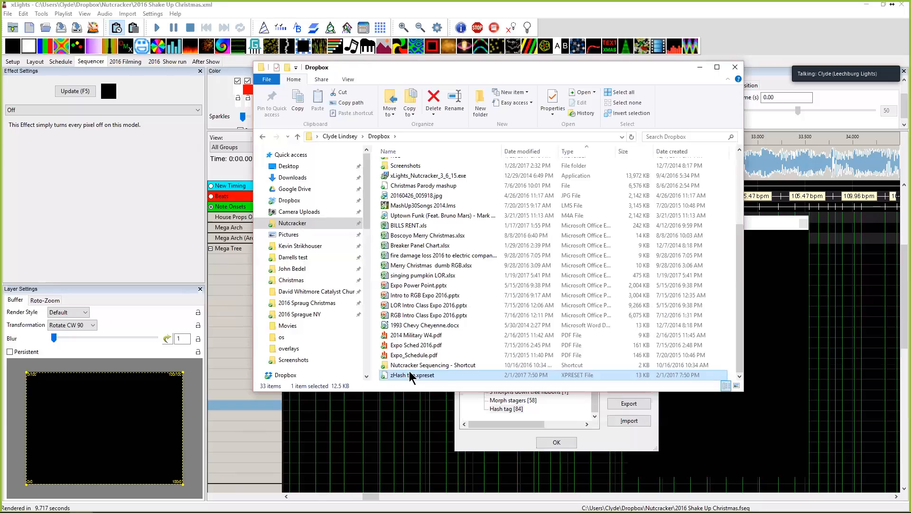
{"action": "right_click", "coordinate": [384, 375]}
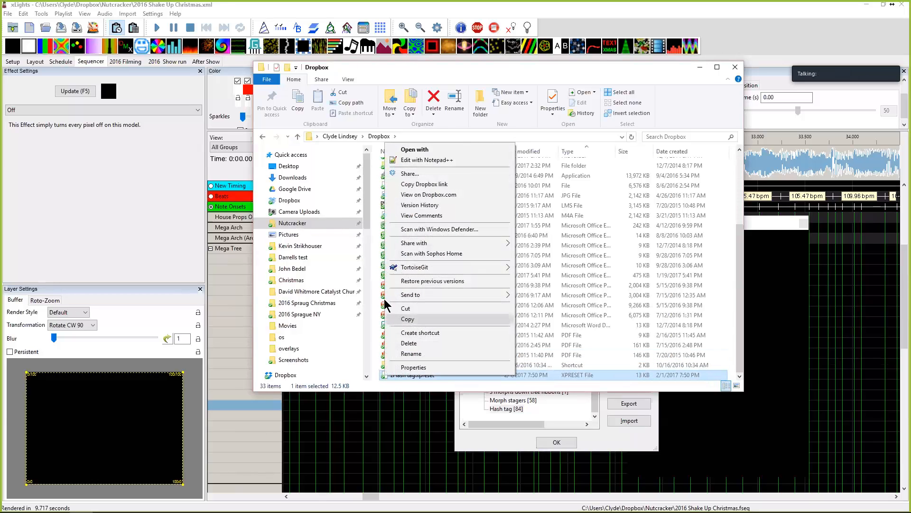
{"action": "left_click", "coordinate": [401, 319]}
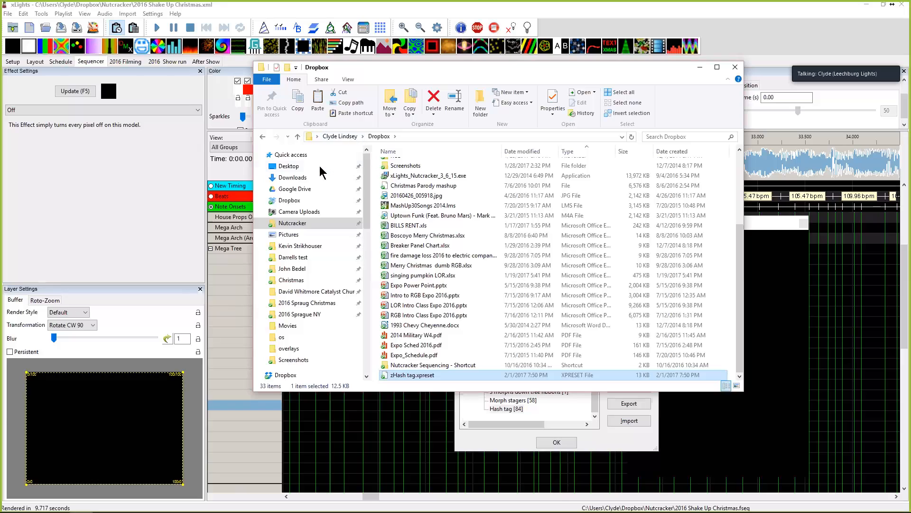
Paste the copied preset file into the "Testing P10 Panels" folder inside Nutcracker Sequencing, and close File Explorer.
{"action": "scroll", "coordinate": [398, 204], "scroll_direction": "up", "scroll_amount": 4}
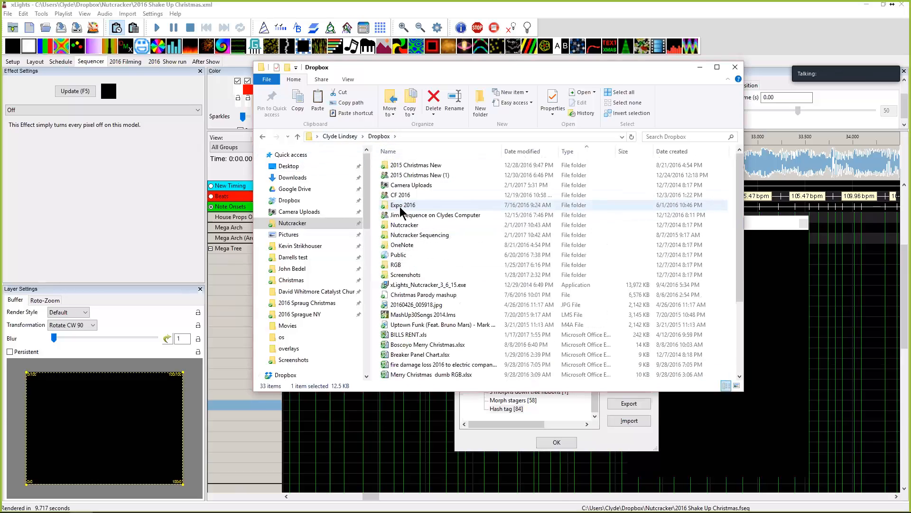
{"action": "double_click", "coordinate": [405, 235]}
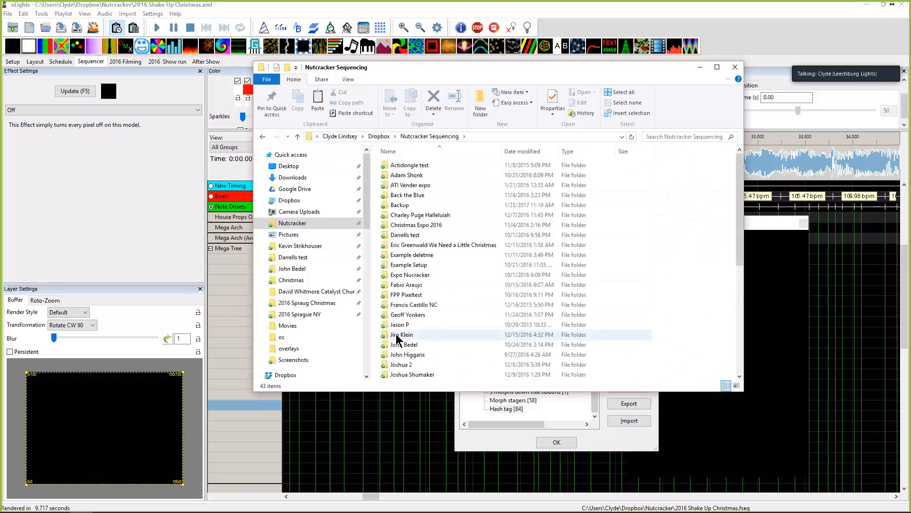
{"action": "scroll", "coordinate": [397, 337], "scroll_direction": "down", "scroll_amount": 7}
{"action": "double_click", "coordinate": [402, 326]}
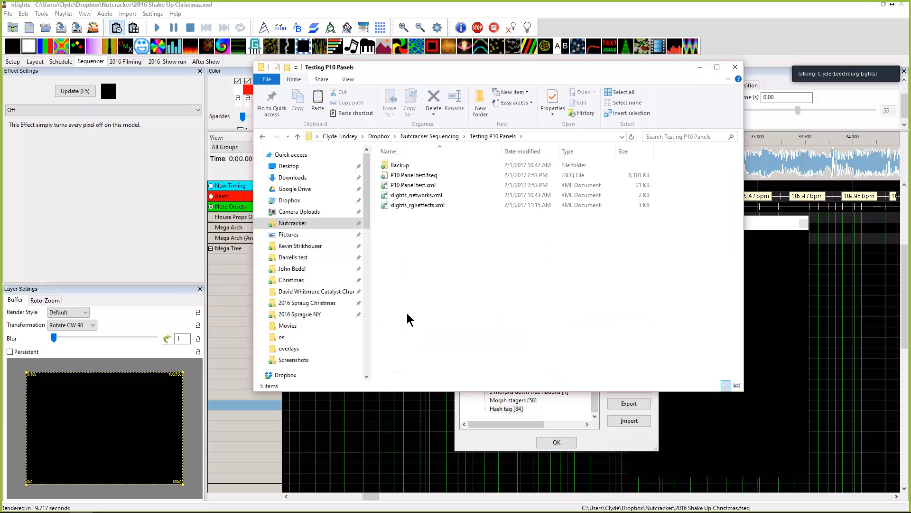
{"action": "right_click", "coordinate": [408, 306]}
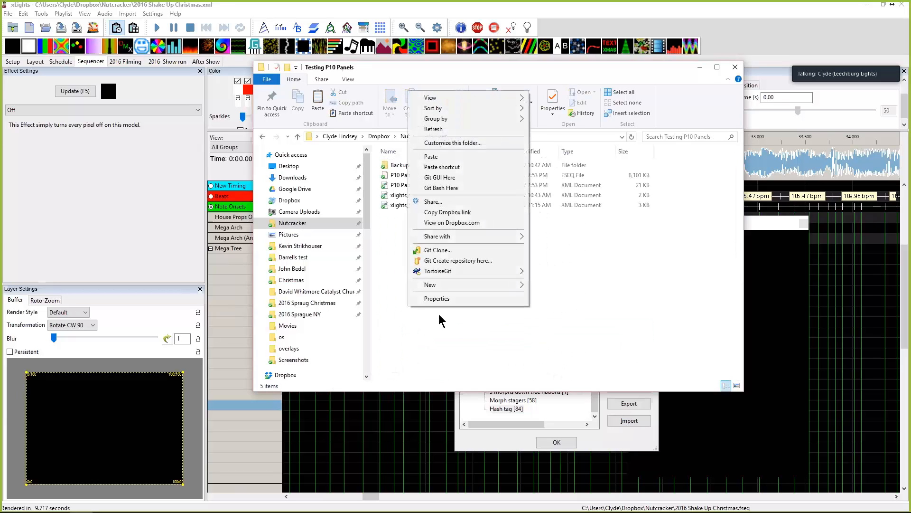
{"action": "left_click", "coordinate": [431, 157]}
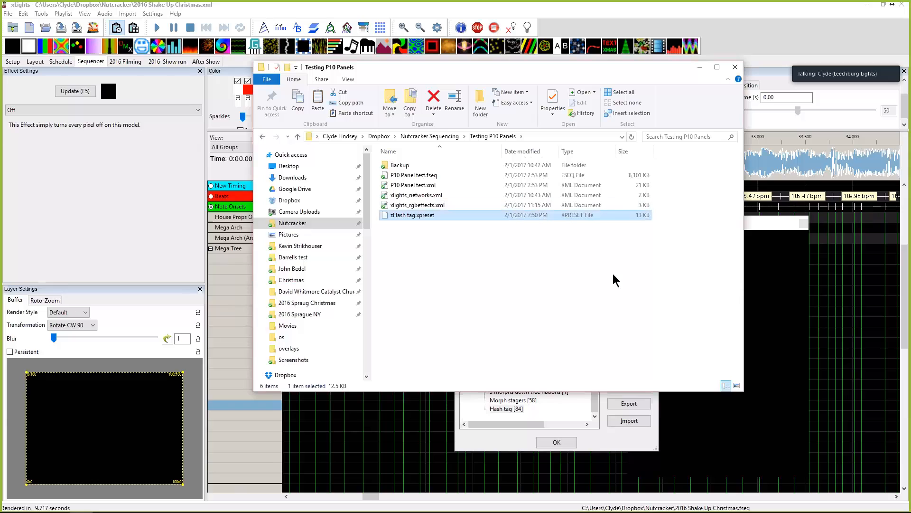
{"action": "left_click", "coordinate": [468, 282]}
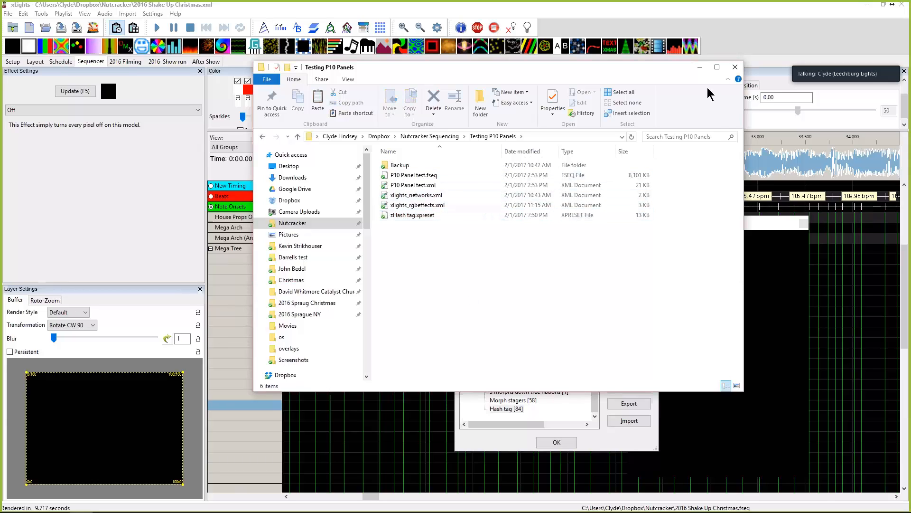
{"action": "left_click", "coordinate": [734, 68]}
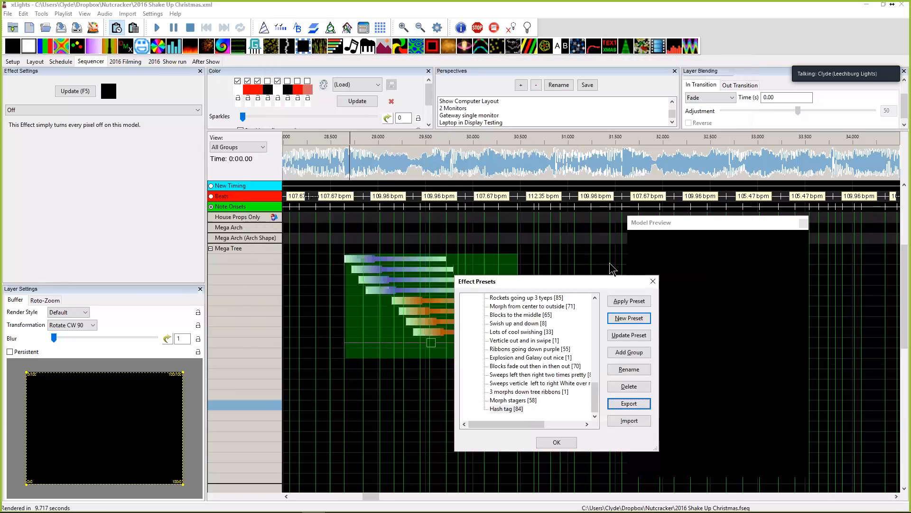
Close the effect presets, save the 2016 Shake Up Christmas sequence and open the show's network setup.
{"action": "left_click", "coordinate": [653, 282]}
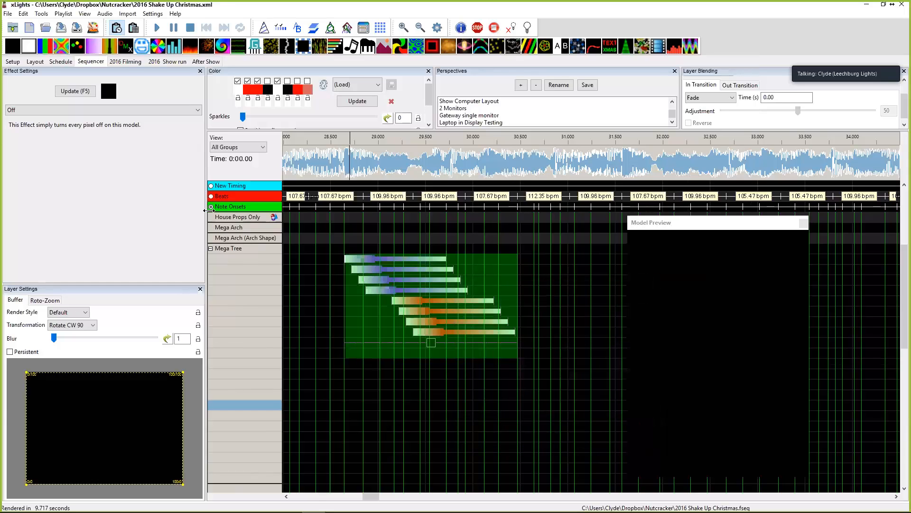
{"action": "left_click", "coordinate": [61, 28]}
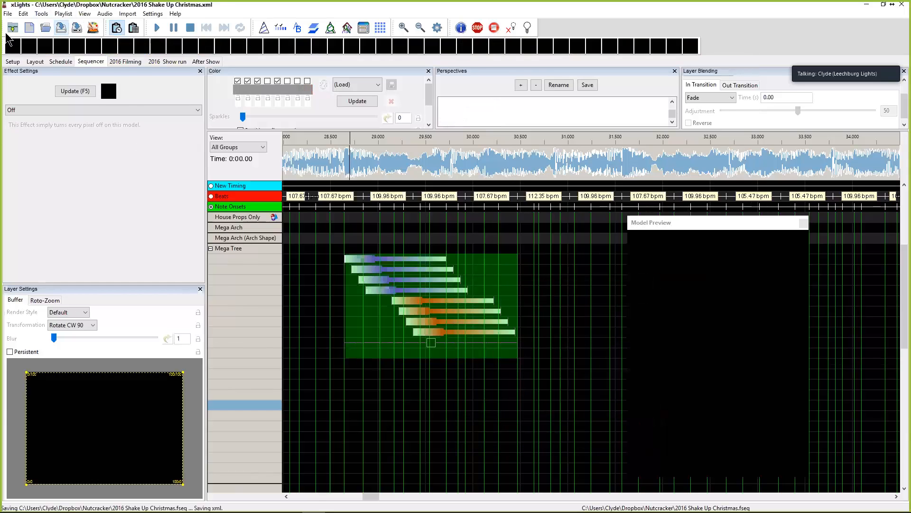
{"action": "left_click", "coordinate": [12, 63]}
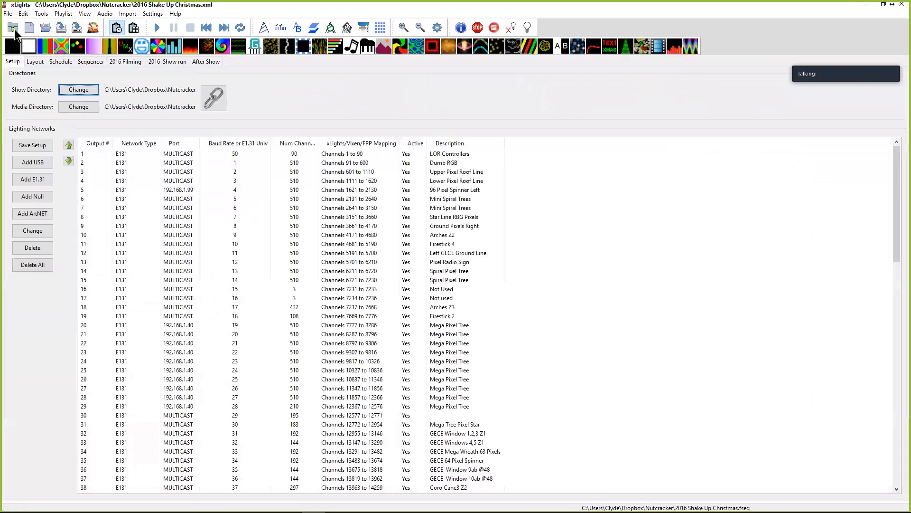
{"action": "left_click", "coordinate": [8, 13]}
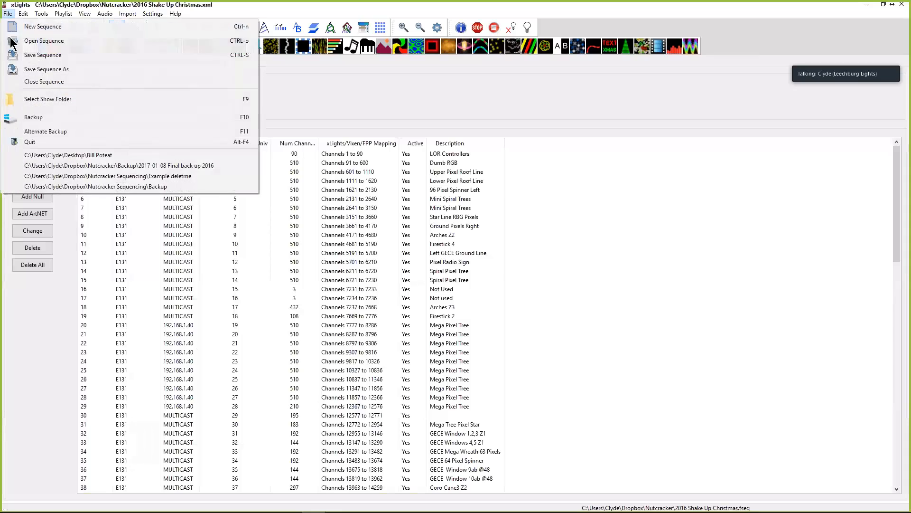
{"action": "left_click", "coordinate": [25, 69]}
{"action": "left_click", "coordinate": [633, 237]}
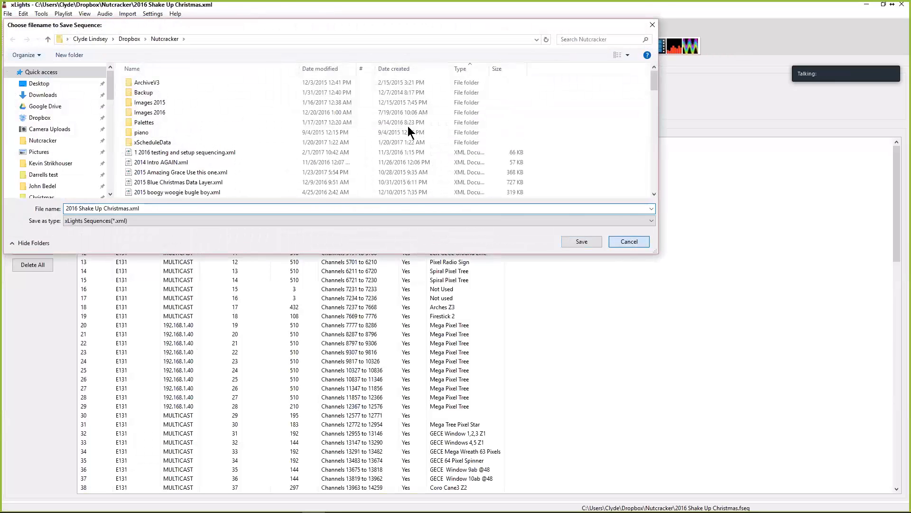
Close the sequence and change the show directory to "Testing P10 Panels" inside Nutcracker Sequencing, accepting to save the model and preset changes.
{"action": "left_click", "coordinate": [9, 14]}
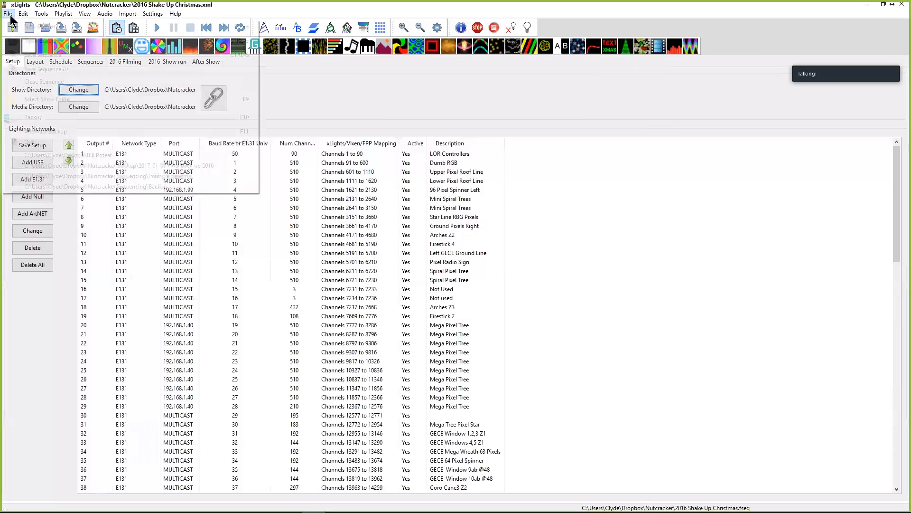
{"action": "left_click", "coordinate": [37, 82]}
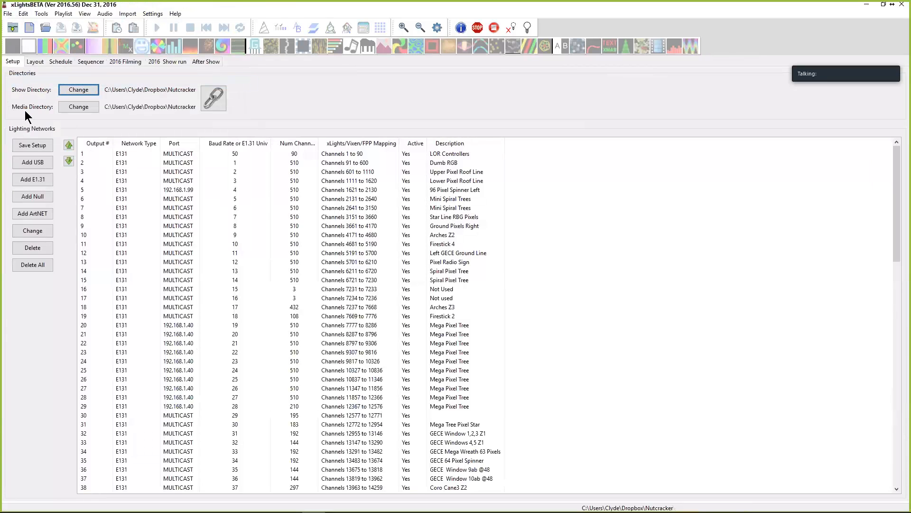
{"action": "left_click", "coordinate": [74, 89]}
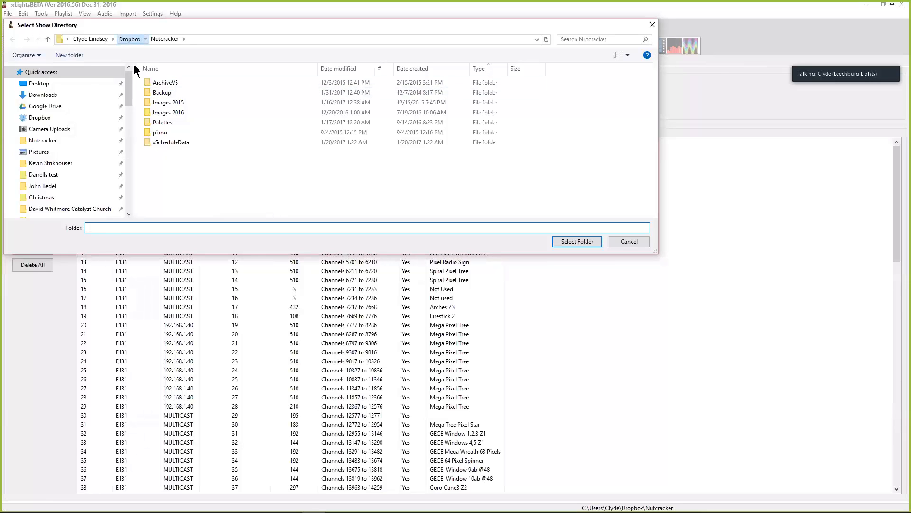
{"action": "double_click", "coordinate": [164, 153]}
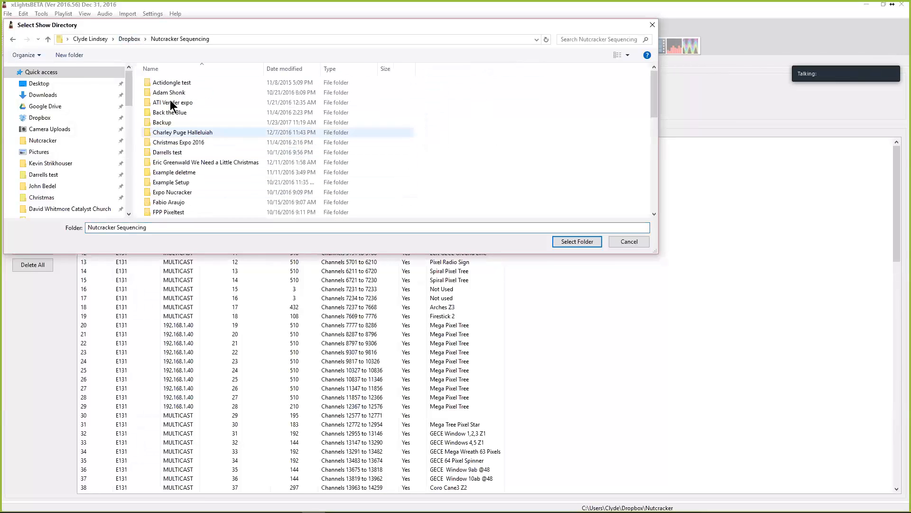
{"action": "scroll", "coordinate": [158, 173], "scroll_direction": "down", "scroll_amount": 8}
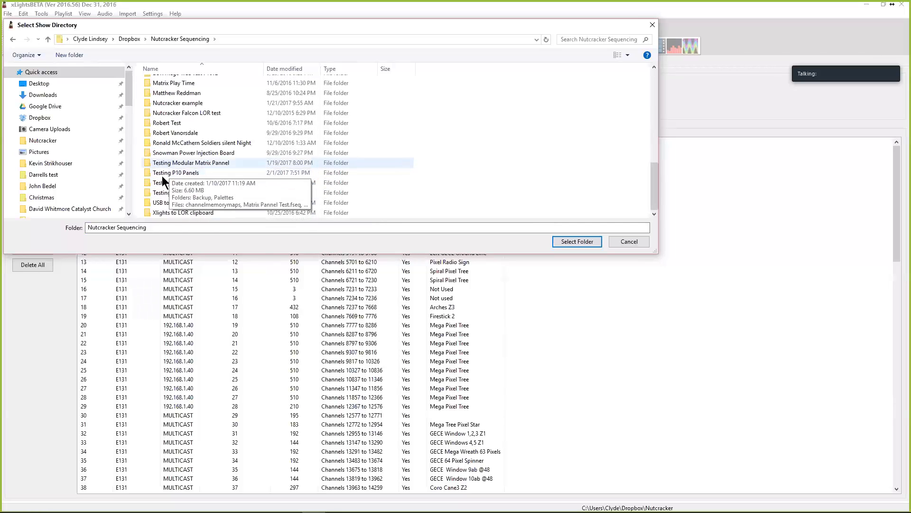
{"action": "left_click", "coordinate": [161, 172]}
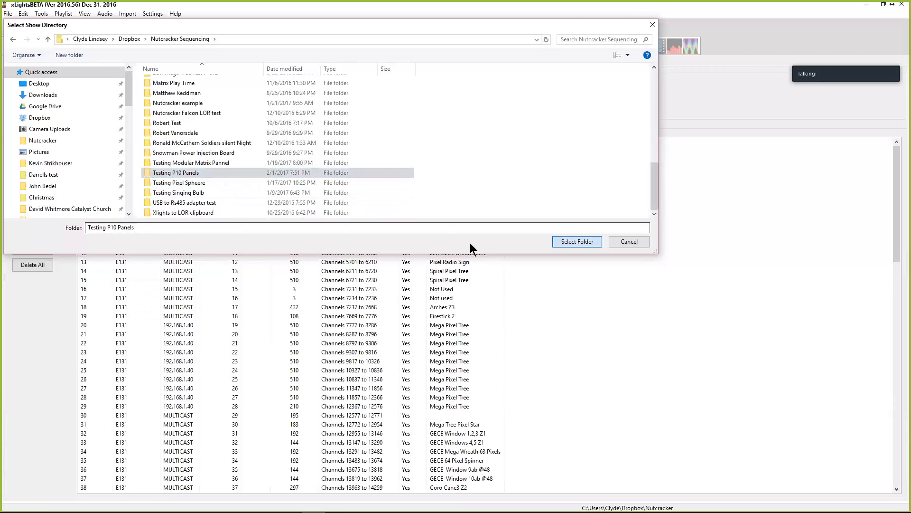
{"action": "key", "text": "Return"}
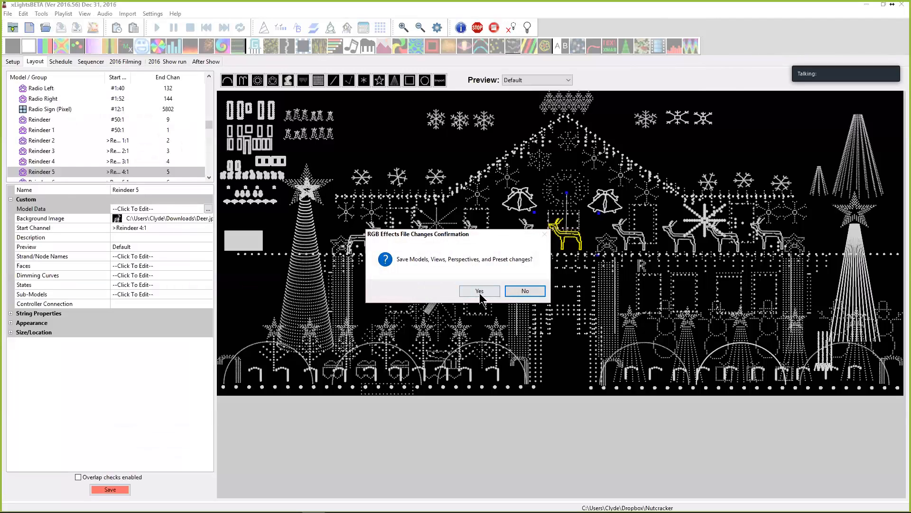
{"action": "key", "text": "Return"}
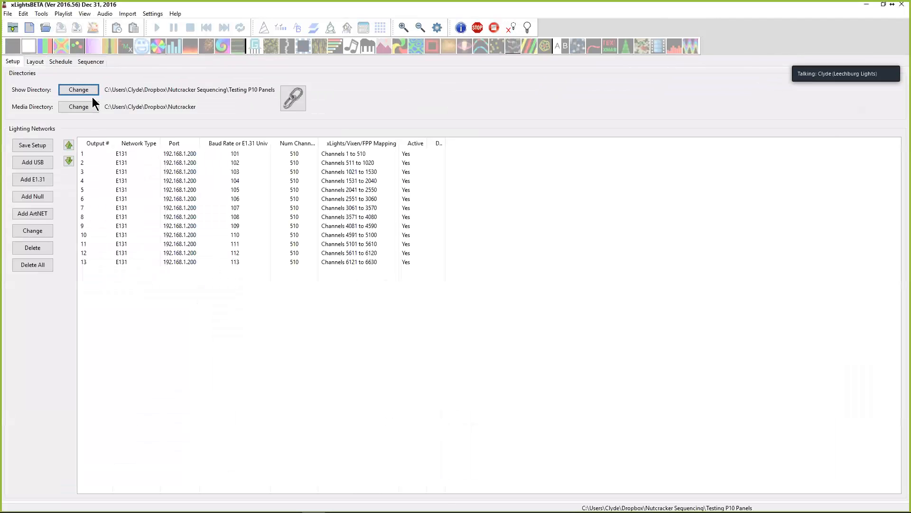
Open the "P10 Panel test.xml" sequence from the Testing P10 Panels show folder.
{"action": "left_click", "coordinate": [53, 61]}
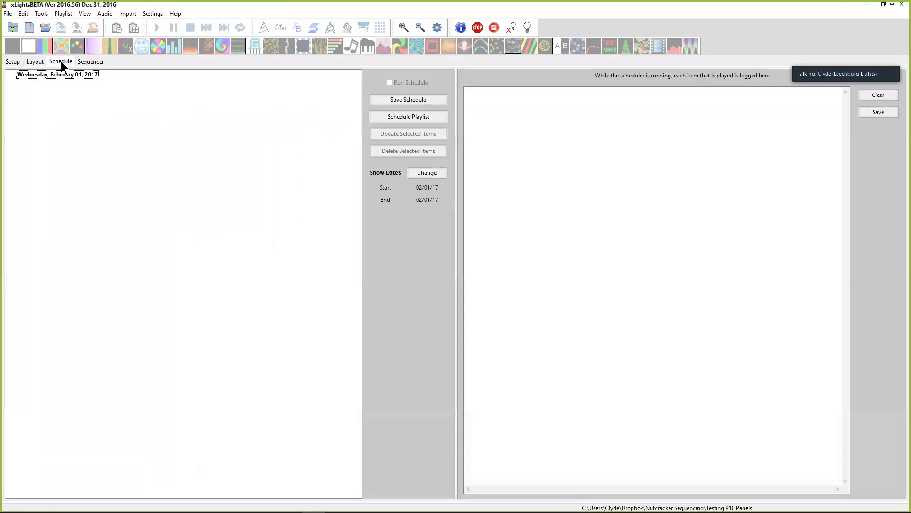
{"action": "left_click", "coordinate": [46, 29]}
{"action": "double_click", "coordinate": [163, 93]}
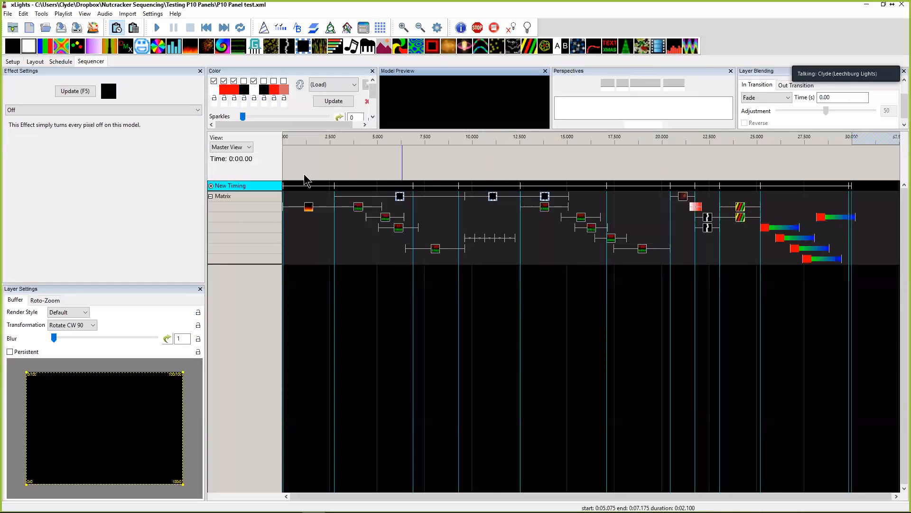
Delete all the effects on the Matrix layers from the start of the sequence up to the fifth timing mark.
{"action": "left_click", "coordinate": [308, 207]}
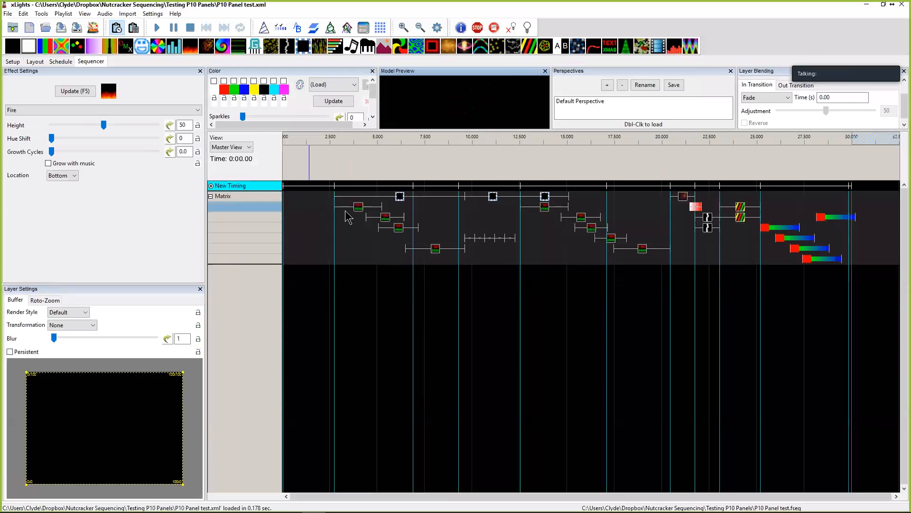
{"action": "left_click_drag", "start_coordinate": [328, 196], "coordinate": [481, 258]}
{"action": "key", "text": "Delete"}
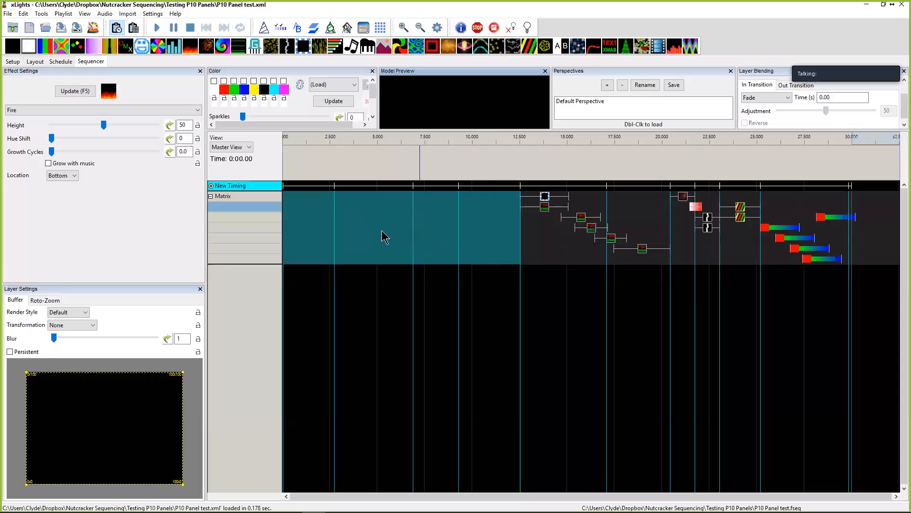
Import "zHash tag.xpreset" from the Testing P10 Panels folder into the effect presets and close the preset window.
{"action": "right_click", "coordinate": [315, 204]}
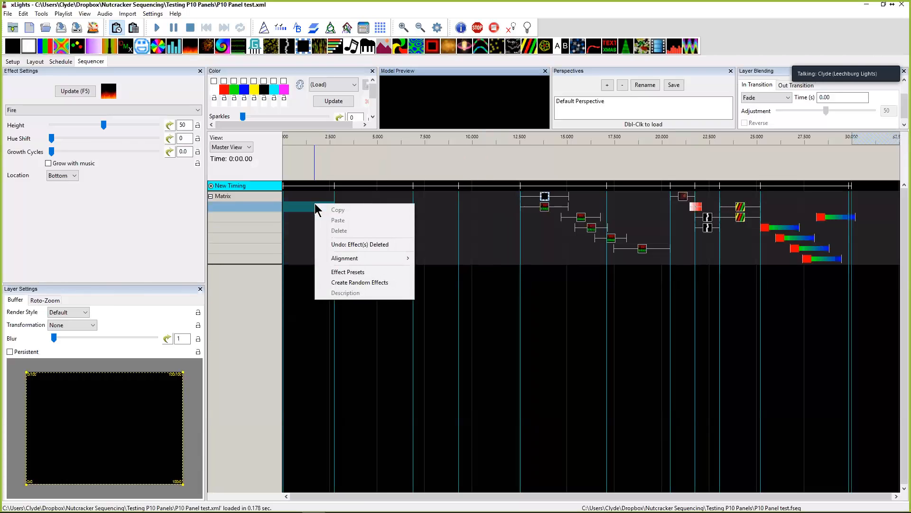
{"action": "left_click", "coordinate": [347, 272]}
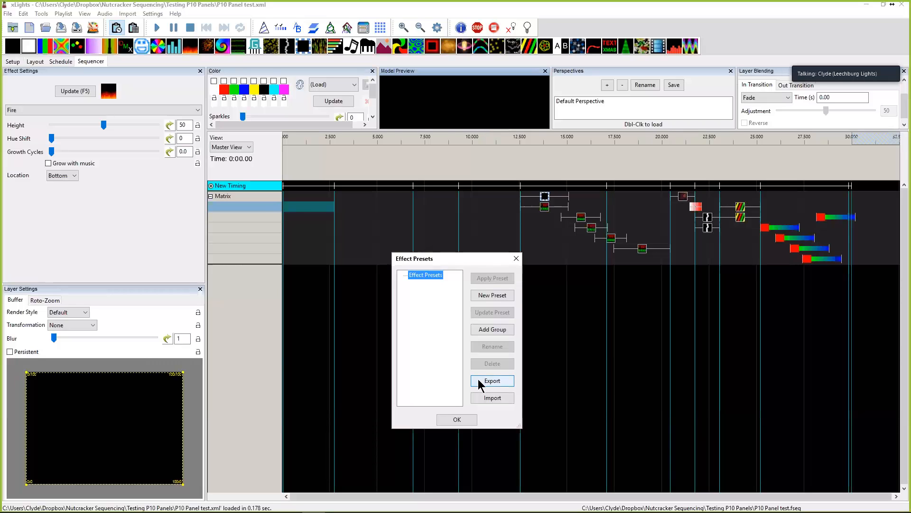
{"action": "left_click", "coordinate": [481, 397]}
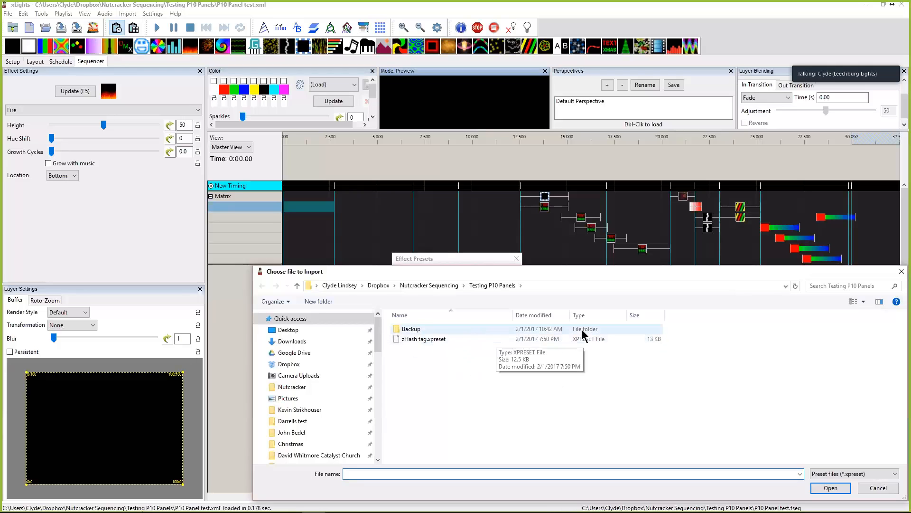
{"action": "left_click", "coordinate": [420, 349]}
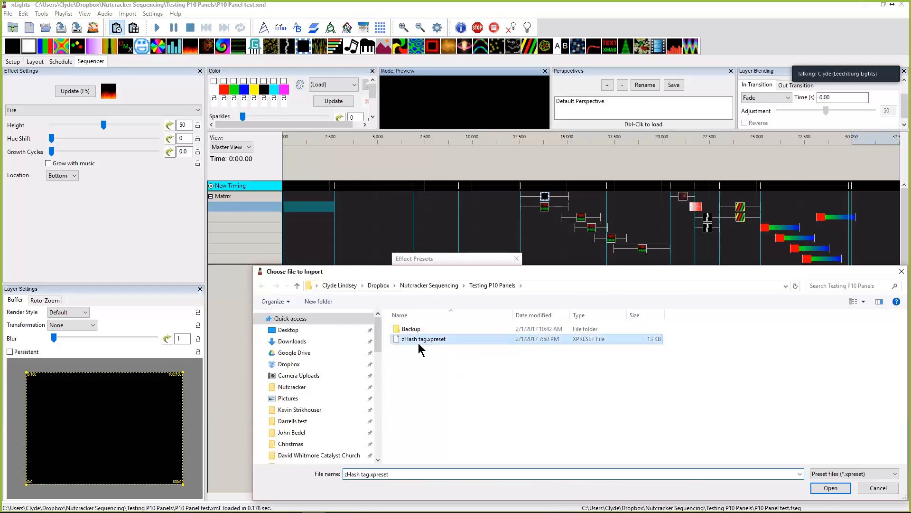
{"action": "left_click", "coordinate": [830, 488]}
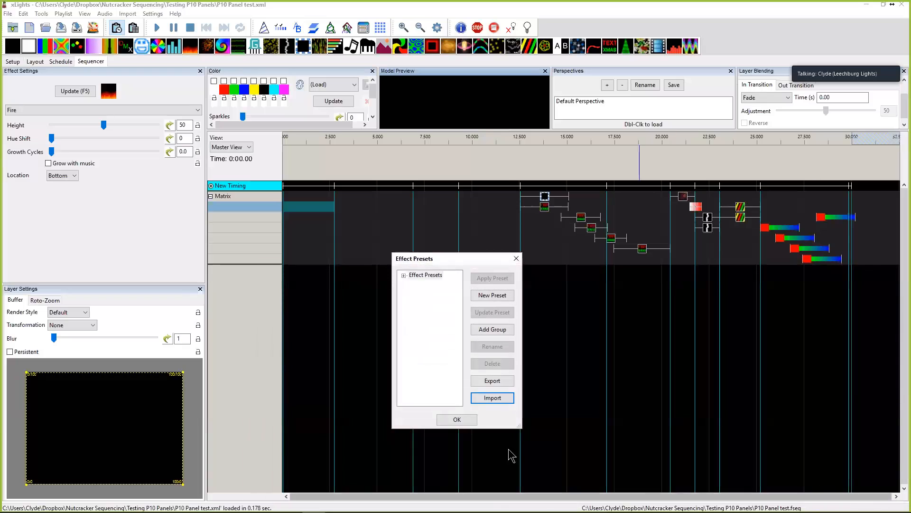
{"action": "left_click", "coordinate": [463, 418]}
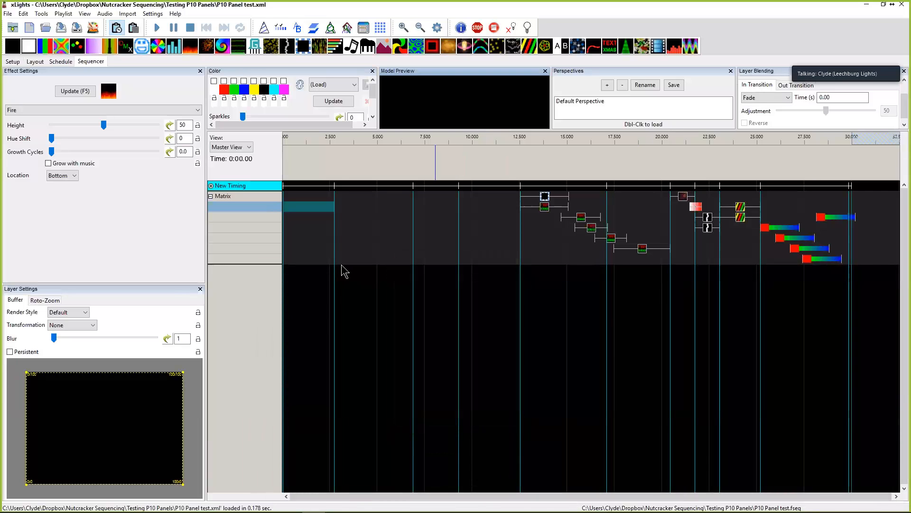
Reopen the effect presets, expand the preset tree and select the imported Hash tag preset.
{"action": "right_click", "coordinate": [338, 236]}
{"action": "left_click", "coordinate": [363, 303]}
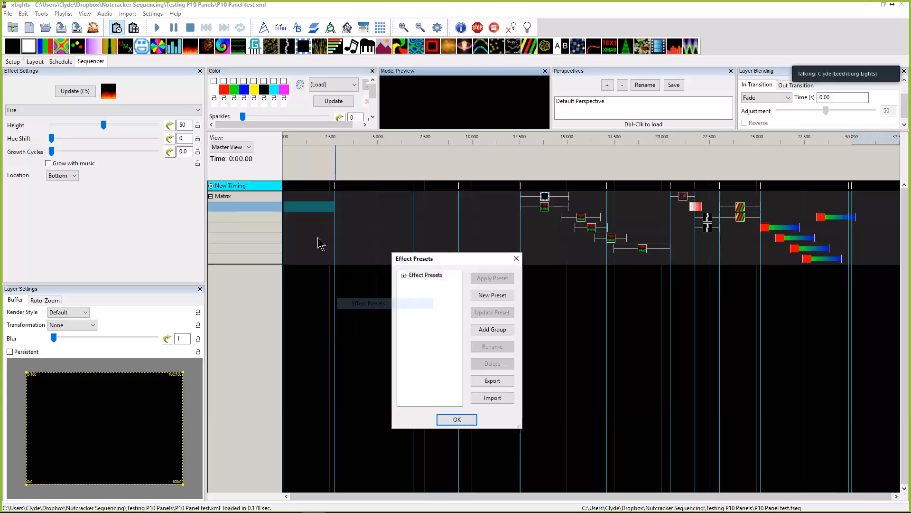
{"action": "left_click", "coordinate": [403, 276]}
{"action": "left_click", "coordinate": [435, 283]}
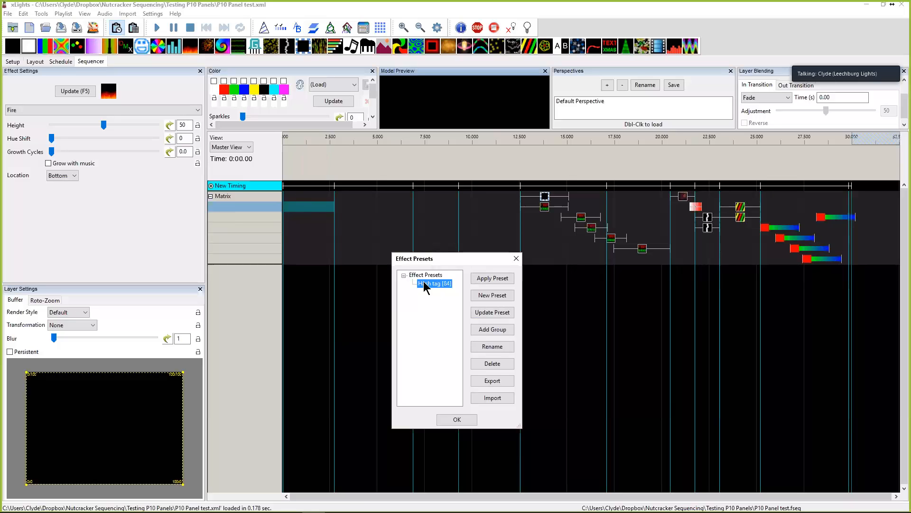
Insert 10 layers below the Matrix model's lowest layer.
{"action": "right_click", "coordinate": [258, 259]}
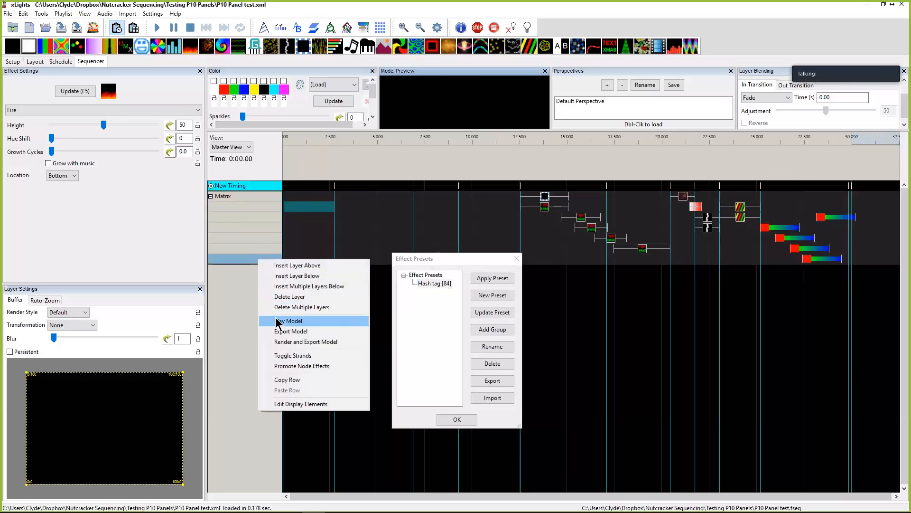
{"action": "left_click", "coordinate": [280, 287]}
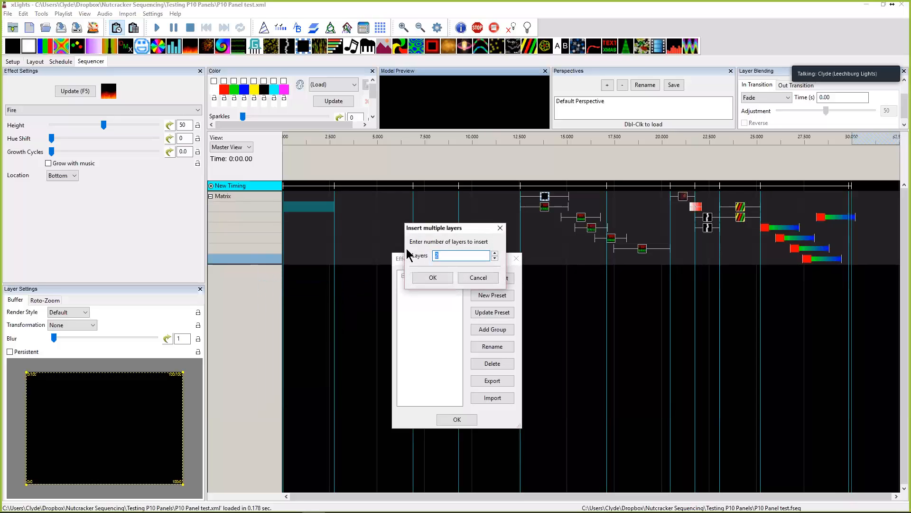
{"action": "type", "text": "10"}
{"action": "left_click", "coordinate": [433, 278]}
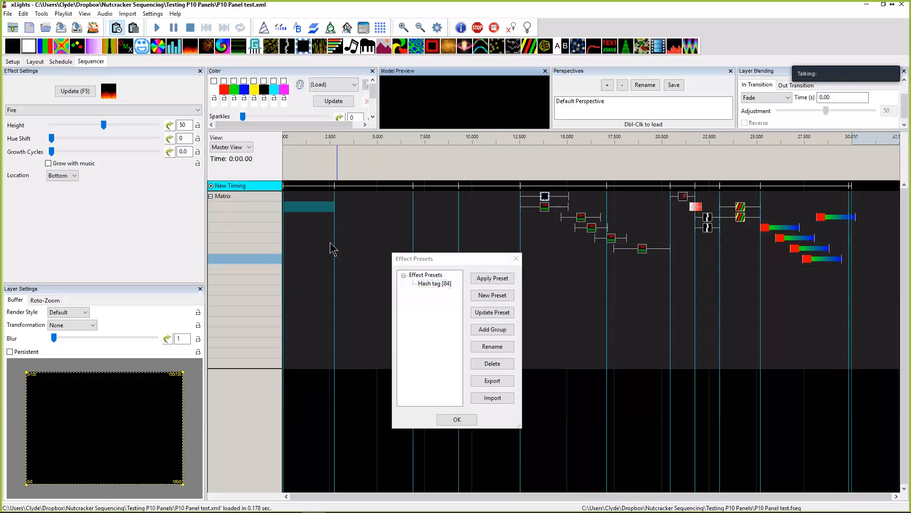
Apply the Hash tag preset in the first timing interval of the layer just above the new ones, and preview its Off effect.
{"action": "left_click", "coordinate": [306, 258]}
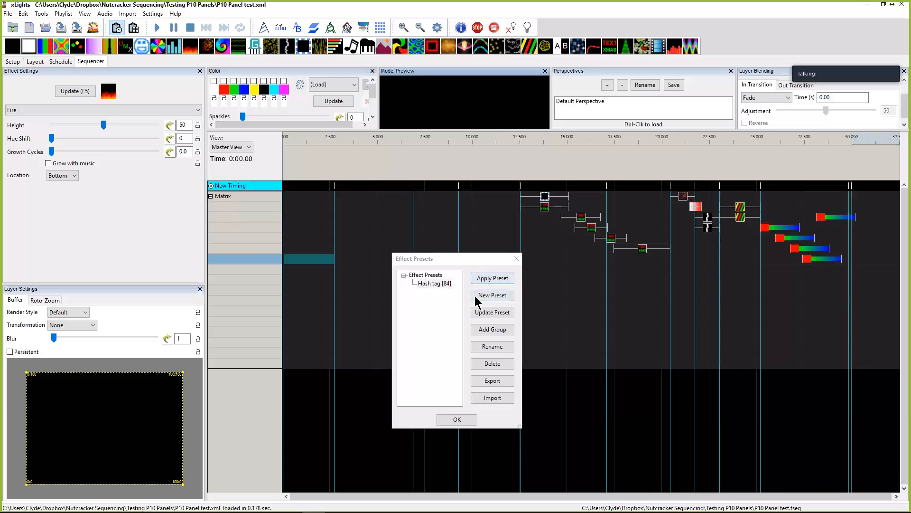
{"action": "double_click", "coordinate": [430, 283]}
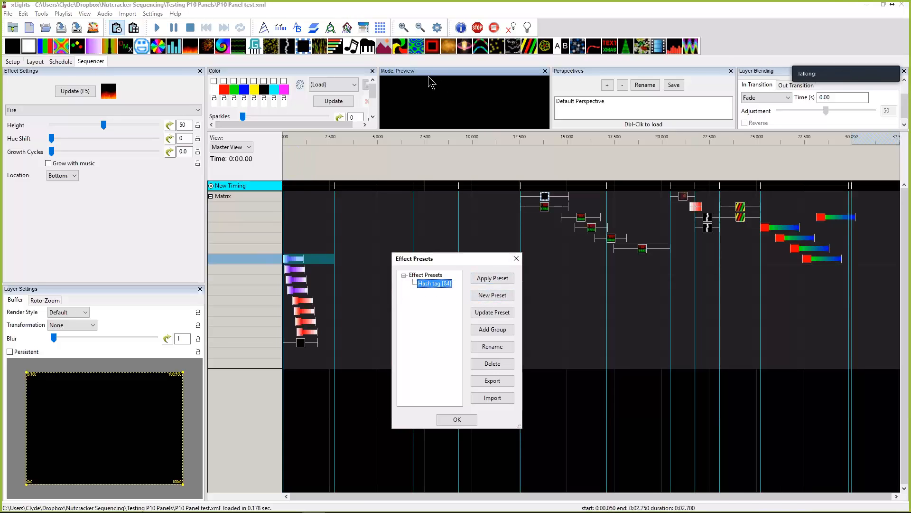
{"action": "left_click", "coordinate": [300, 342]}
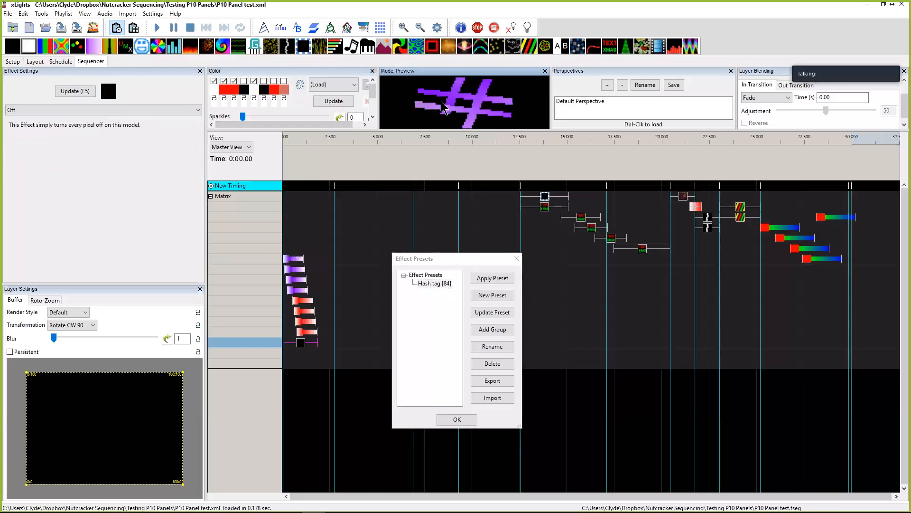
Undock the Model Preview and float it over the timeline, and select one of the preset's red Morph effects.
{"action": "left_click_drag", "start_coordinate": [437, 72], "coordinate": [668, 274]}
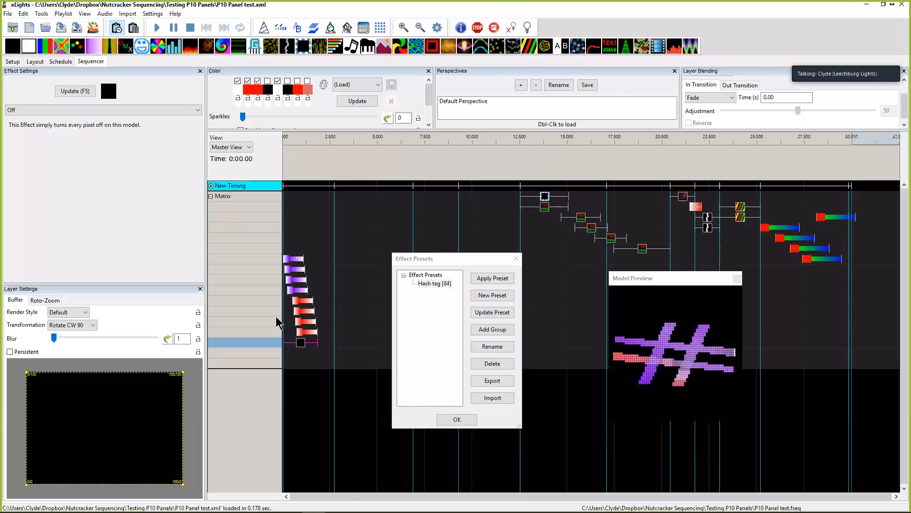
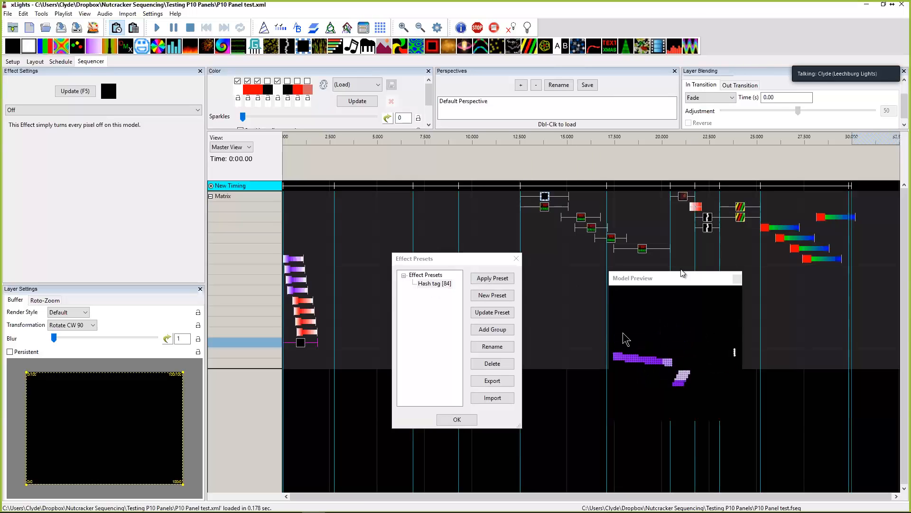
{"action": "left_click", "coordinate": [306, 328]}
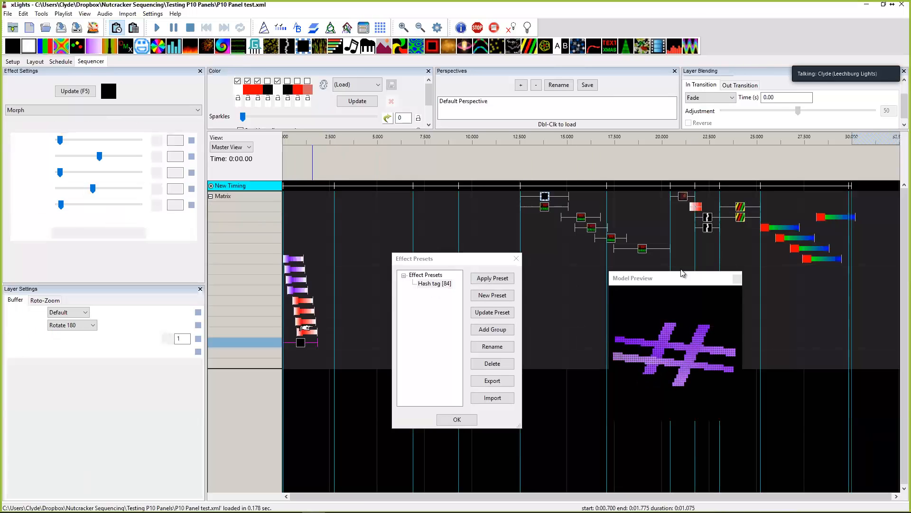
{"action": "left_click", "coordinate": [306, 323]}
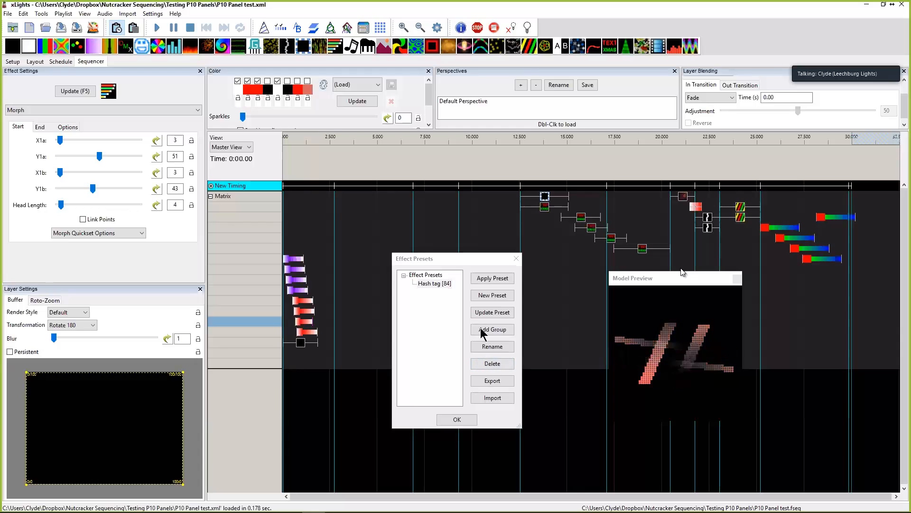
Close the effect presets and paste the copied Morph effect into the second timing interval, one layer below the preset's first effect.
{"action": "left_click", "coordinate": [516, 259]}
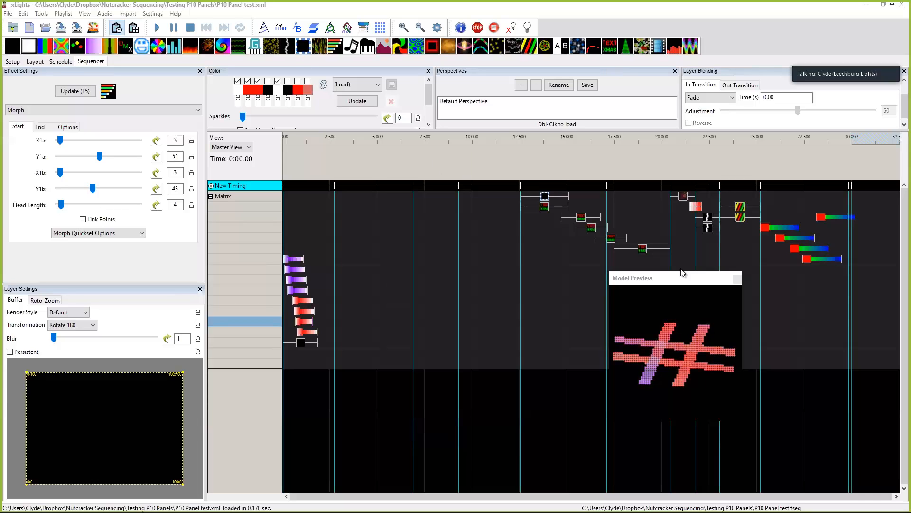
{"action": "left_click", "coordinate": [366, 269]}
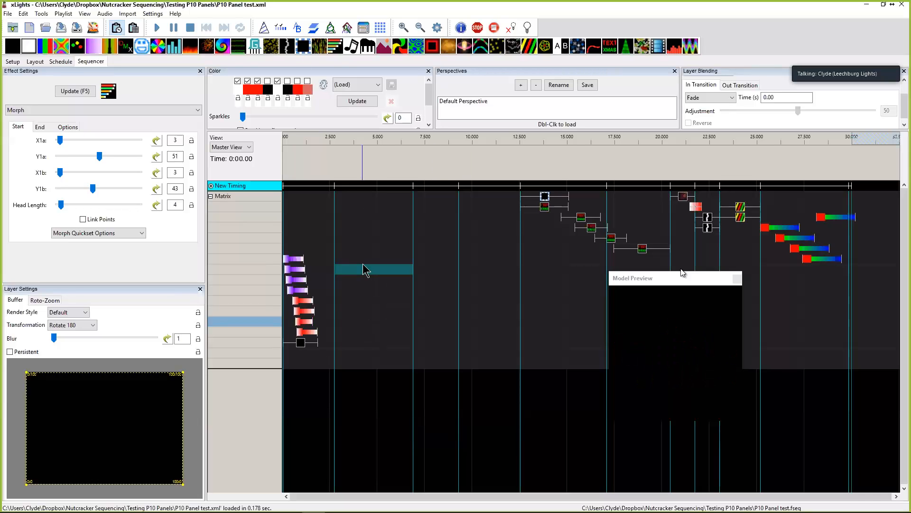
{"action": "key", "text": "ctrl+v"}
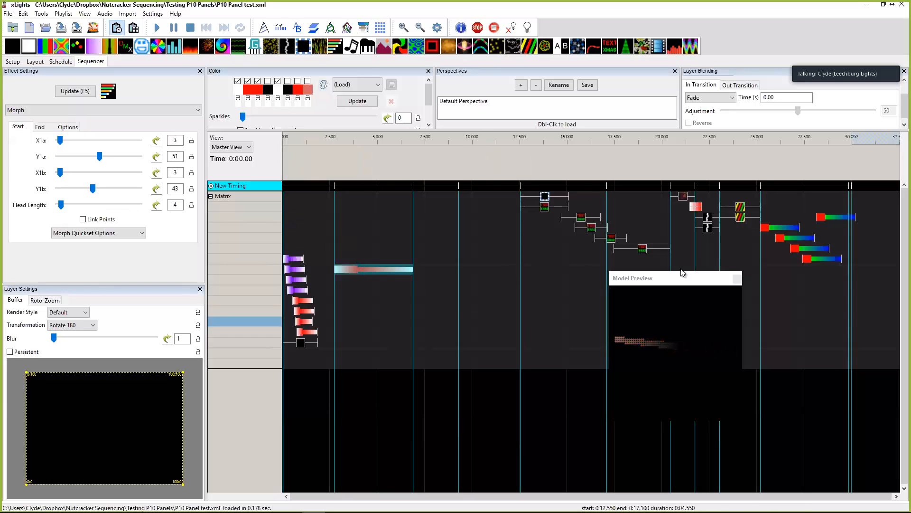
Apply the Full Sweep Up quickset to the pasted Morph, set its transformation to None, and shorten it to end at about 5 s.
{"action": "left_click", "coordinate": [57, 233]}
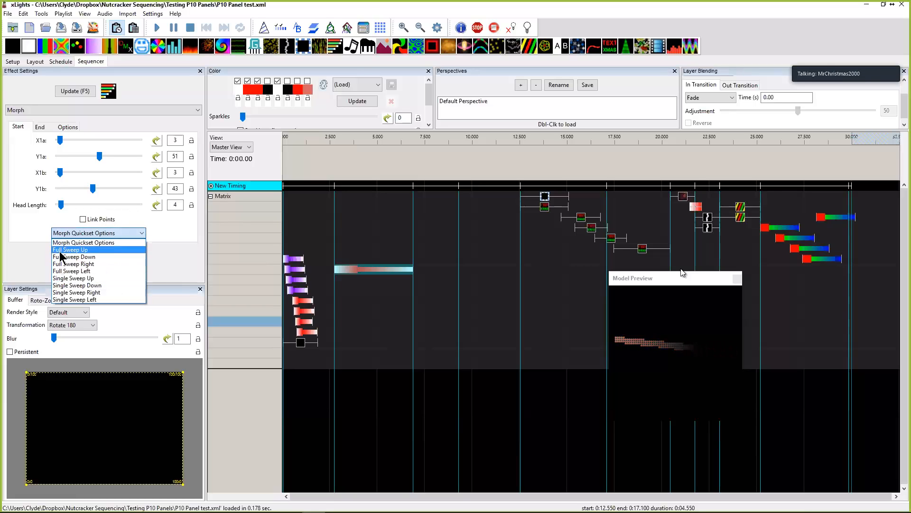
{"action": "left_click", "coordinate": [60, 250]}
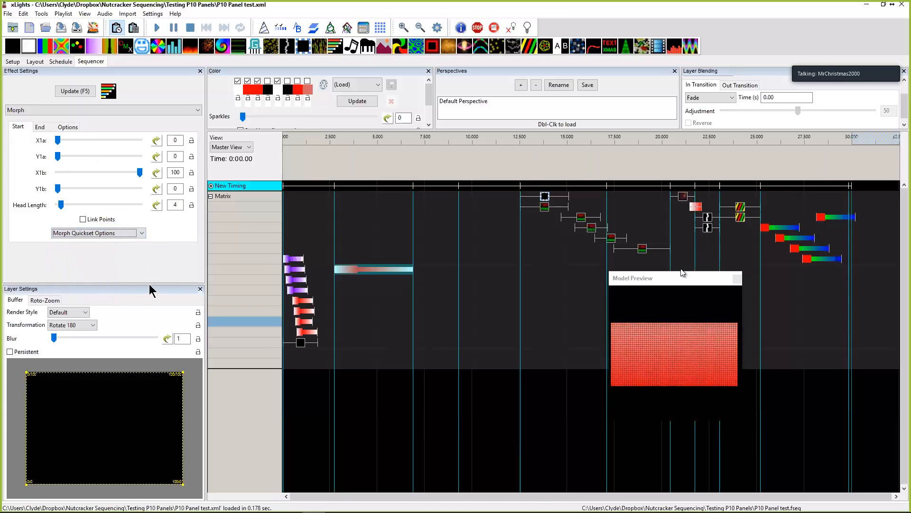
{"action": "left_click", "coordinate": [71, 326]}
{"action": "left_click", "coordinate": [71, 336]}
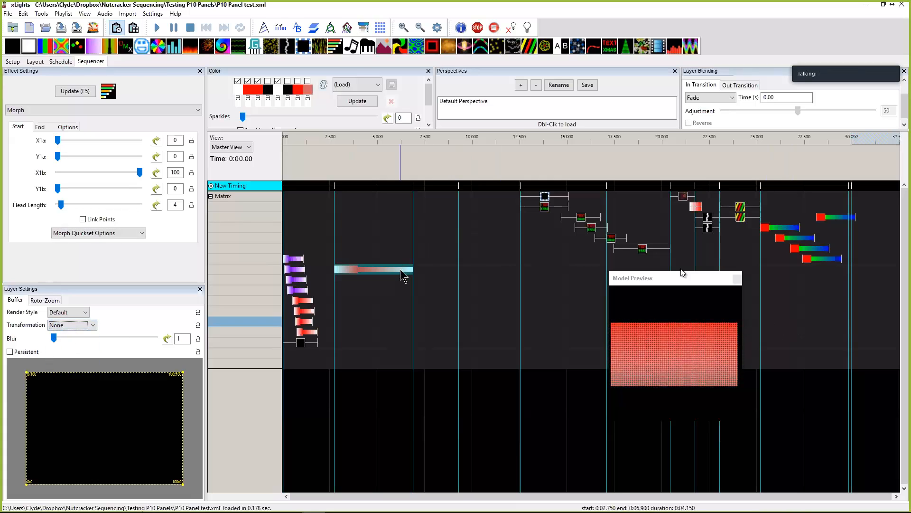
{"action": "left_click_drag", "start_coordinate": [411, 272], "coordinate": [376, 272]}
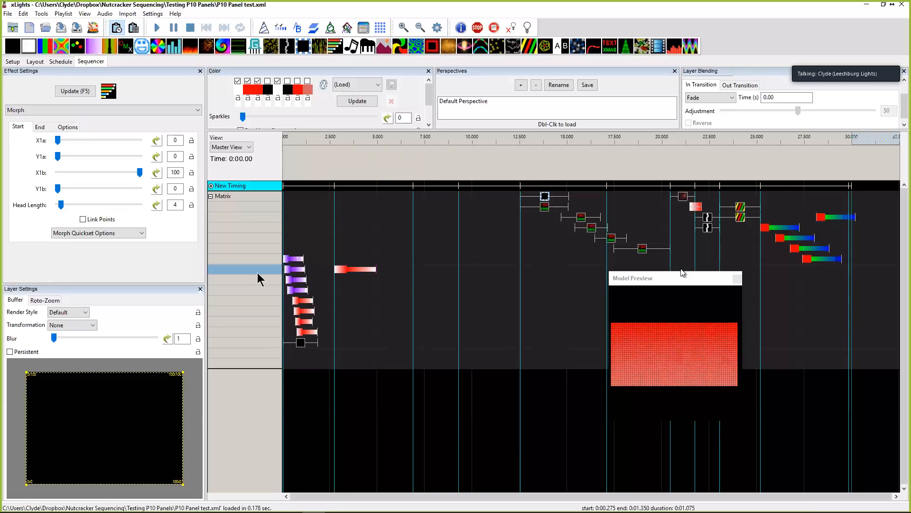
Leave the quickset unchanged and link the Morph effect's start points.
{"action": "left_click", "coordinate": [78, 234]}
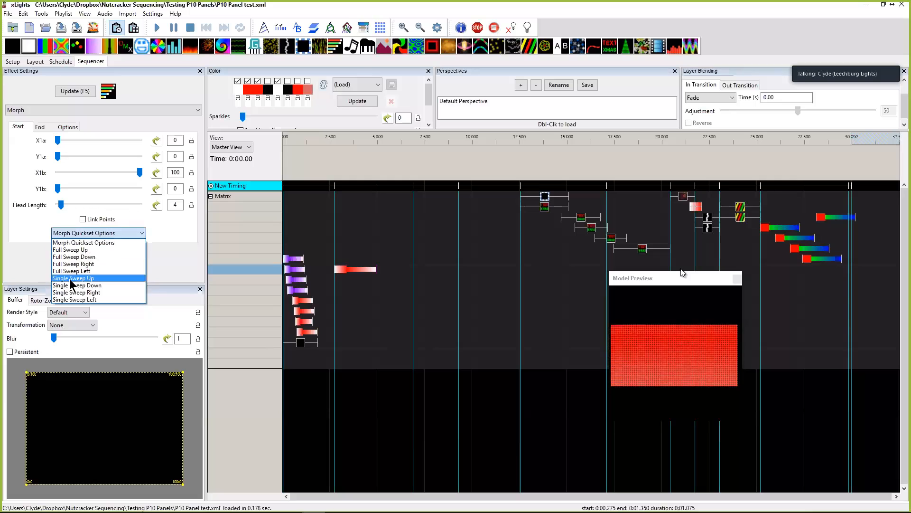
{"action": "left_click", "coordinate": [79, 222]}
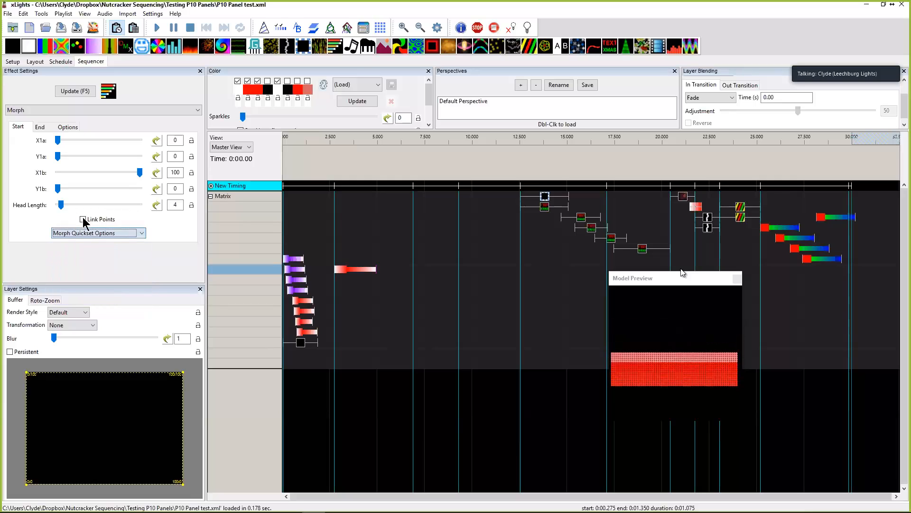
{"action": "left_click", "coordinate": [83, 219]}
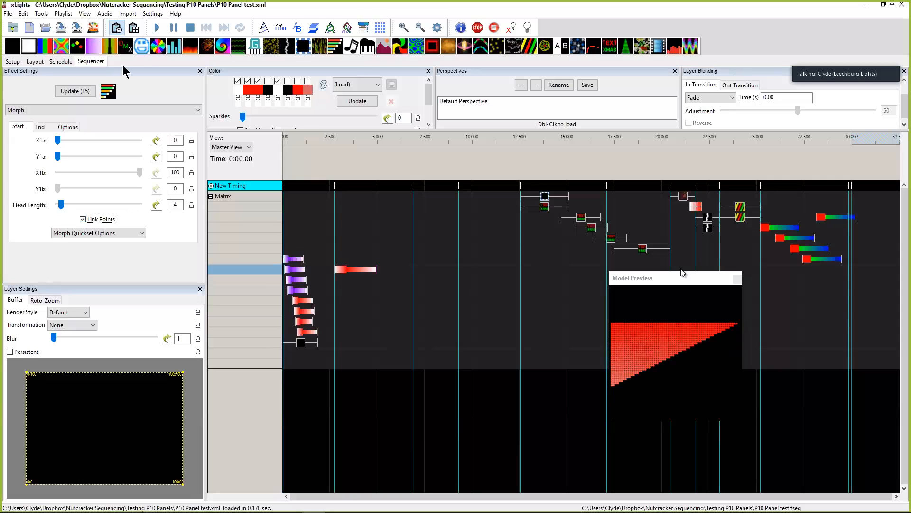
Show Effect Assist, float it over the timeline, and enlarge it so the Morph's points are easy to edit.
{"action": "left_click", "coordinate": [84, 14]}
{"action": "mouse_move", "coordinate": [109, 76]}
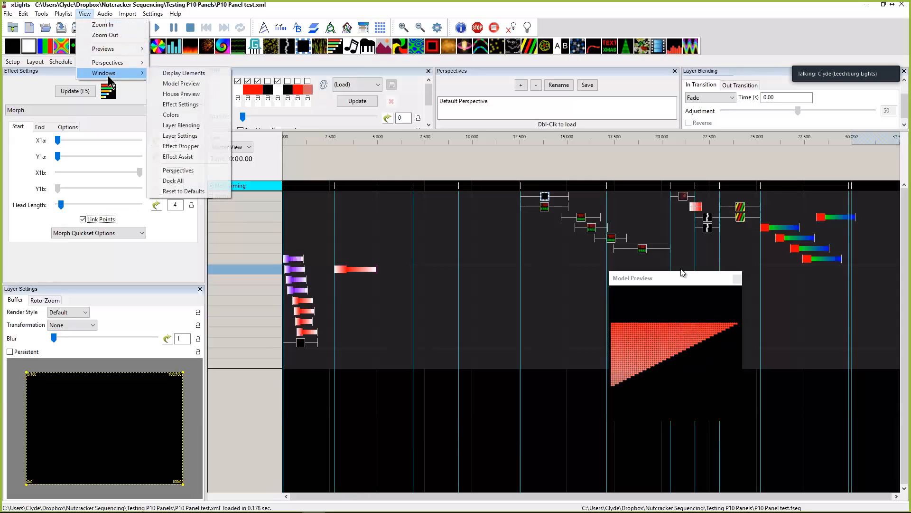
{"action": "left_click", "coordinate": [183, 157]}
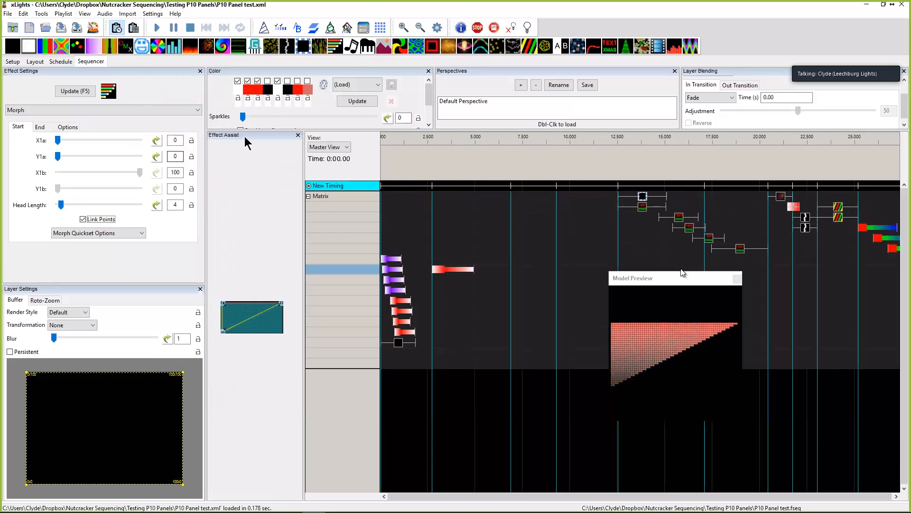
{"action": "left_click_drag", "start_coordinate": [244, 136], "coordinate": [469, 208]}
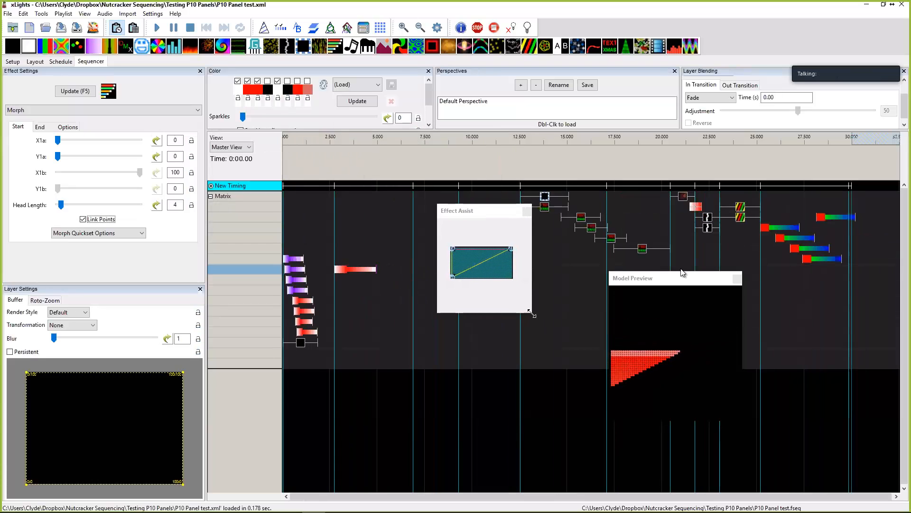
{"action": "left_click_drag", "start_coordinate": [532, 313], "coordinate": [851, 492]}
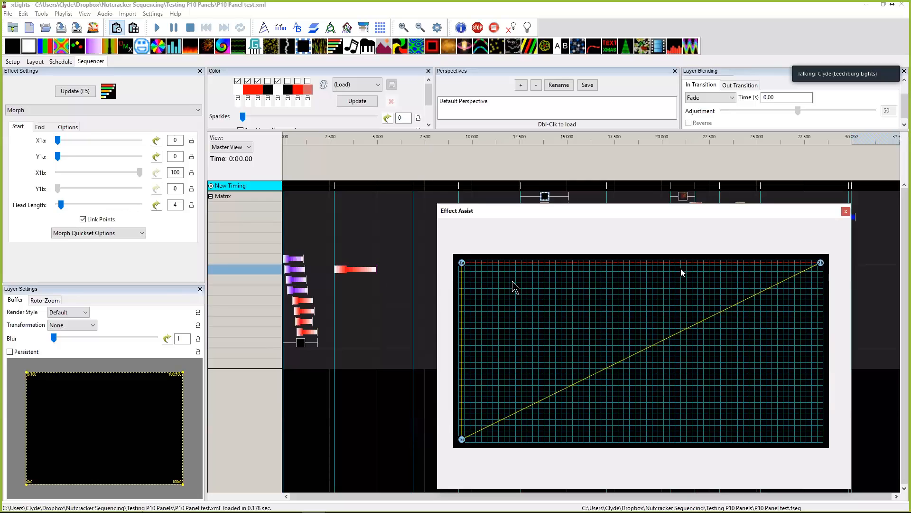
Switch Link Points off and on twice to compare the linked and separate start points in Effect Assist.
{"action": "left_click", "coordinate": [83, 219]}
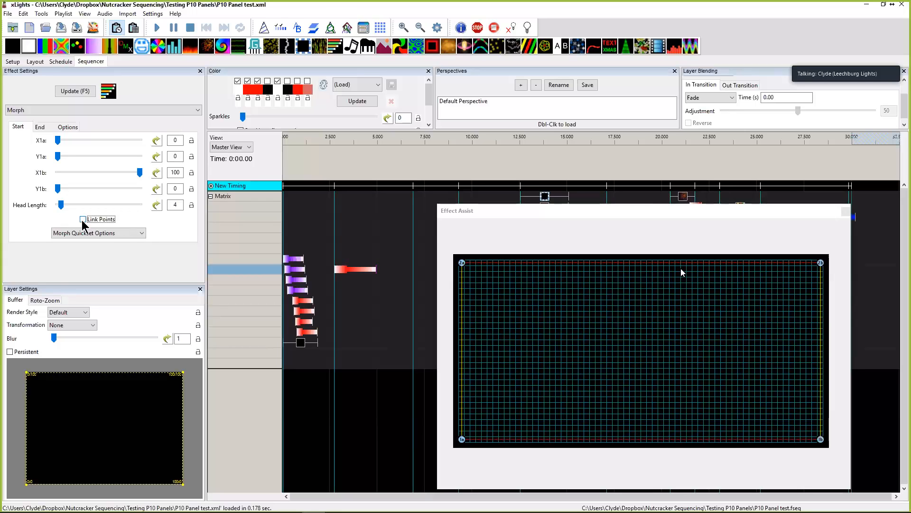
{"action": "left_click", "coordinate": [83, 220]}
{"action": "left_click", "coordinate": [83, 220]}
{"action": "left_click", "coordinate": [83, 220]}
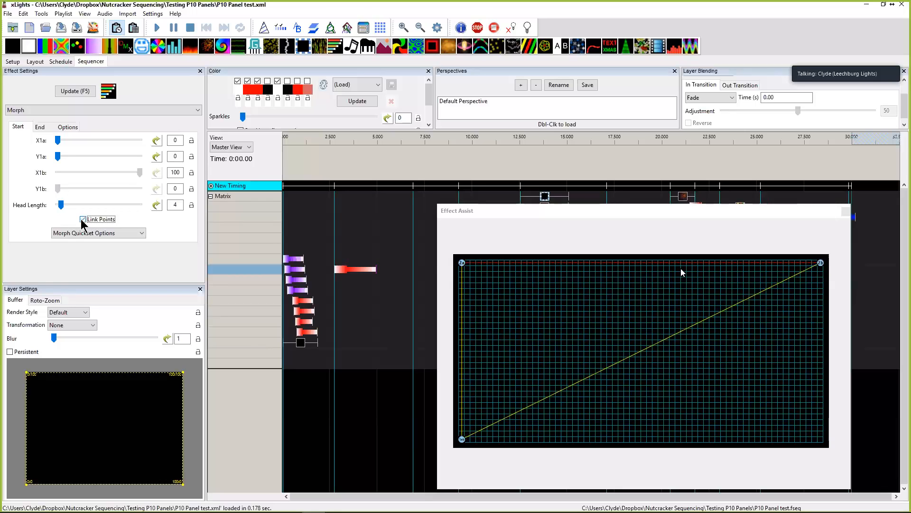
Slide the linked start point along the grid's bottom edge, unlink it, and place point 1a at X 27 and 1b at X 64.
{"action": "left_click", "coordinate": [644, 445]}
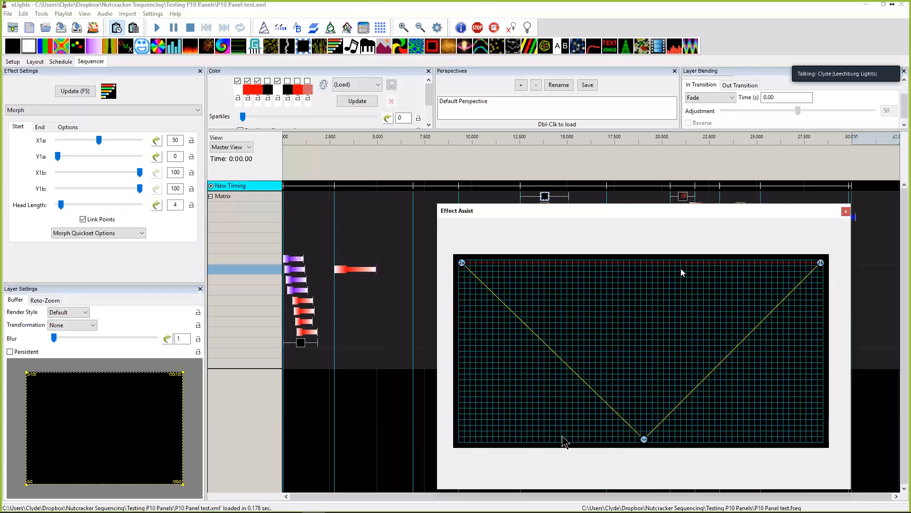
{"action": "left_click_drag", "start_coordinate": [645, 439], "coordinate": [593, 442]}
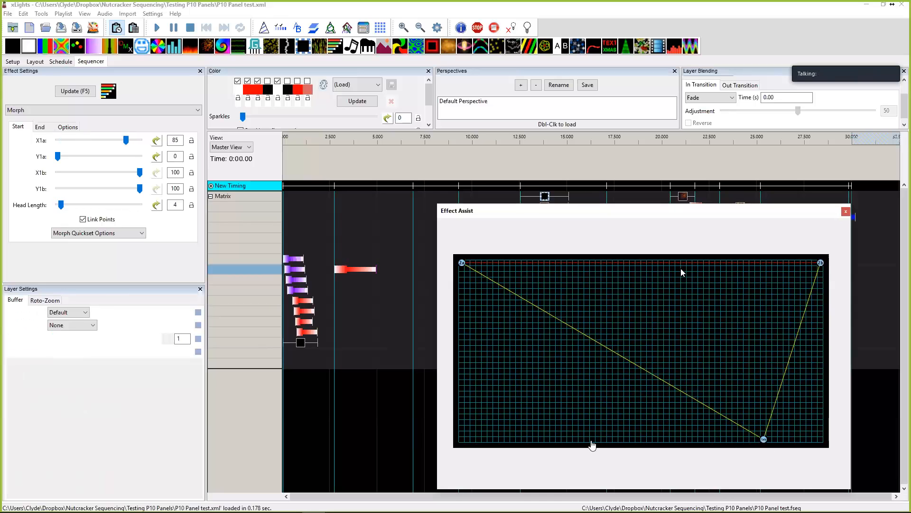
{"action": "left_click", "coordinate": [83, 220]}
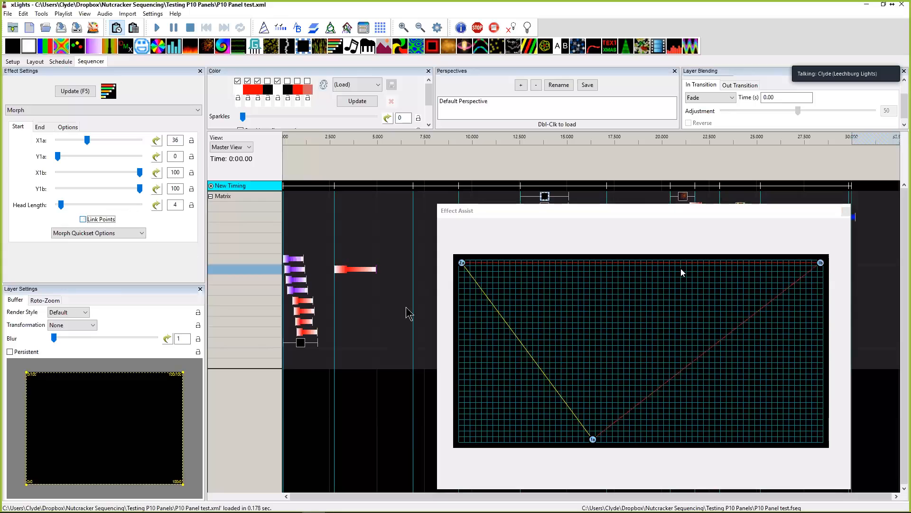
{"action": "left_click_drag", "start_coordinate": [557, 439], "coordinate": [696, 441]}
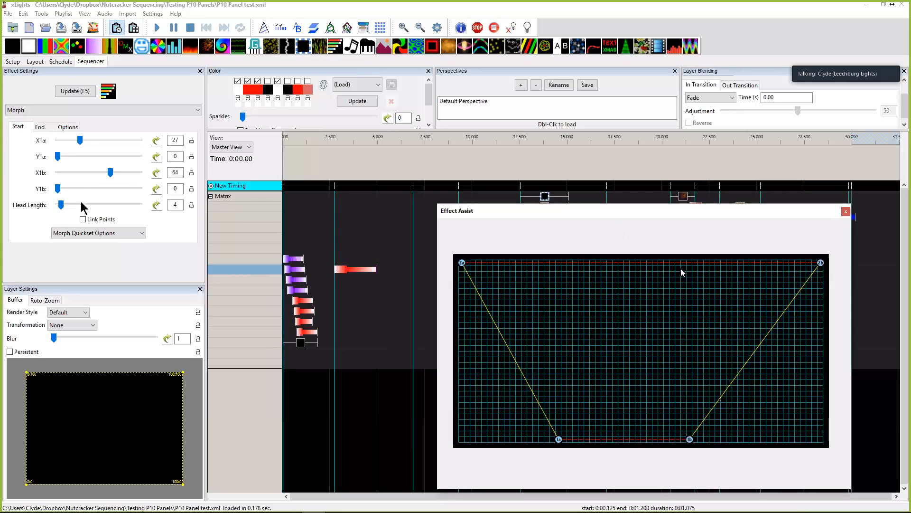
Relink and unlink the Morph's start points once more, and close Effect Assist.
{"action": "left_click", "coordinate": [83, 219]}
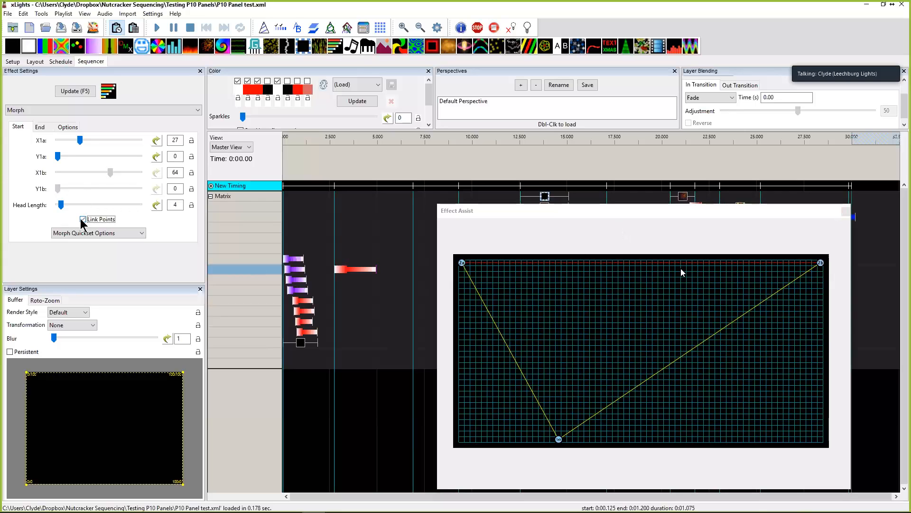
{"action": "left_click", "coordinate": [83, 220]}
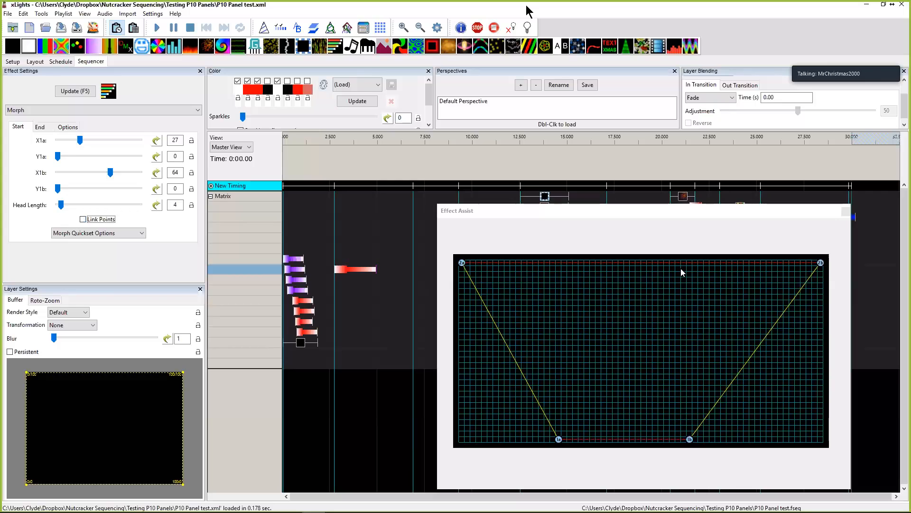
{"action": "left_click", "coordinate": [612, 210]}
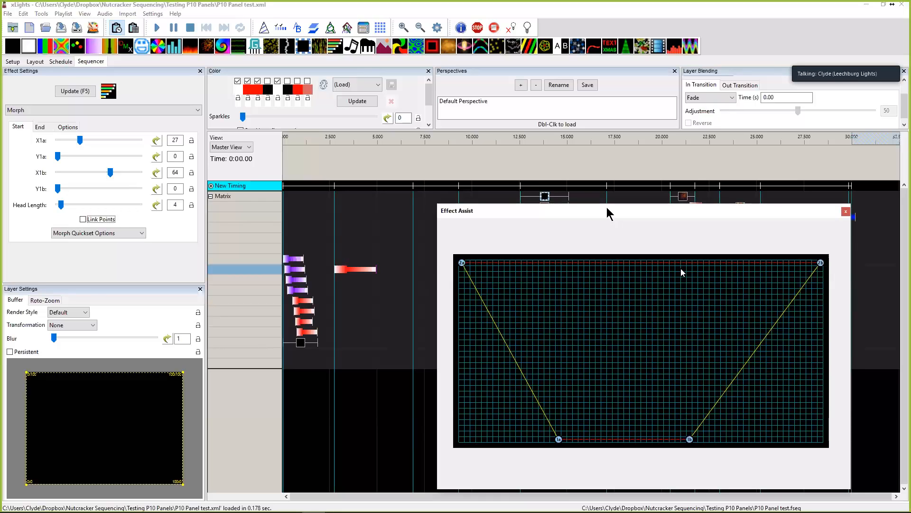
{"action": "left_click", "coordinate": [846, 211]}
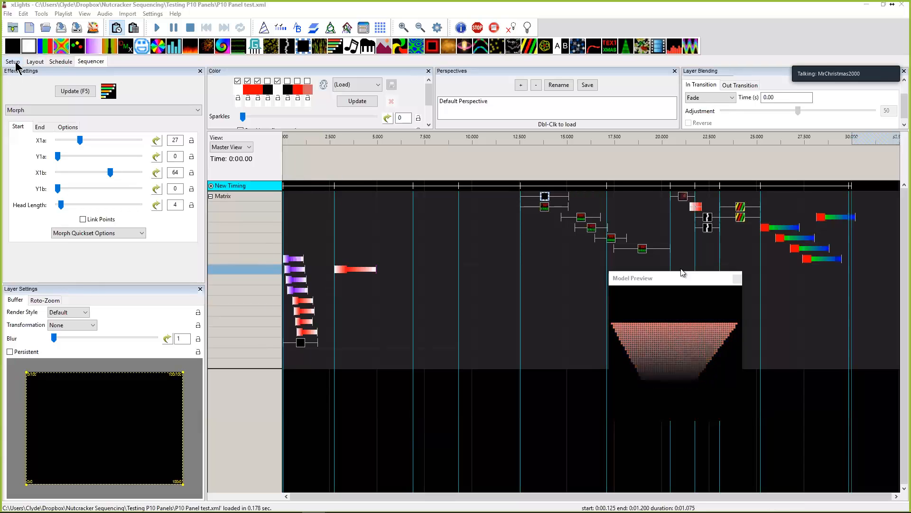
Close the P10 Panel test sequence and discard its unsaved changes.
{"action": "left_click", "coordinate": [9, 14]}
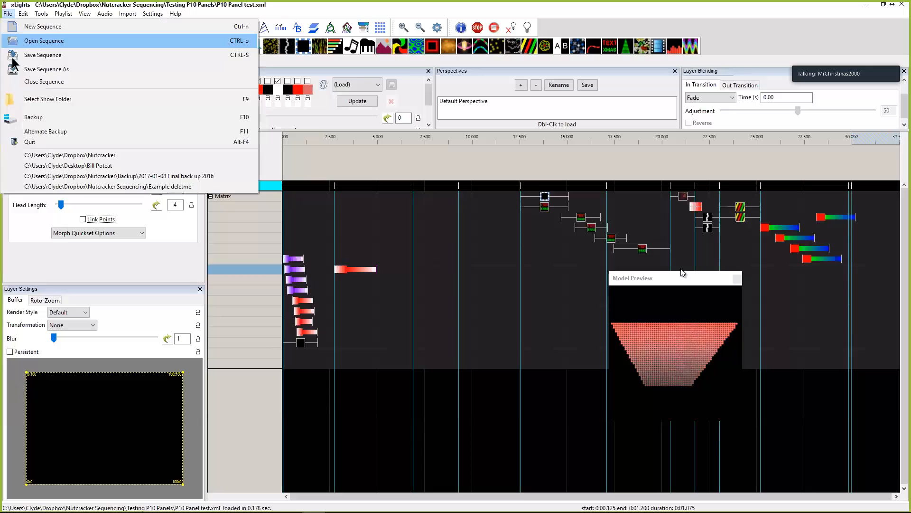
{"action": "left_click", "coordinate": [40, 82]}
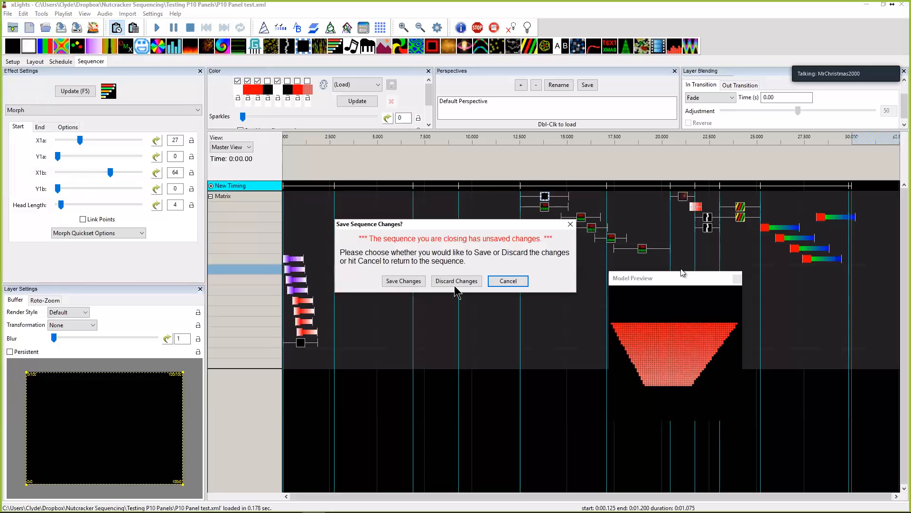
{"action": "left_click", "coordinate": [455, 281]}
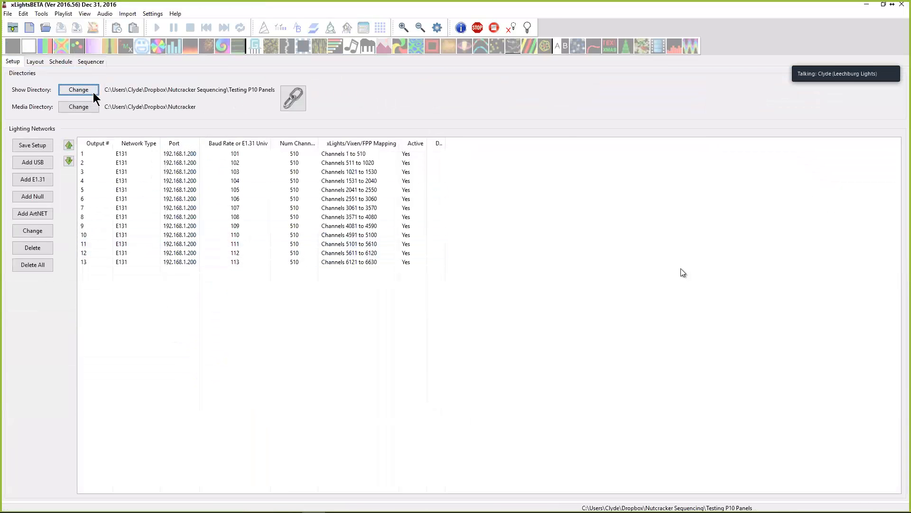
Change the show directory to the Nutcracker folder in Dropbox without saving the model, view, perspective and preset changes.
{"action": "left_click", "coordinate": [86, 89]}
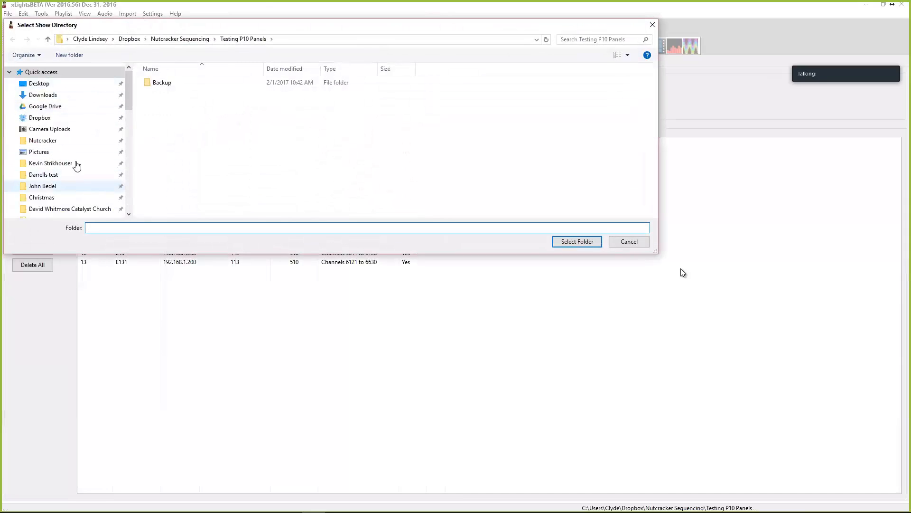
{"action": "left_click", "coordinate": [133, 40]}
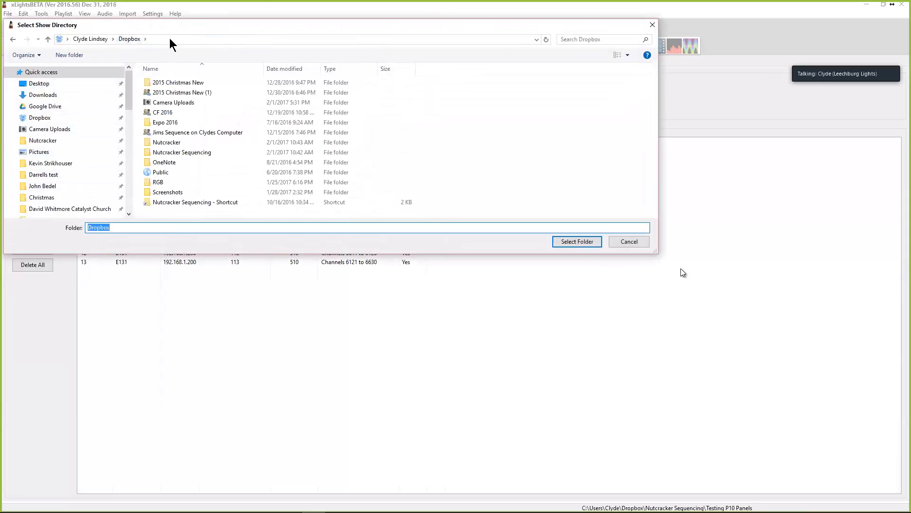
{"action": "left_click", "coordinate": [163, 142]}
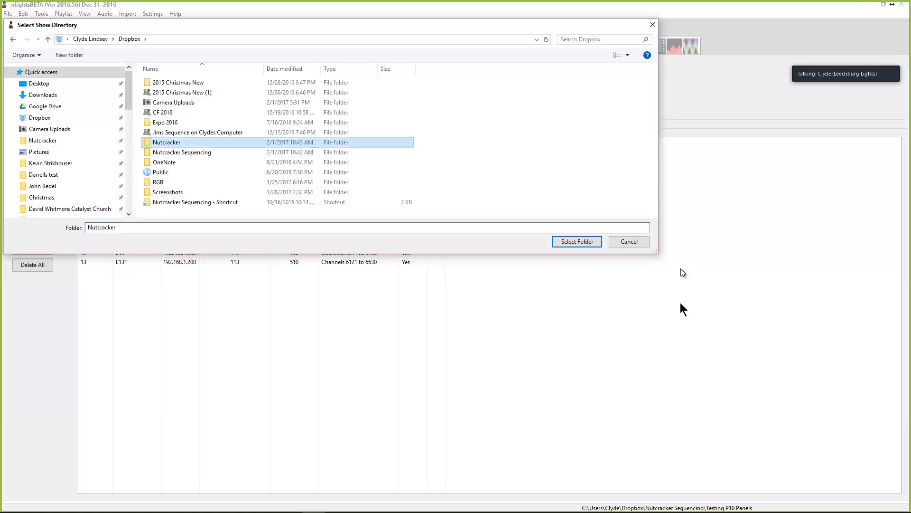
{"action": "left_click", "coordinate": [578, 241]}
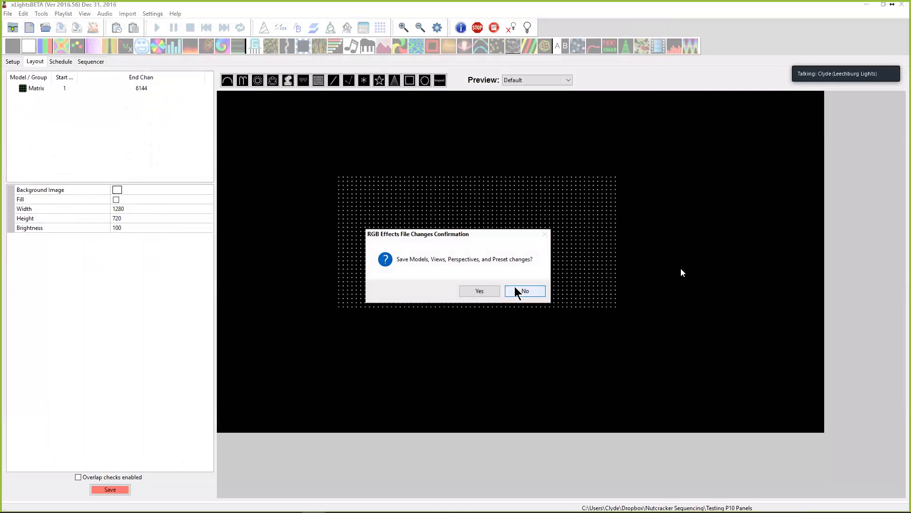
{"action": "left_click", "coordinate": [522, 290]}
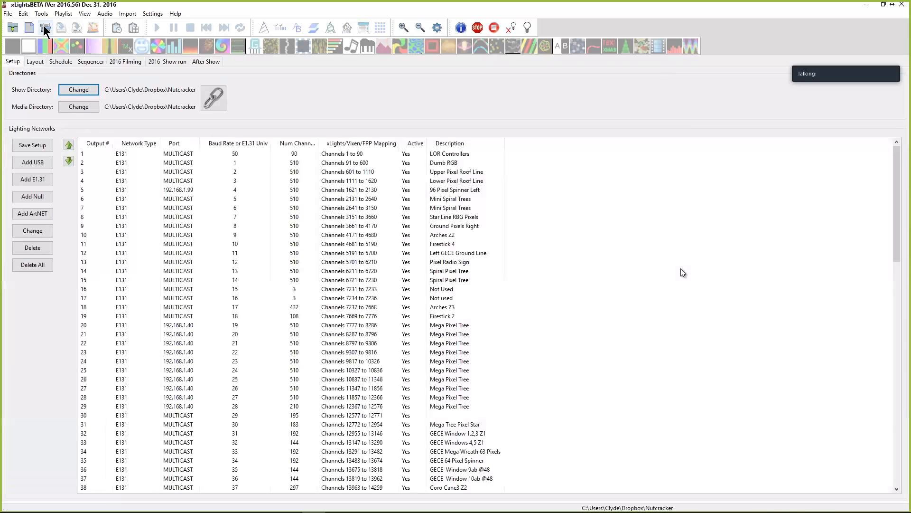
Open the sequence 2016 Shake Up Christmas.xml from the Nutcracker folder.
{"action": "left_click", "coordinate": [44, 25]}
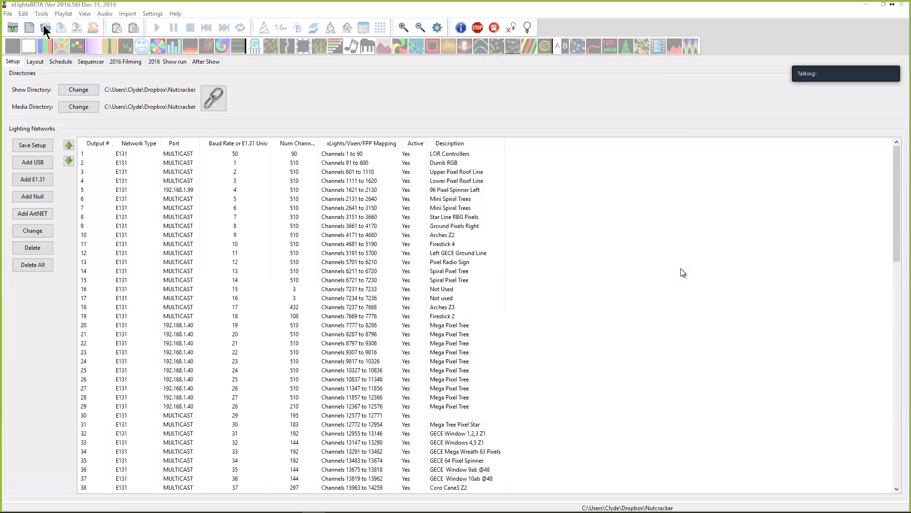
{"action": "key", "text": "Page_Down"}
{"action": "key", "text": "Page_Down"}
{"action": "key", "text": "Page_Down"}
{"action": "key", "text": "Page_Down"}
{"action": "key", "text": "Page_Down"}
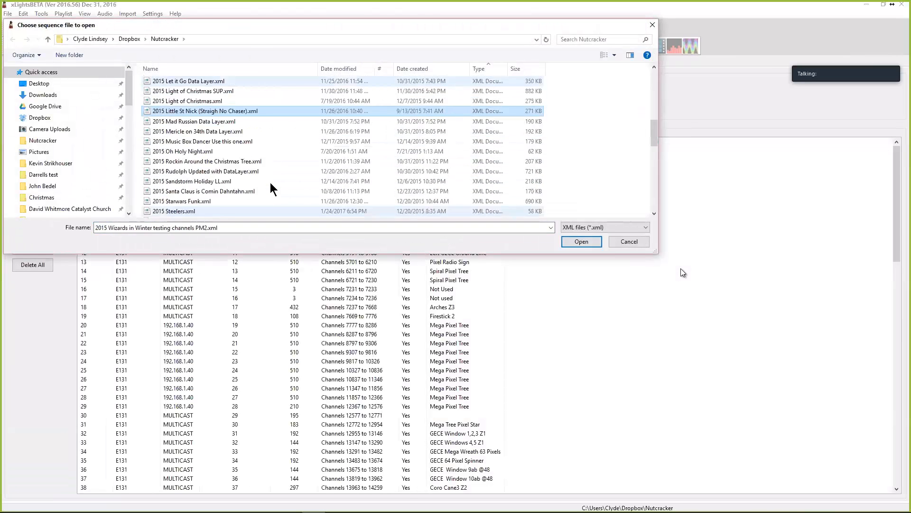
{"action": "scroll", "coordinate": [180, 141], "scroll_direction": "up", "scroll_amount": 3}
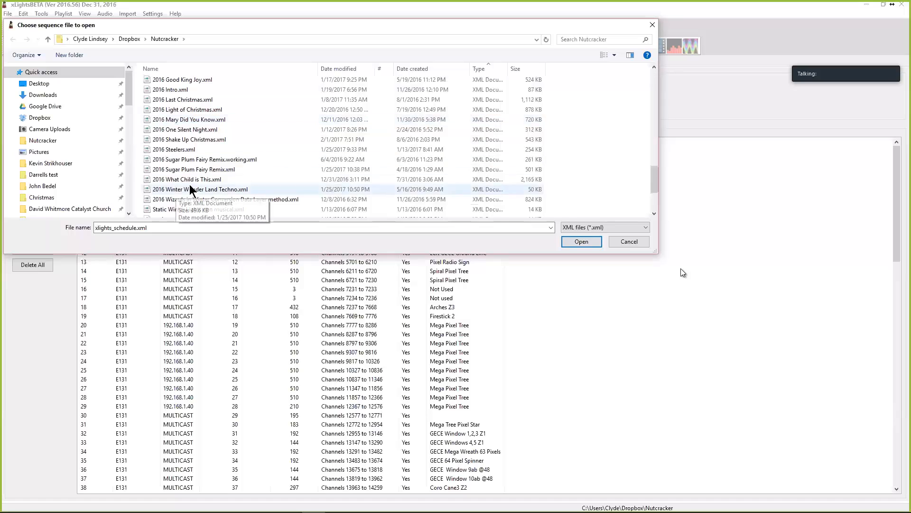
{"action": "left_click", "coordinate": [204, 140]}
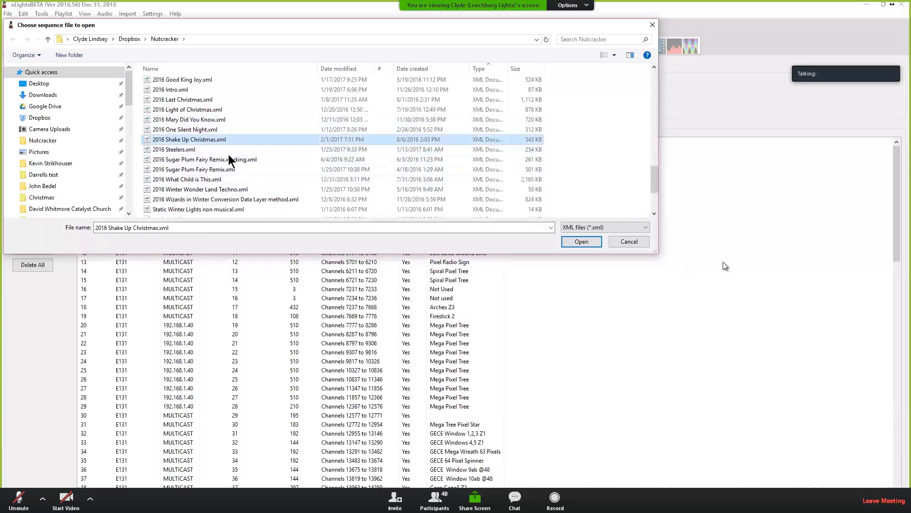
{"action": "left_click", "coordinate": [582, 241]}
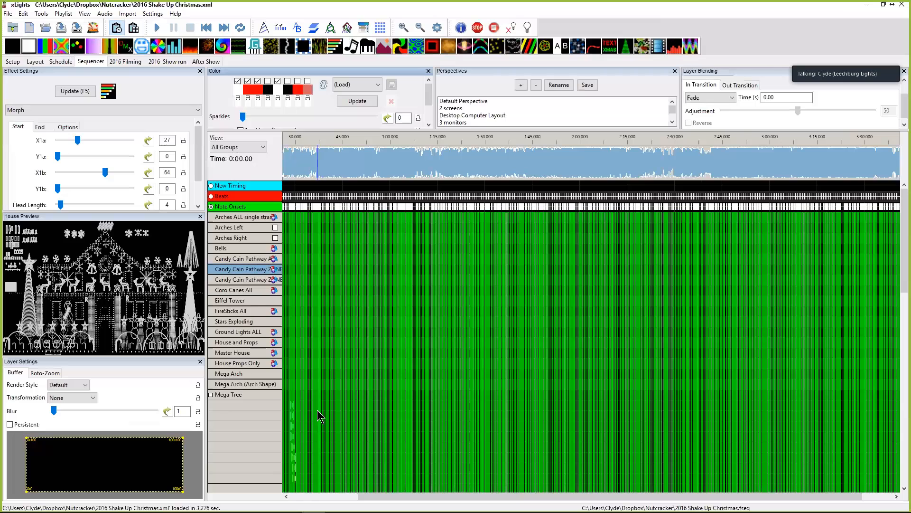
Add On effects from 0:49.675 to 0:49.875 on twelve Mega Tree layers.
{"action": "scroll", "coordinate": [358, 399], "scroll_direction": "up", "scroll_amount": 3, "text": "ctrl"}
{"action": "scroll", "coordinate": [358, 399], "scroll_direction": "up", "scroll_amount": 4, "text": "ctrl"}
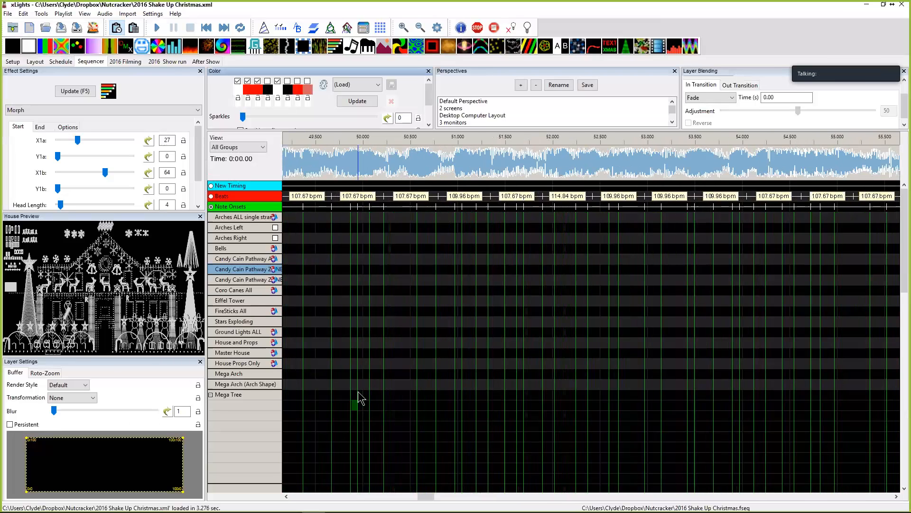
{"action": "left_click", "coordinate": [355, 398]}
{"action": "left_click", "coordinate": [329, 393]}
{"action": "scroll", "coordinate": [332, 399], "scroll_direction": "down", "scroll_amount": 2}
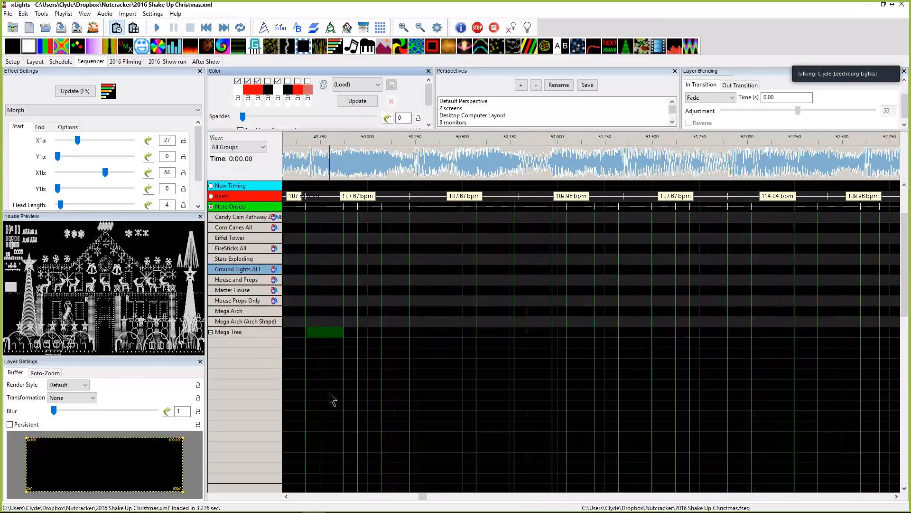
{"action": "left_click_drag", "start_coordinate": [329, 331], "coordinate": [388, 332]}
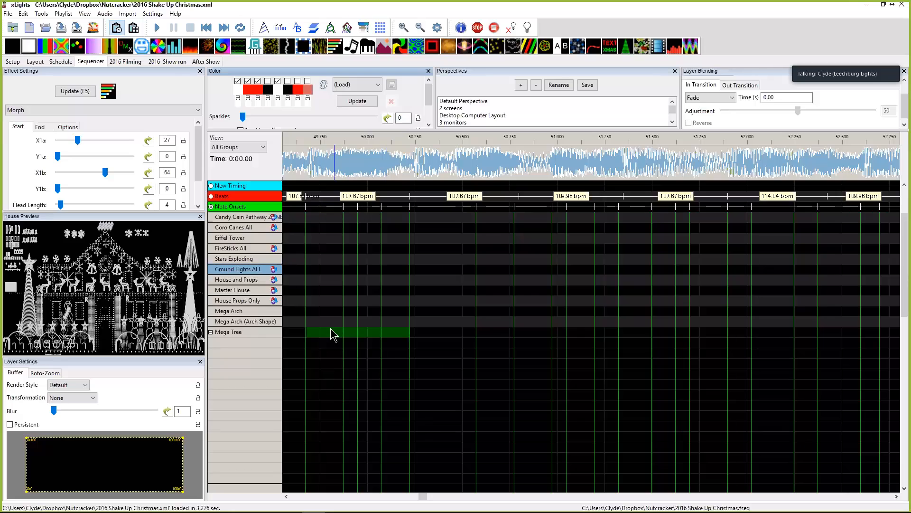
{"action": "left_click_drag", "start_coordinate": [329, 329], "coordinate": [334, 451]}
{"action": "key", "text": "o"}
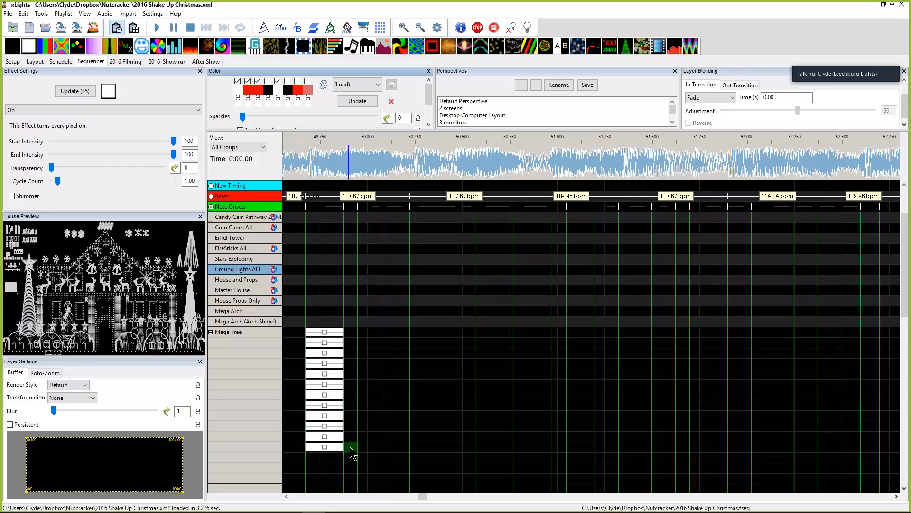
Stagger the twelve Mega Tree On effects into a diagonal cascade, with the lowest layer's effect ending at about 0:50.975.
{"action": "left_click_drag", "start_coordinate": [350, 446], "coordinate": [316, 335]}
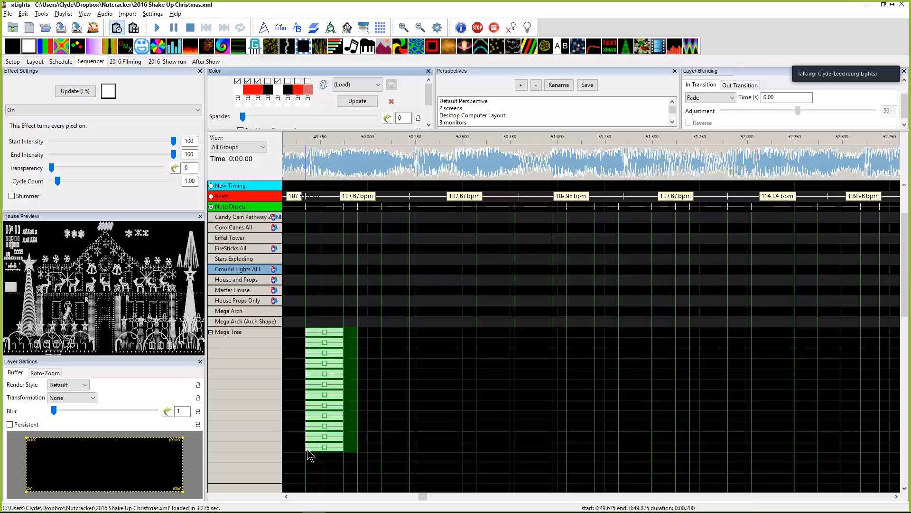
{"action": "left_click_drag", "start_coordinate": [343, 445], "coordinate": [576, 453]}
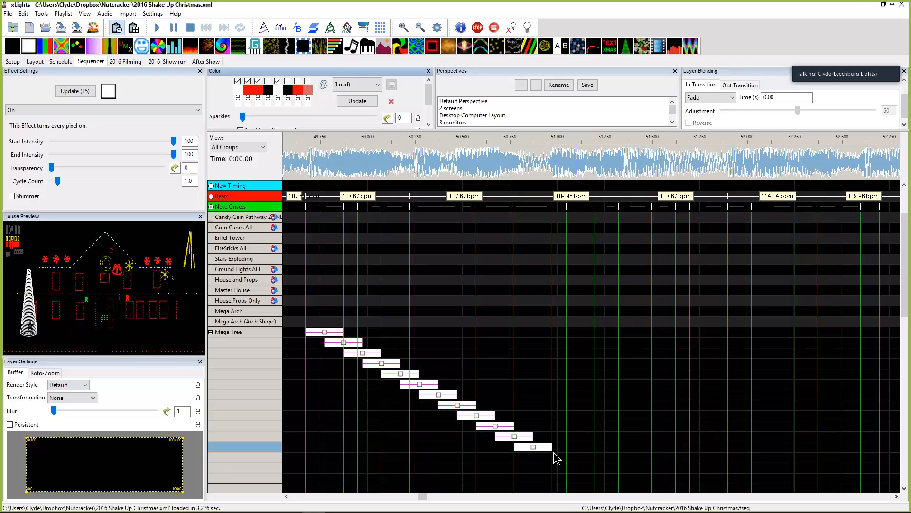
{"action": "left_click", "coordinate": [293, 331]}
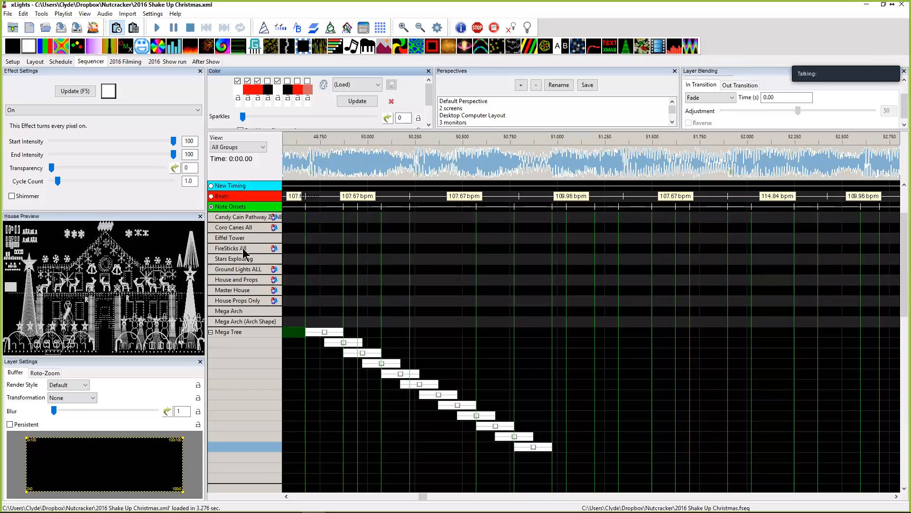
Expand Stars Exploding down to the nodes of Strand 1 and add On effects to Nodes 1 through 8 at 0:49.675.
{"action": "left_click", "coordinate": [240, 260]}
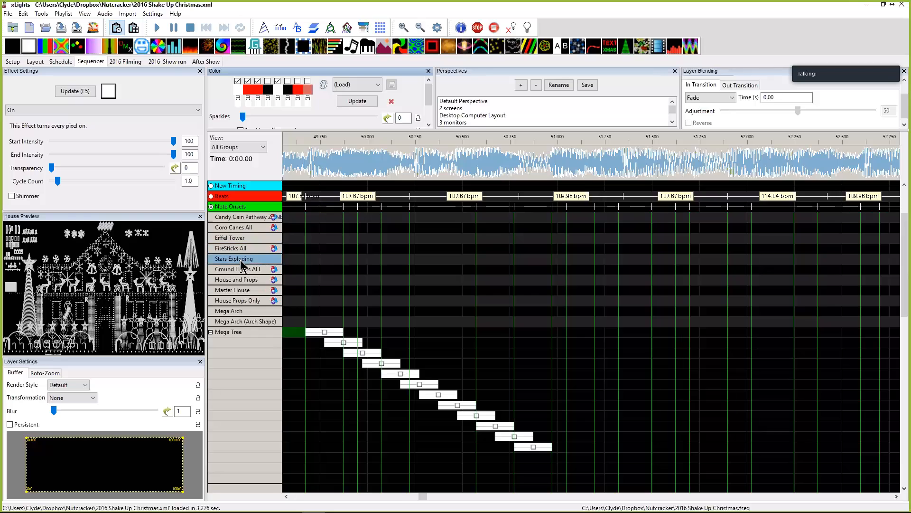
{"action": "double_click", "coordinate": [242, 261]}
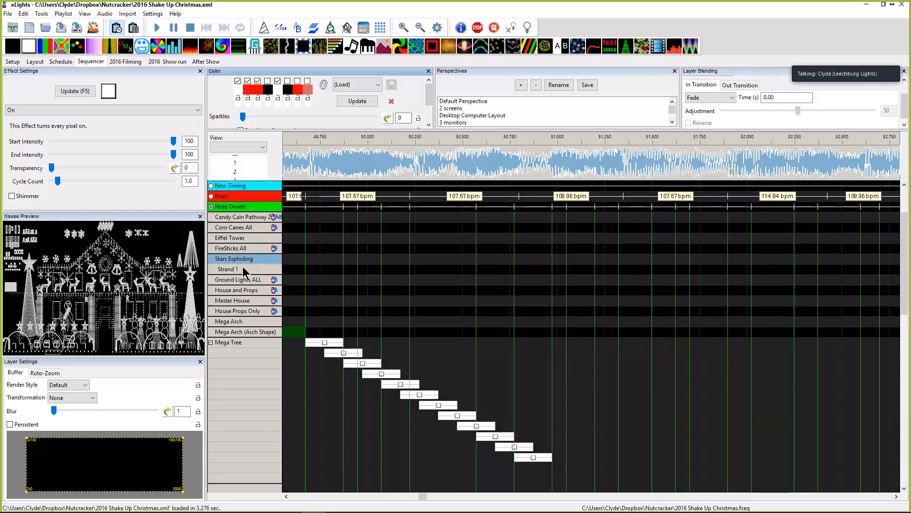
{"action": "double_click", "coordinate": [243, 269]}
{"action": "left_click", "coordinate": [313, 280]}
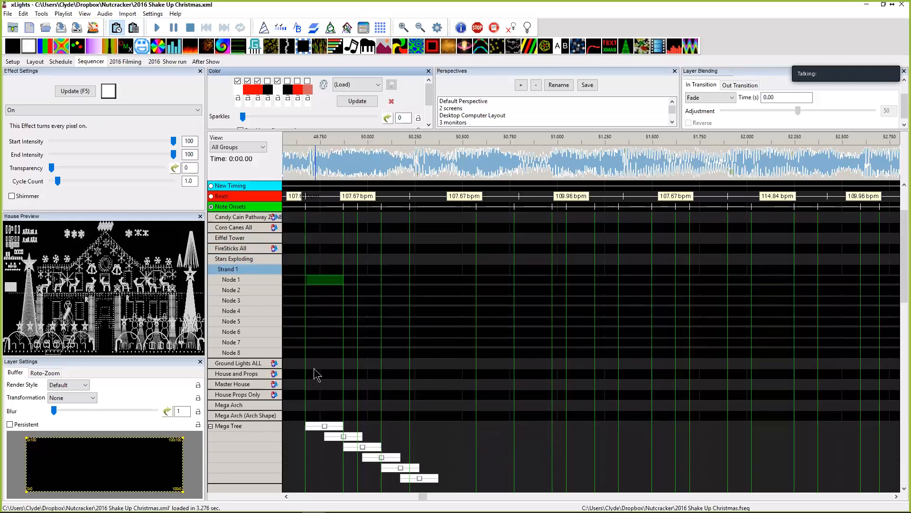
{"action": "left_click_drag", "start_coordinate": [317, 375], "coordinate": [302, 286]}
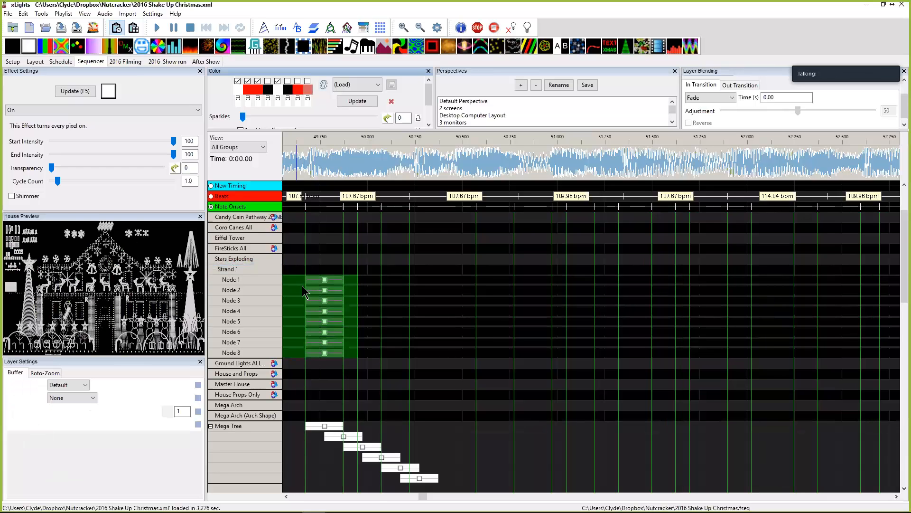
{"action": "left_click", "coordinate": [306, 280]}
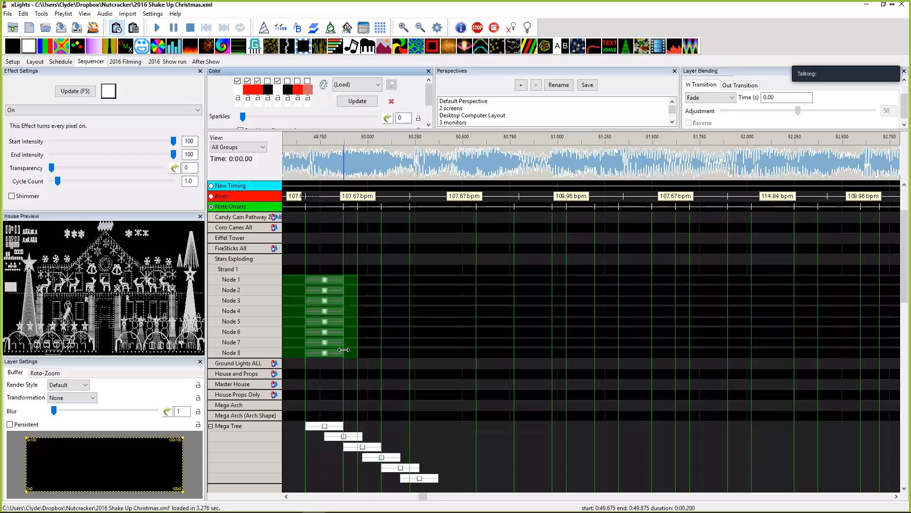
Stagger the On effects across Nodes 1 to 8 so Node 8's runs from 0:50.550 to 0:50.750, and select Node 4's effect.
{"action": "left_click_drag", "start_coordinate": [344, 349], "coordinate": [508, 353]}
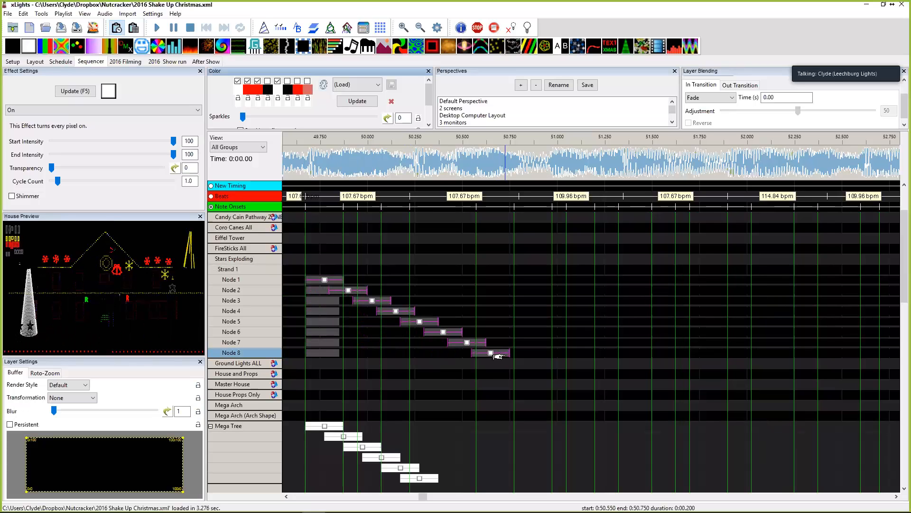
{"action": "left_click", "coordinate": [396, 311]}
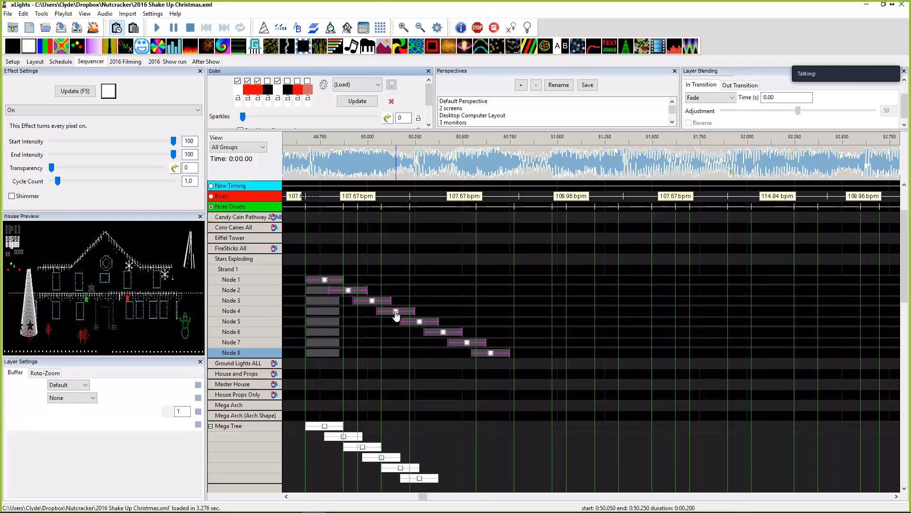
{"action": "left_click", "coordinate": [397, 312]}
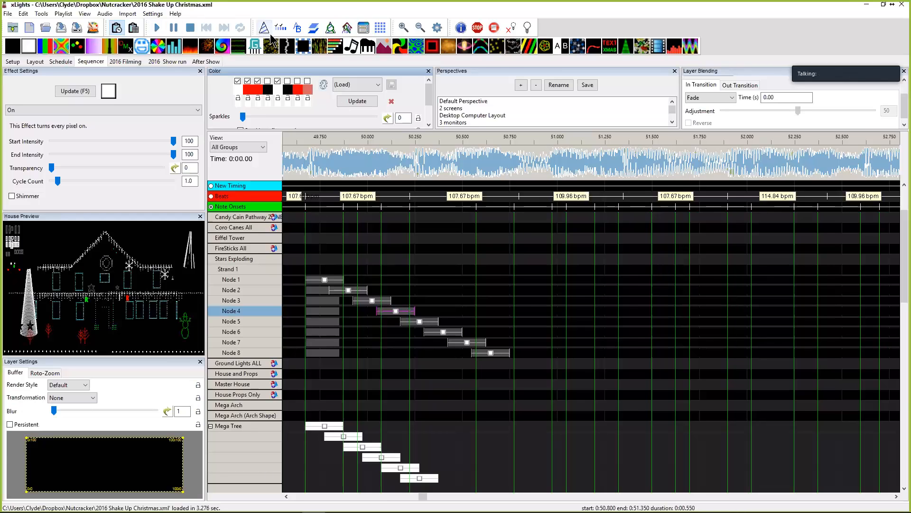
Load the 3 monitors perspective and make the Model Preview window shorter and wider.
{"action": "scroll", "coordinate": [533, 118], "scroll_direction": "down", "scroll_amount": 1}
{"action": "scroll", "coordinate": [534, 121], "scroll_direction": "up", "scroll_amount": 1}
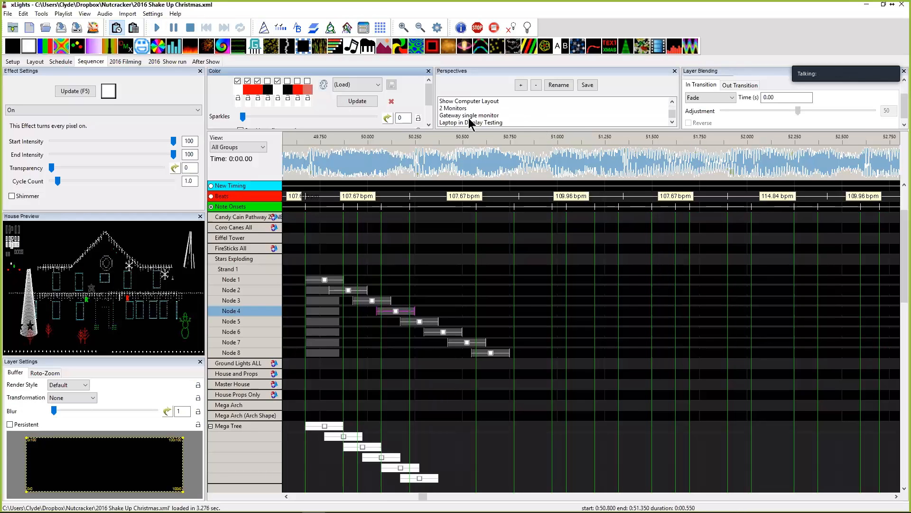
{"action": "left_click", "coordinate": [449, 116]}
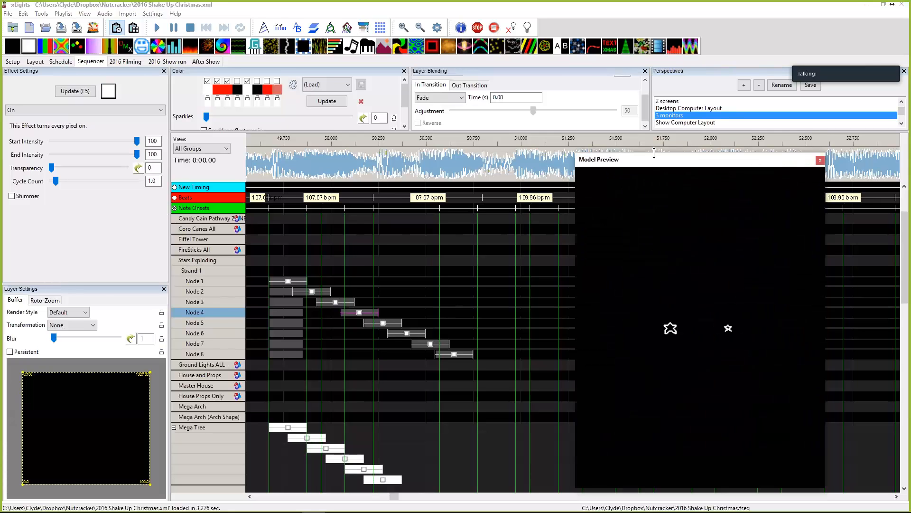
{"action": "left_click_drag", "start_coordinate": [654, 152], "coordinate": [654, 294]}
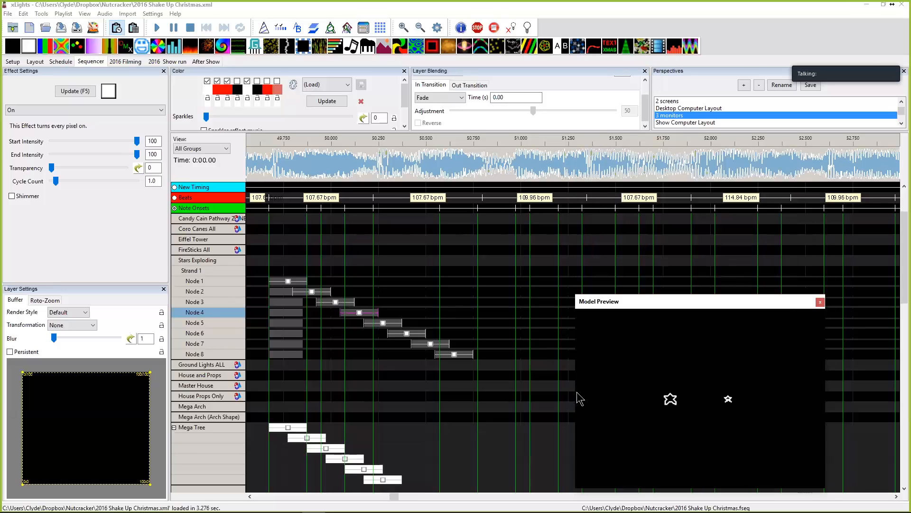
{"action": "left_click_drag", "start_coordinate": [573, 399], "coordinate": [386, 399]}
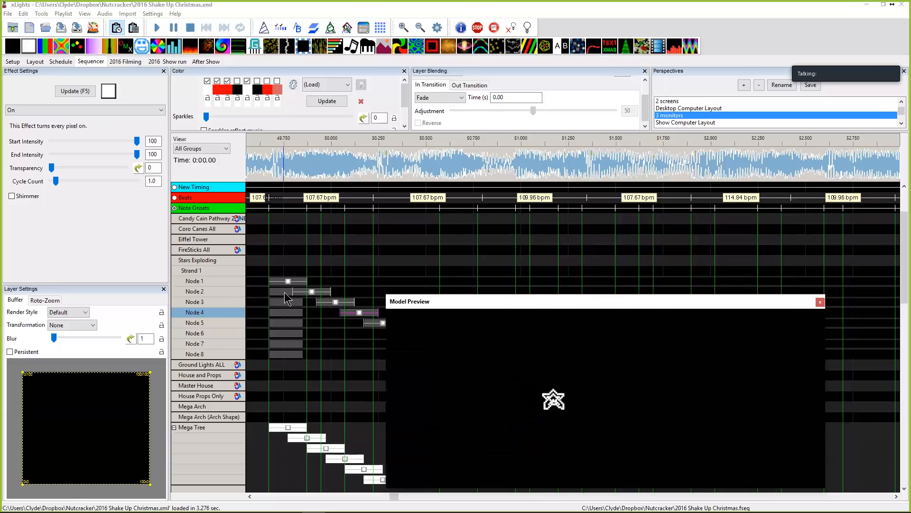
Play the sequence around 49.5 seconds to check the staggered Stars Exploding node effects in the Model Preview.
{"action": "left_click", "coordinate": [264, 266]}
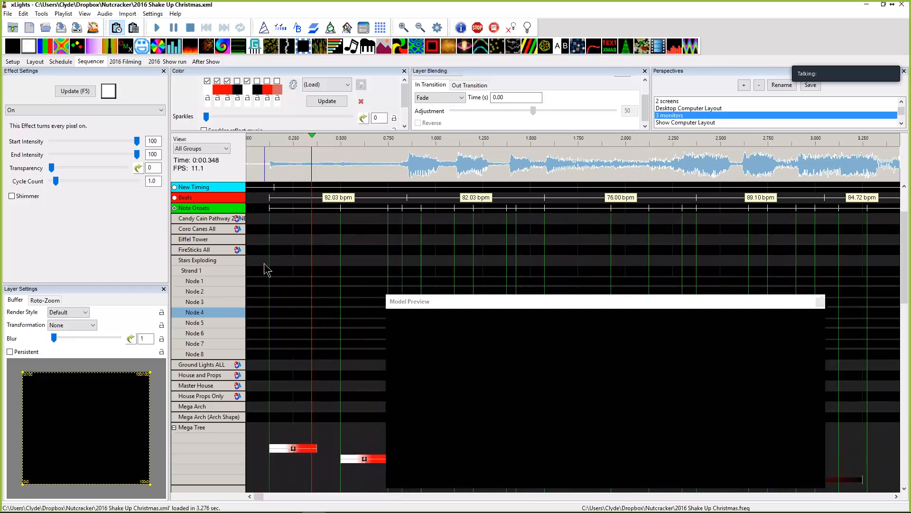
{"action": "key", "text": "space"}
{"action": "scroll", "coordinate": [361, 267], "scroll_direction": "down", "scroll_amount": 6}
{"action": "scroll", "coordinate": [362, 271], "scroll_direction": "right", "scroll_amount": 2}
{"action": "scroll", "coordinate": [364, 294], "scroll_direction": "right", "scroll_amount": 8}
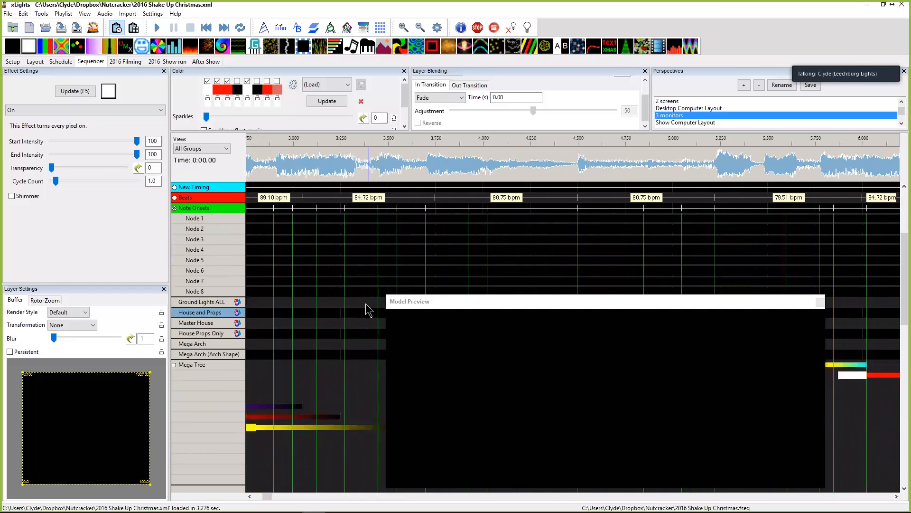
{"action": "scroll", "coordinate": [366, 319], "scroll_direction": "right", "scroll_amount": 4}
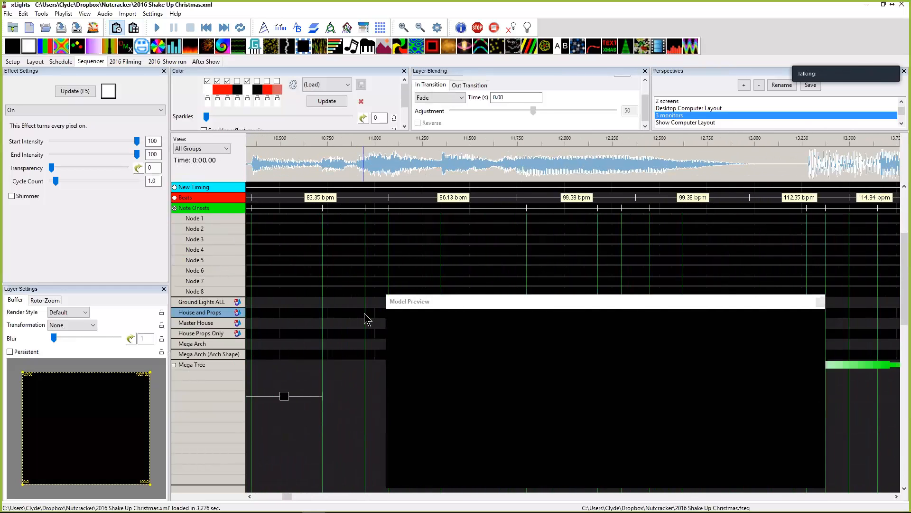
{"action": "left_click_drag", "start_coordinate": [291, 496], "coordinate": [389, 496]}
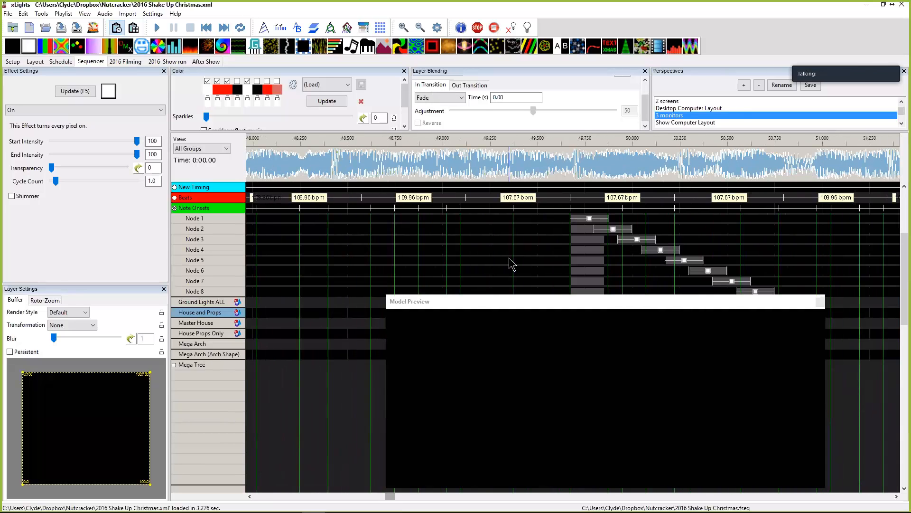
{"action": "key", "text": "space"}
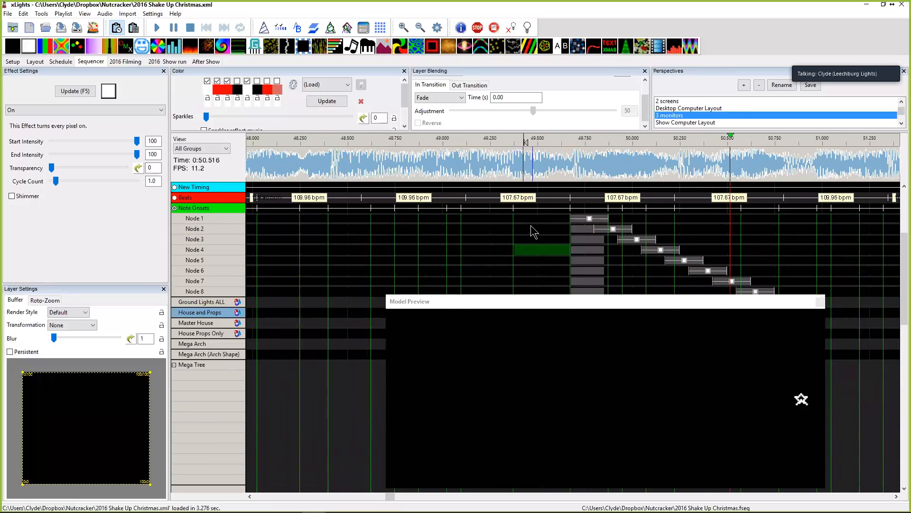
{"action": "key", "text": "space"}
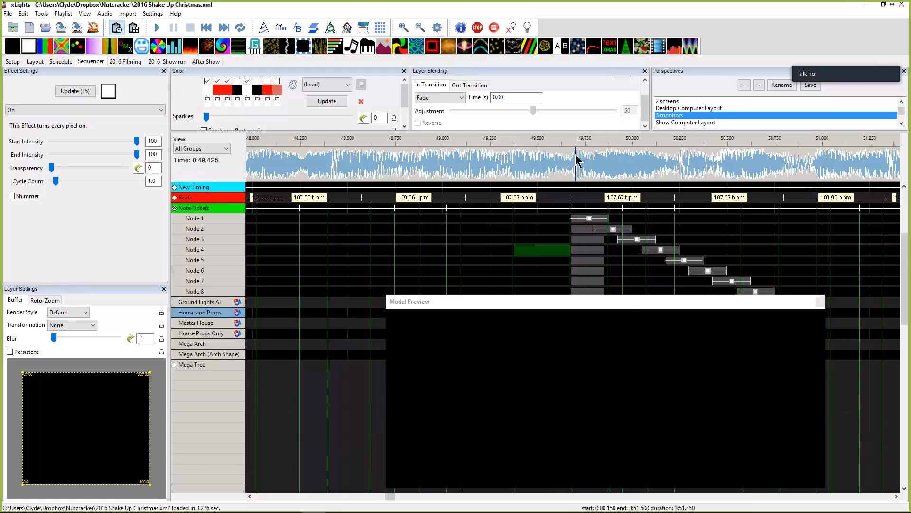
{"action": "key", "text": "space"}
{"action": "key", "text": "space"}
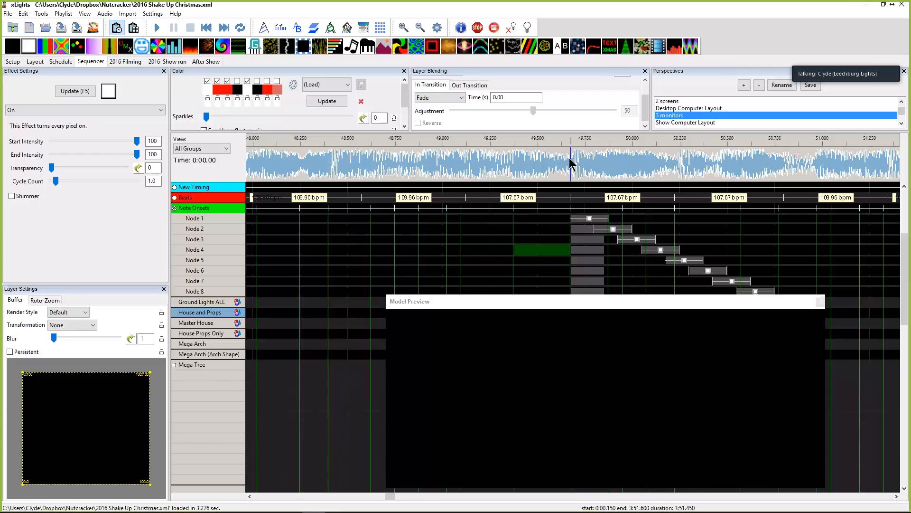
{"action": "key", "text": "space"}
{"action": "key", "text": "space"}
Move the Model Preview window clear of the Stars Exploding and Mega Tree effects.
{"action": "left_click", "coordinate": [489, 307]}
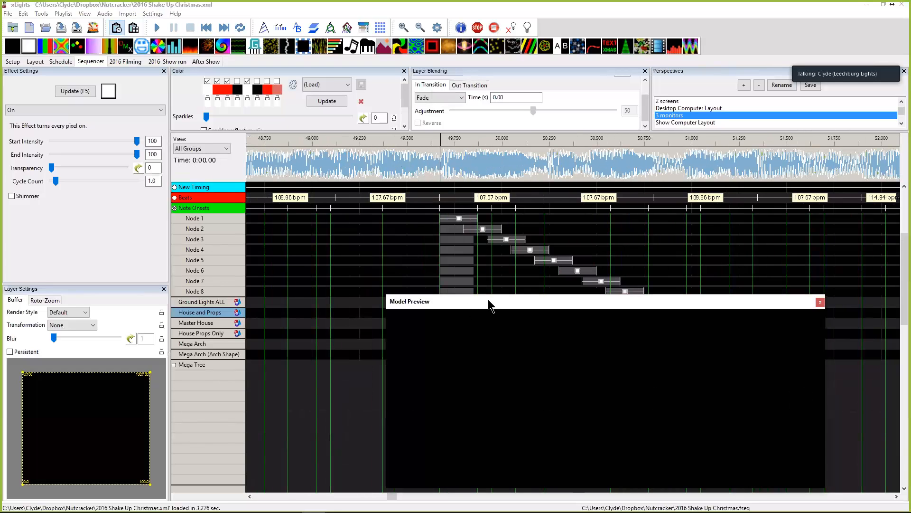
{"action": "left_click_drag", "start_coordinate": [489, 306], "coordinate": [577, 275]}
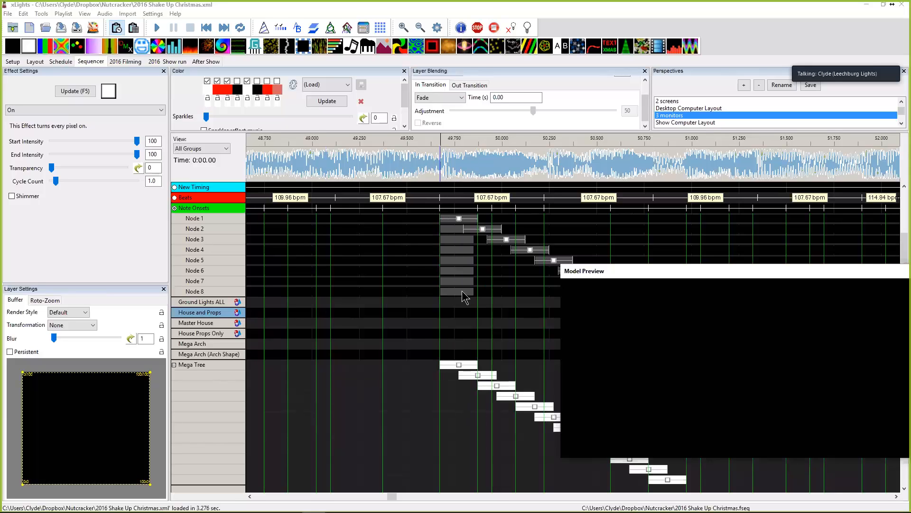
{"action": "right_click", "coordinate": [323, 368]}
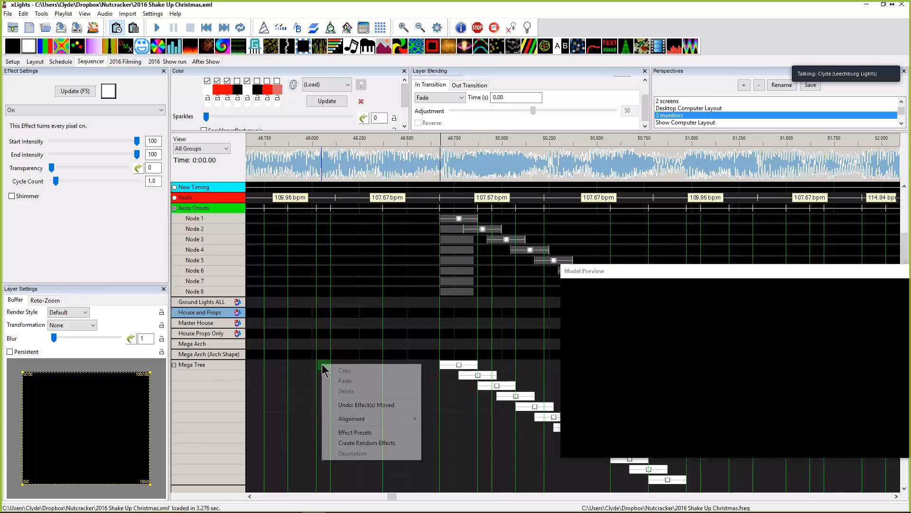
{"action": "left_click", "coordinate": [418, 220]}
{"action": "left_click", "coordinate": [419, 221]}
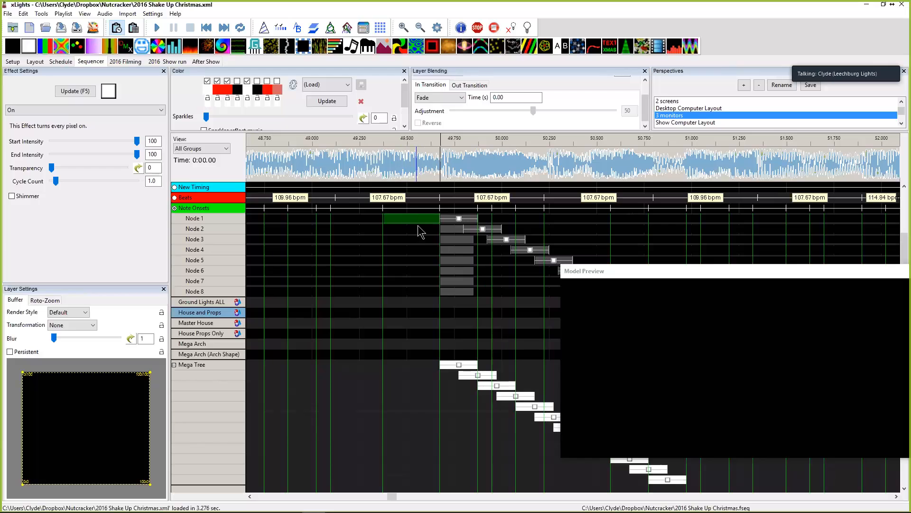
{"action": "scroll", "coordinate": [371, 240], "scroll_direction": "up", "scroll_amount": 5}
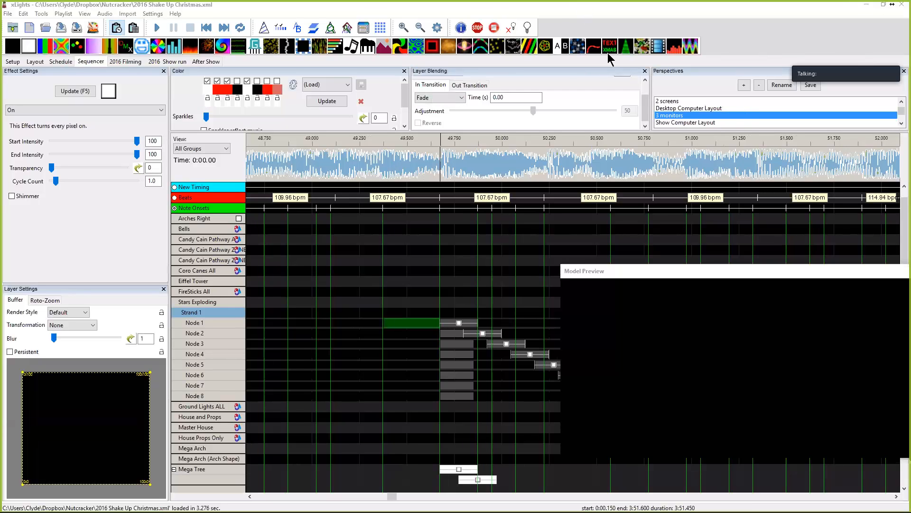
{"action": "left_click_drag", "start_coordinate": [719, 274], "coordinate": [910, 259]}
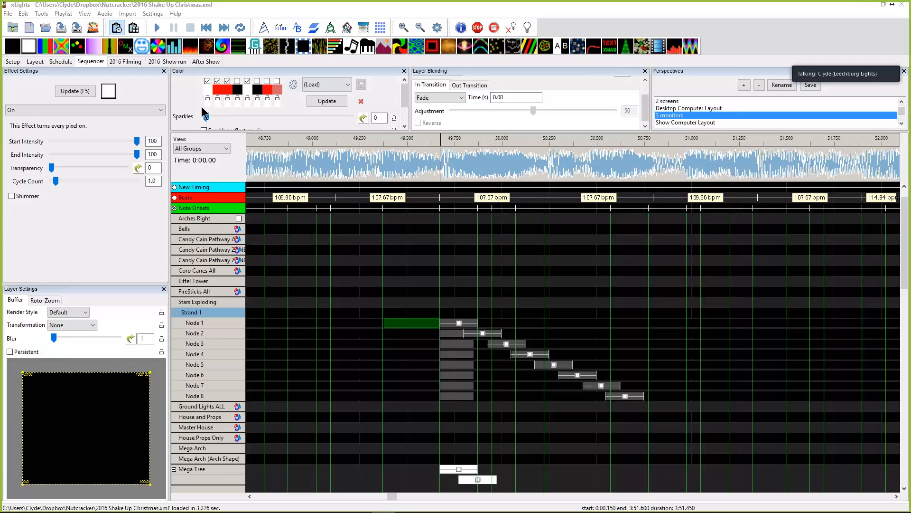
Enlarge the Matrix P10 2 model in the layout and reposition it above the roofline near the upper snowflakes.
{"action": "left_click", "coordinate": [36, 62]}
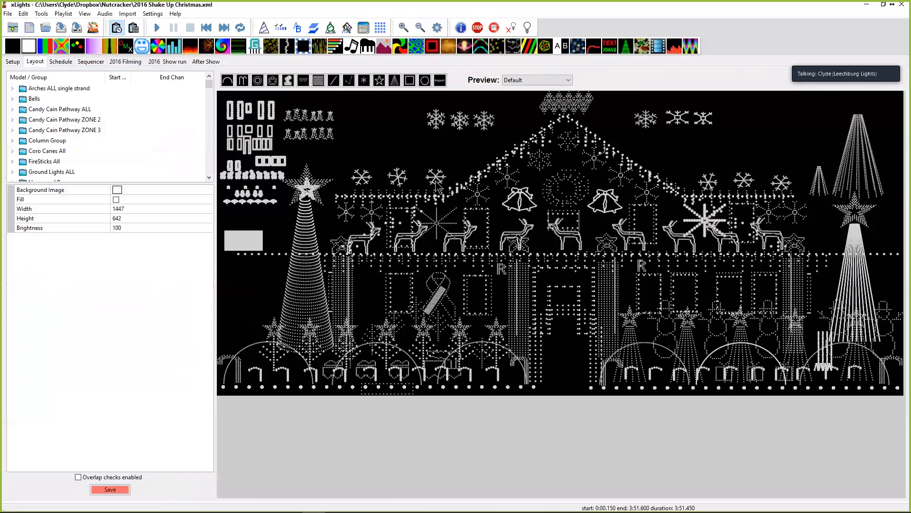
{"action": "left_click", "coordinate": [233, 237]}
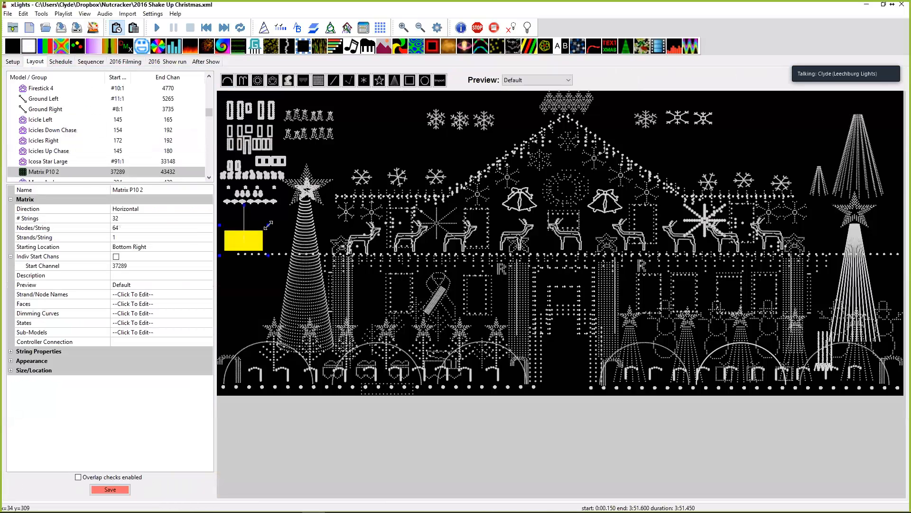
{"action": "left_click_drag", "start_coordinate": [268, 224], "coordinate": [750, 117]}
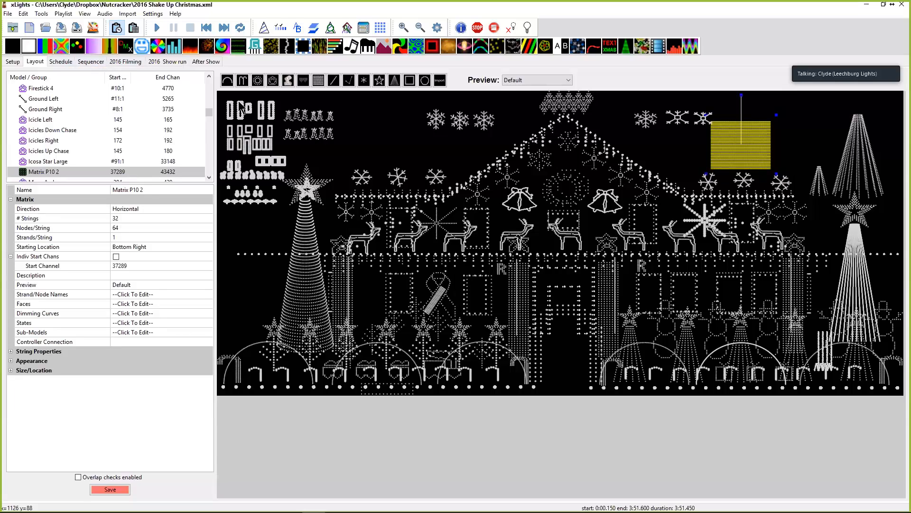
Review the controller outputs, universes and channel ranges in the lighting networks setup.
{"action": "left_click", "coordinate": [9, 63]}
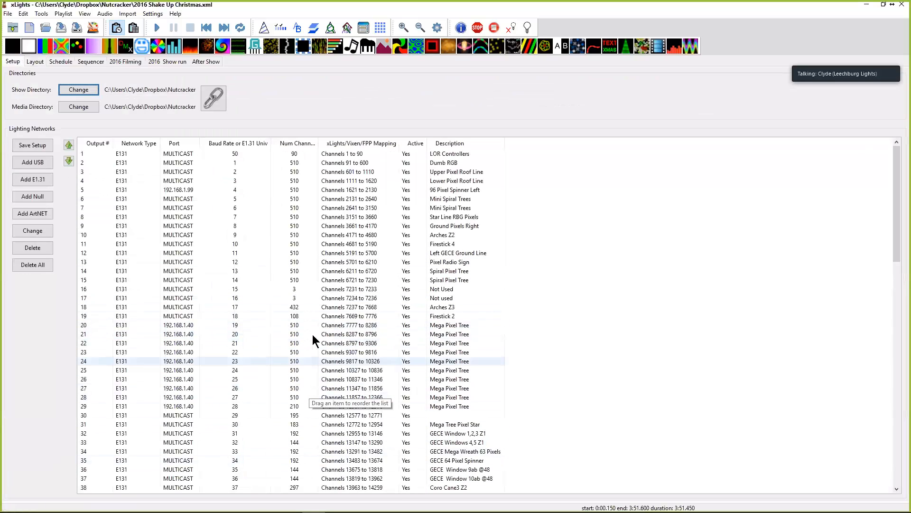
{"action": "scroll", "coordinate": [244, 338], "scroll_direction": "down", "scroll_amount": 4}
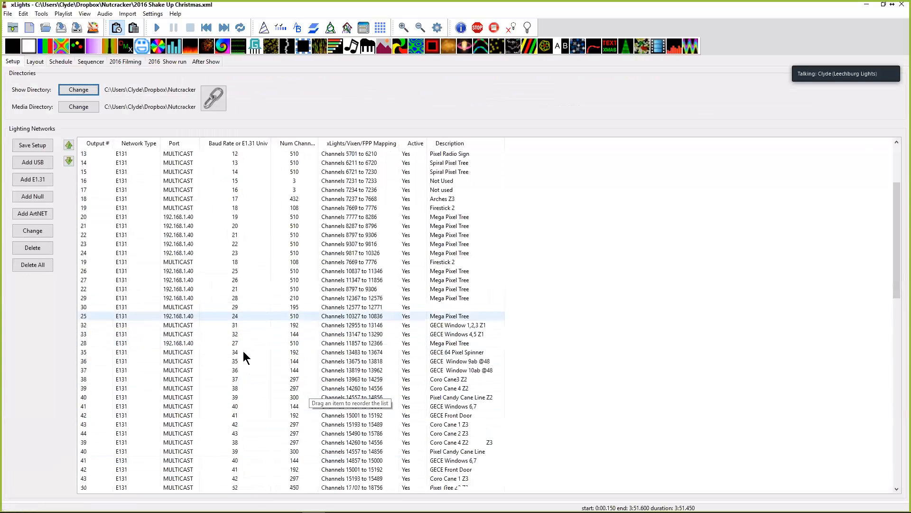
{"action": "scroll", "coordinate": [243, 351], "scroll_direction": "down", "scroll_amount": 5}
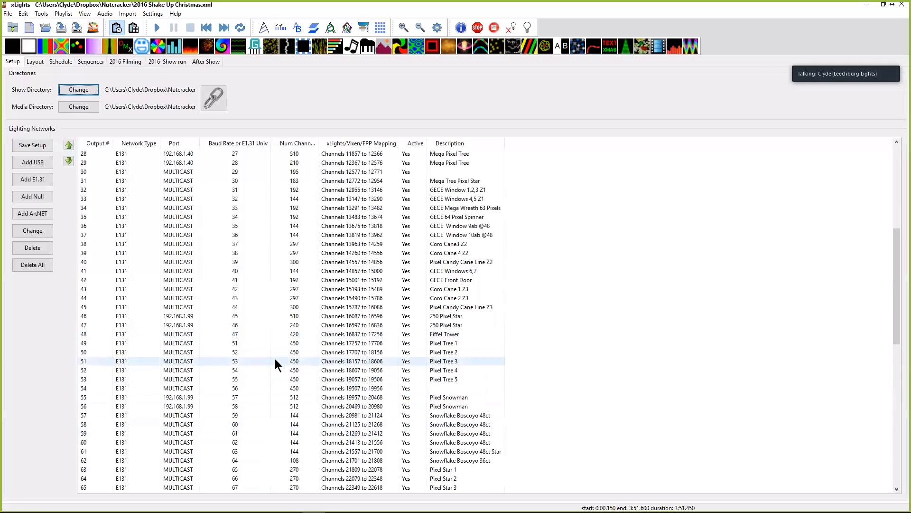